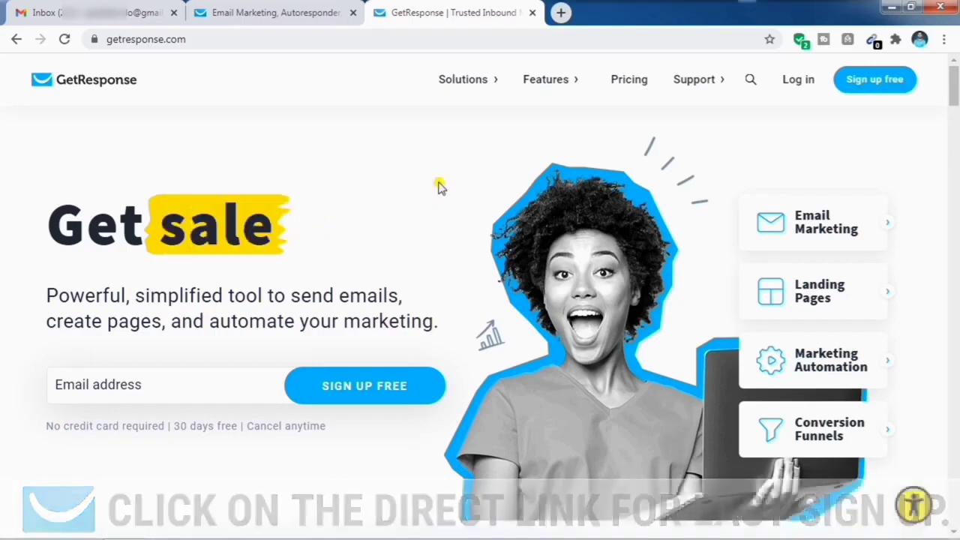
Sign up for the GetResponse free trial with a name, e-mail and password, and activate the account from the activation message in Gmail
{"action": "left_click", "coordinate": [875, 88]}
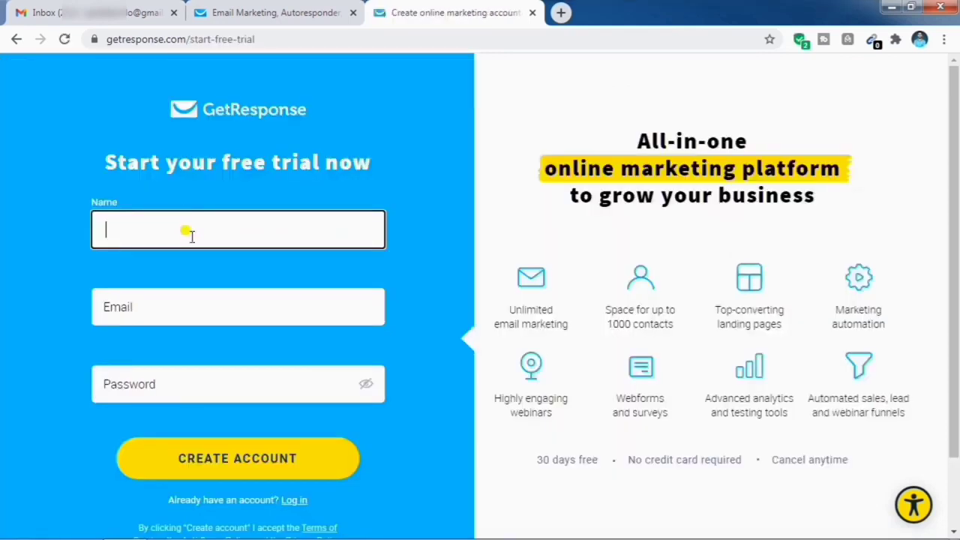
{"action": "left_click", "coordinate": [222, 375]}
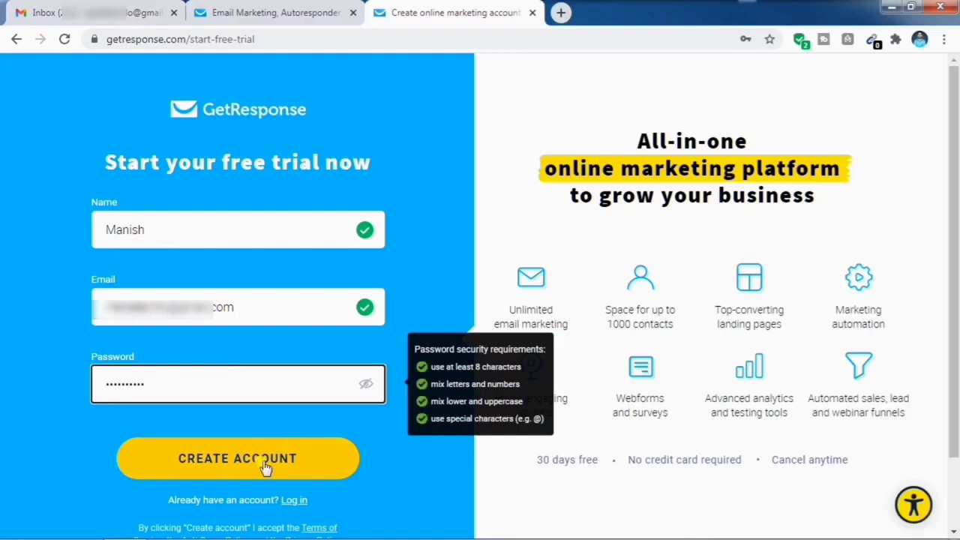
{"action": "left_click", "coordinate": [264, 467]}
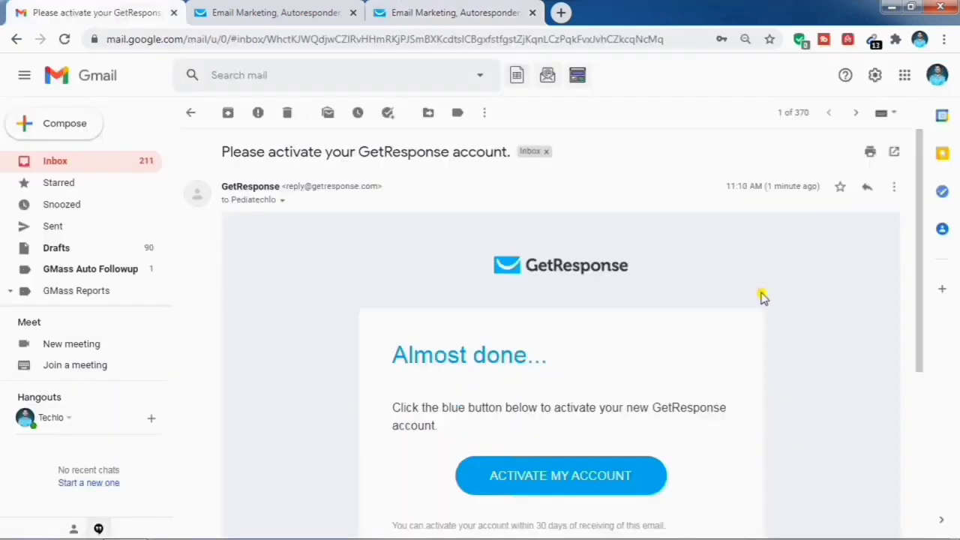
{"action": "scroll", "coordinate": [761, 296], "scroll_direction": "down", "scroll_amount": 2}
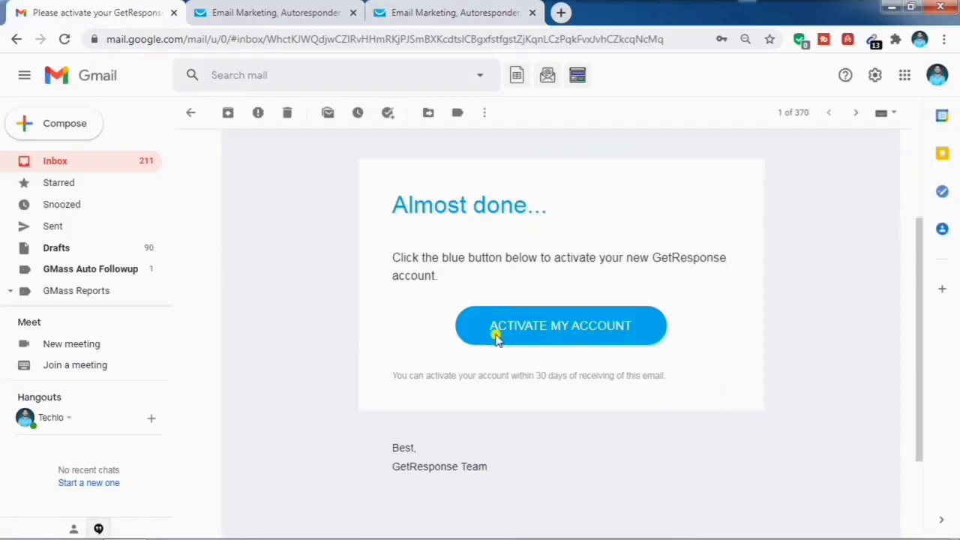
{"action": "left_click", "coordinate": [582, 334]}
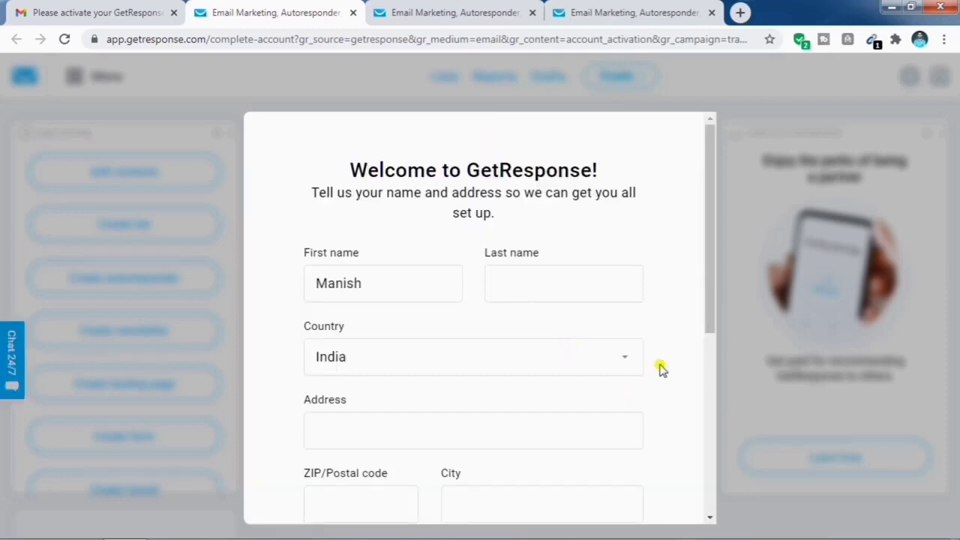
Complete the account profile with full name, address, postal code, city, region and mobile number, and continue to the dashboard without choosing a plan
{"action": "scroll", "coordinate": [662, 390], "scroll_direction": "down", "scroll_amount": 5}
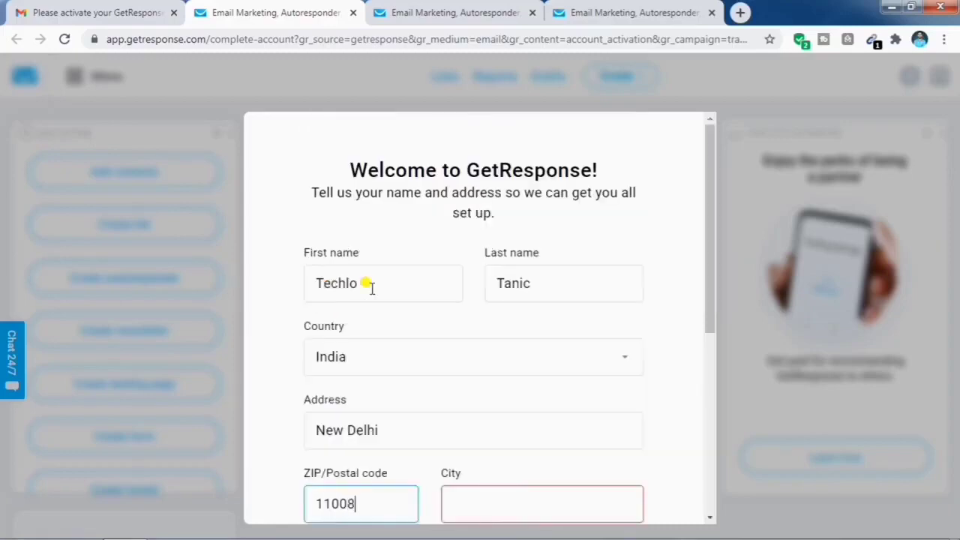
{"action": "type", "text": "3"}
{"action": "scroll", "coordinate": [527, 409], "scroll_direction": "down", "scroll_amount": 1}
{"action": "left_click", "coordinate": [545, 427]}
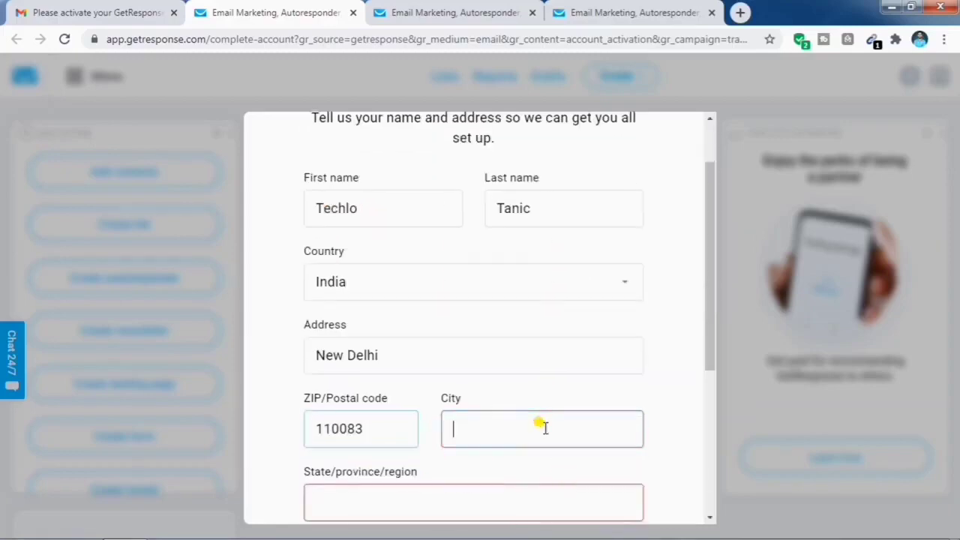
{"action": "type", "text": "Delhi"}
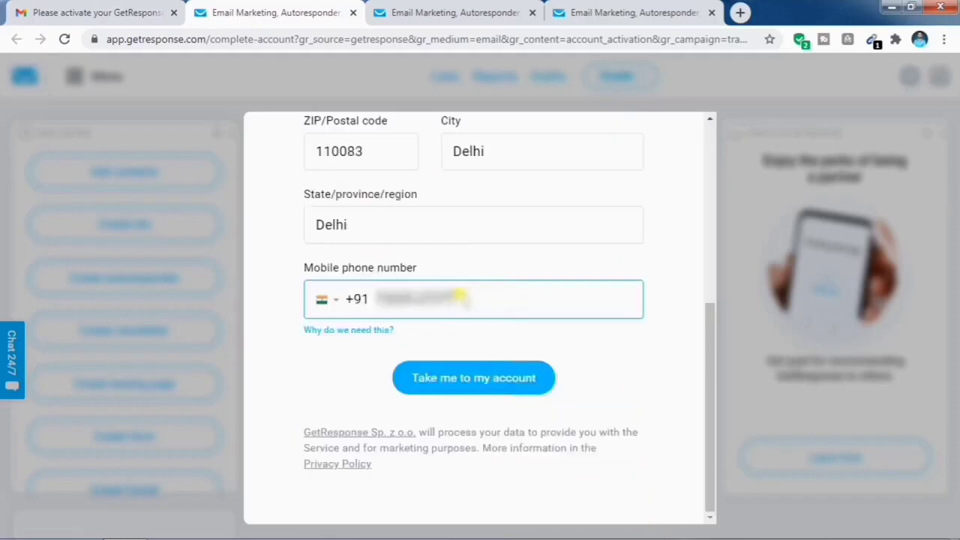
{"action": "left_click", "coordinate": [460, 389]}
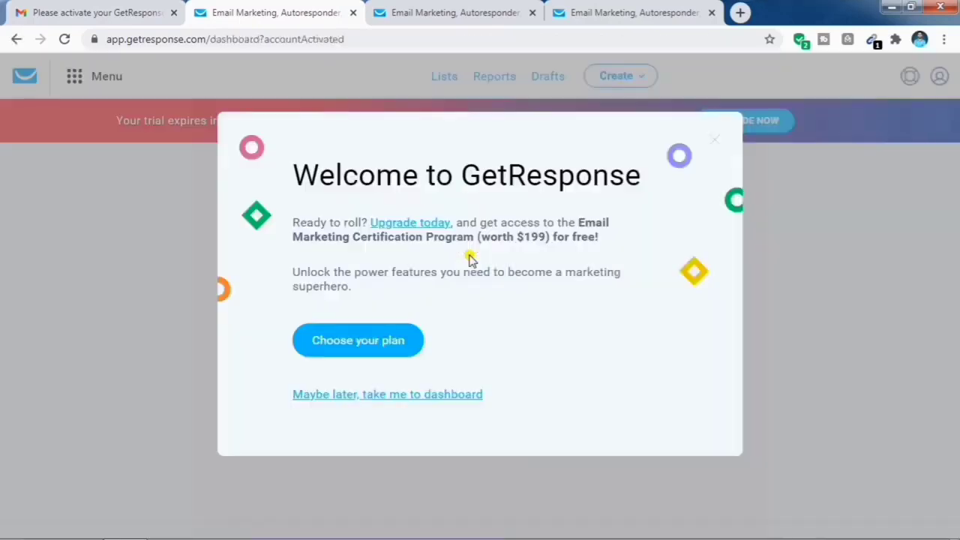
{"action": "left_click", "coordinate": [444, 395]}
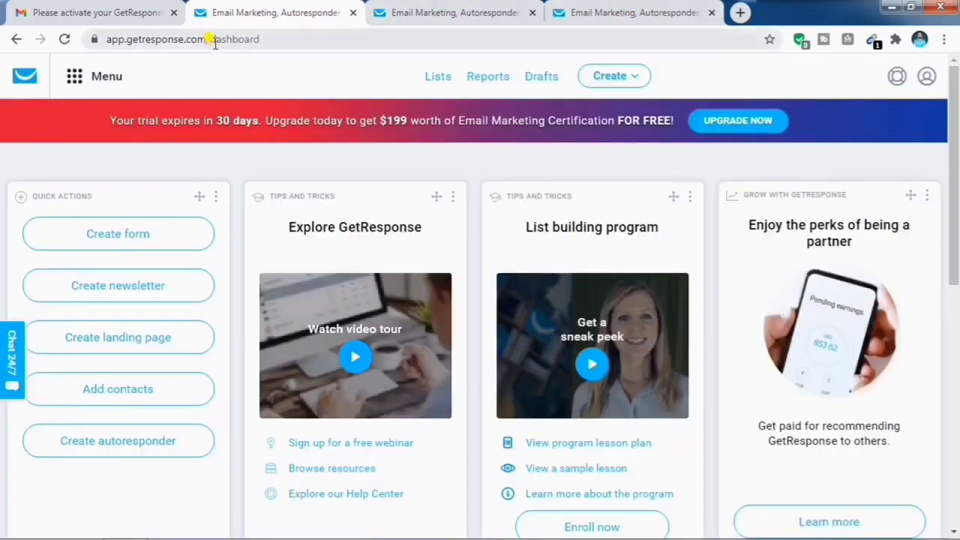
Review the GetResponse pricing page, comparing the prices and included features of the Basic, Plus, Professional and Max plans
{"action": "left_click", "coordinate": [441, 22]}
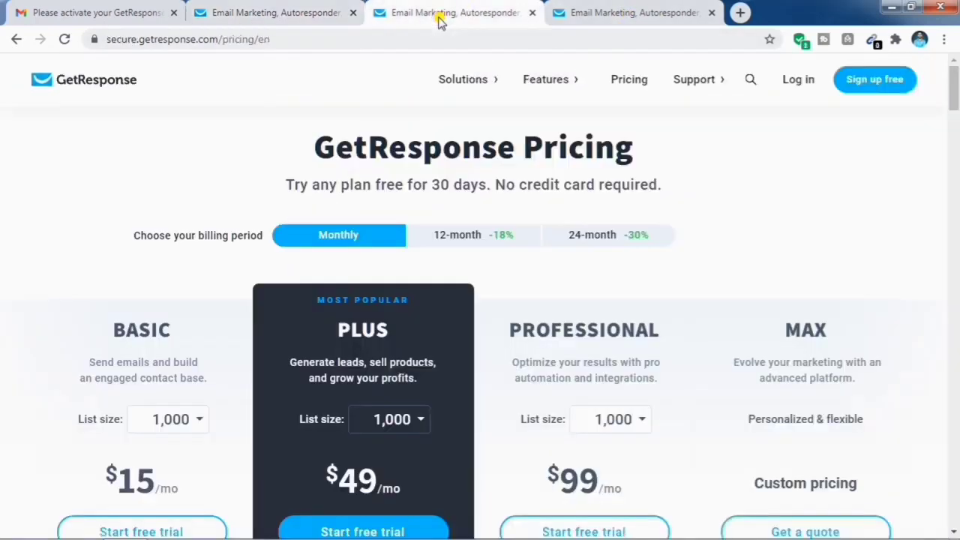
{"action": "scroll", "coordinate": [373, 383], "scroll_direction": "down", "scroll_amount": 1}
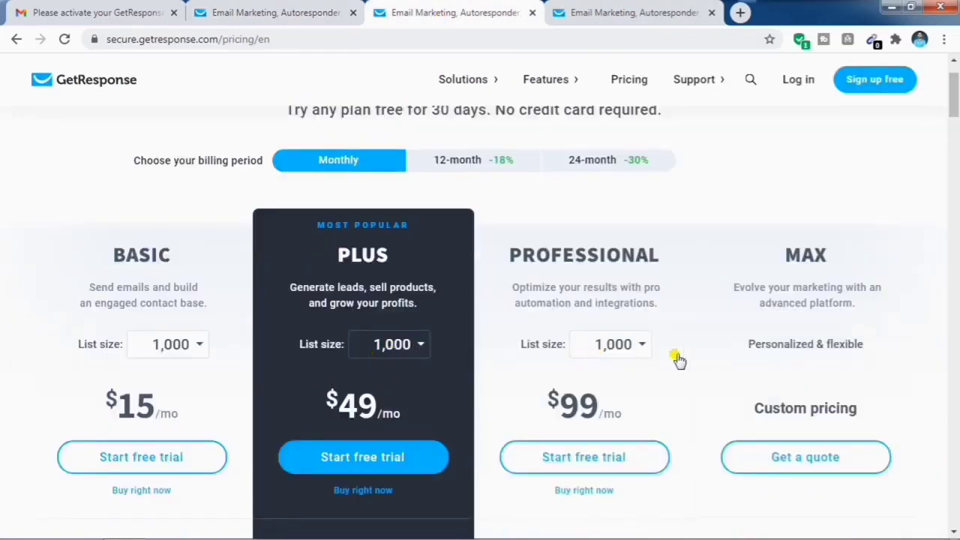
{"action": "scroll", "coordinate": [625, 382], "scroll_direction": "down", "scroll_amount": 2}
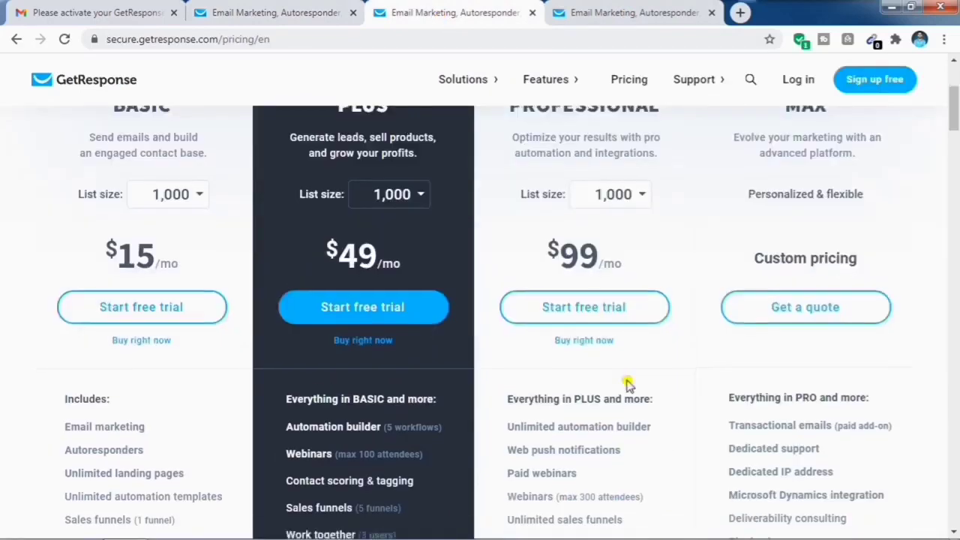
{"action": "scroll", "coordinate": [240, 398], "scroll_direction": "down", "scroll_amount": 3}
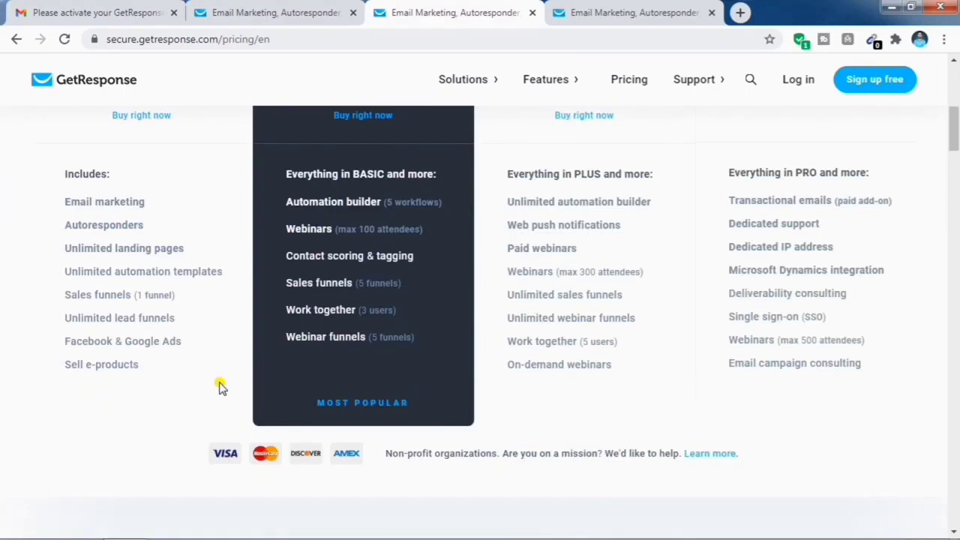
{"action": "scroll", "coordinate": [428, 356], "scroll_direction": "up", "scroll_amount": 2}
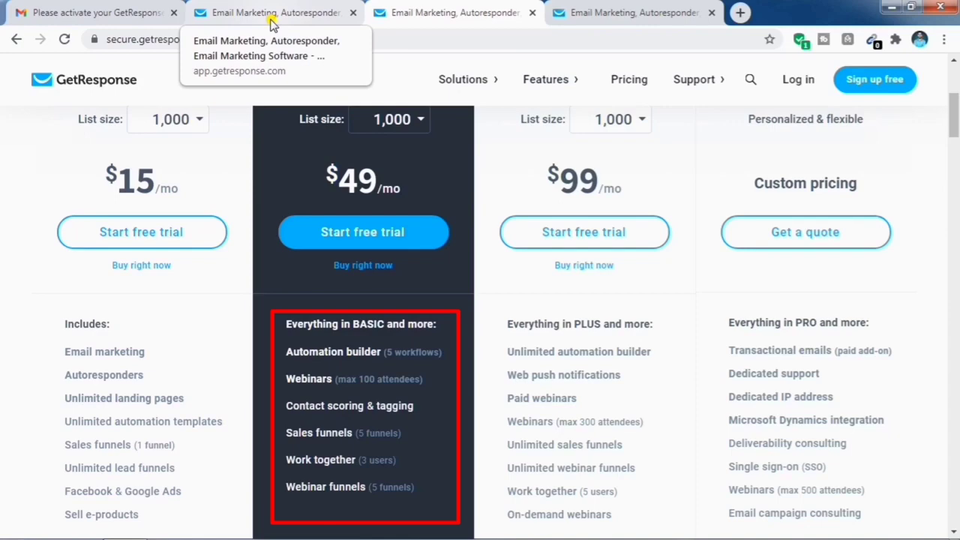
Return to the account dashboard and close the leftover browser page asking for account activation
{"action": "left_click", "coordinate": [663, 20]}
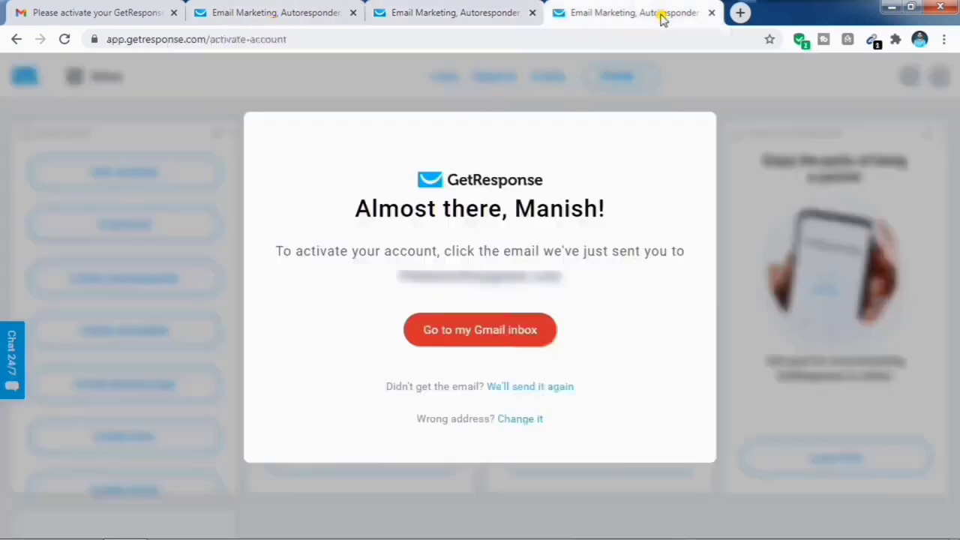
{"action": "left_click", "coordinate": [225, 12]}
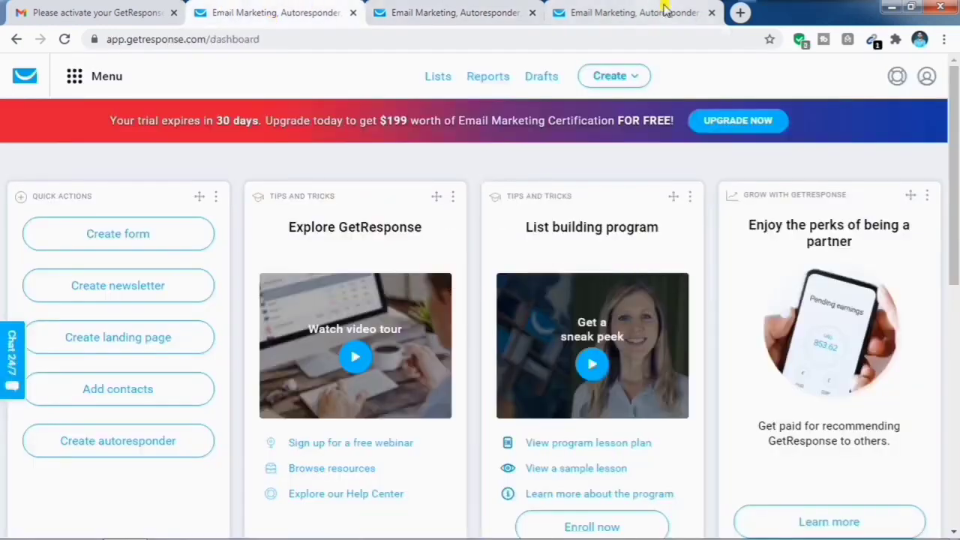
{"action": "left_click", "coordinate": [712, 13]}
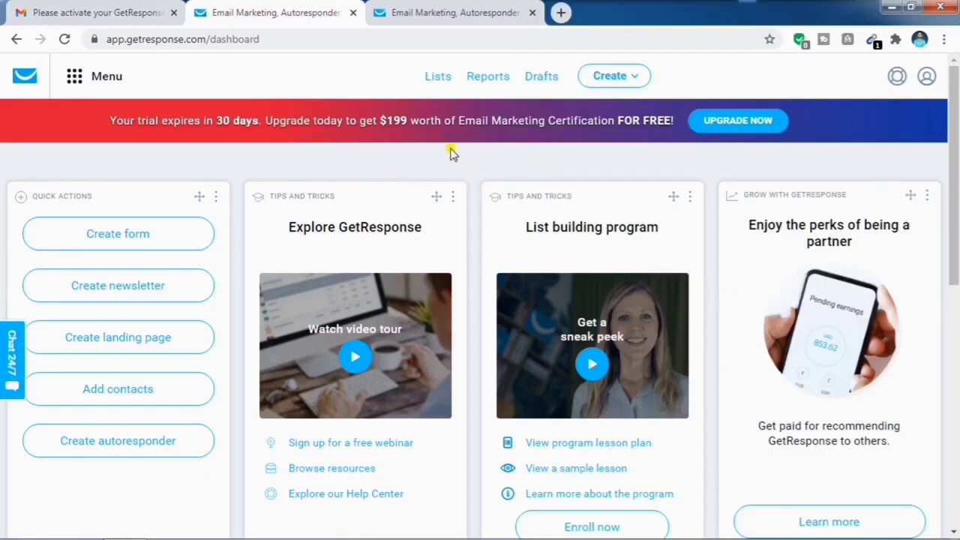
Remove the Explore GetResponse, List building program, partner perks and Newsletter widgets from the dashboard, keeping only Quick actions
{"action": "left_click", "coordinate": [453, 195]}
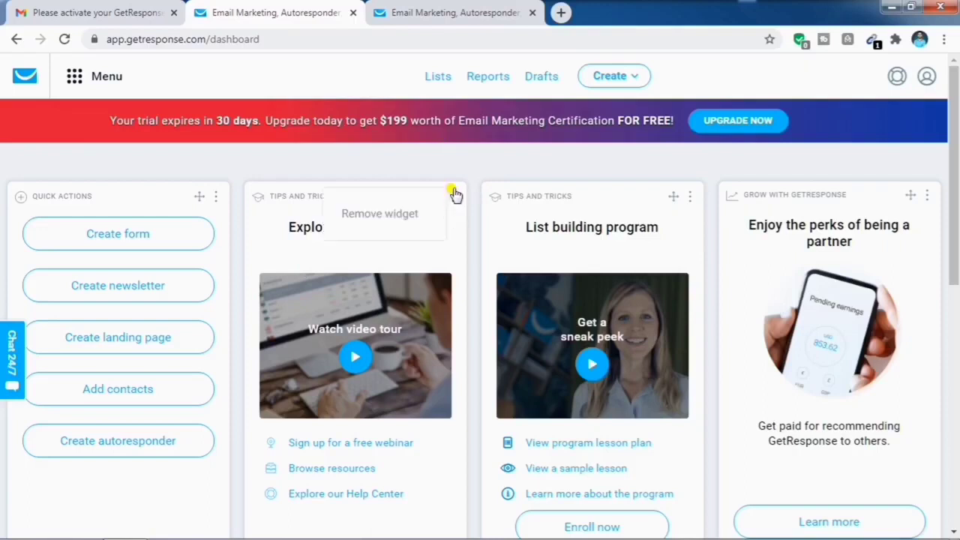
{"action": "left_click", "coordinate": [398, 218]}
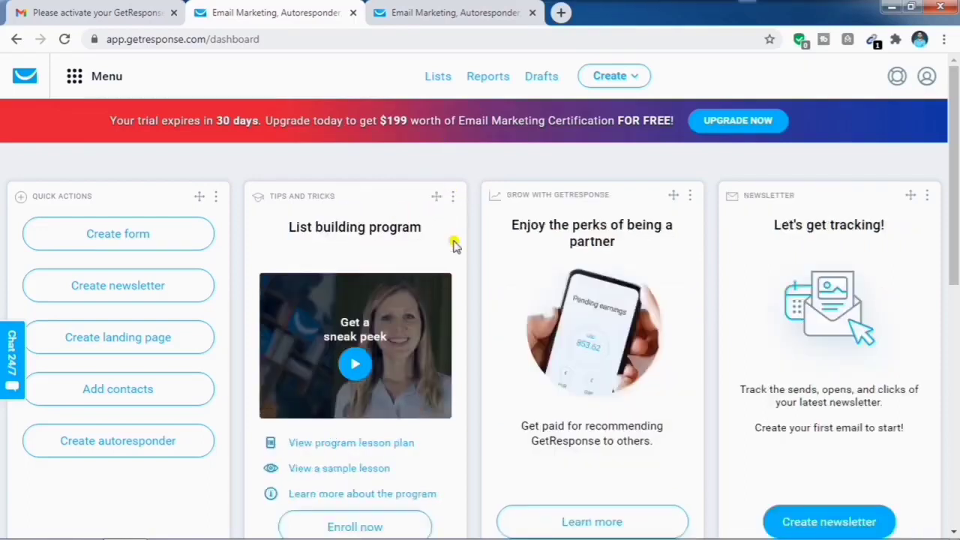
{"action": "left_click", "coordinate": [453, 195]}
{"action": "left_click", "coordinate": [373, 219]}
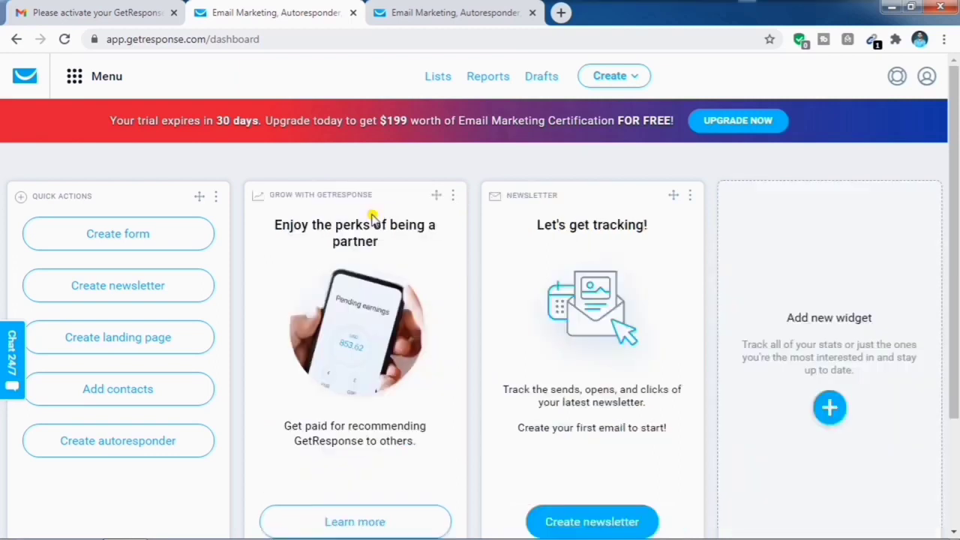
{"action": "left_click", "coordinate": [453, 195]}
{"action": "left_click", "coordinate": [406, 217]}
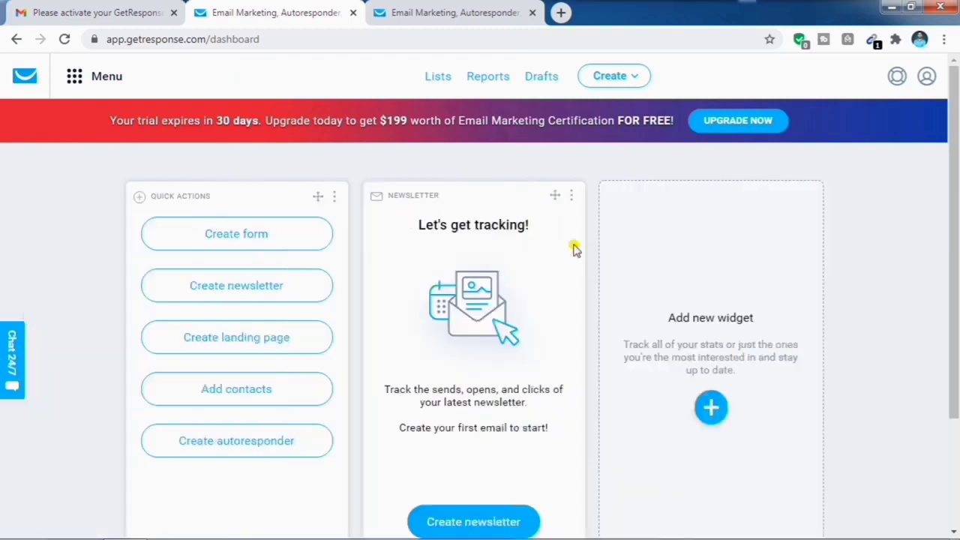
{"action": "left_click", "coordinate": [572, 195]}
{"action": "left_click", "coordinate": [534, 215]}
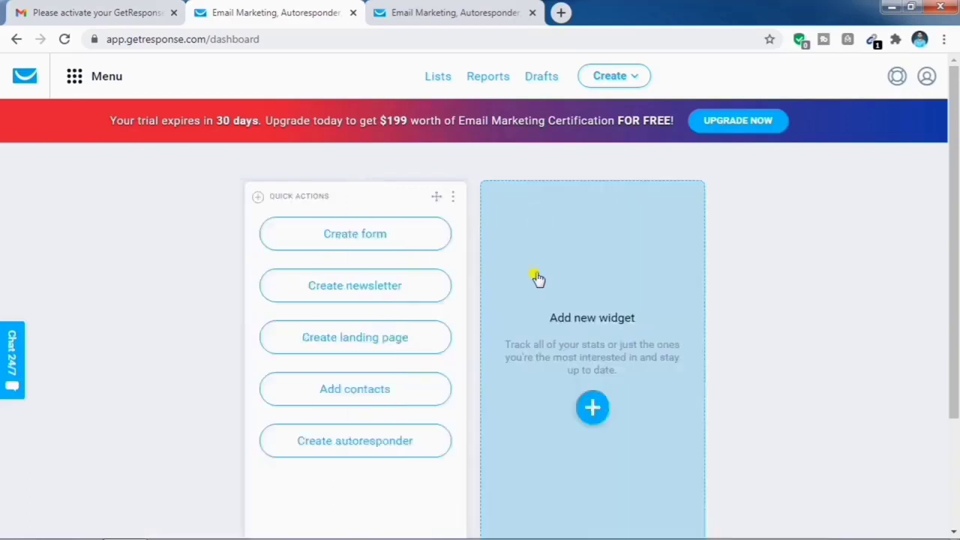
Add the List size and List trends widgets from the widget library to the dashboard
{"action": "left_click", "coordinate": [592, 409]}
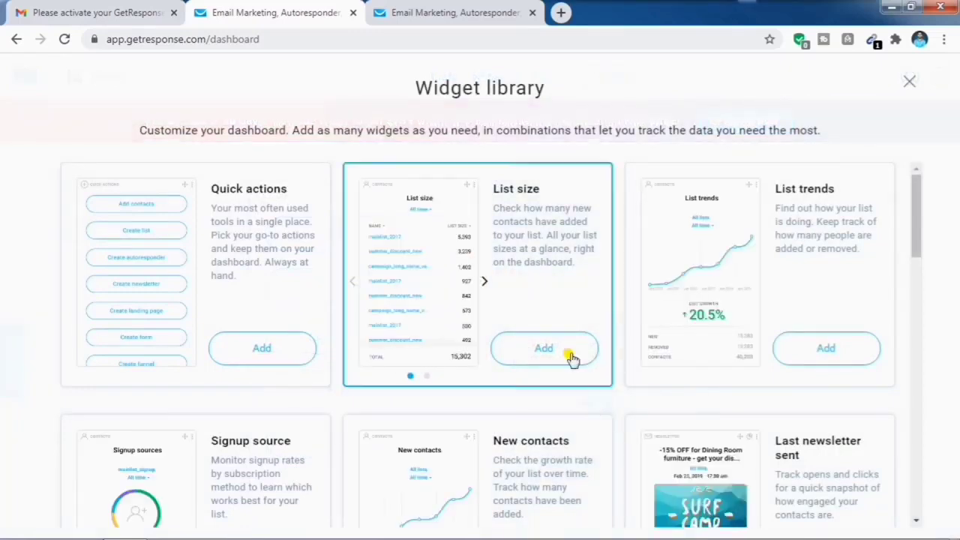
{"action": "left_click", "coordinate": [545, 349]}
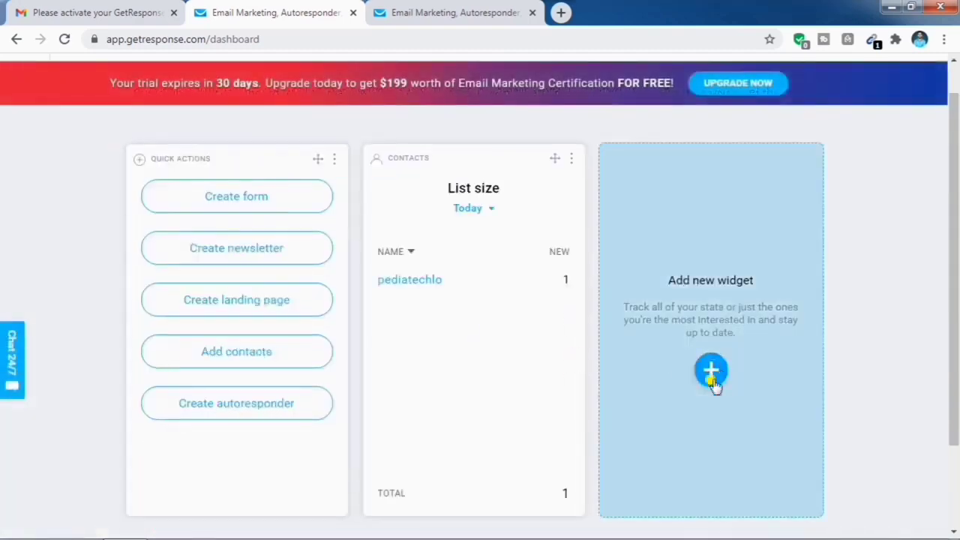
{"action": "left_click", "coordinate": [711, 375]}
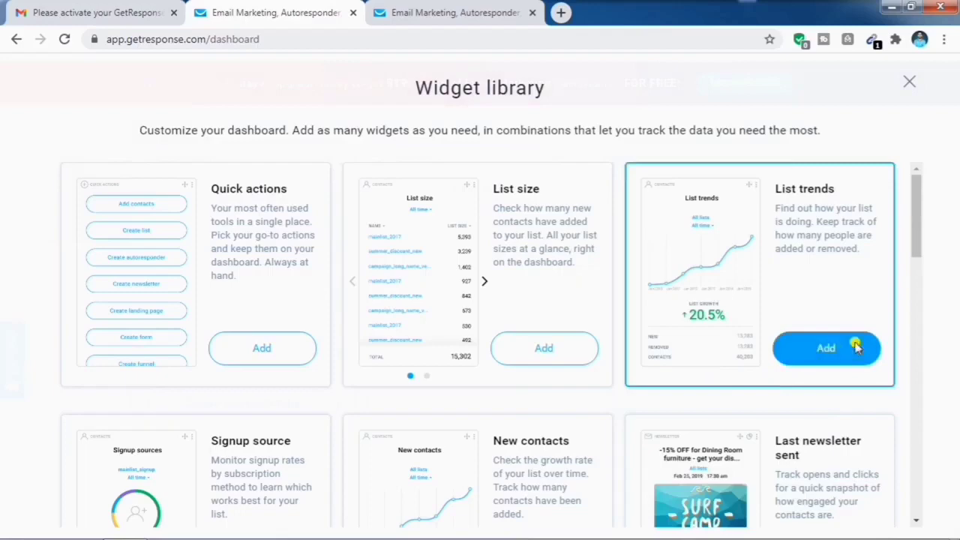
{"action": "left_click", "coordinate": [856, 346]}
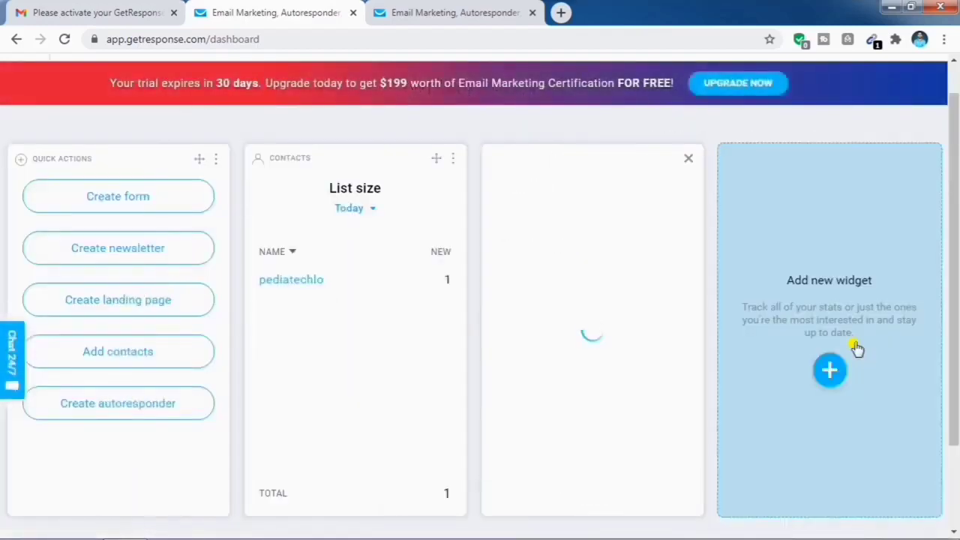
Add the Last newsletter sent widget from the widget library to the dashboard
{"action": "left_click", "coordinate": [829, 369]}
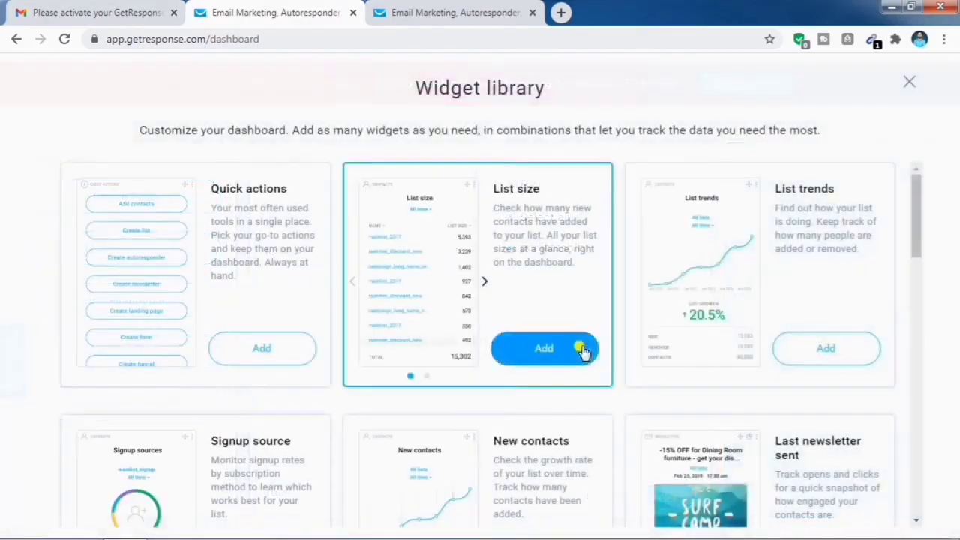
{"action": "scroll", "coordinate": [582, 350], "scroll_direction": "down", "scroll_amount": 3}
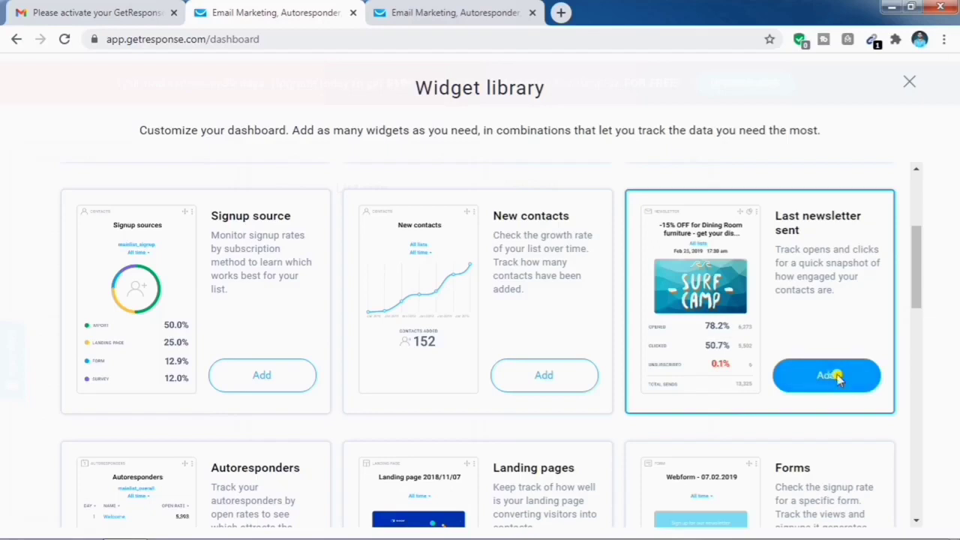
{"action": "left_click", "coordinate": [827, 375]}
Add the Workflows widget from the widget library to the dashboard
{"action": "scroll", "coordinate": [691, 233], "scroll_direction": "down", "scroll_amount": 5}
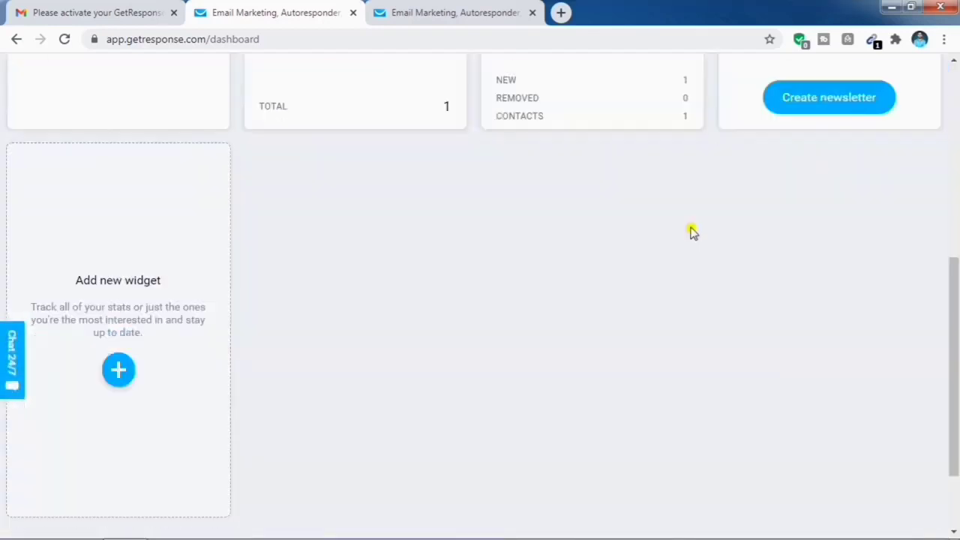
{"action": "left_click", "coordinate": [120, 369]}
{"action": "scroll", "coordinate": [840, 394], "scroll_direction": "down", "scroll_amount": 2}
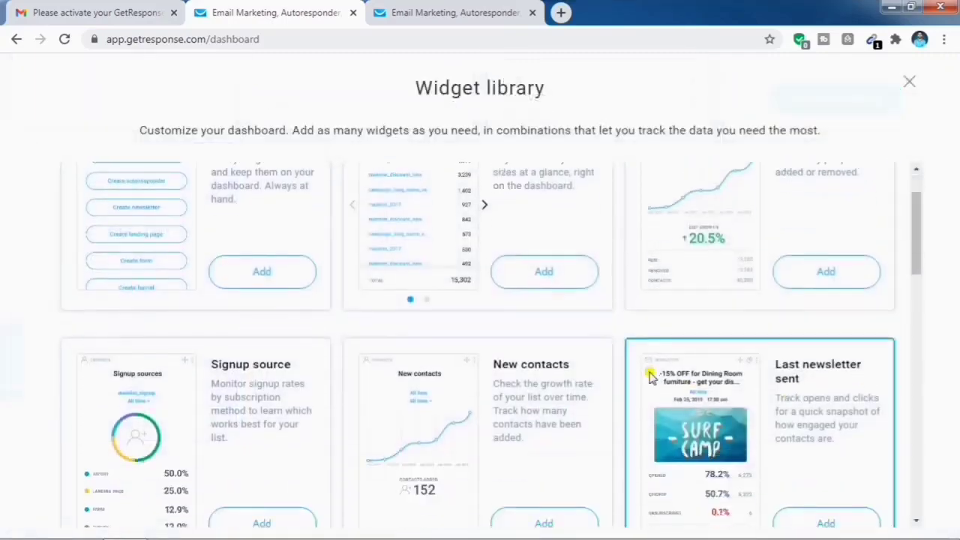
{"action": "scroll", "coordinate": [650, 376], "scroll_direction": "down", "scroll_amount": 4}
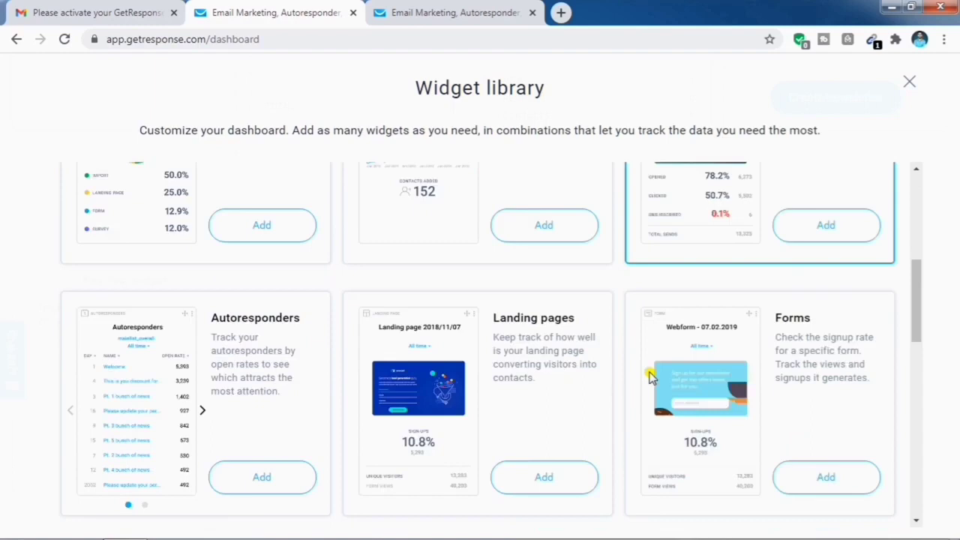
{"action": "scroll", "coordinate": [287, 306], "scroll_direction": "down", "scroll_amount": 5}
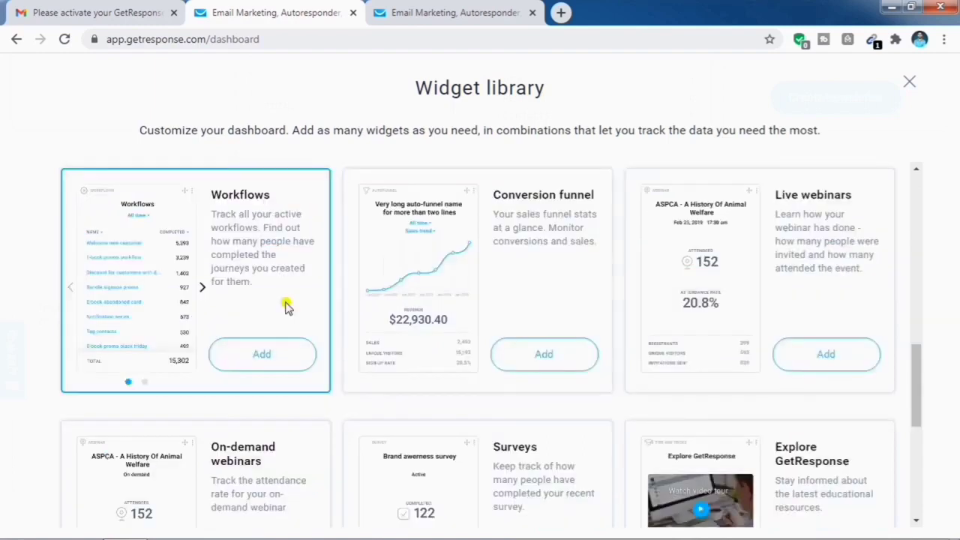
{"action": "left_click", "coordinate": [265, 357]}
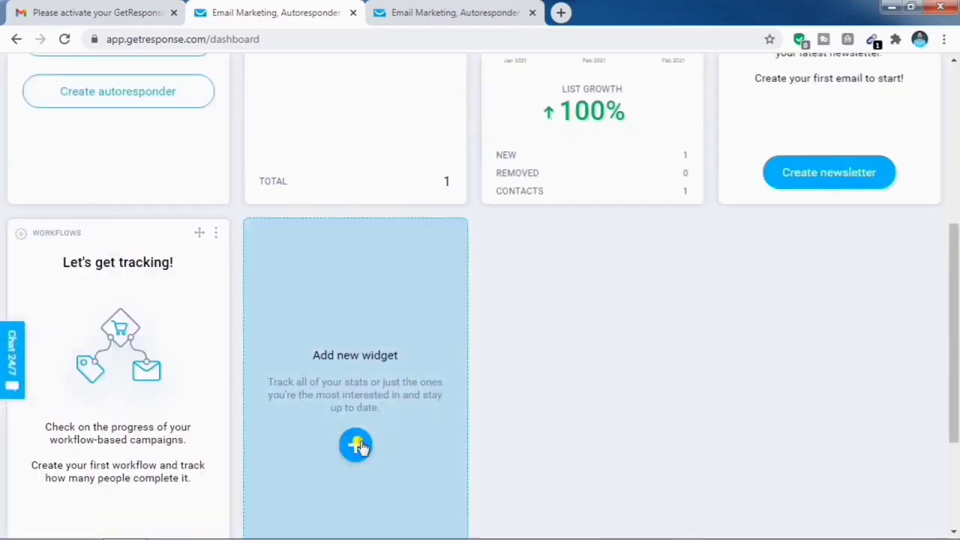
Look through the remaining widgets in the widget library, add none, and return to the start of the dashboard
{"action": "left_click", "coordinate": [357, 445]}
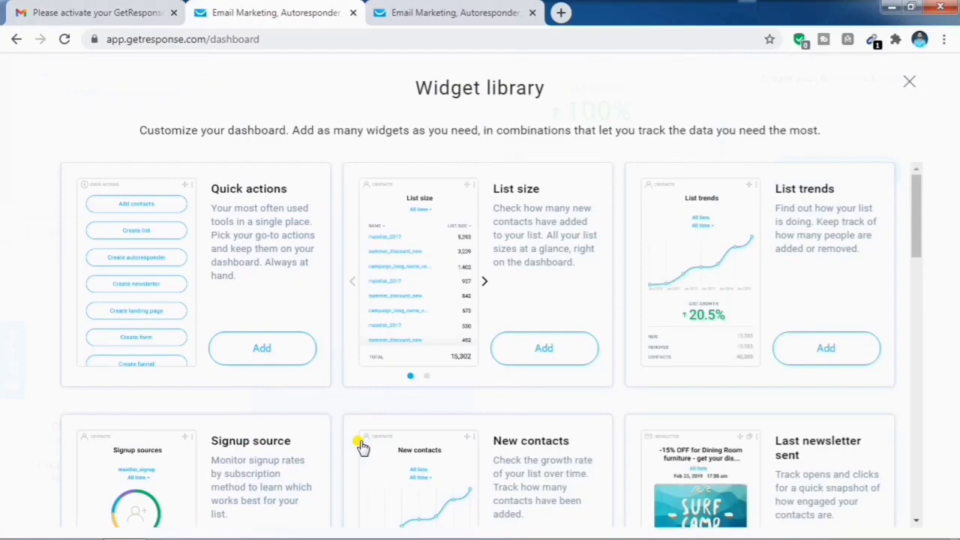
{"action": "scroll", "coordinate": [636, 323], "scroll_direction": "down", "scroll_amount": 7}
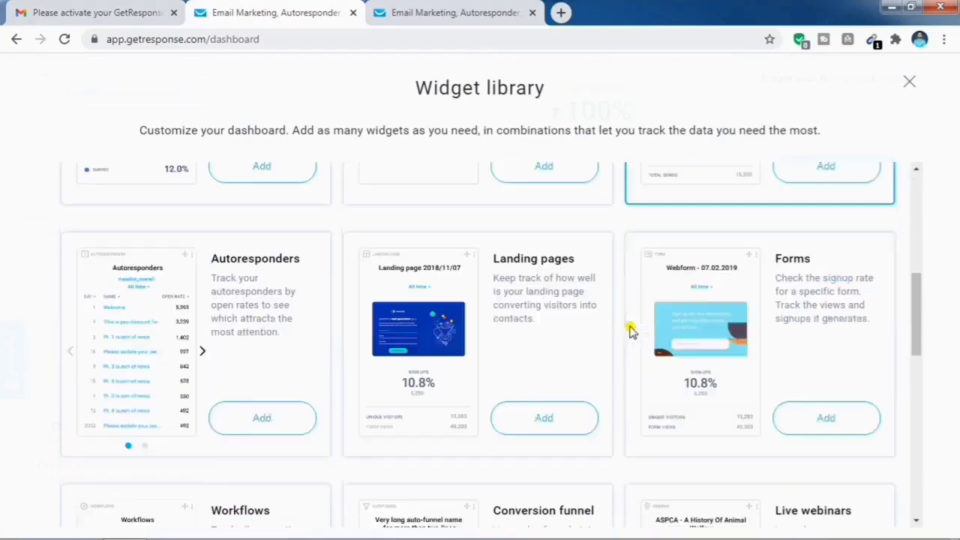
{"action": "scroll", "coordinate": [630, 330], "scroll_direction": "down", "scroll_amount": 8}
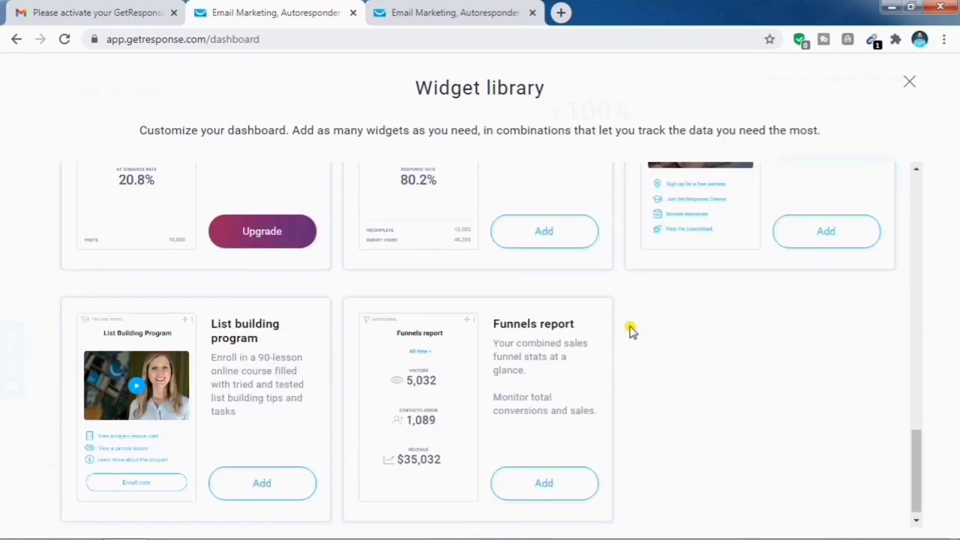
{"action": "scroll", "coordinate": [733, 360], "scroll_direction": "up", "scroll_amount": 12}
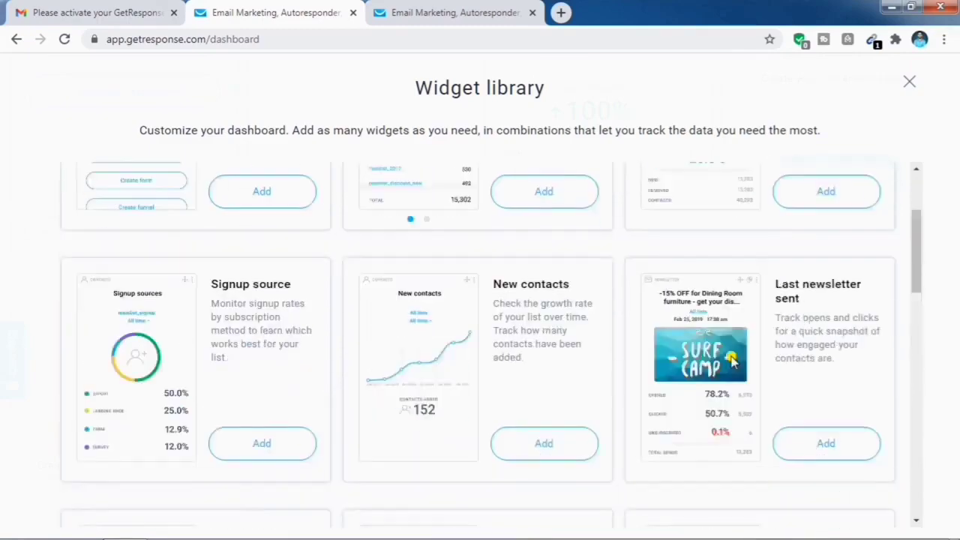
{"action": "scroll", "coordinate": [733, 360], "scroll_direction": "up", "scroll_amount": 4}
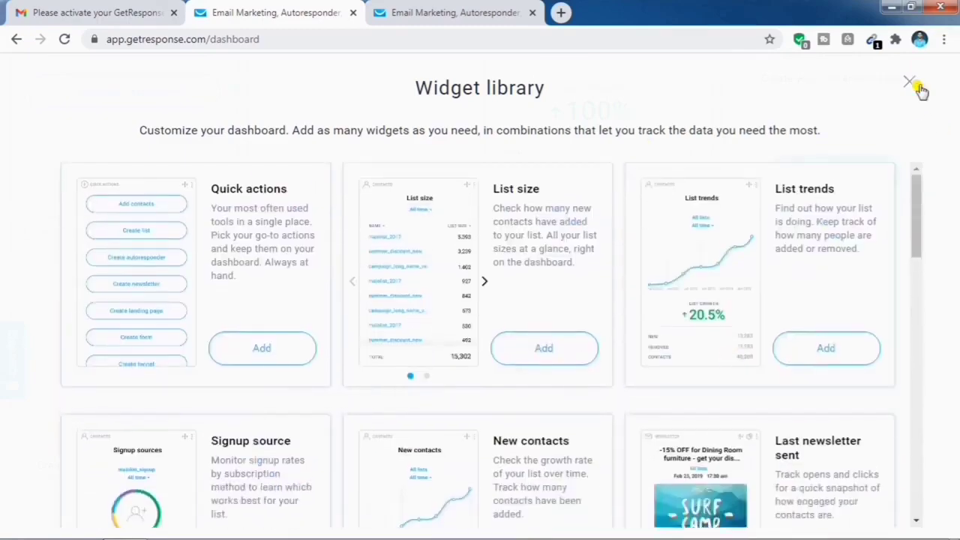
{"action": "left_click", "coordinate": [910, 82]}
{"action": "scroll", "coordinate": [760, 300], "scroll_direction": "up", "scroll_amount": 3}
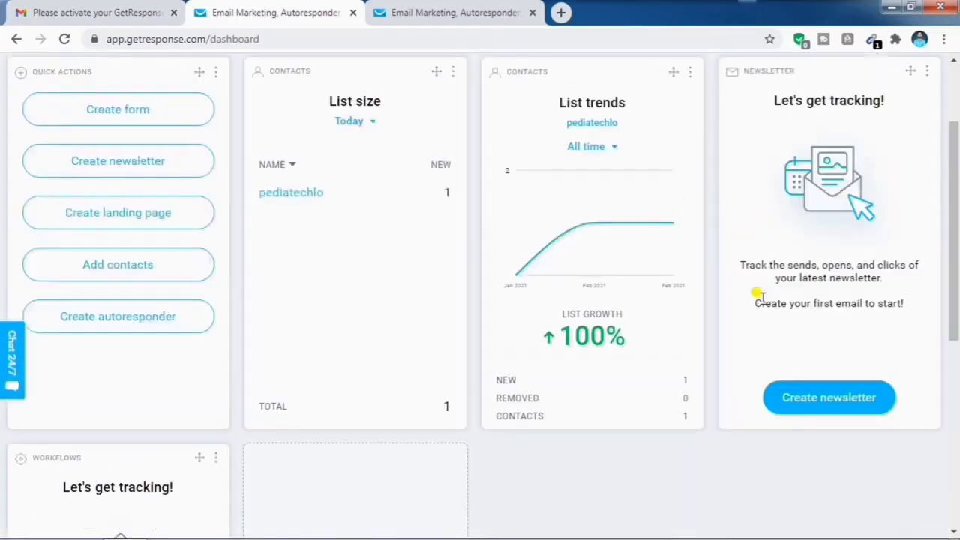
{"action": "scroll", "coordinate": [760, 296], "scroll_direction": "up", "scroll_amount": 2}
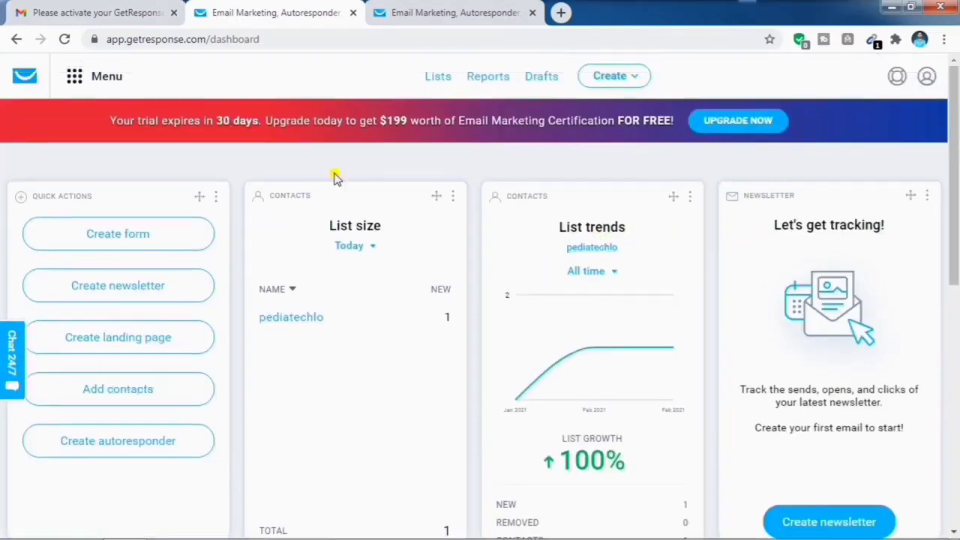
Review the available communication and growth tools, and view the contact lists and the Segments page
{"action": "left_click", "coordinate": [75, 77]}
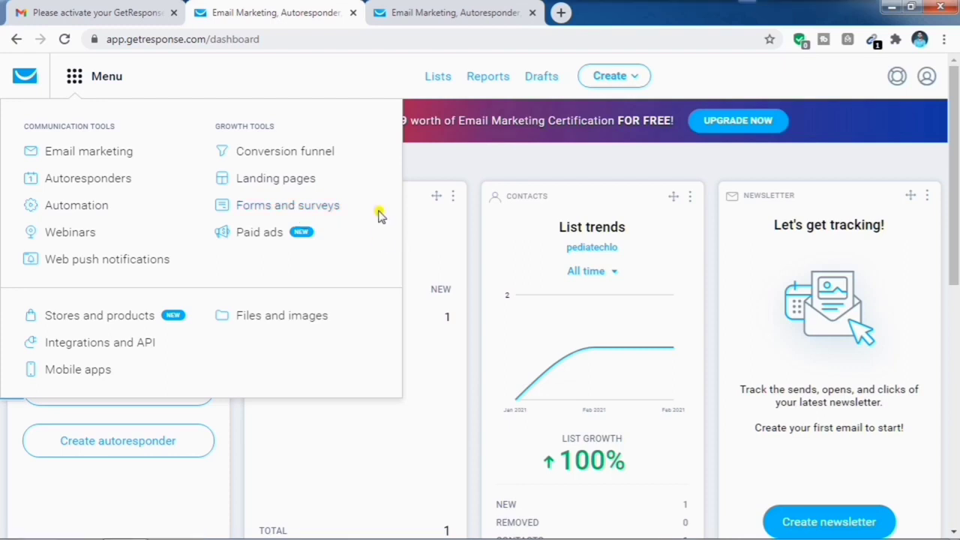
{"action": "left_click", "coordinate": [463, 168]}
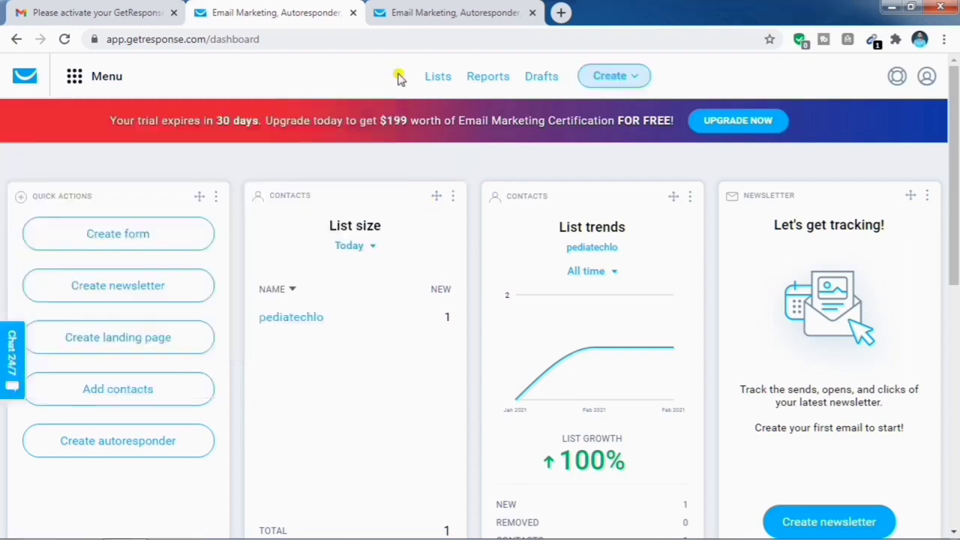
{"action": "left_click", "coordinate": [439, 77]}
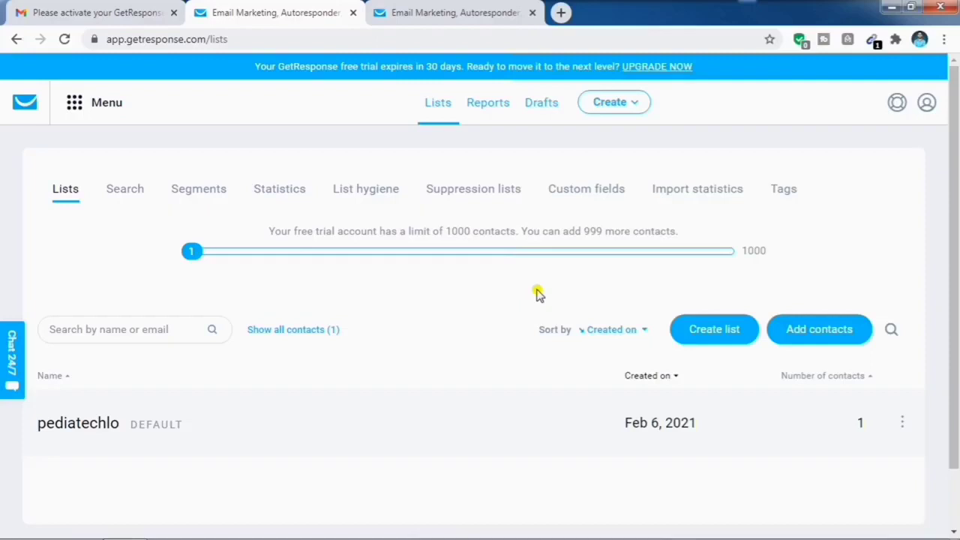
{"action": "left_click", "coordinate": [210, 191]}
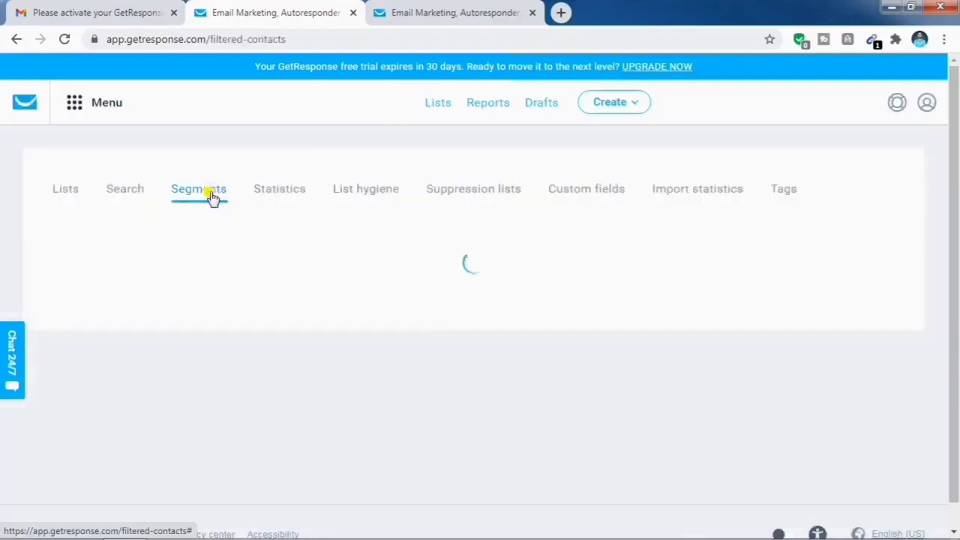
View the email analytics reports and the available creation options, and return to the dashboard
{"action": "left_click", "coordinate": [485, 113]}
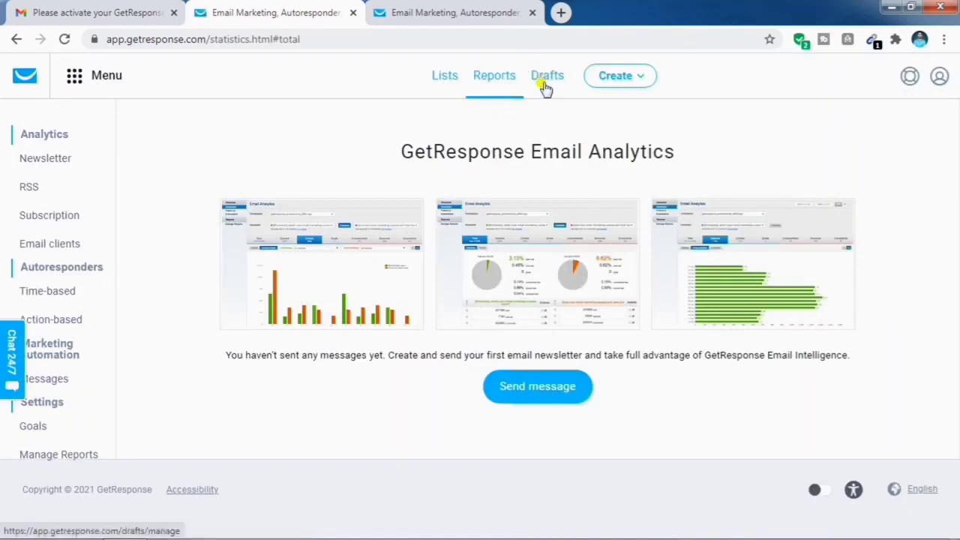
{"action": "left_click", "coordinate": [631, 79]}
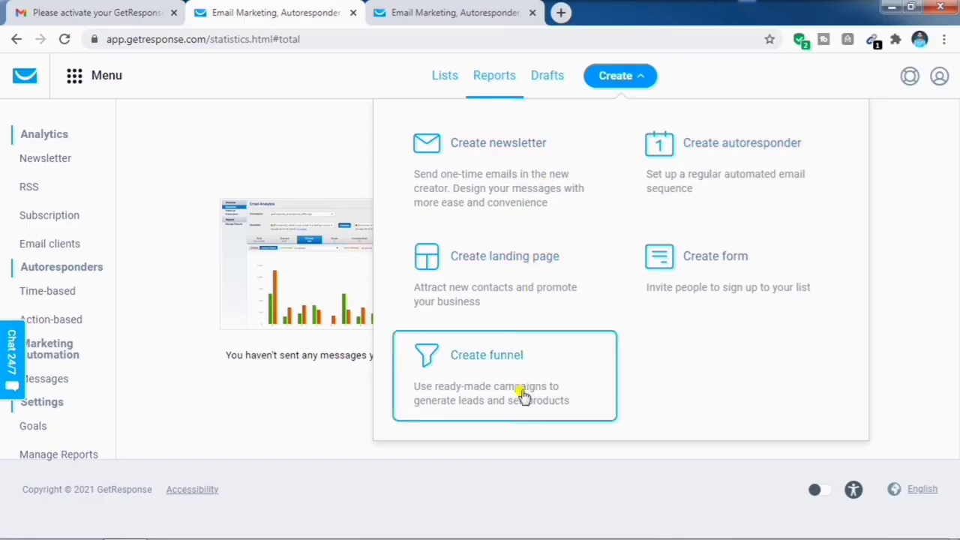
{"action": "left_click", "coordinate": [84, 84]}
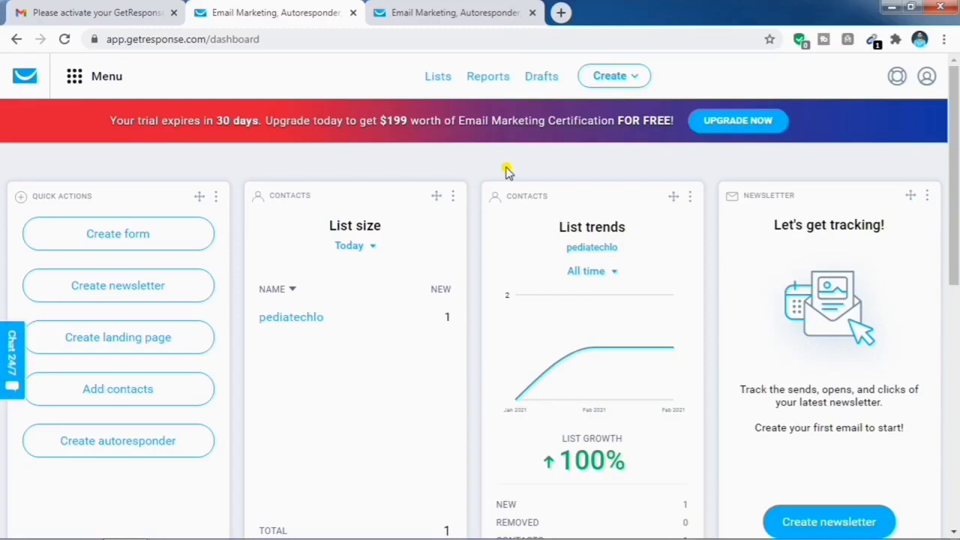
View the account's email address settings and examine the form for adding an email address, cancelling it without an entry
{"action": "left_click", "coordinate": [926, 78]}
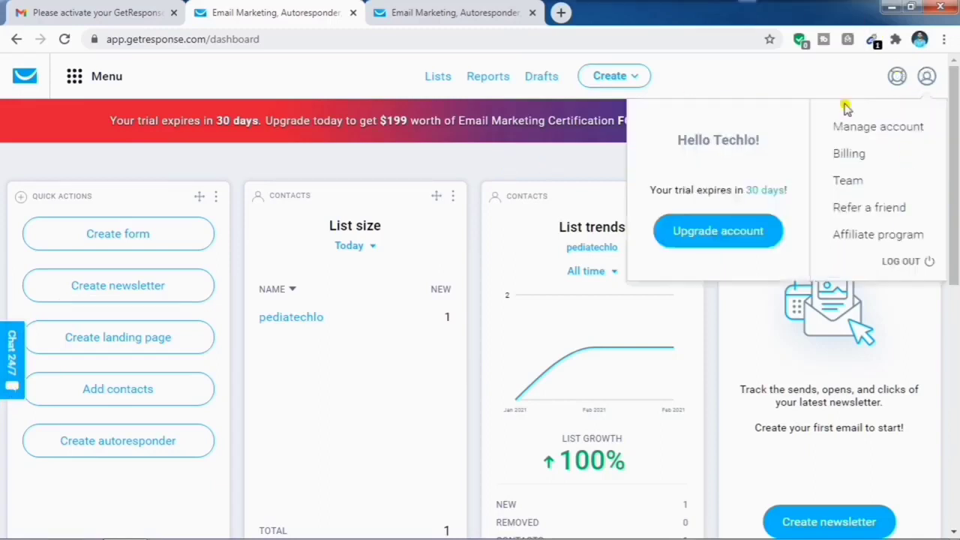
{"action": "left_click", "coordinate": [880, 128]}
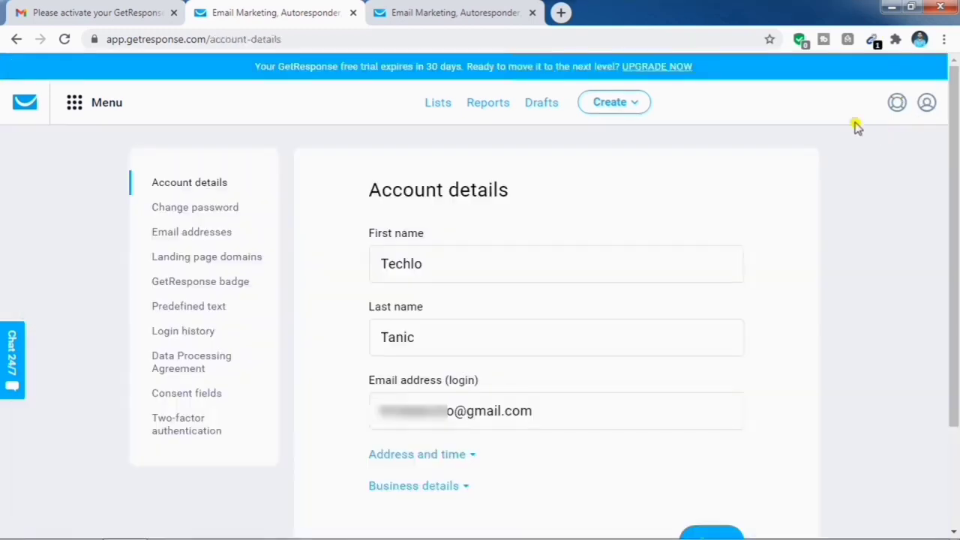
{"action": "left_click", "coordinate": [211, 242]}
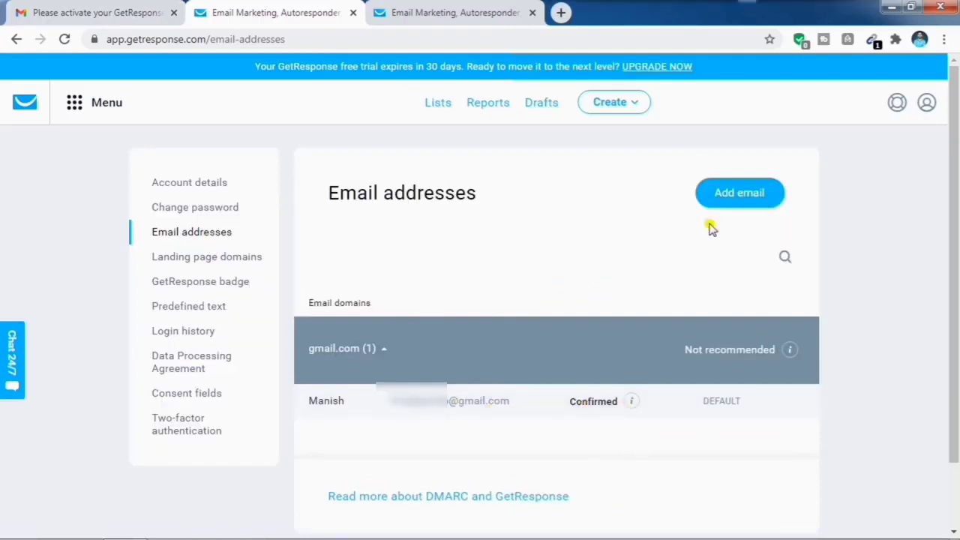
{"action": "left_click", "coordinate": [728, 195]}
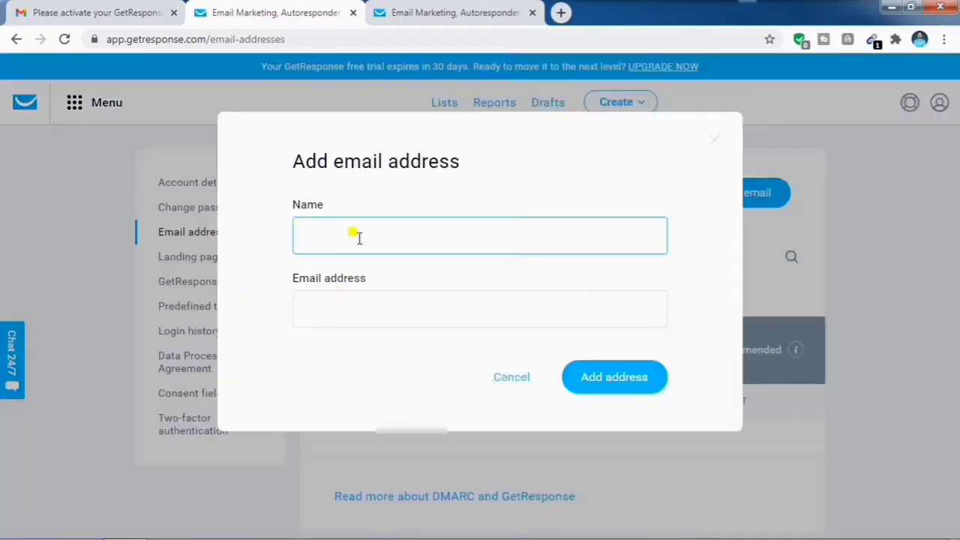
{"action": "left_click", "coordinate": [371, 313]}
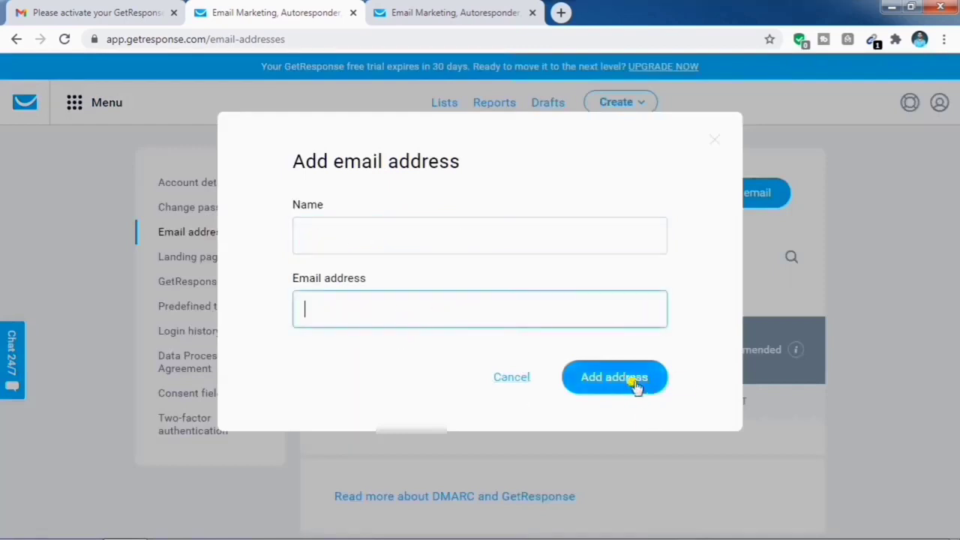
{"action": "left_click", "coordinate": [516, 378]}
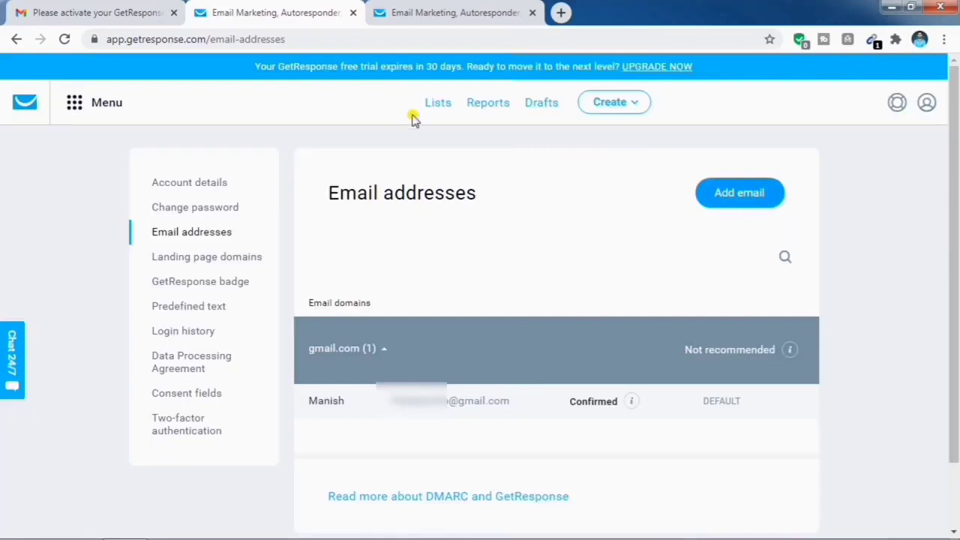
Open the settings of the default contact list and set its list name to emailmarketingtutorial
{"action": "left_click", "coordinate": [436, 109]}
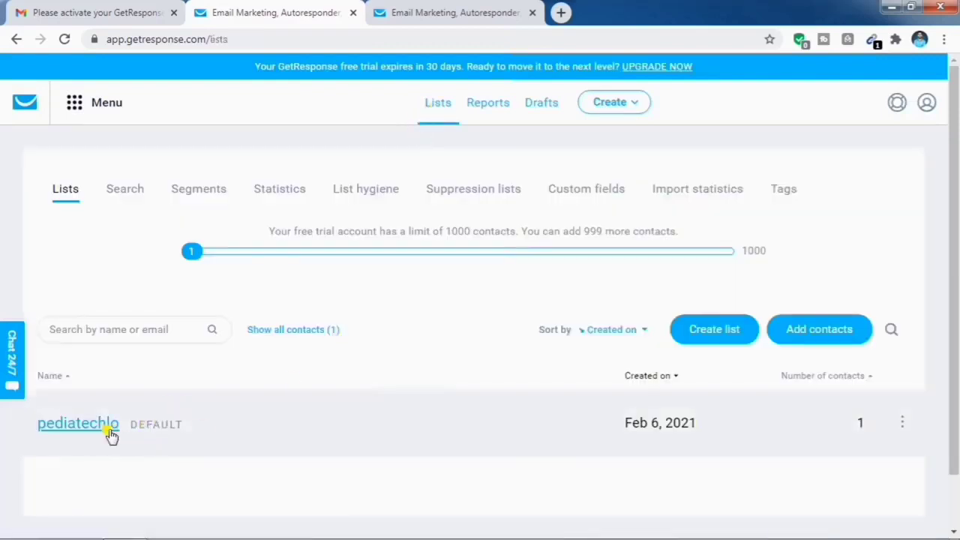
{"action": "left_click", "coordinate": [902, 423]}
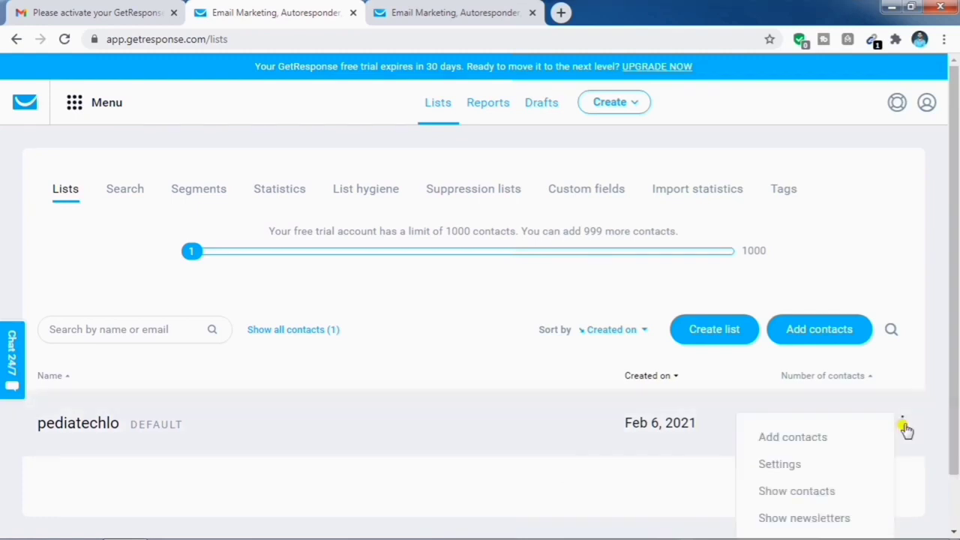
{"action": "left_click", "coordinate": [783, 466]}
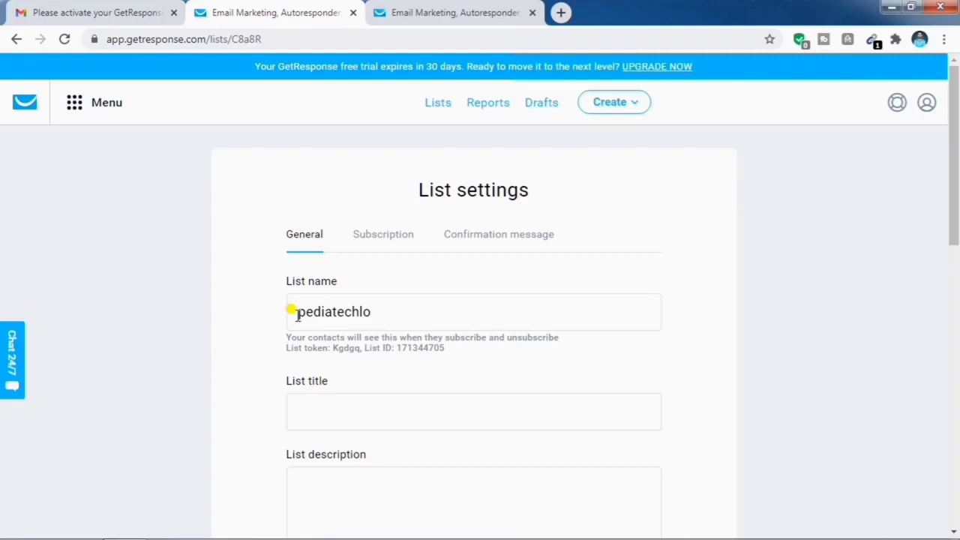
{"action": "left_click_drag", "start_coordinate": [297, 315], "coordinate": [646, 351]}
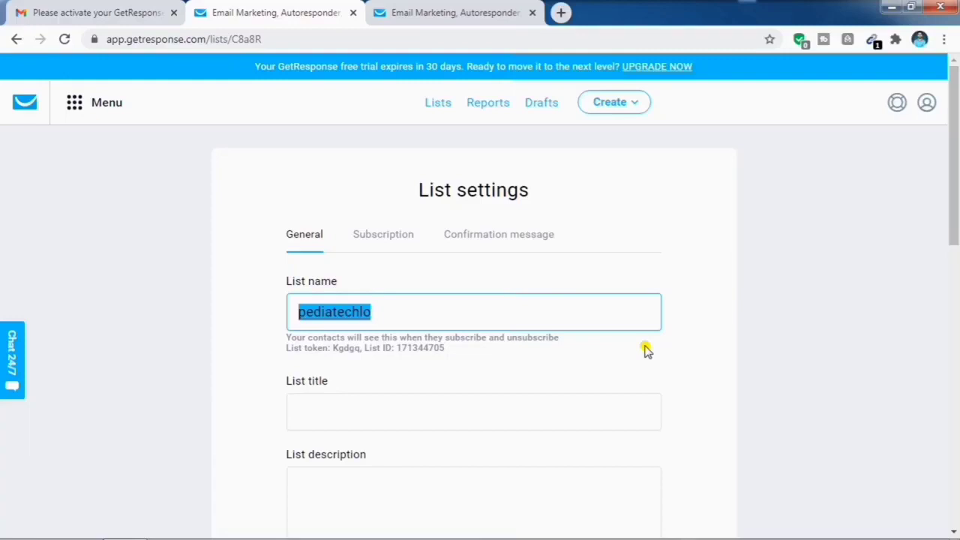
{"action": "type", "text": "Emailmarketingtutorial"}
{"action": "key", "text": "Tab"}
{"action": "left_click", "coordinate": [303, 312]}
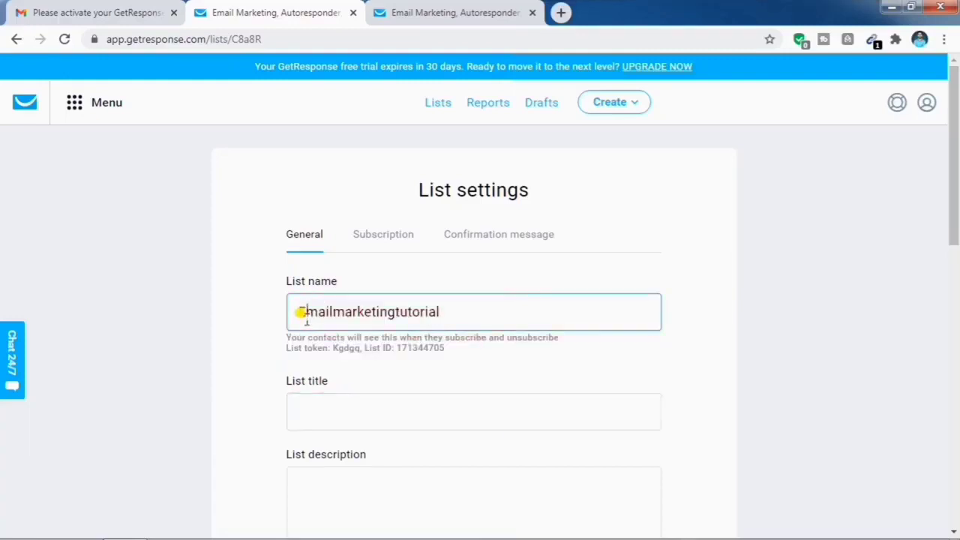
{"action": "key", "text": "BackSpace"}
{"action": "type", "text": "e"}
{"action": "key", "text": "Tab"}
Look through the category options in the list settings without choosing one
{"action": "scroll", "coordinate": [442, 375], "scroll_direction": "down", "scroll_amount": 3}
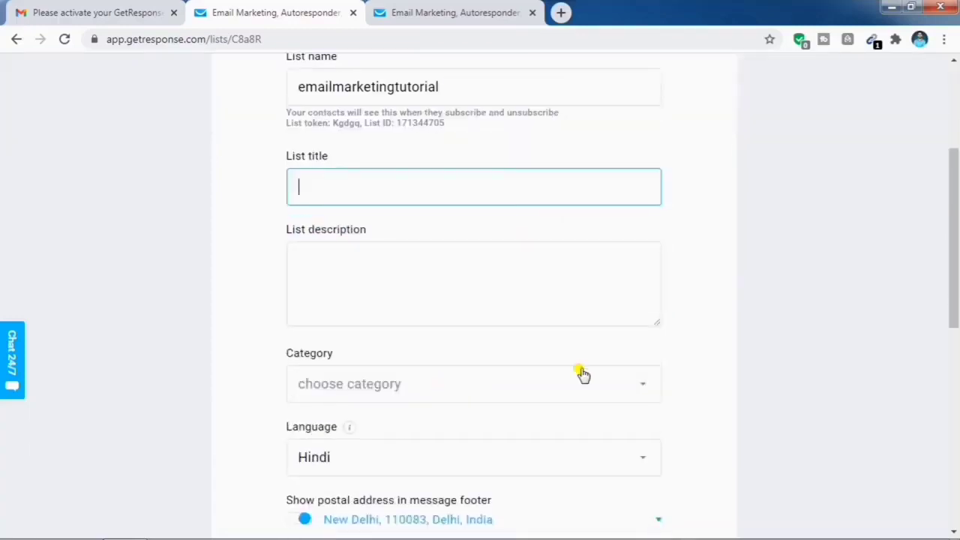
{"action": "left_click", "coordinate": [629, 395]}
{"action": "scroll", "coordinate": [621, 398], "scroll_direction": "down", "scroll_amount": 2}
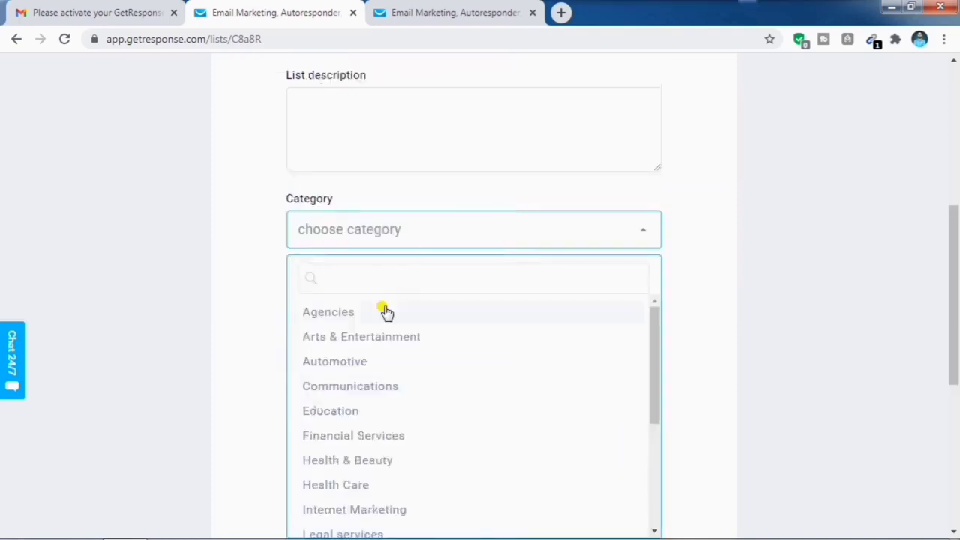
{"action": "left_click", "coordinate": [711, 311]}
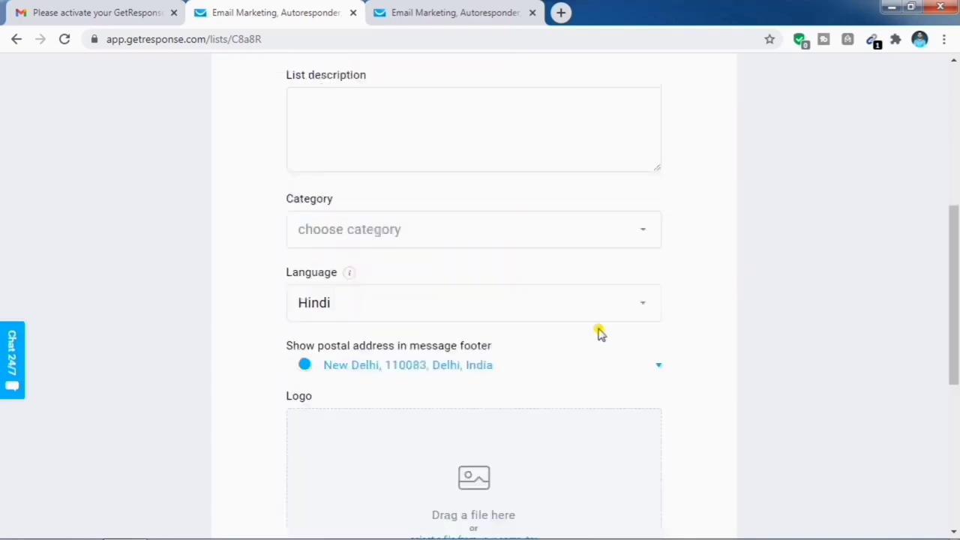
Set the contact list's language to English
{"action": "scroll", "coordinate": [600, 332], "scroll_direction": "down", "scroll_amount": 1}
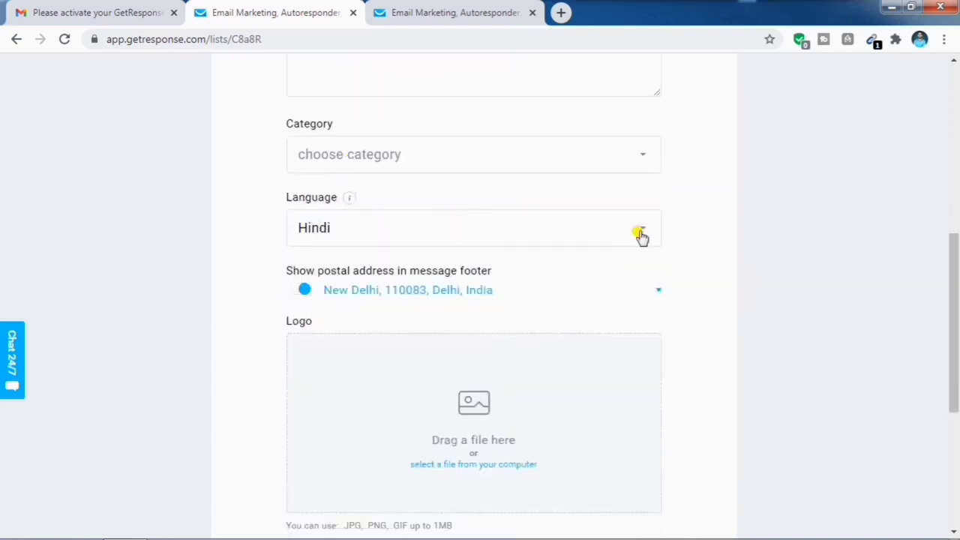
{"action": "left_click", "coordinate": [641, 237]}
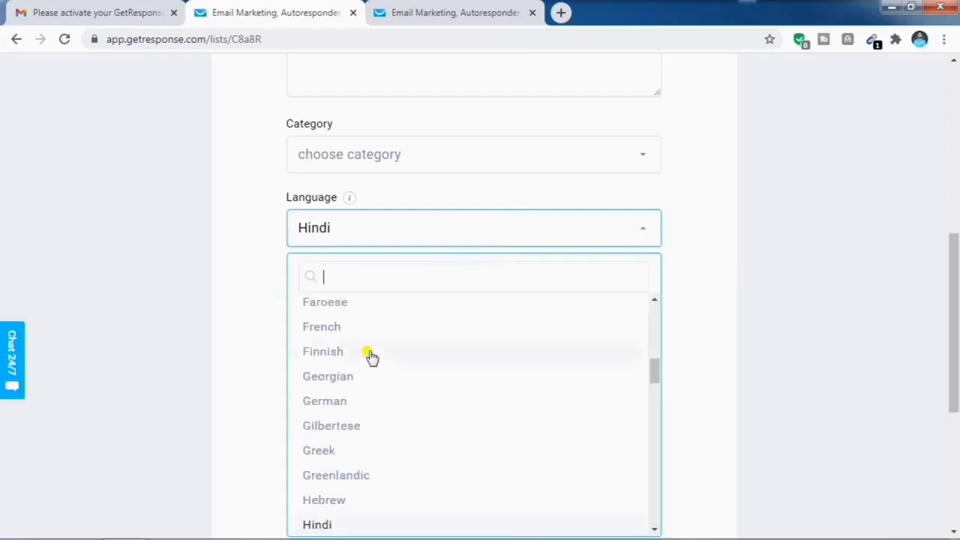
{"action": "scroll", "coordinate": [420, 450], "scroll_direction": "down", "scroll_amount": 2}
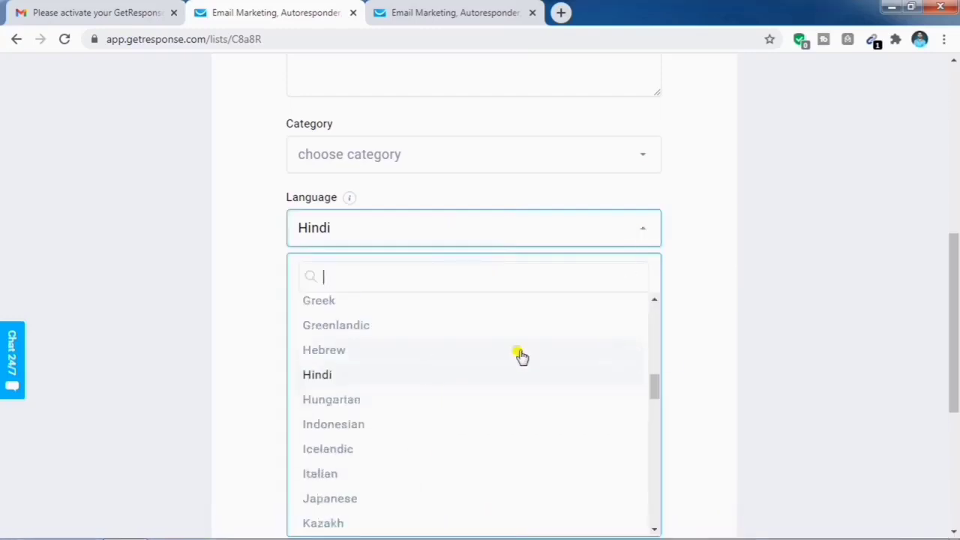
{"action": "scroll", "coordinate": [467, 397], "scroll_direction": "down", "scroll_amount": 4}
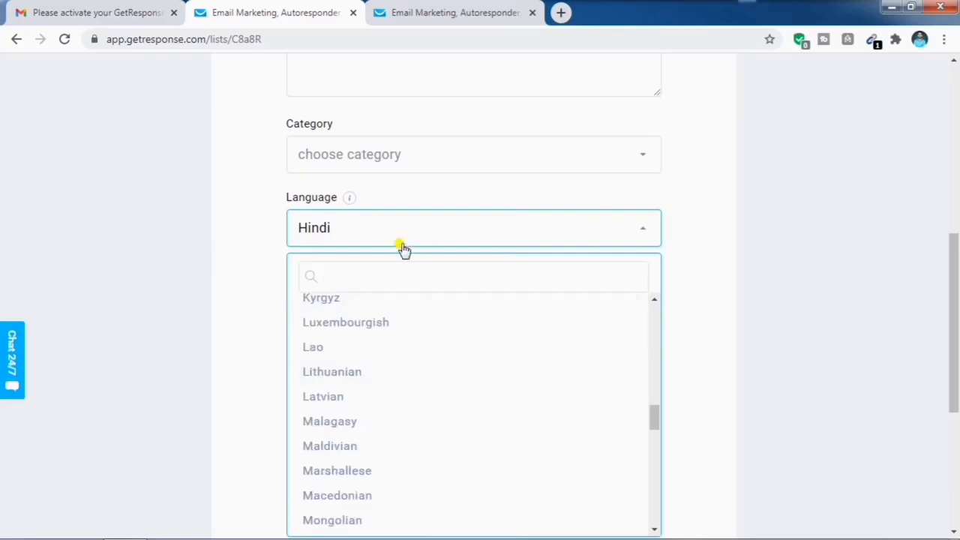
{"action": "type", "text": "engl"}
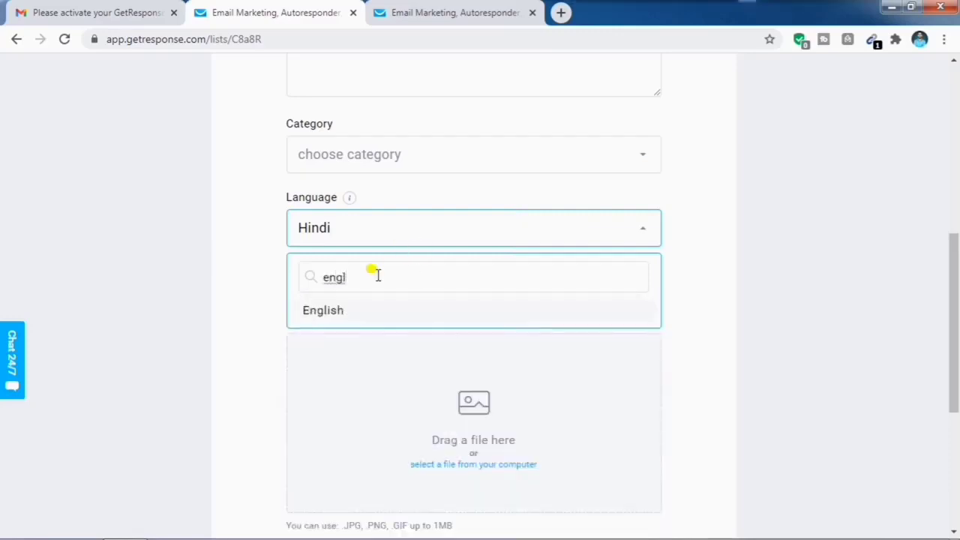
{"action": "key", "text": "Return"}
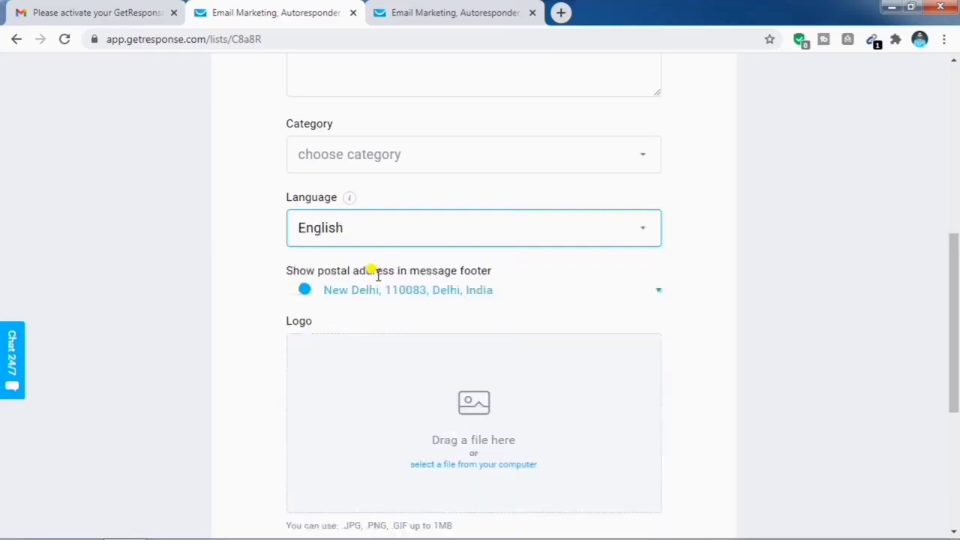
{"action": "scroll", "coordinate": [554, 273], "scroll_direction": "down", "scroll_amount": 1}
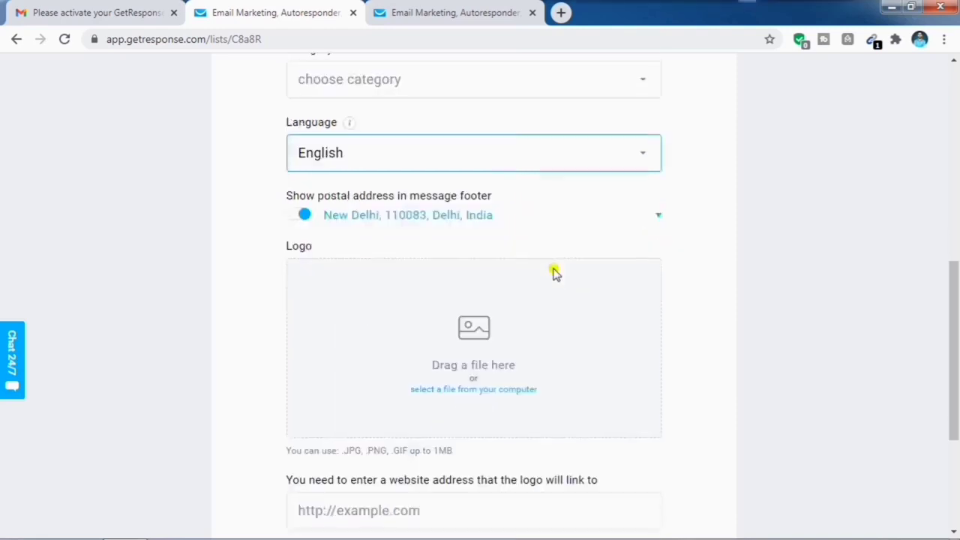
Switch the postal address in the message footer off and back on
{"action": "scroll", "coordinate": [554, 273], "scroll_direction": "down", "scroll_amount": 1}
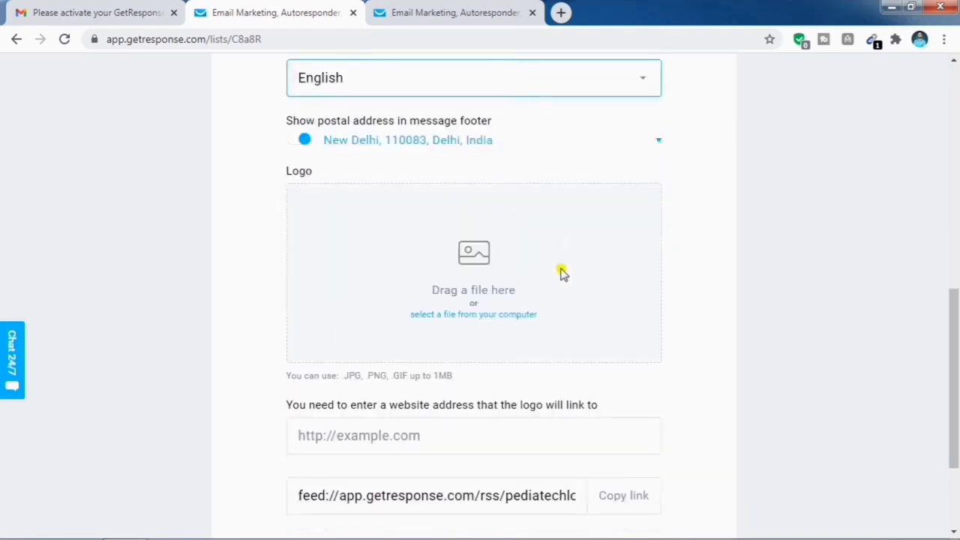
{"action": "scroll", "coordinate": [561, 273], "scroll_direction": "down", "scroll_amount": 1}
{"action": "scroll", "coordinate": [561, 273], "scroll_direction": "up", "scroll_amount": 1}
{"action": "left_click", "coordinate": [298, 141]}
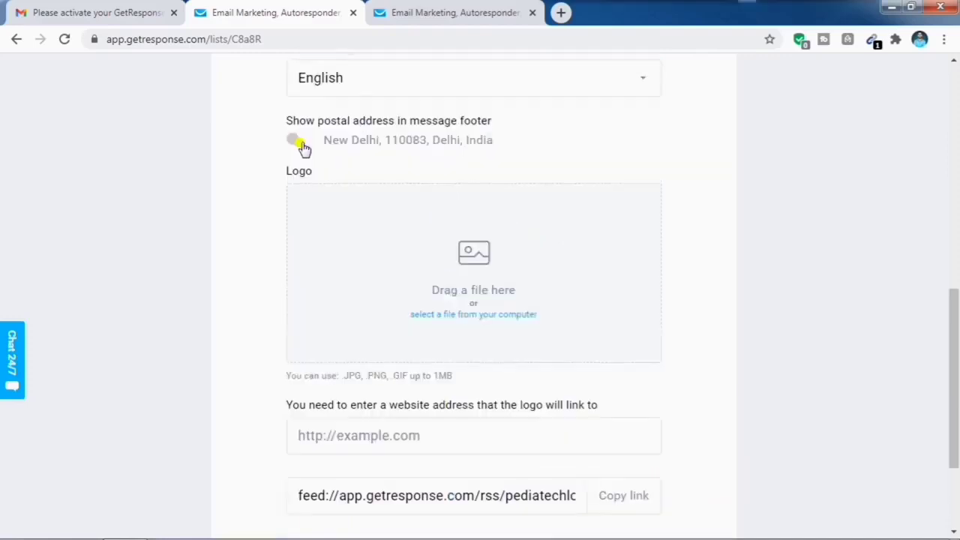
{"action": "left_click", "coordinate": [300, 142]}
Add the image file Techlo Tanic PNG.png as the contact list's logo
{"action": "scroll", "coordinate": [400, 150], "scroll_direction": "down", "scroll_amount": 1}
{"action": "left_click", "coordinate": [487, 240]}
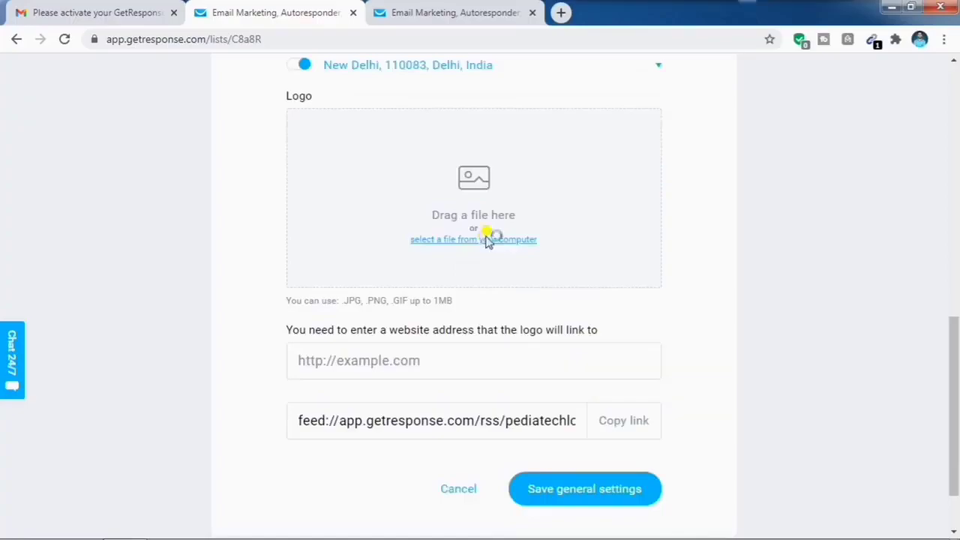
{"action": "double_click", "coordinate": [581, 255]}
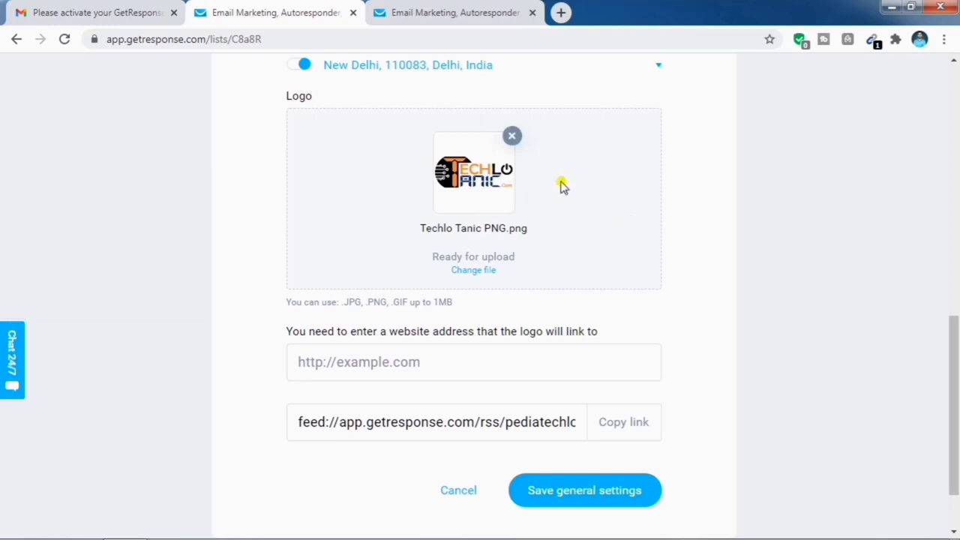
{"action": "left_click", "coordinate": [405, 362]}
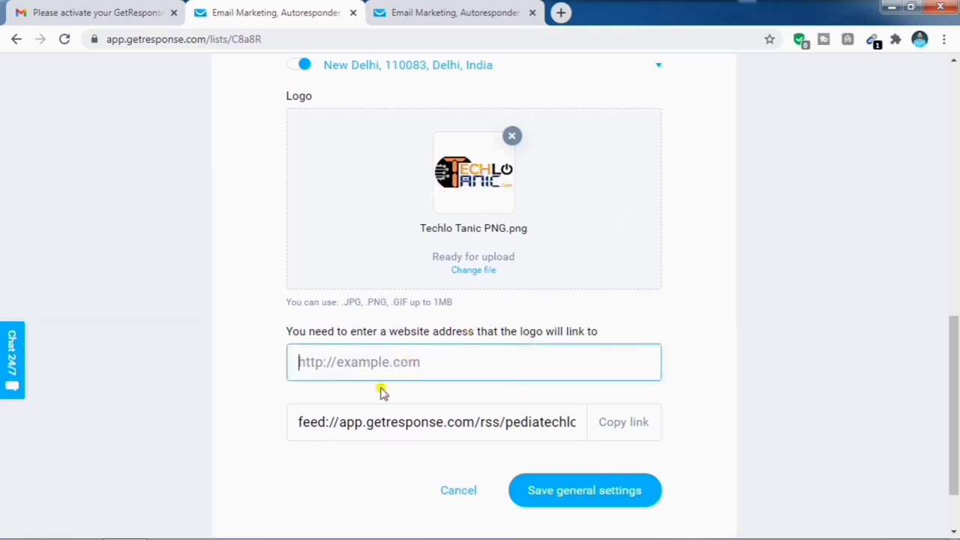
{"action": "type", "text": "www"}
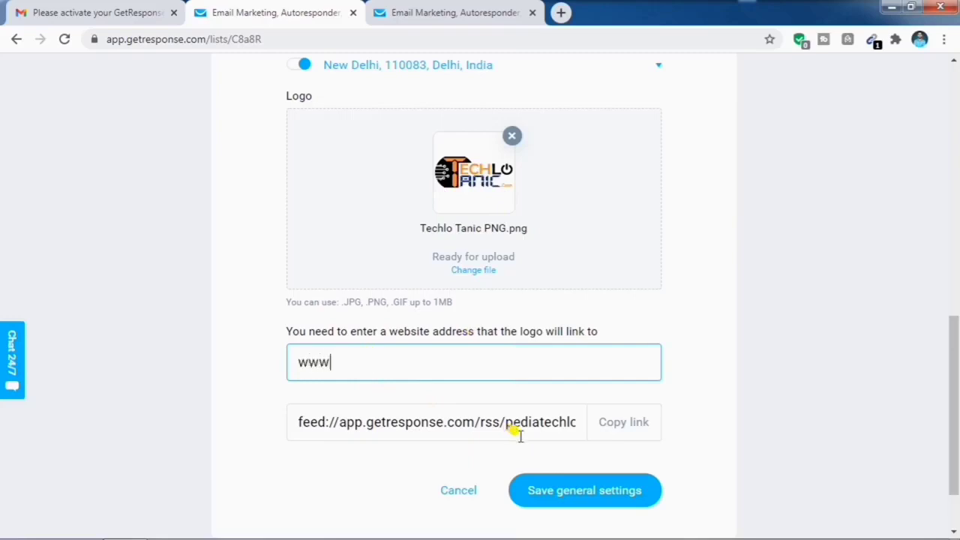
{"action": "type", "text": ".techlotanic.com"}
{"action": "scroll", "coordinate": [519, 435], "scroll_direction": "down", "scroll_amount": 1}
{"action": "left_click", "coordinate": [584, 419]}
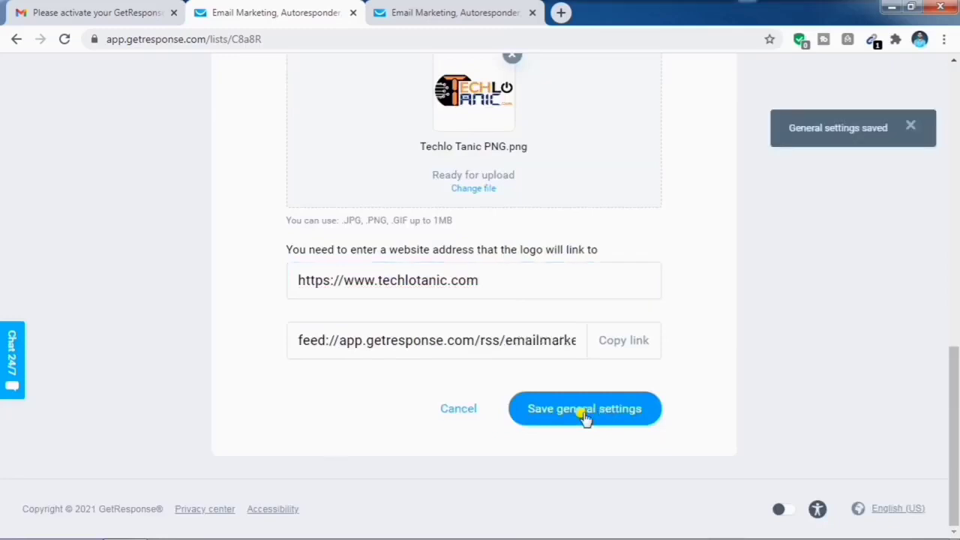
Open the list's subscription settings and preview the confirmation page, returning to the list settings
{"action": "scroll", "coordinate": [636, 307], "scroll_direction": "up", "scroll_amount": 3}
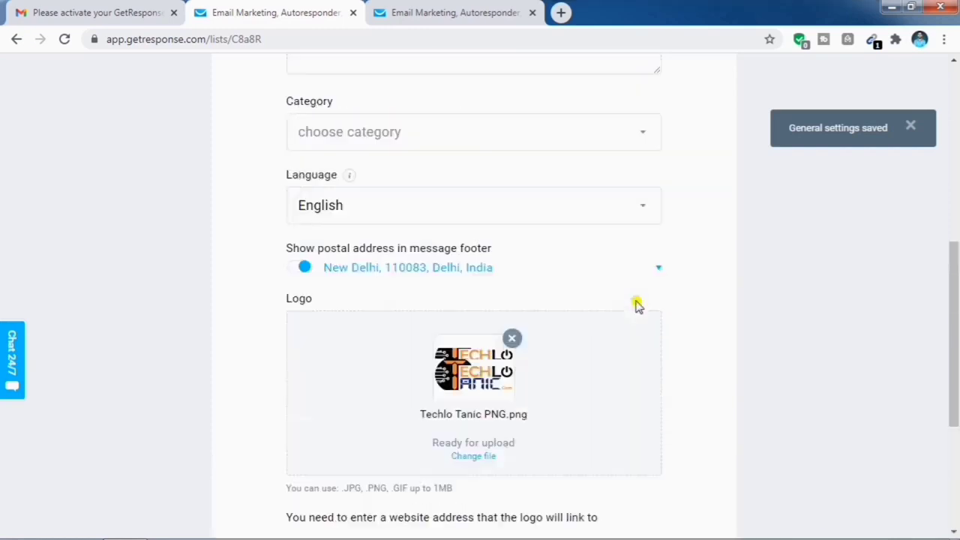
{"action": "scroll", "coordinate": [636, 306], "scroll_direction": "up", "scroll_amount": 5}
{"action": "left_click", "coordinate": [381, 225]}
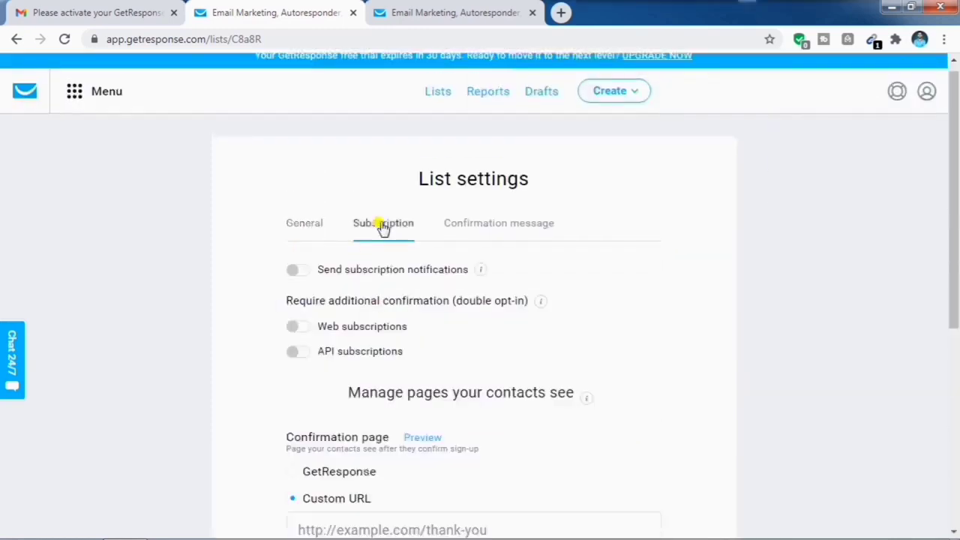
{"action": "left_click", "coordinate": [423, 443]}
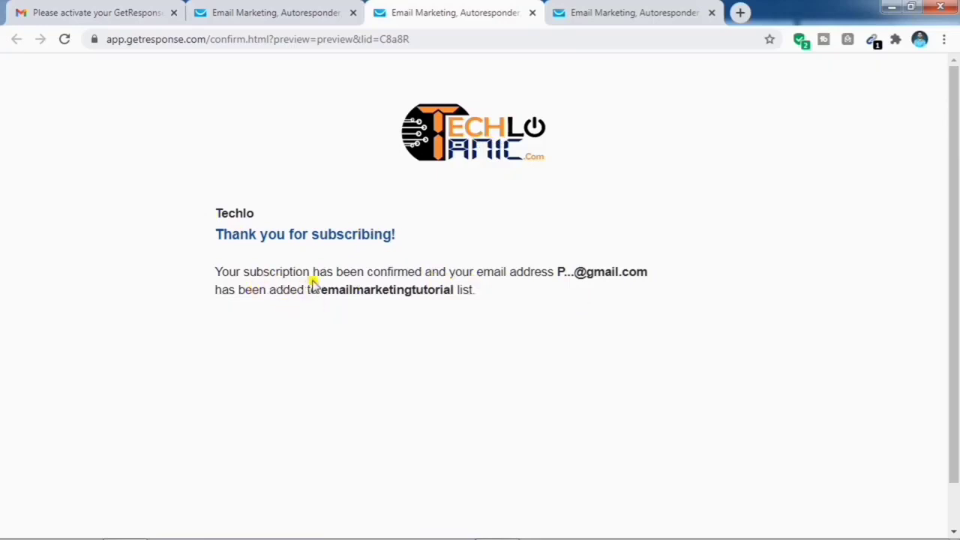
{"action": "left_click", "coordinate": [268, 18]}
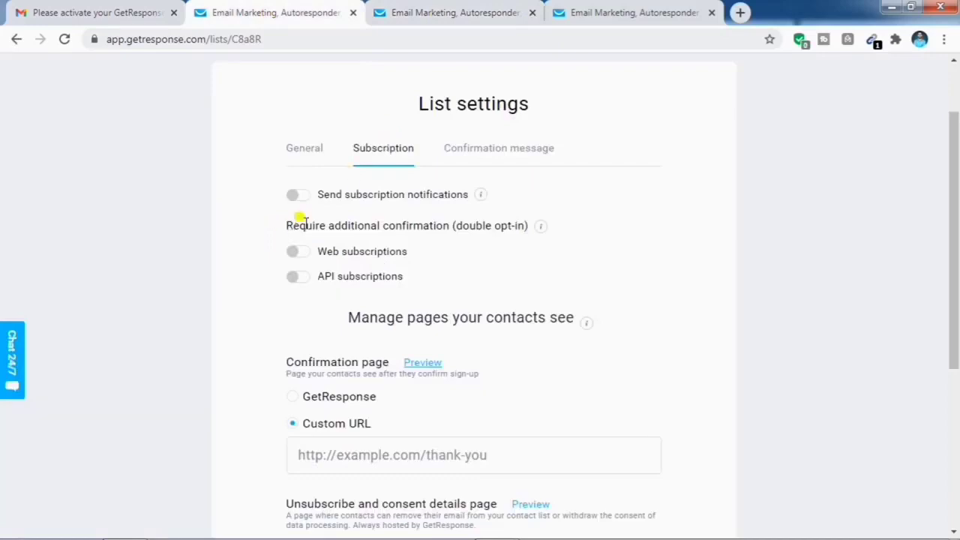
Try the subscription notifications option, leaving it switched off
{"action": "left_click", "coordinate": [304, 200]}
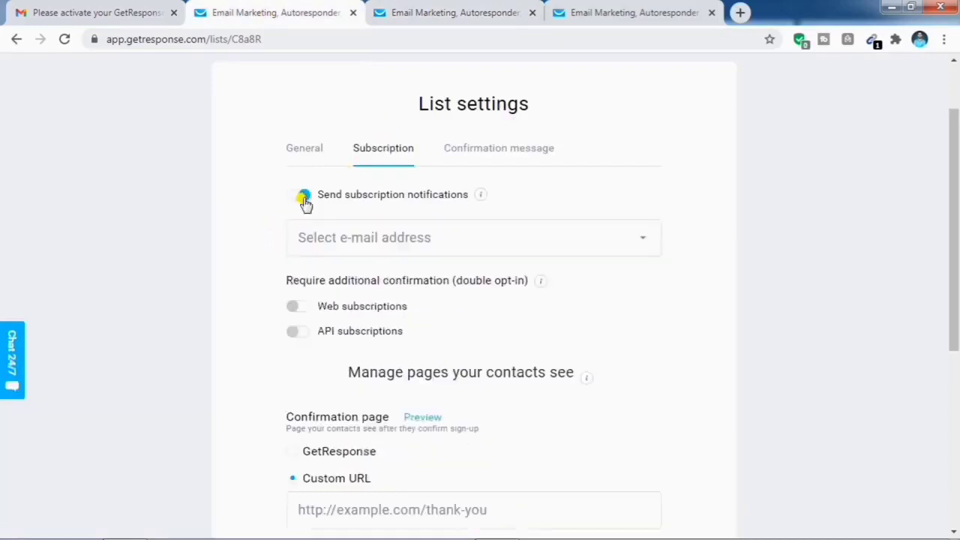
{"action": "left_click", "coordinate": [303, 202]}
{"action": "left_click", "coordinate": [304, 202]}
{"action": "left_click", "coordinate": [302, 198]}
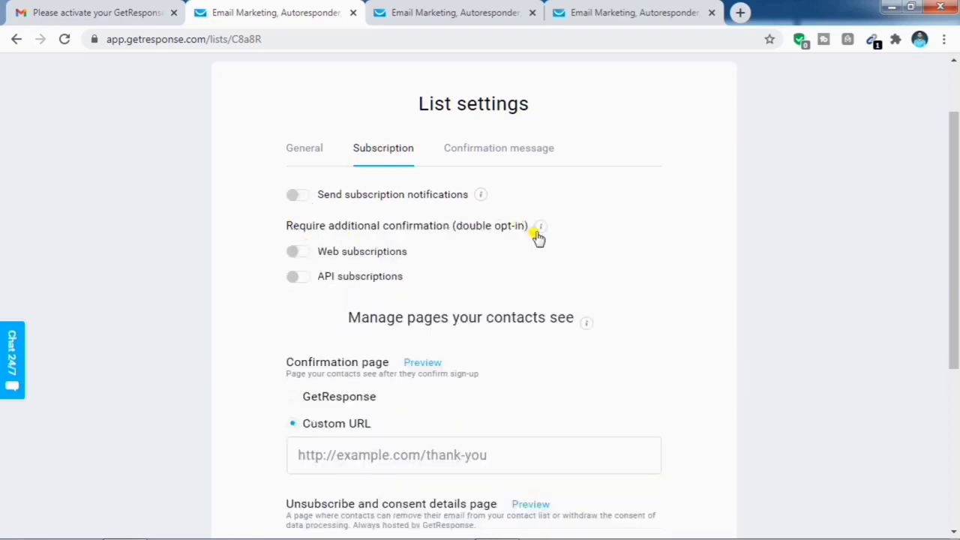
Set the confirmation page to the GetResponse-hosted one and preview it, returning to the list settings
{"action": "mouse_move", "coordinate": [546, 235]}
{"action": "scroll", "coordinate": [488, 429], "scroll_direction": "down", "scroll_amount": 2}
{"action": "scroll", "coordinate": [506, 431], "scroll_direction": "down", "scroll_amount": 1}
{"action": "left_click", "coordinate": [312, 173]}
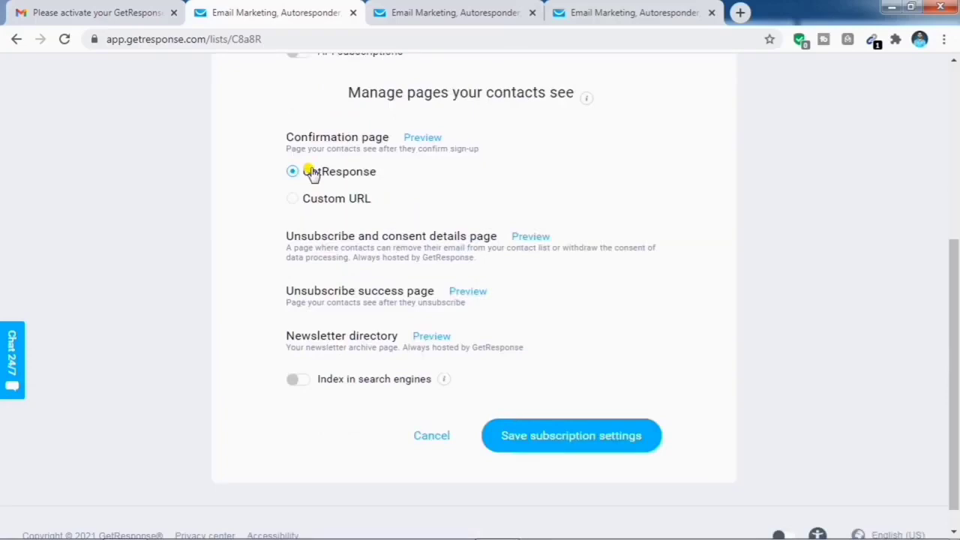
{"action": "left_click", "coordinate": [422, 138]}
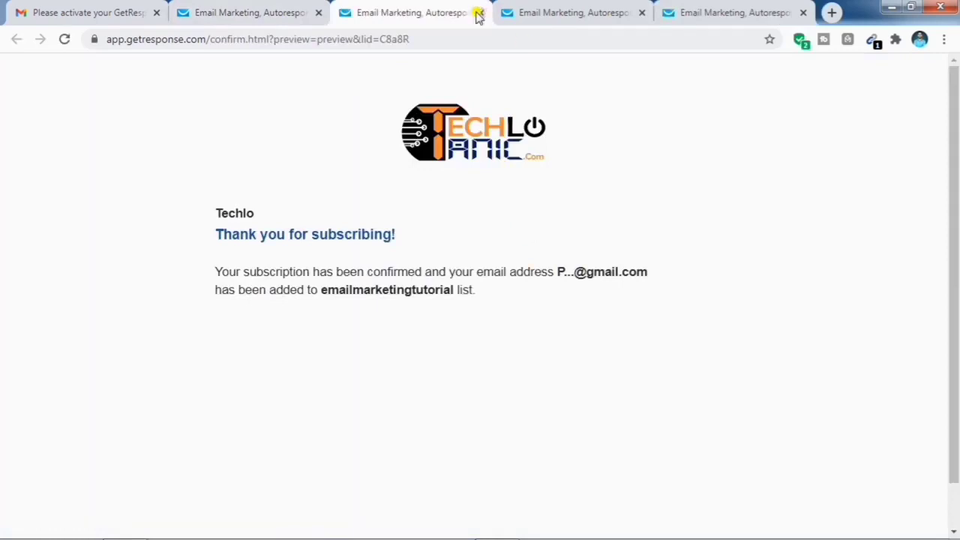
{"action": "left_click", "coordinate": [255, 13]}
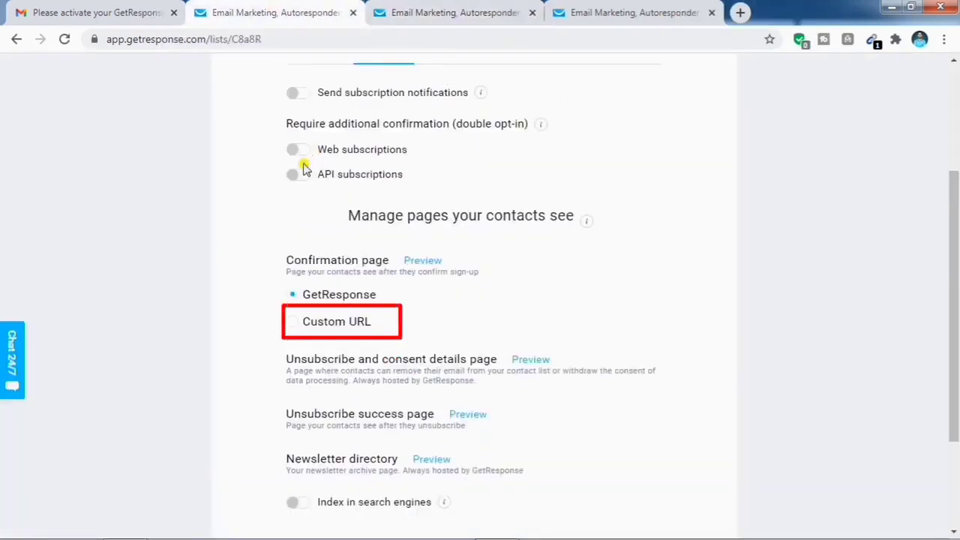
Enable double opt-in confirmation for both web subscriptions and API subscriptions
{"action": "left_click", "coordinate": [303, 152]}
{"action": "left_click", "coordinate": [303, 175]}
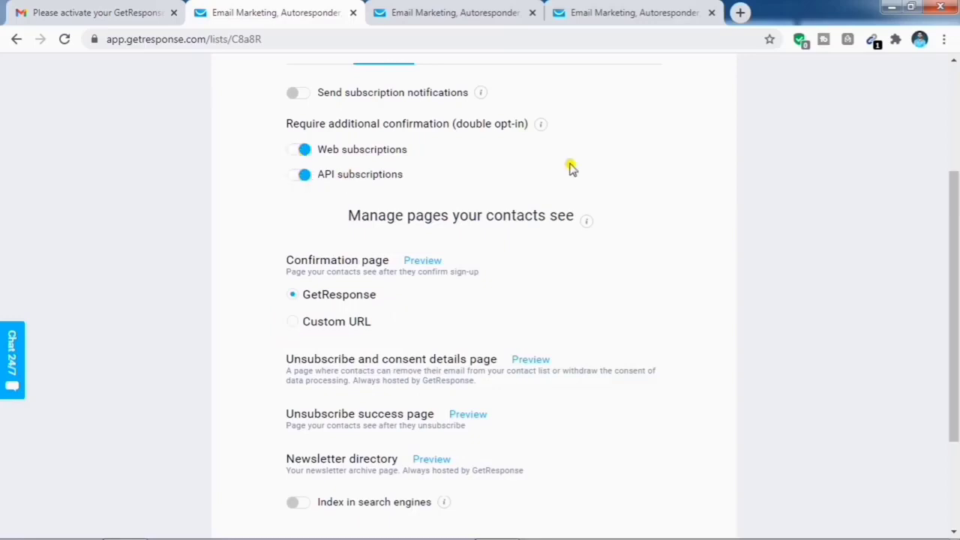
Preview the unsubscribe and consent details page and the unsubscribe success page, returning to the list settings
{"action": "scroll", "coordinate": [577, 195], "scroll_direction": "down", "scroll_amount": 2}
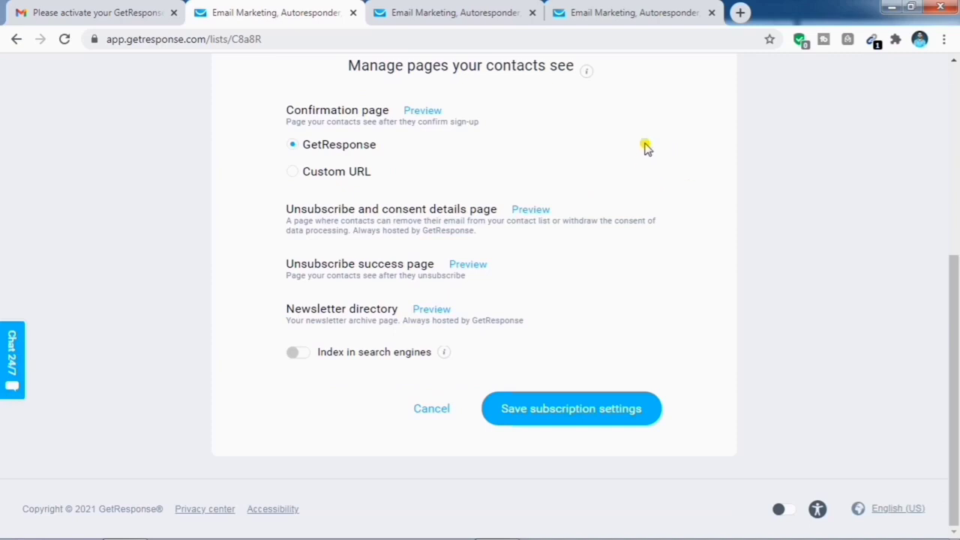
{"action": "left_click", "coordinate": [530, 210]}
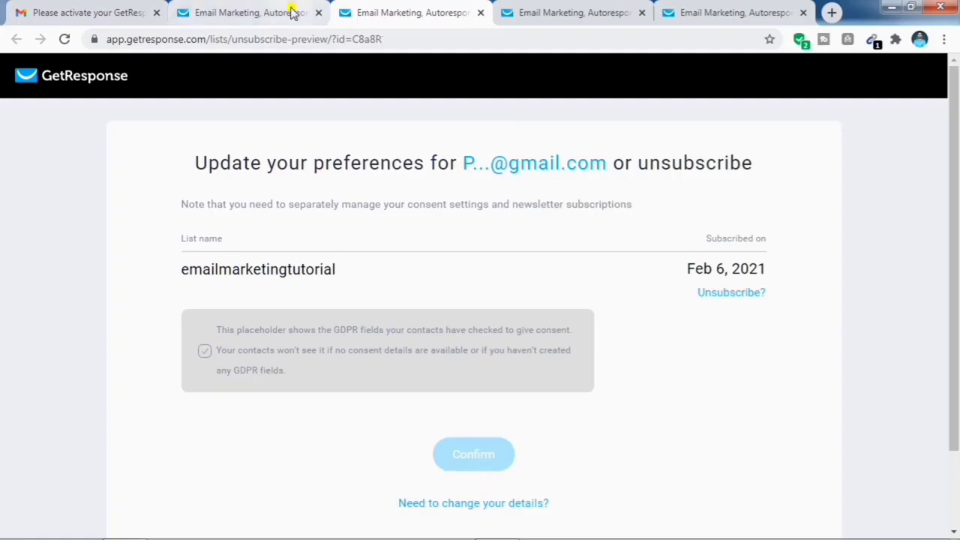
{"action": "left_click", "coordinate": [267, 12]}
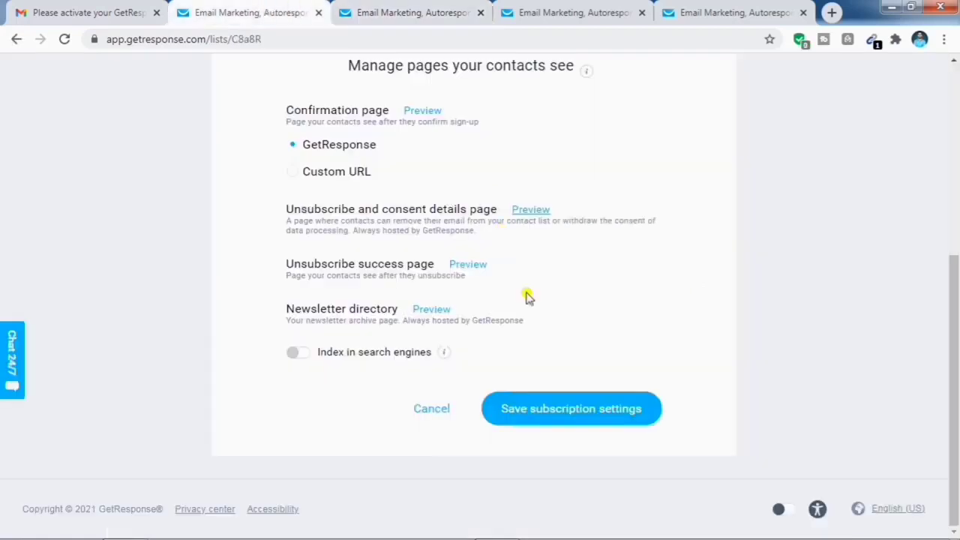
{"action": "left_click", "coordinate": [457, 271]}
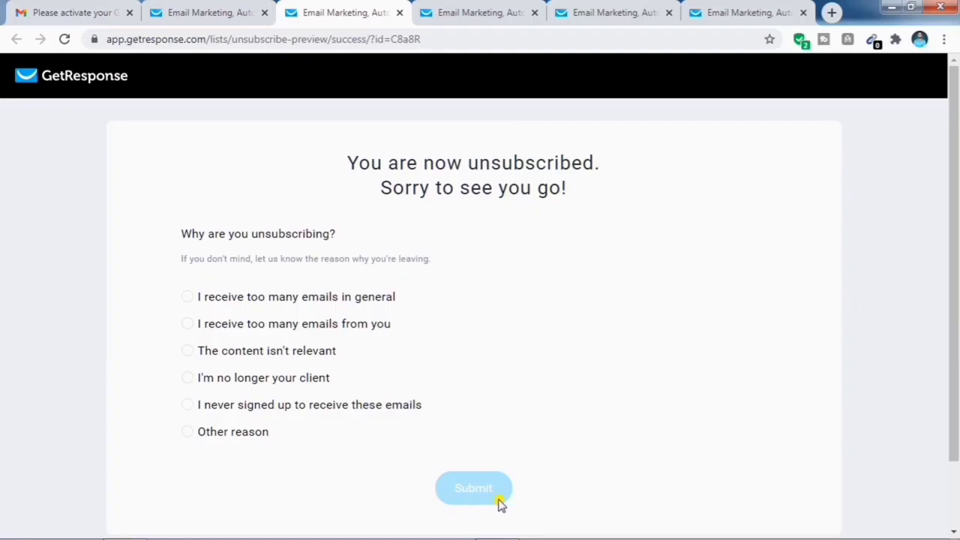
{"action": "left_click", "coordinate": [195, 15]}
Save the subscription settings and open the list's confirmation message settings
{"action": "scroll", "coordinate": [587, 328], "scroll_direction": "down", "scroll_amount": 4}
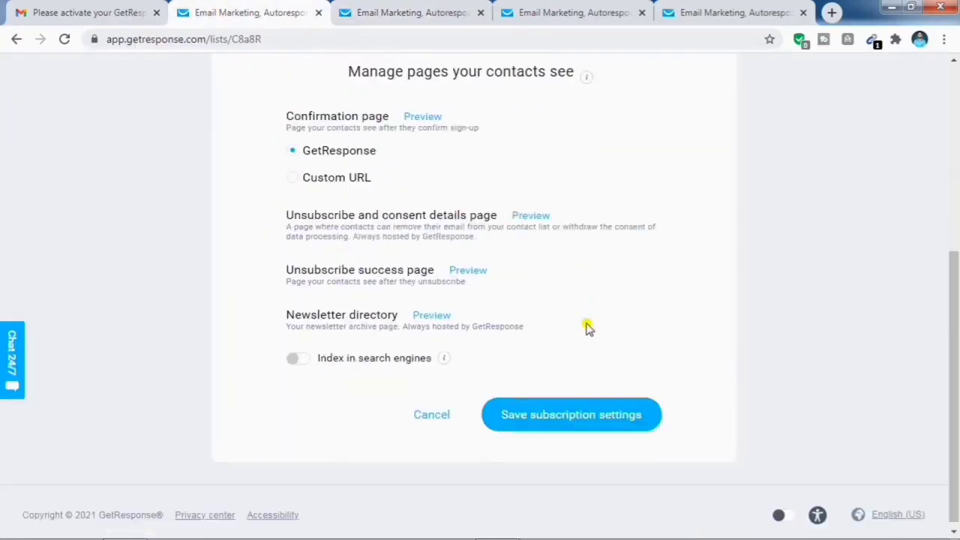
{"action": "left_click", "coordinate": [574, 409]}
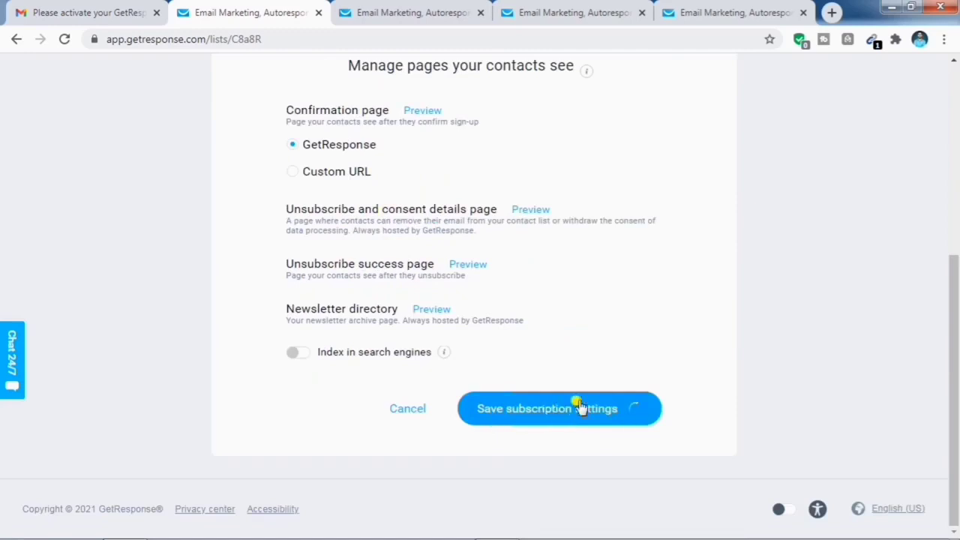
{"action": "left_click", "coordinate": [509, 126]}
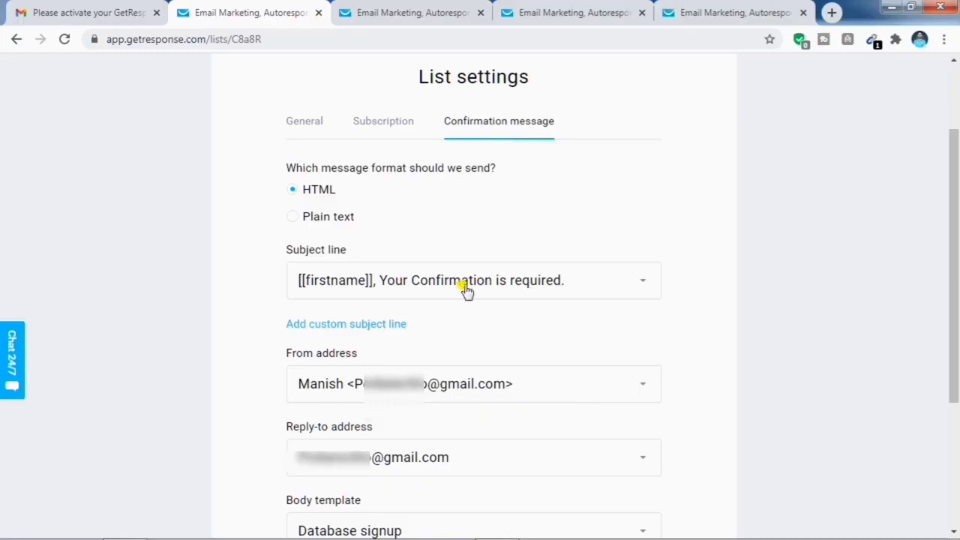
Look through the predefined subject lines for the confirmation message without choosing another one
{"action": "left_click", "coordinate": [637, 286]}
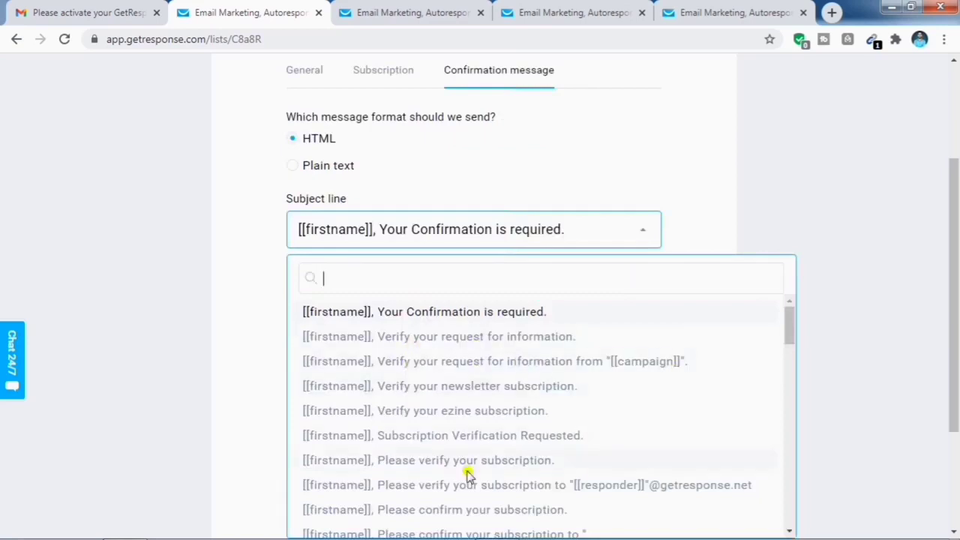
{"action": "scroll", "coordinate": [465, 476], "scroll_direction": "down", "scroll_amount": 2}
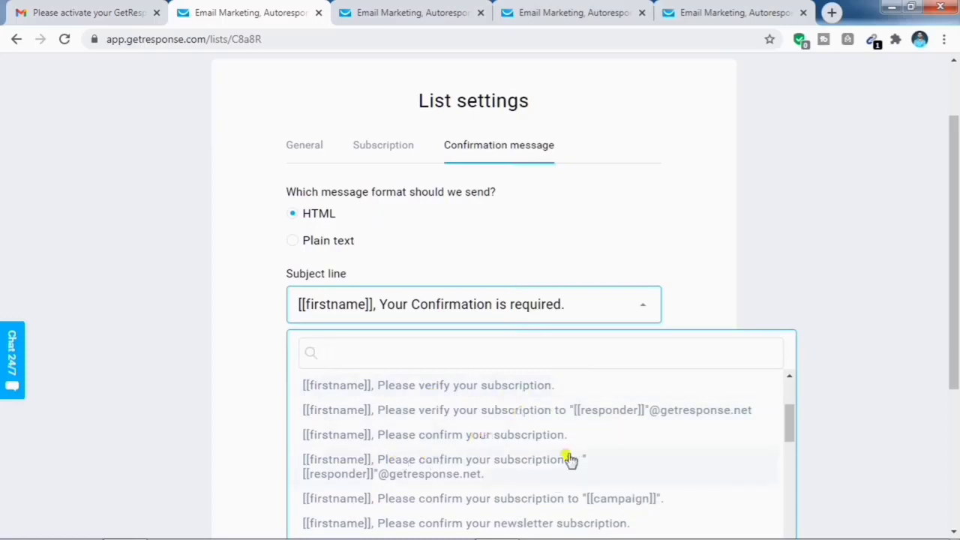
{"action": "scroll", "coordinate": [566, 448], "scroll_direction": "down", "scroll_amount": 10}
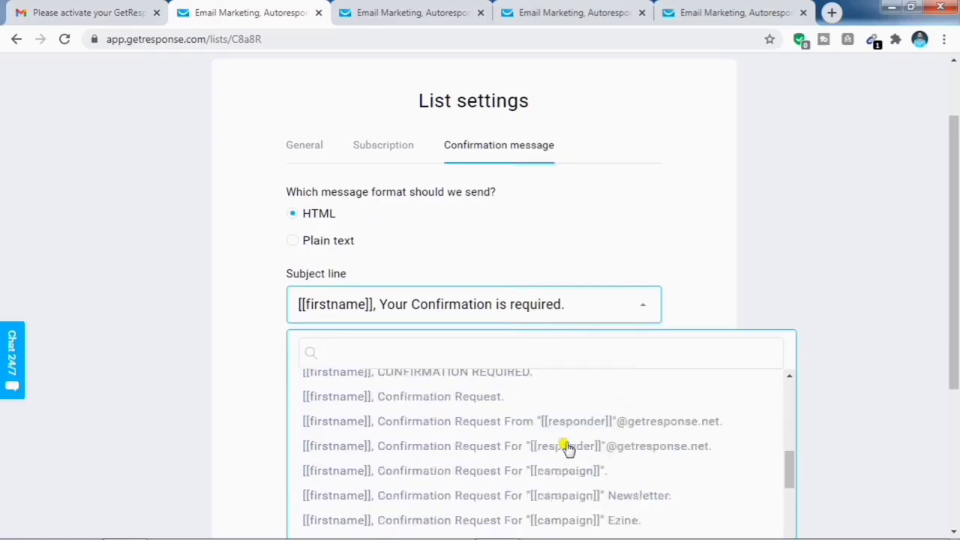
{"action": "scroll", "coordinate": [566, 448], "scroll_direction": "up", "scroll_amount": 10}
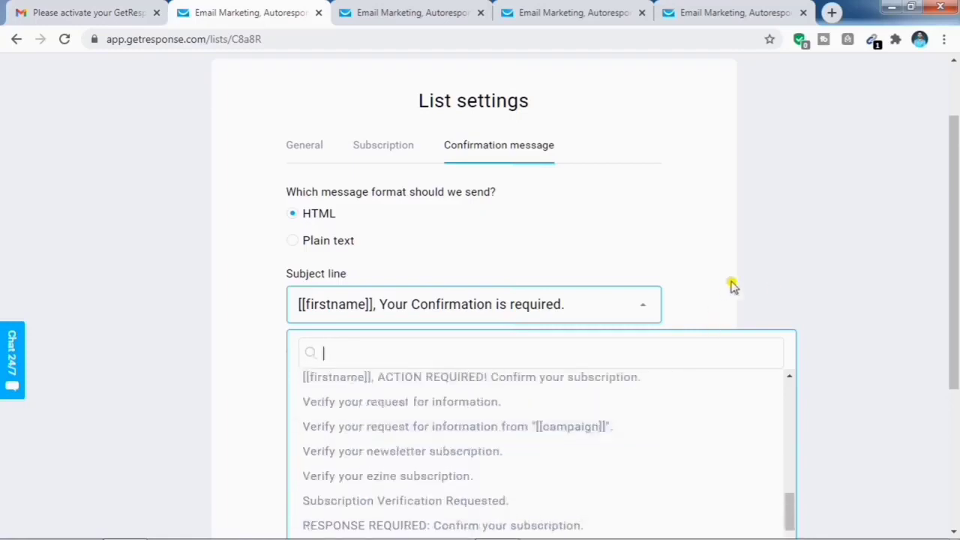
{"action": "left_click", "coordinate": [671, 260]}
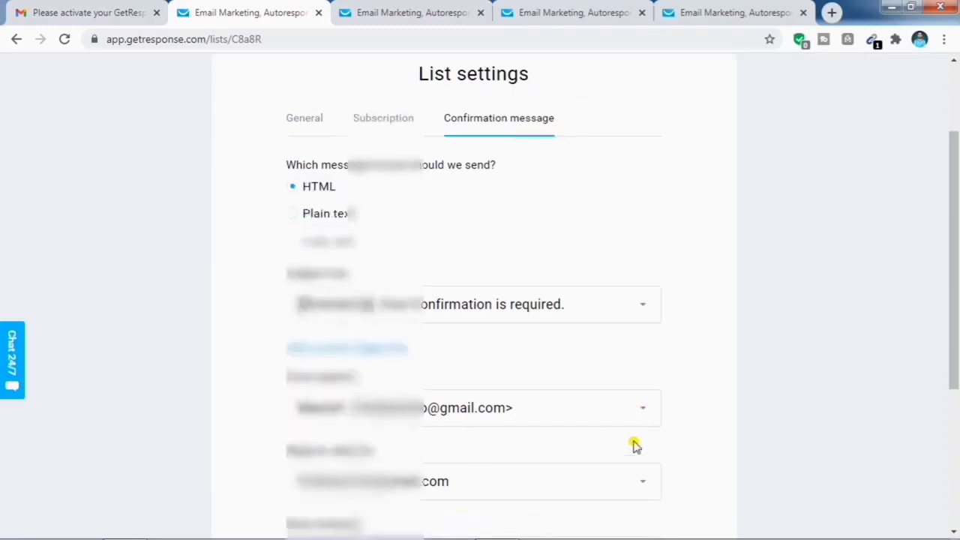
Set the confirmation message's body template to eBook request
{"action": "scroll", "coordinate": [635, 446], "scroll_direction": "down", "scroll_amount": 1}
{"action": "scroll", "coordinate": [655, 437], "scroll_direction": "down", "scroll_amount": 2}
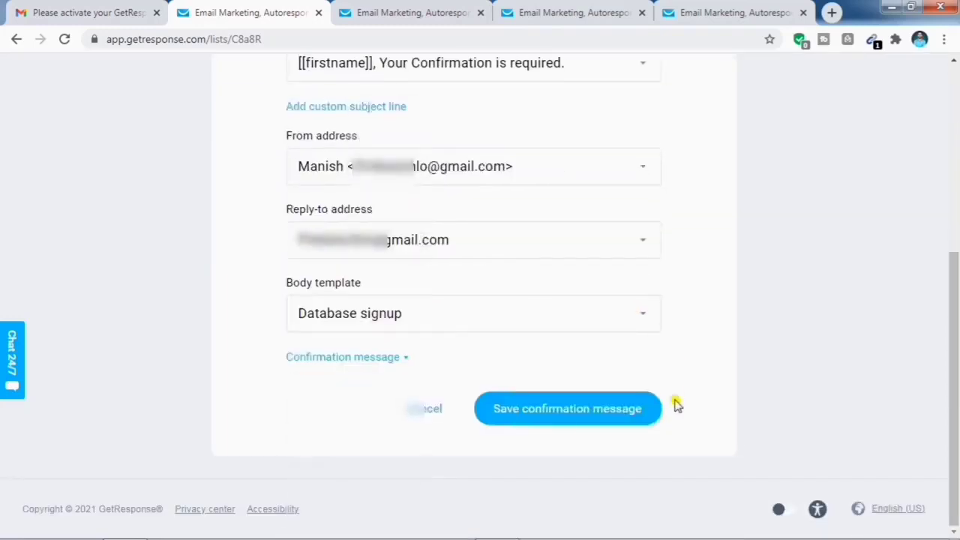
{"action": "left_click", "coordinate": [649, 314]}
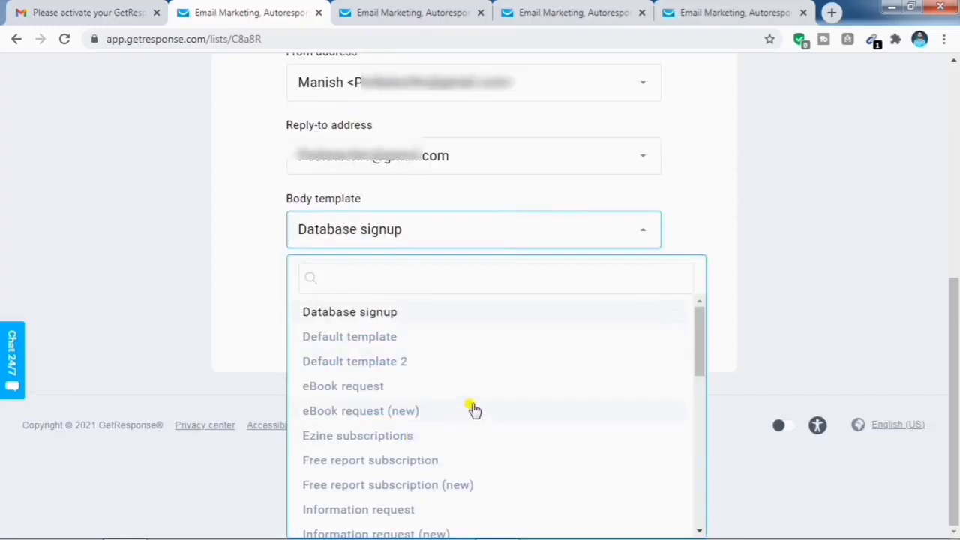
{"action": "scroll", "coordinate": [472, 407], "scroll_direction": "down", "scroll_amount": 1}
{"action": "scroll", "coordinate": [428, 385], "scroll_direction": "up", "scroll_amount": 1}
{"action": "left_click", "coordinate": [364, 385]}
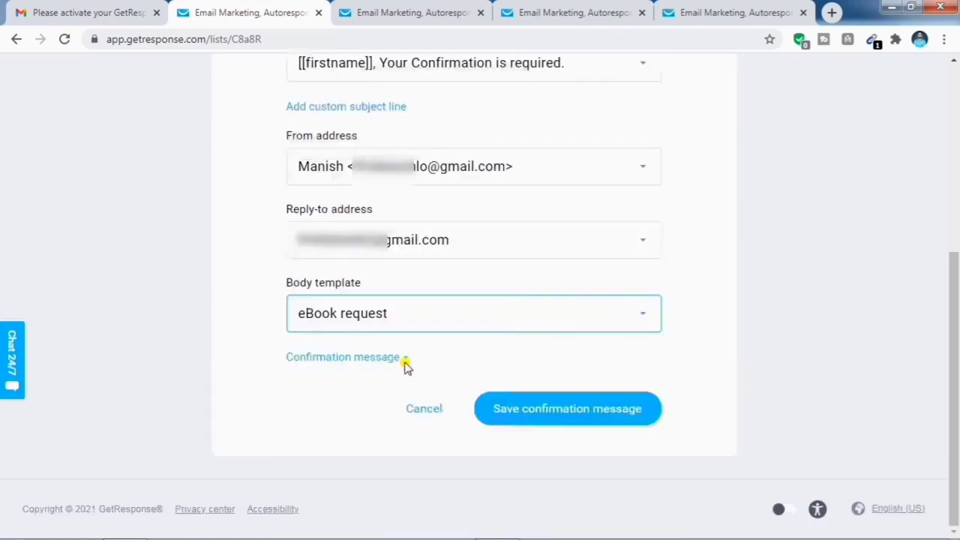
Expand the confirmation message preview and read through its text, including the confirmation link
{"action": "left_click", "coordinate": [404, 356]}
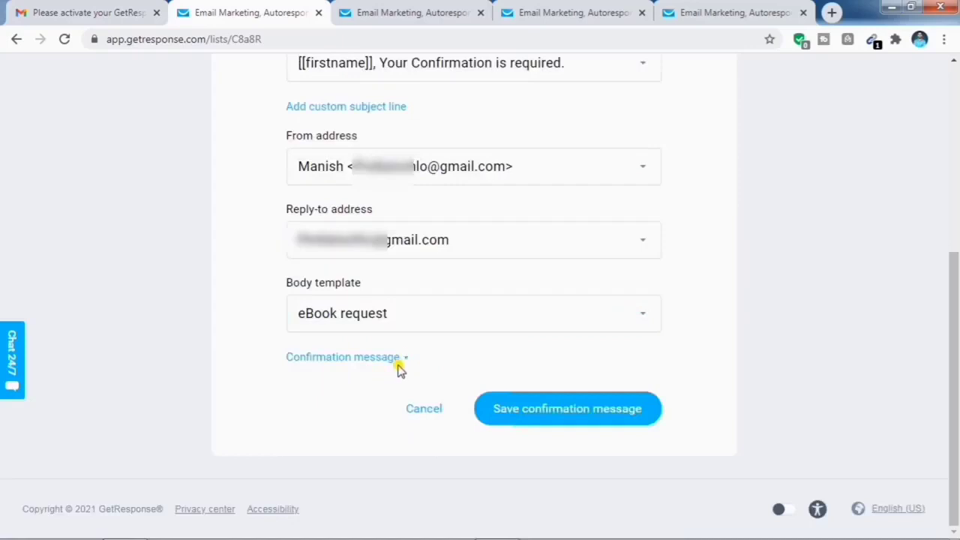
{"action": "left_click", "coordinate": [405, 360]}
{"action": "scroll", "coordinate": [537, 364], "scroll_direction": "down", "scroll_amount": 3}
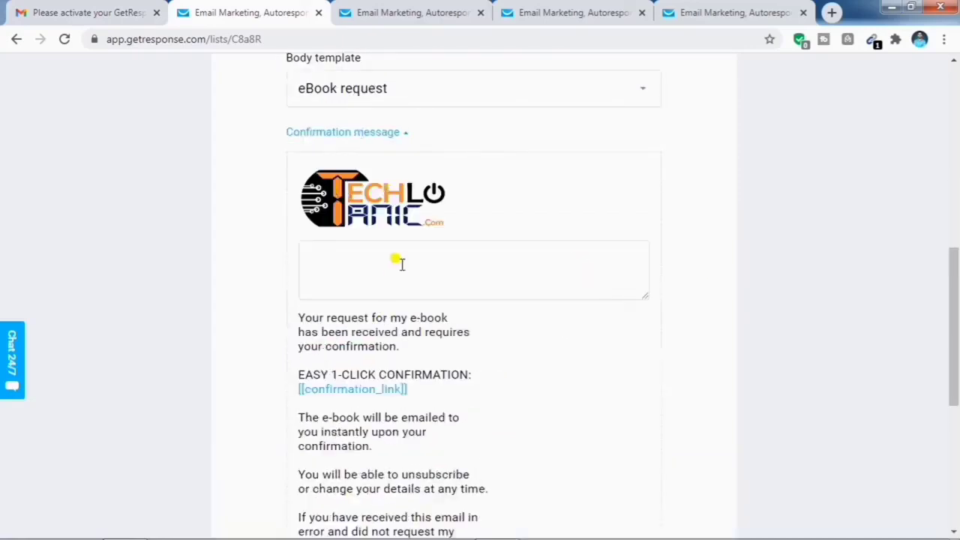
{"action": "scroll", "coordinate": [465, 264], "scroll_direction": "down", "scroll_amount": 2}
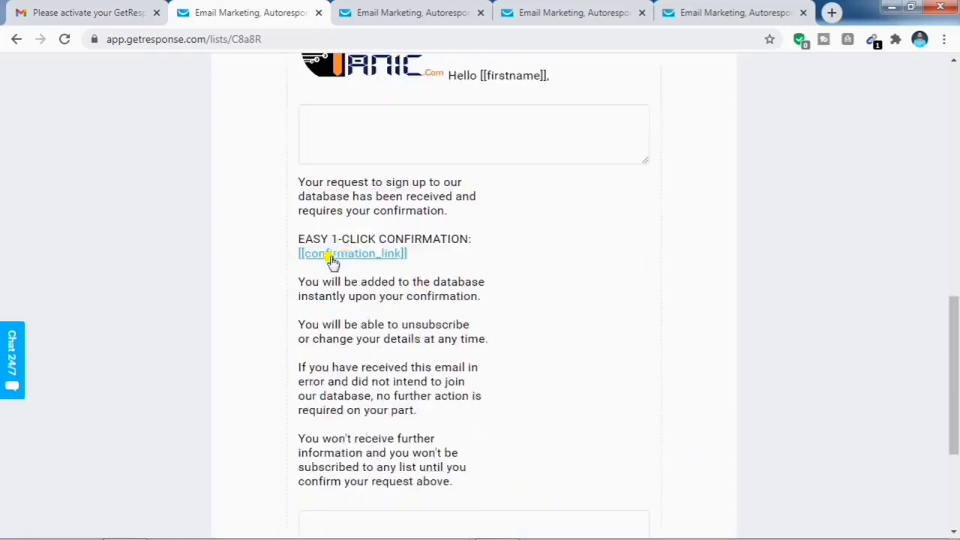
Set the confirmation message's body template to Default template, collapse the message preview and save the confirmation message
{"action": "left_click", "coordinate": [372, 147]}
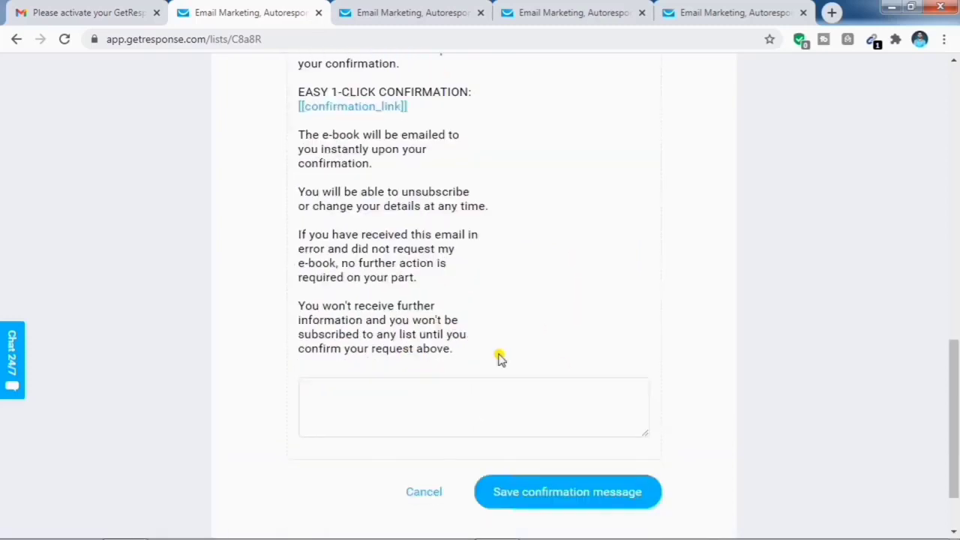
{"action": "scroll", "coordinate": [500, 358], "scroll_direction": "up", "scroll_amount": 4}
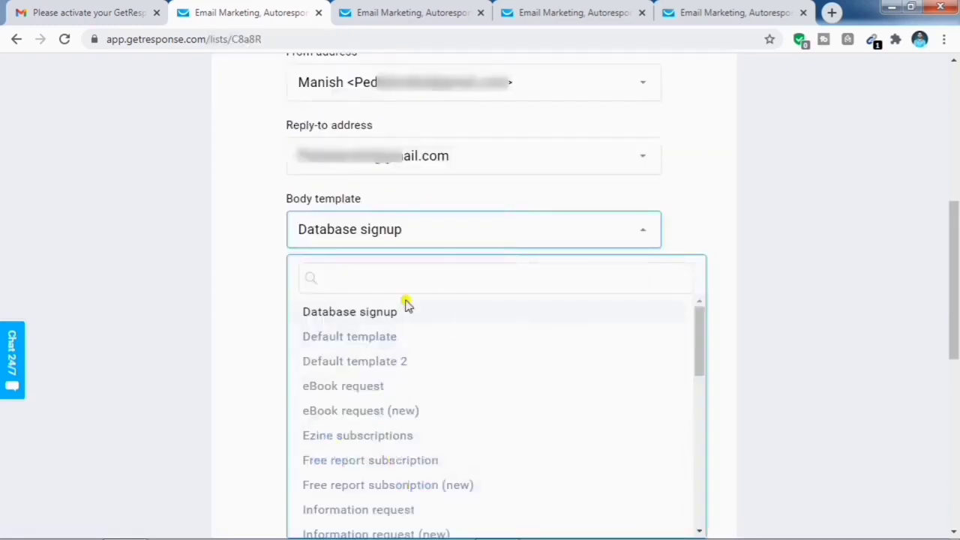
{"action": "left_click", "coordinate": [380, 339]}
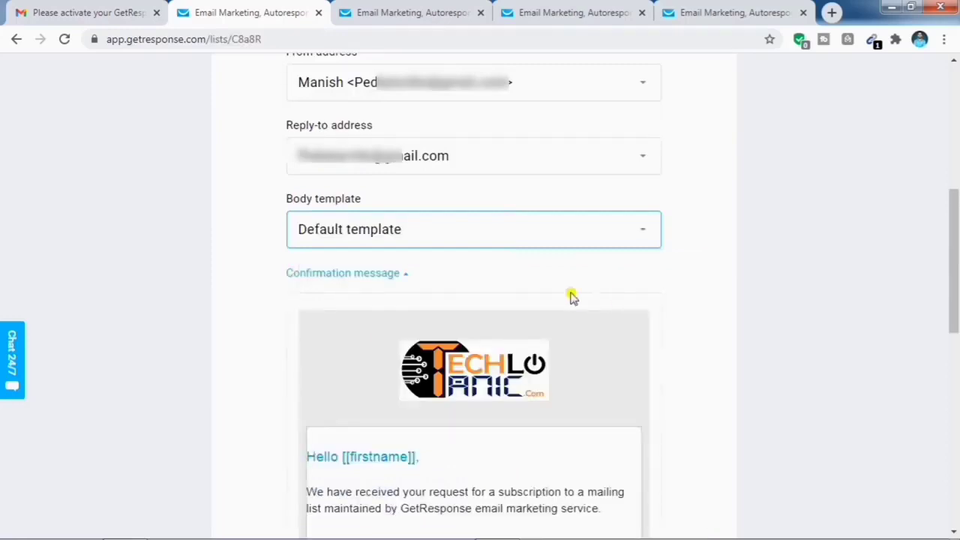
{"action": "left_click", "coordinate": [398, 275]}
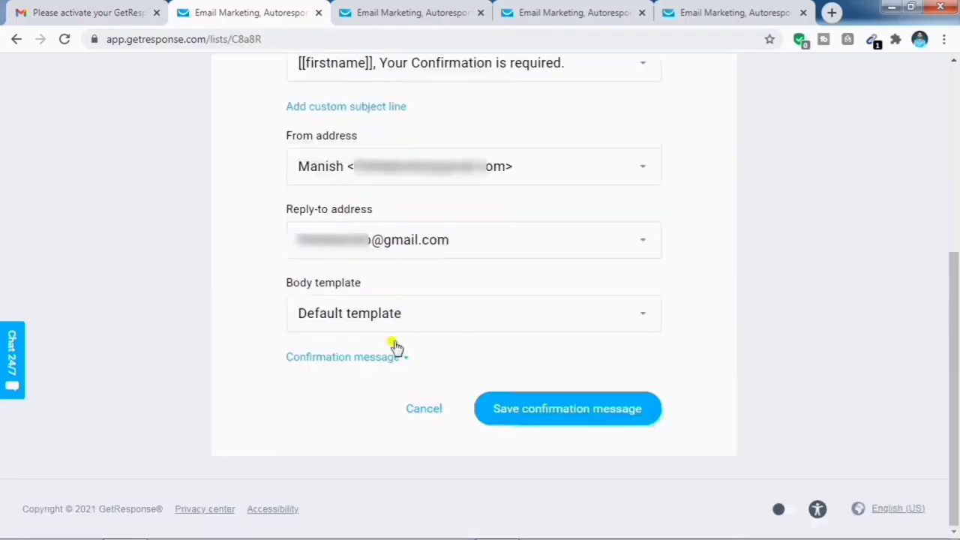
{"action": "left_click", "coordinate": [479, 386]}
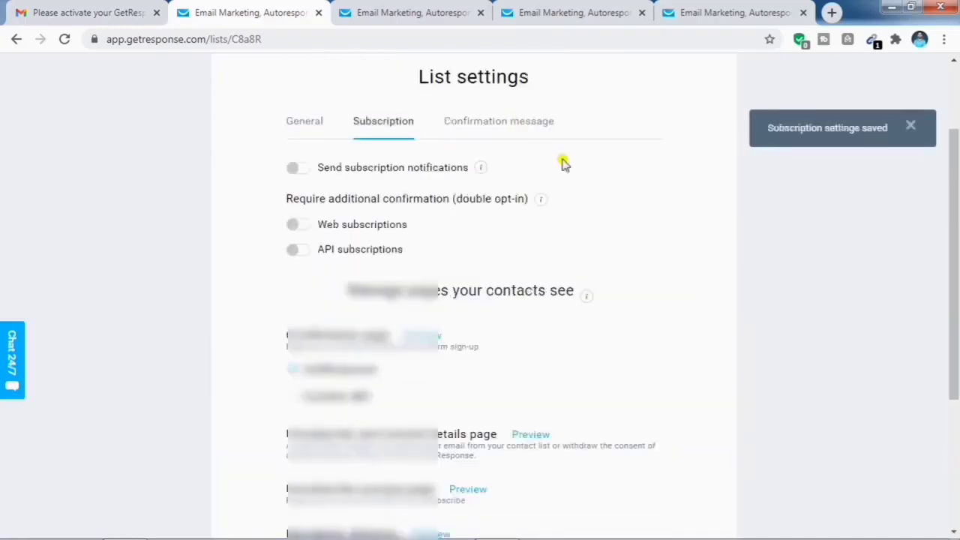
Go to the contact lists overview and create a new list named learnemailmarketing
{"action": "scroll", "coordinate": [563, 164], "scroll_direction": "up", "scroll_amount": 3}
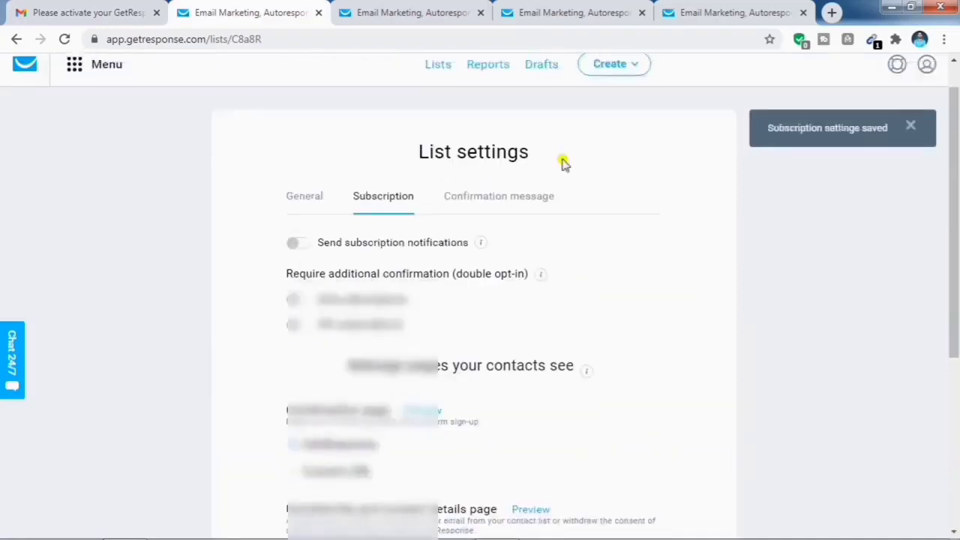
{"action": "left_click", "coordinate": [439, 102]}
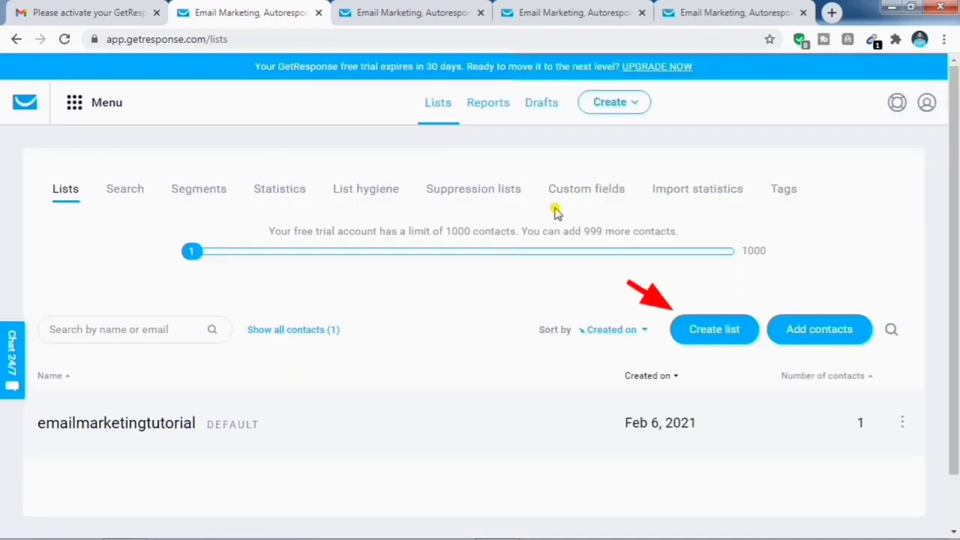
{"action": "left_click", "coordinate": [724, 341]}
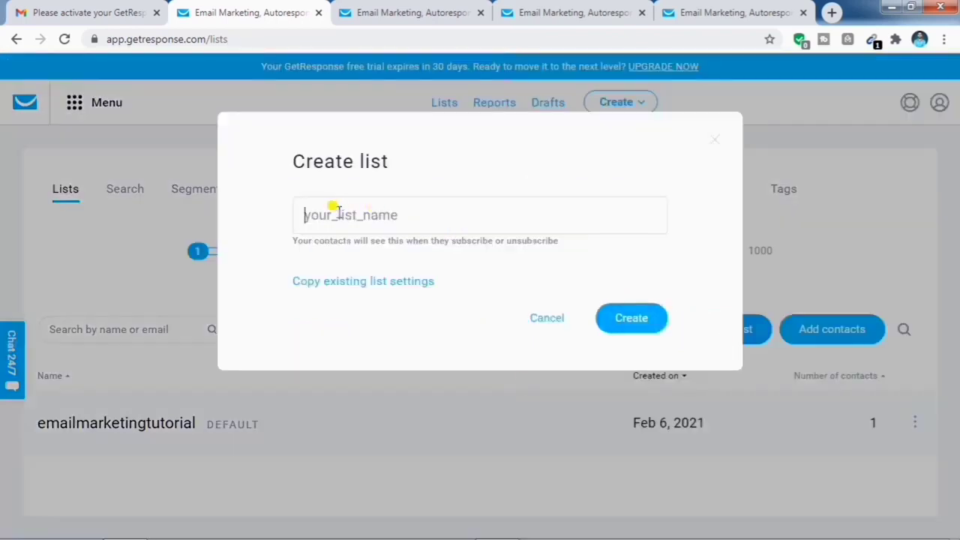
{"action": "type", "text": "learnemailmarketing"}
{"action": "left_click", "coordinate": [639, 319]}
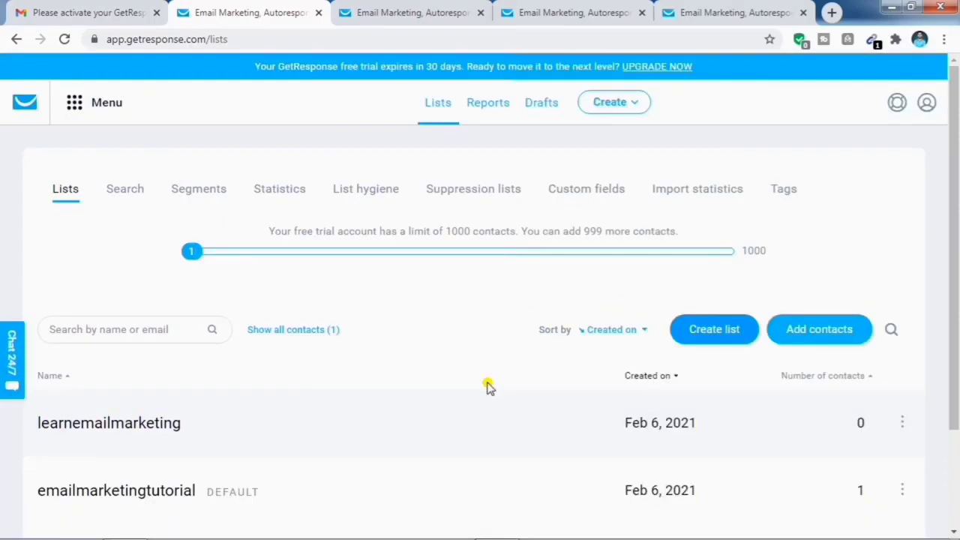
Open the settings of the learnemailmarketing list and look through its general settings
{"action": "scroll", "coordinate": [488, 386], "scroll_direction": "down", "scroll_amount": 2}
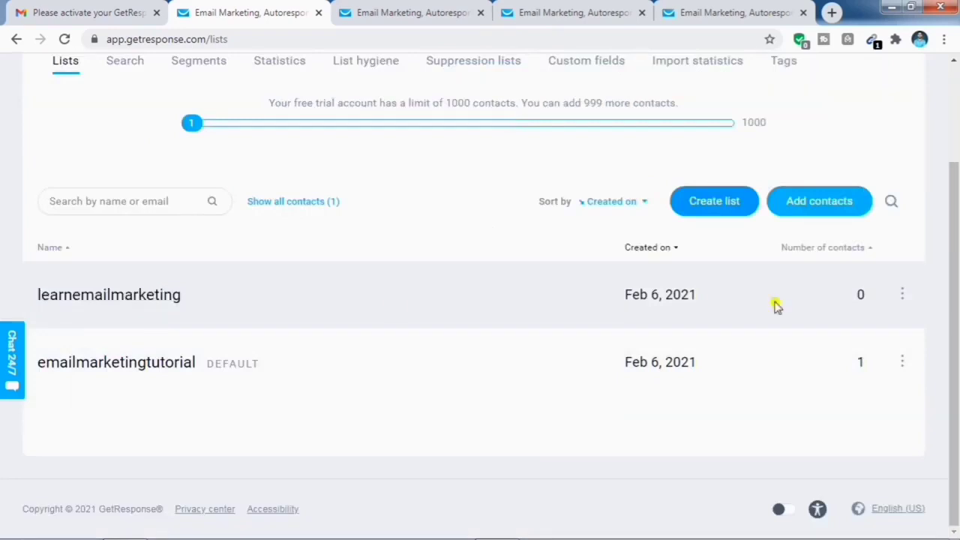
{"action": "left_click", "coordinate": [902, 296]}
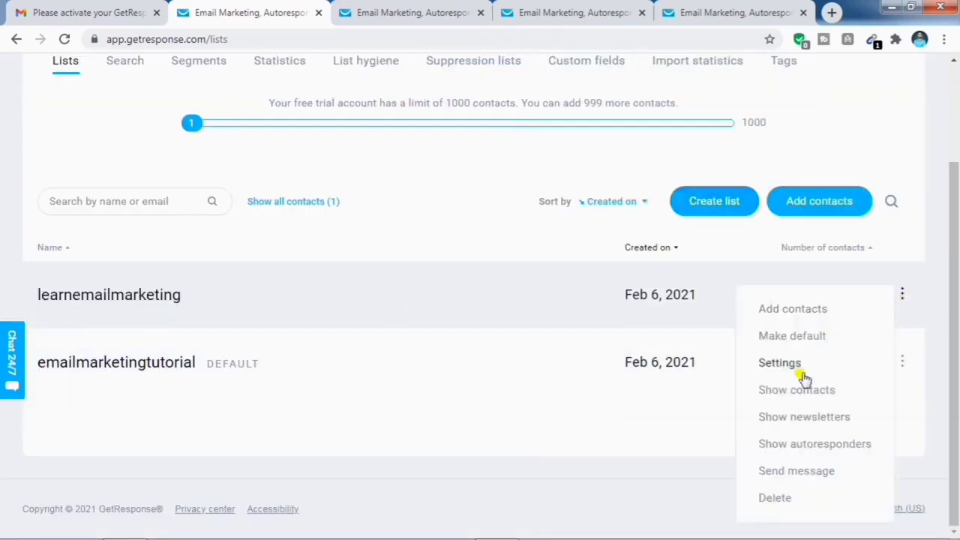
{"action": "left_click", "coordinate": [780, 365]}
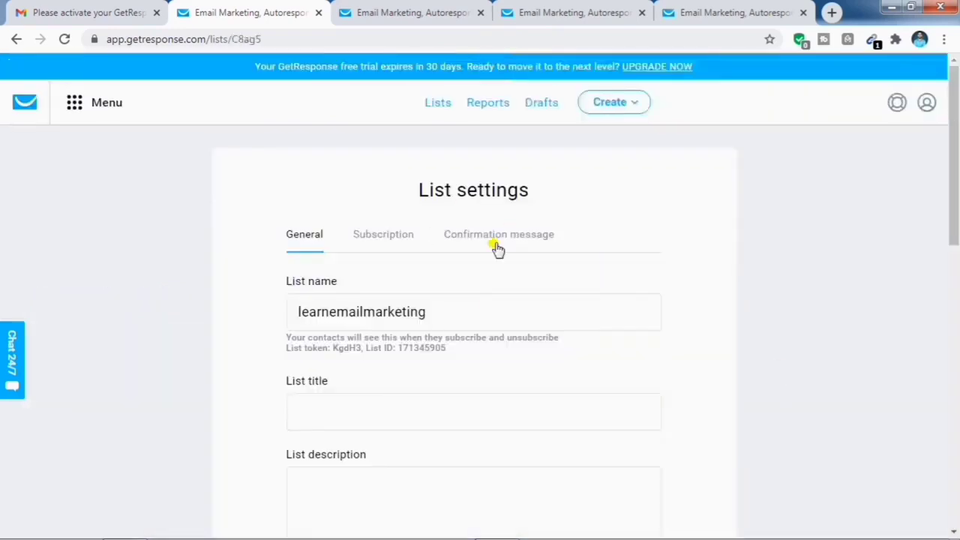
{"action": "scroll", "coordinate": [542, 324], "scroll_direction": "down", "scroll_amount": 10}
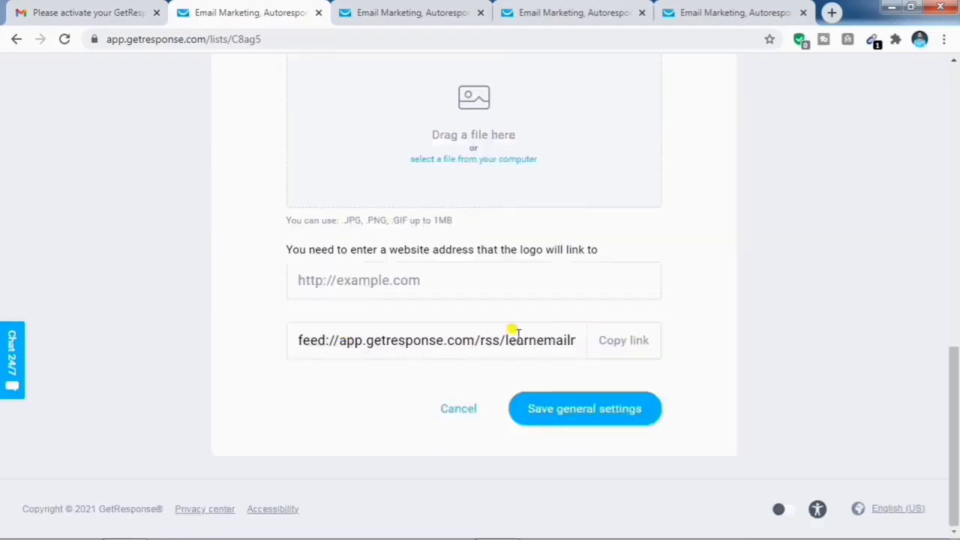
{"action": "scroll", "coordinate": [515, 332], "scroll_direction": "up", "scroll_amount": 10}
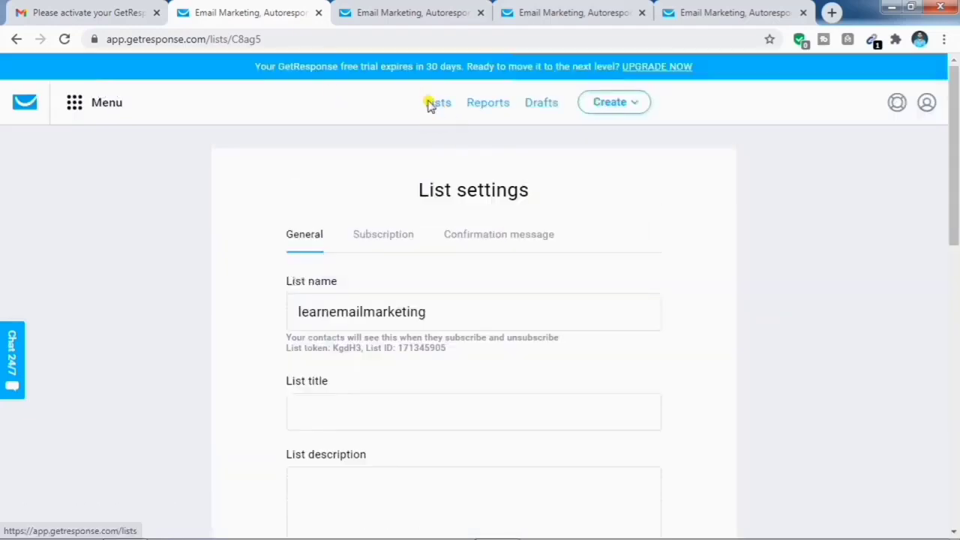
Return to the lists overview, start adding contacts and choose emailmarketingtutorial as the target list
{"action": "left_click", "coordinate": [432, 105]}
{"action": "scroll", "coordinate": [501, 297], "scroll_direction": "down", "scroll_amount": 1}
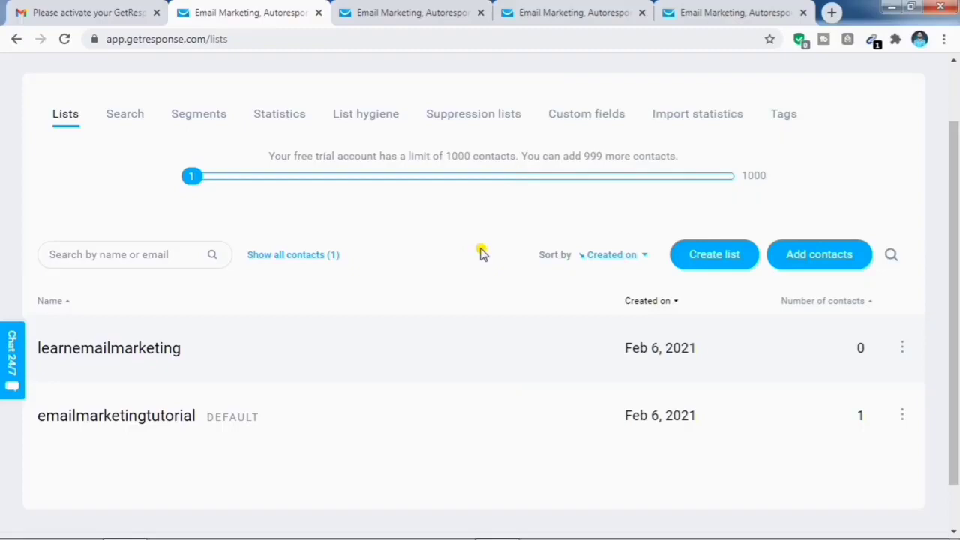
{"action": "left_click", "coordinate": [812, 262]}
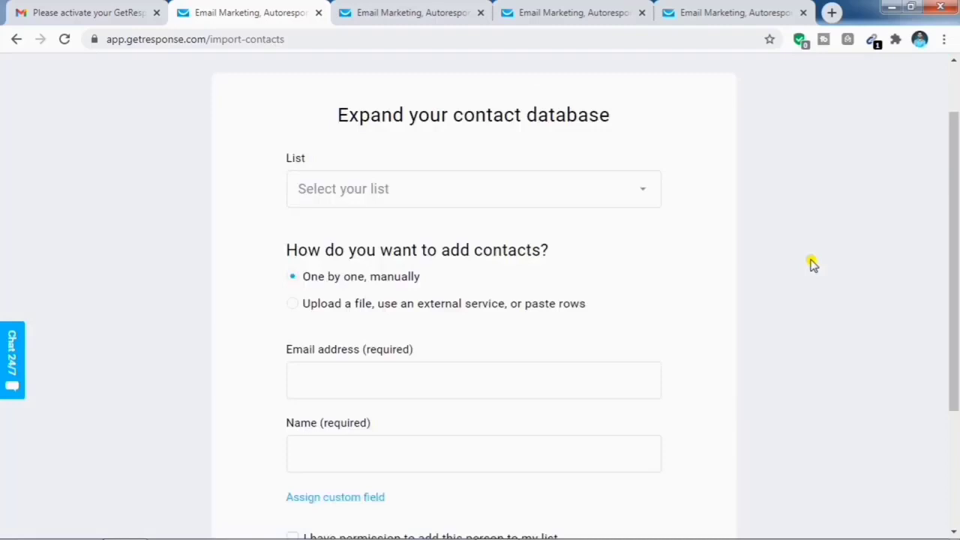
{"action": "left_click", "coordinate": [637, 188]}
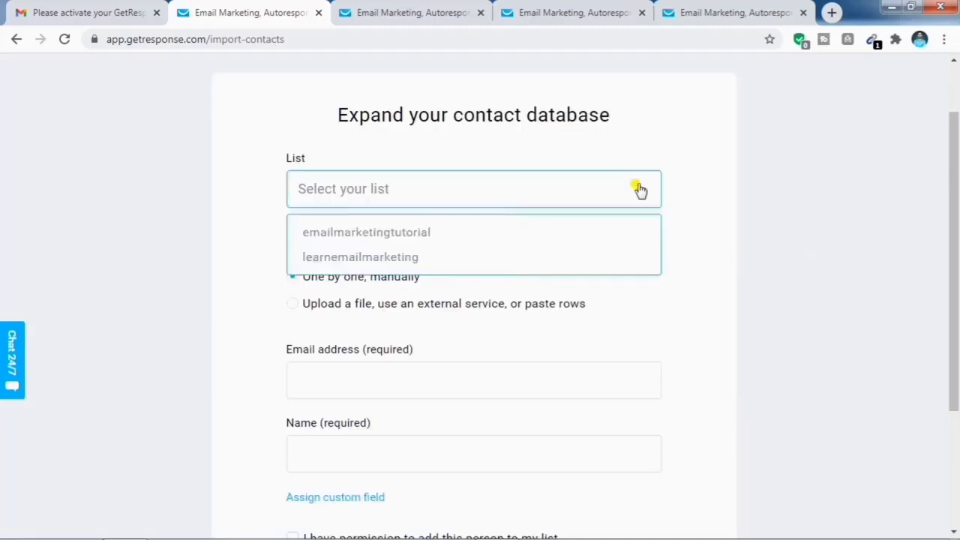
{"action": "left_click", "coordinate": [441, 232]}
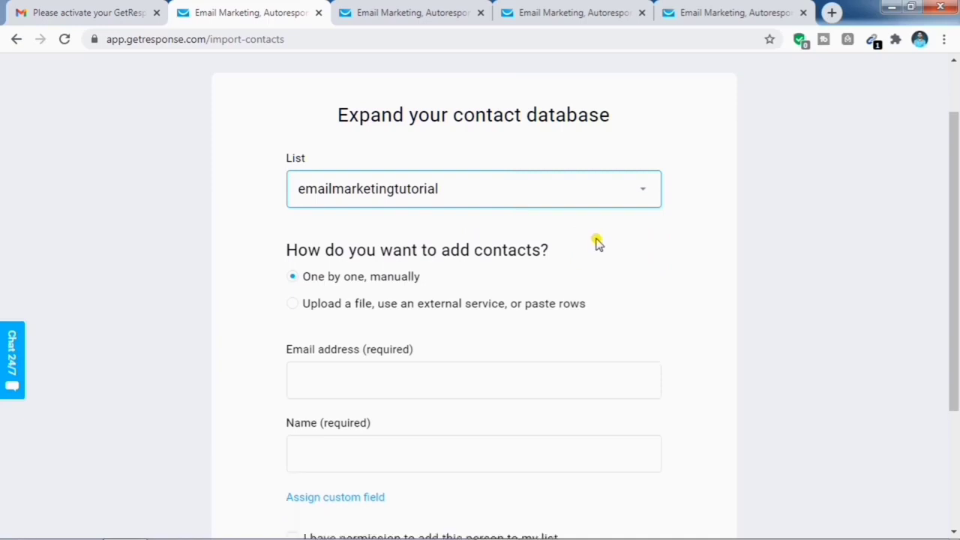
Look at the email address and name fields offered for adding contacts one by one
{"action": "left_click", "coordinate": [294, 278]}
{"action": "left_click", "coordinate": [317, 375]}
{"action": "left_click", "coordinate": [322, 455]}
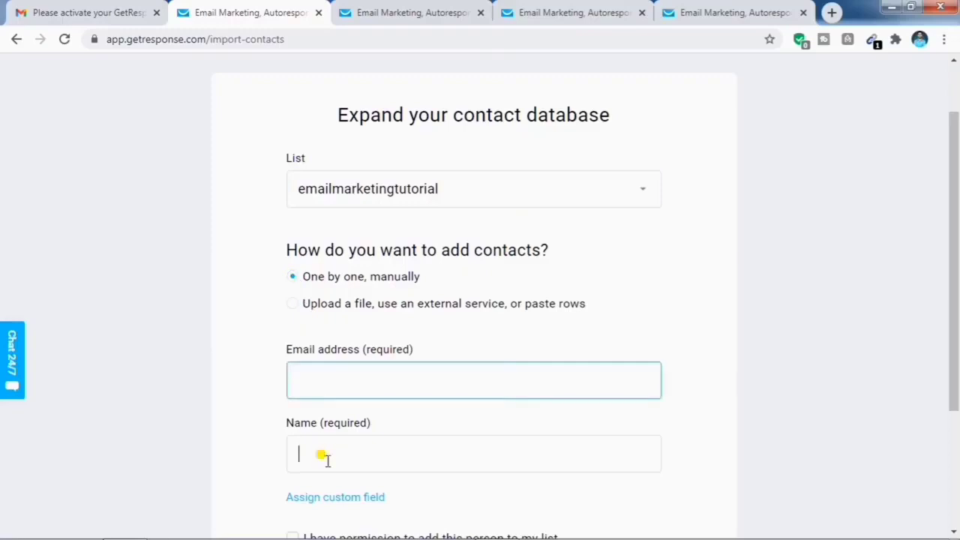
Switch to importing contacts from a file and select Constant Emails.csv from the Constant Contact folder
{"action": "left_click", "coordinate": [292, 304]}
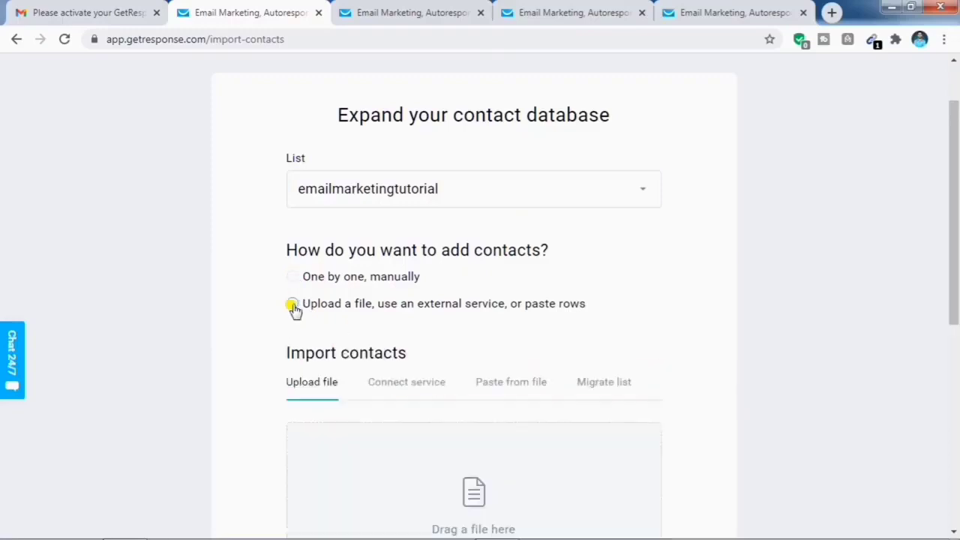
{"action": "scroll", "coordinate": [503, 384], "scroll_direction": "down", "scroll_amount": 2}
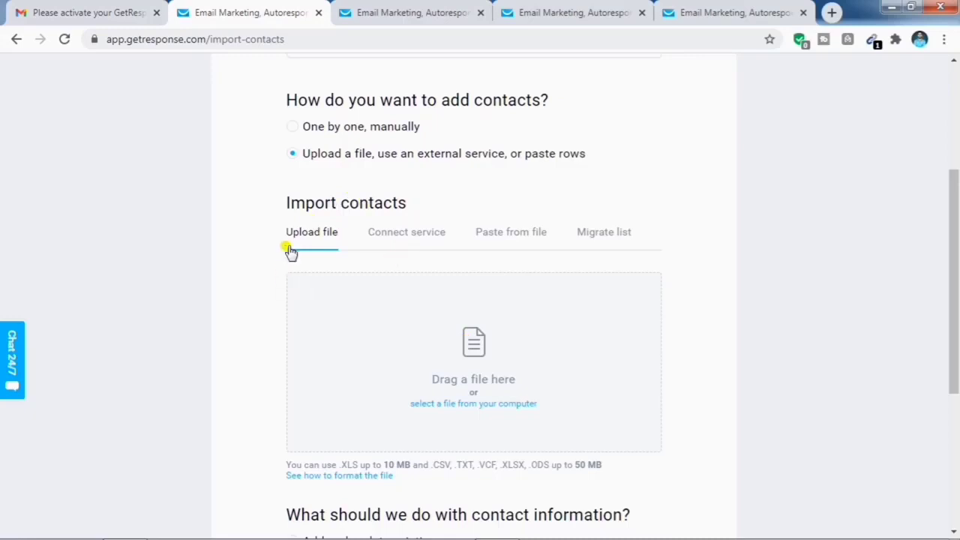
{"action": "left_click", "coordinate": [484, 405]}
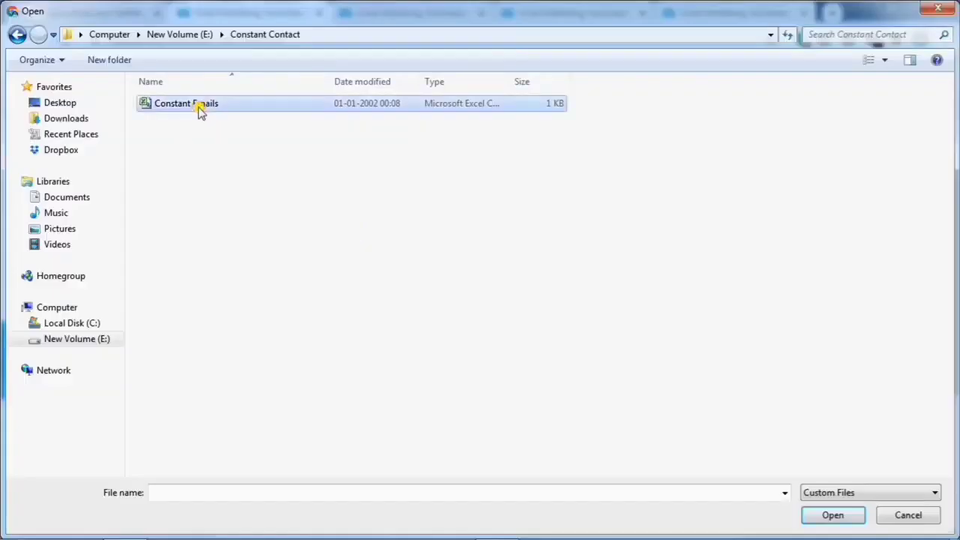
{"action": "left_click", "coordinate": [201, 110]}
{"action": "double_click", "coordinate": [281, 105]}
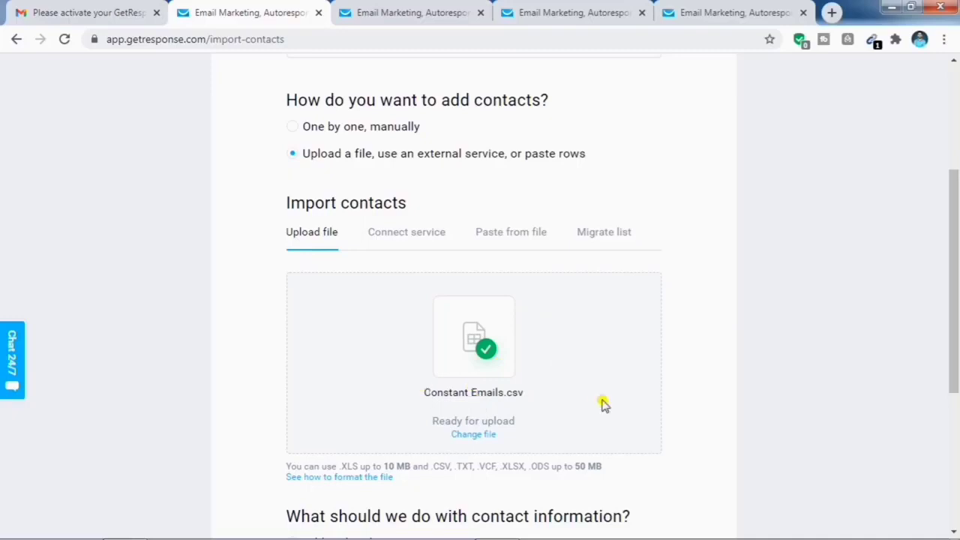
Set the import to only add new contacts and continue to the column assignment
{"action": "scroll", "coordinate": [677, 375], "scroll_direction": "down", "scroll_amount": 1}
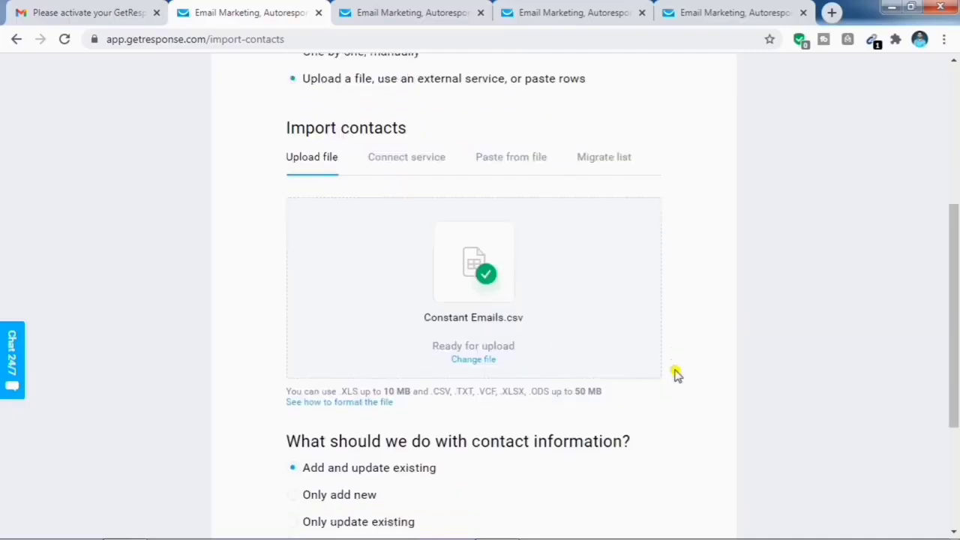
{"action": "scroll", "coordinate": [677, 375], "scroll_direction": "down", "scroll_amount": 3}
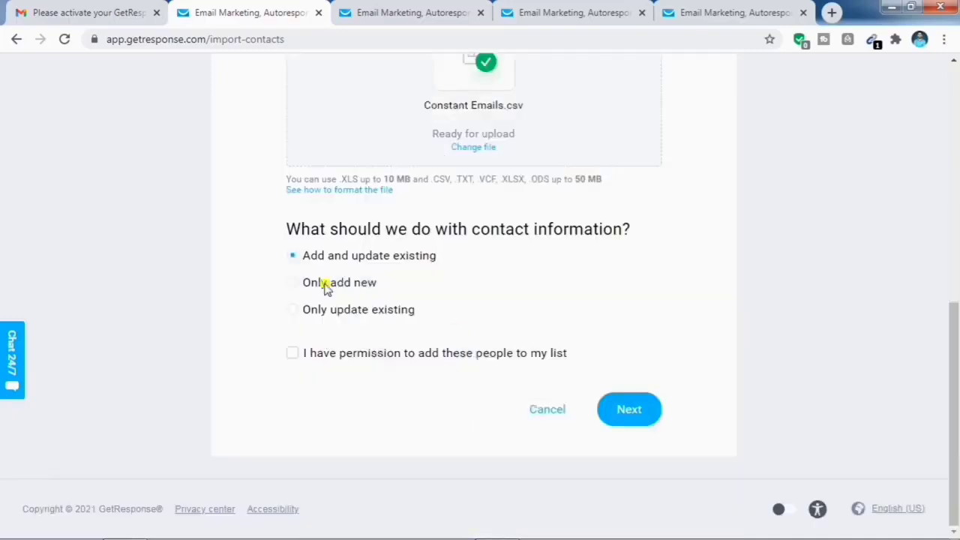
{"action": "left_click", "coordinate": [292, 285]}
{"action": "left_click", "coordinate": [647, 414]}
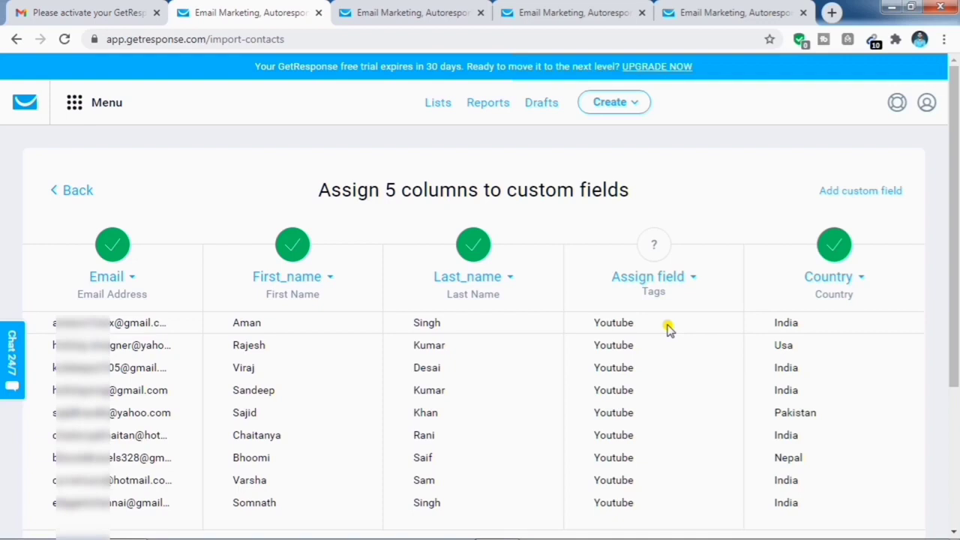
Look through the available custom fields and assign the Tags column to the comment field
{"action": "left_click", "coordinate": [692, 280]}
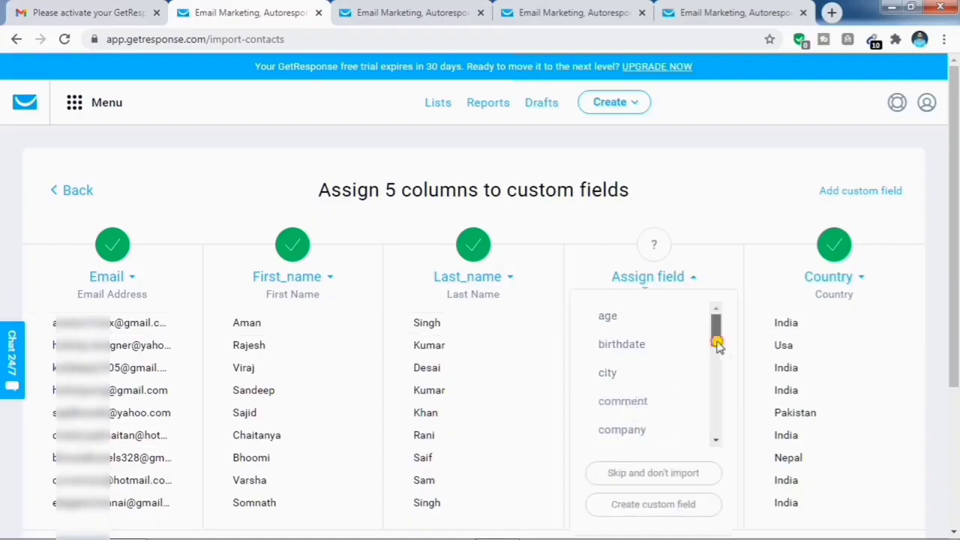
{"action": "scroll", "coordinate": [662, 403], "scroll_direction": "down", "scroll_amount": 6}
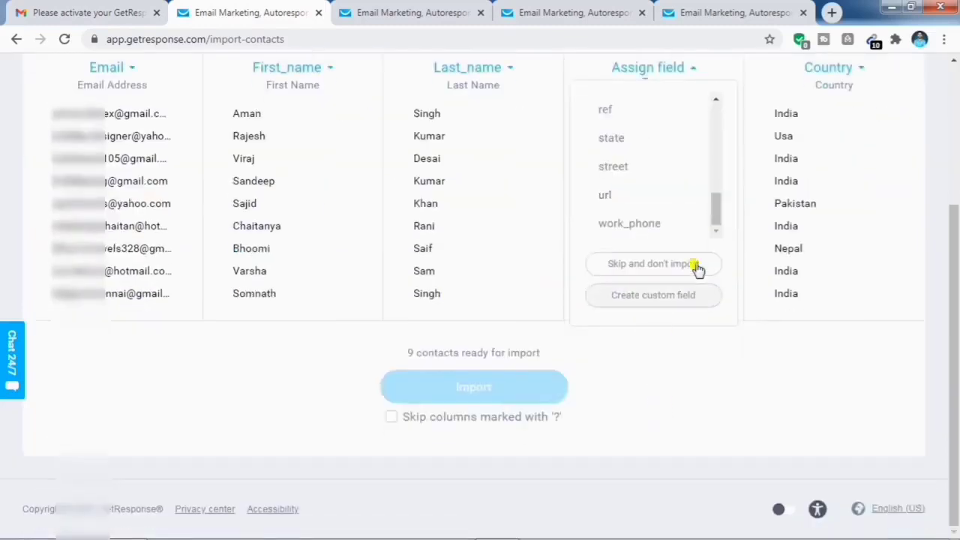
{"action": "scroll", "coordinate": [739, 232], "scroll_direction": "up", "scroll_amount": 1}
{"action": "scroll", "coordinate": [682, 239], "scroll_direction": "up", "scroll_amount": 5}
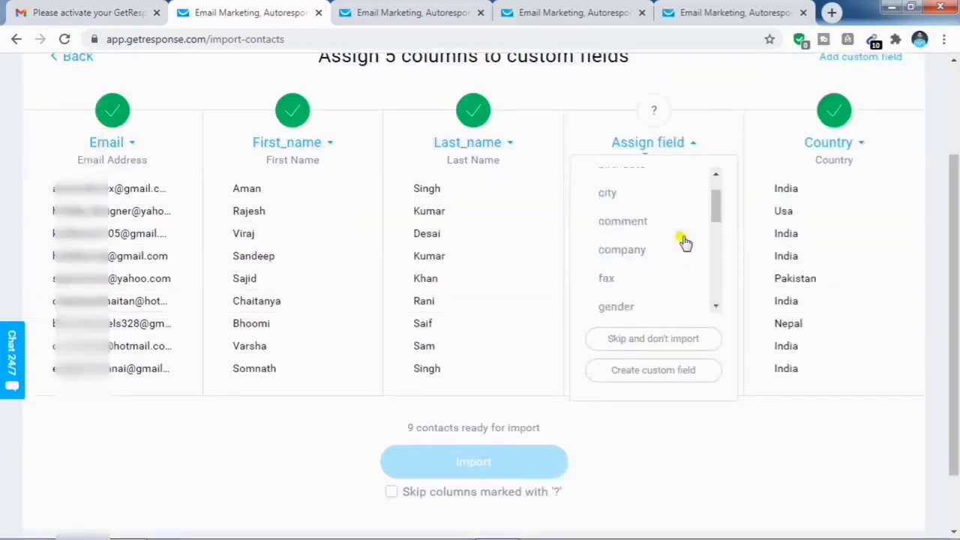
{"action": "left_click", "coordinate": [615, 247]}
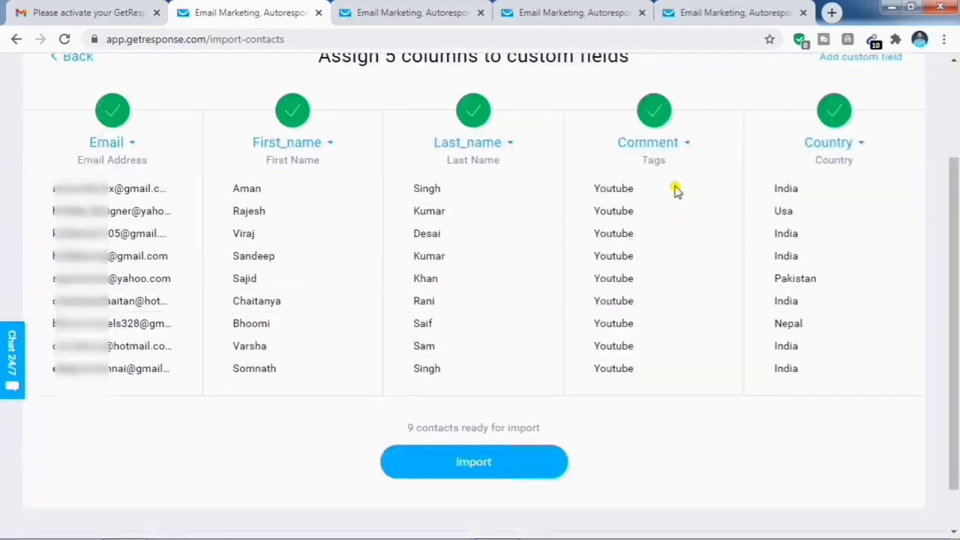
{"action": "scroll", "coordinate": [674, 190], "scroll_direction": "up", "scroll_amount": 1}
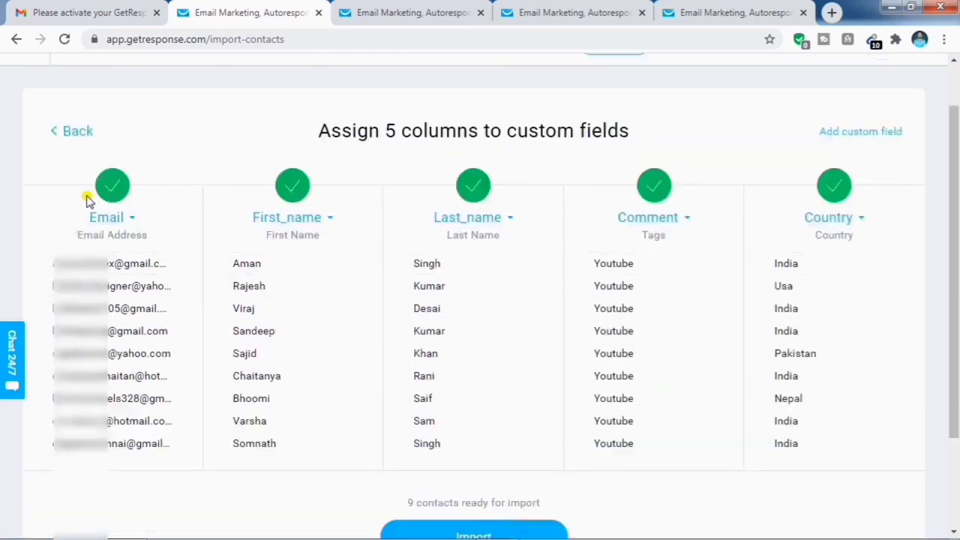
Exclude the Tags column from the import and import the contacts
{"action": "left_click", "coordinate": [685, 220]}
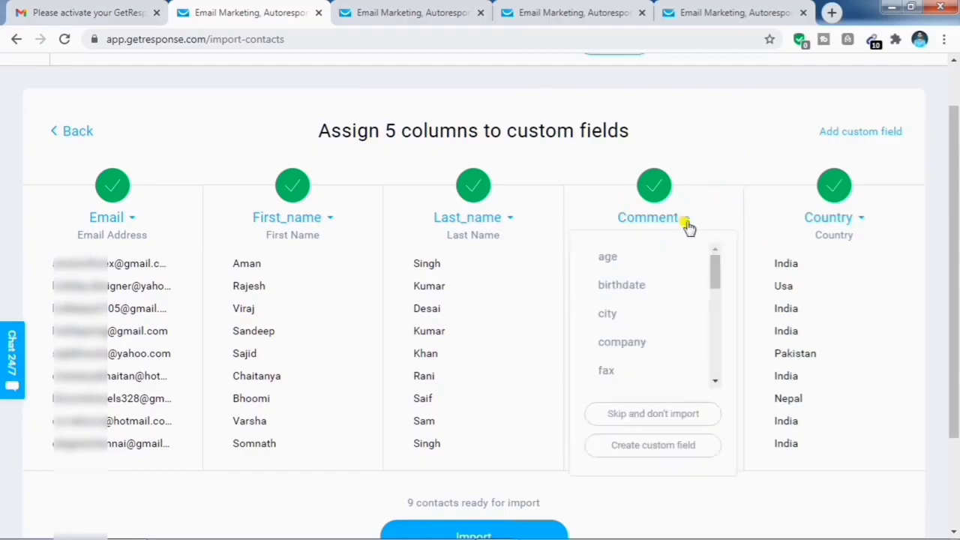
{"action": "left_click", "coordinate": [666, 420]}
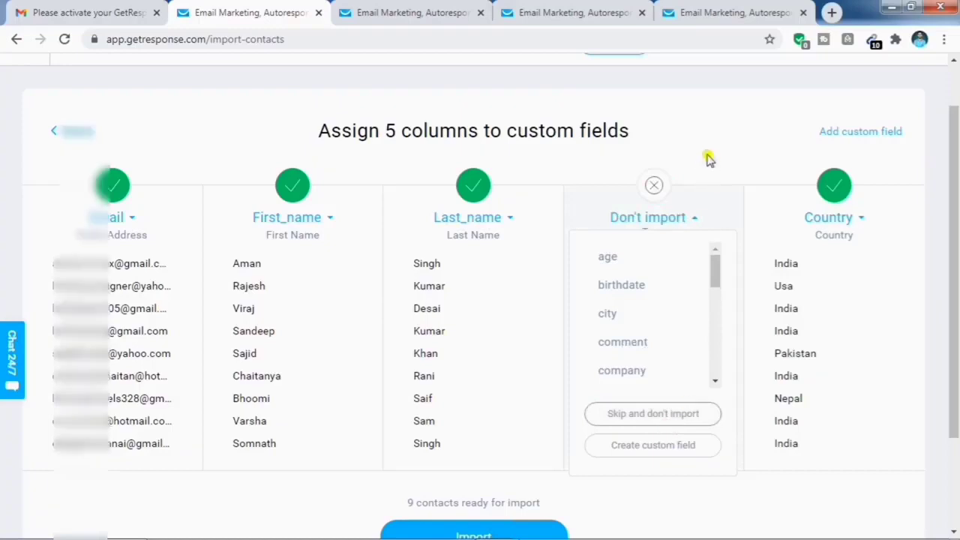
{"action": "scroll", "coordinate": [613, 409], "scroll_direction": "down", "scroll_amount": 2}
{"action": "scroll", "coordinate": [614, 409], "scroll_direction": "up", "scroll_amount": 1}
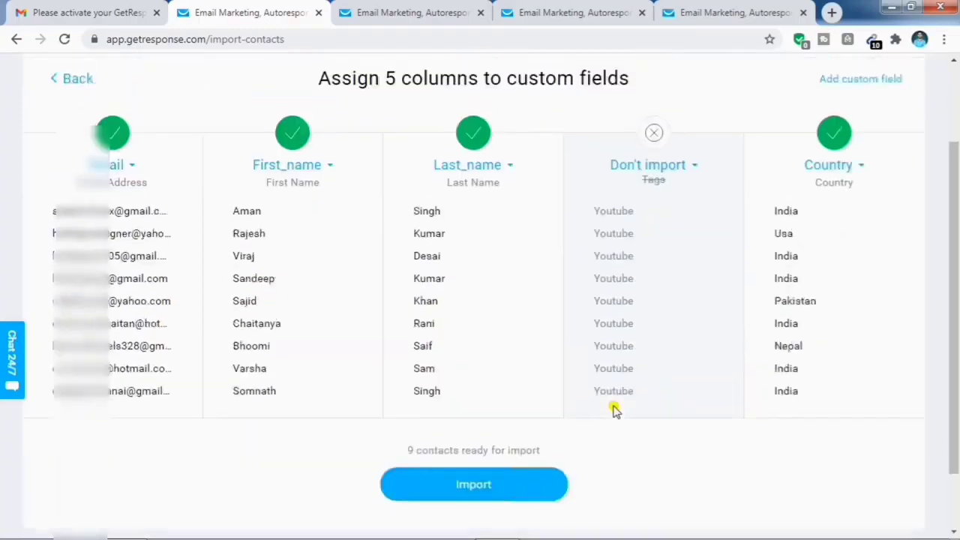
{"action": "left_click", "coordinate": [483, 487]}
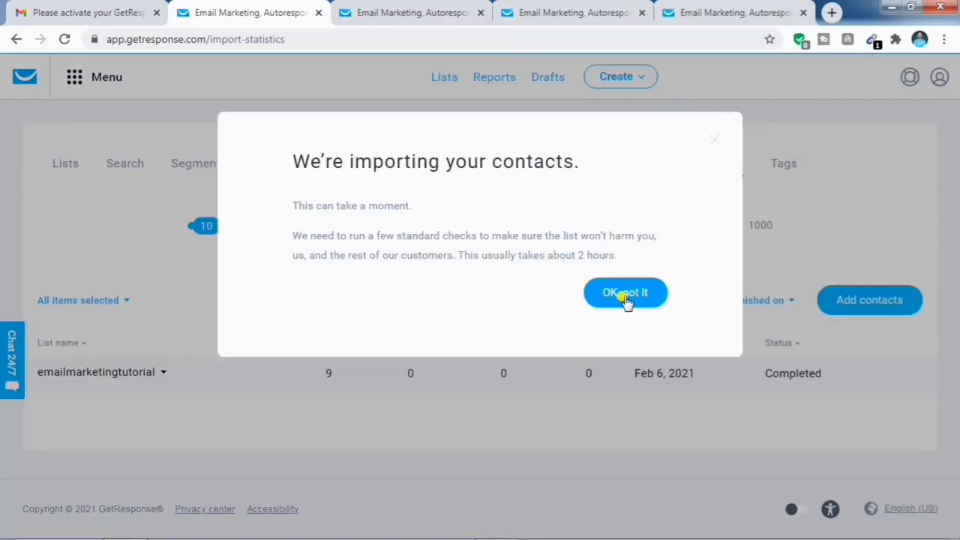
Dismiss the contact import notice and go back to the lists overview
{"action": "left_click", "coordinate": [625, 296]}
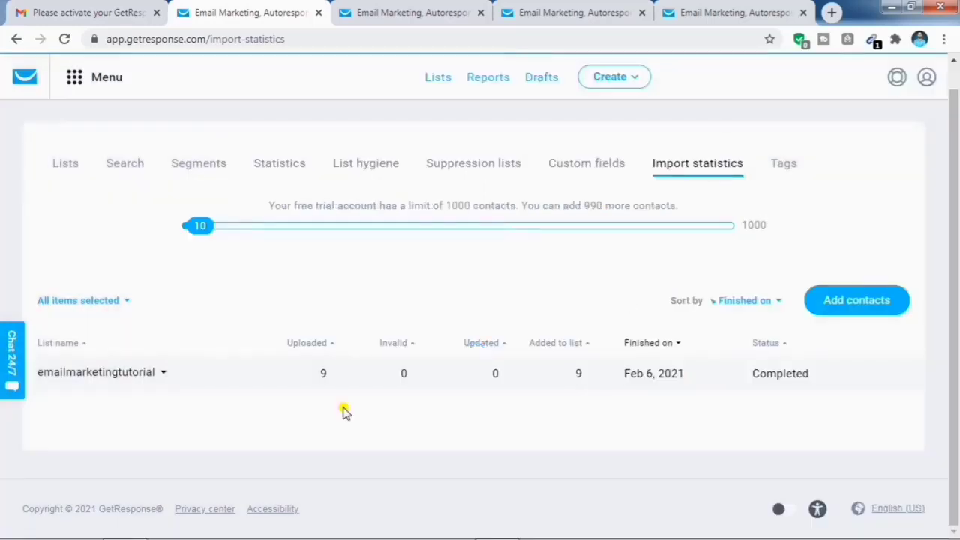
{"action": "left_click", "coordinate": [436, 78]}
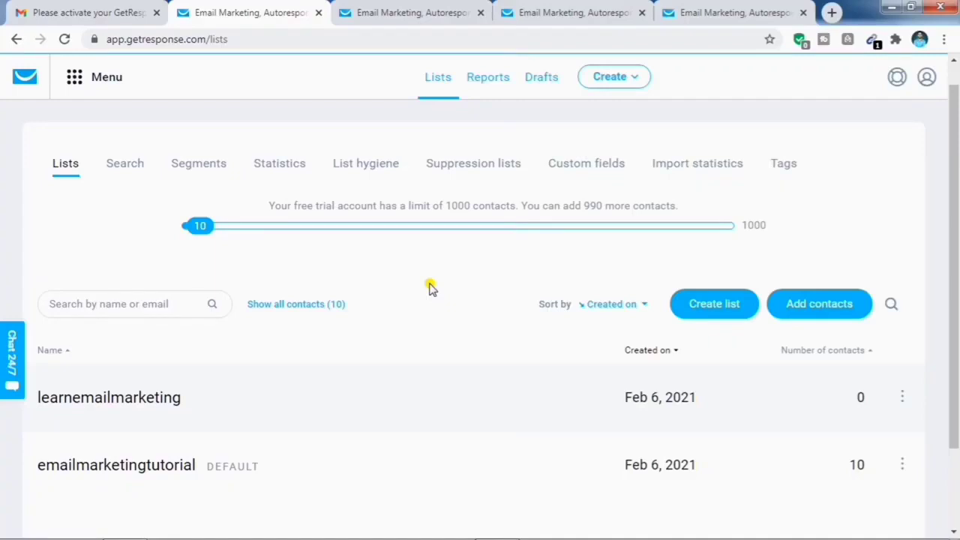
Open Forms and surveys and start creating a new form
{"action": "left_click", "coordinate": [75, 77]}
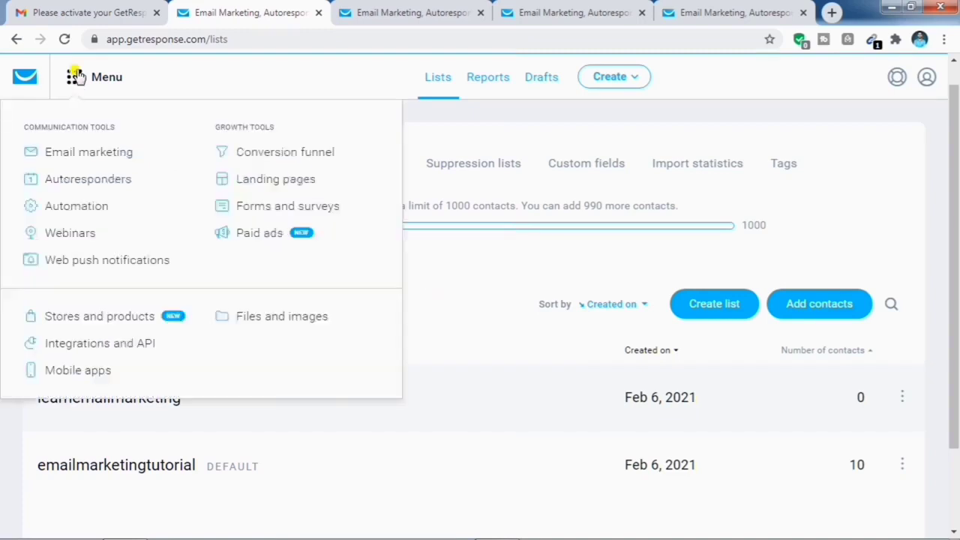
{"action": "left_click", "coordinate": [292, 213]}
{"action": "scroll", "coordinate": [784, 212], "scroll_direction": "down", "scroll_amount": 3}
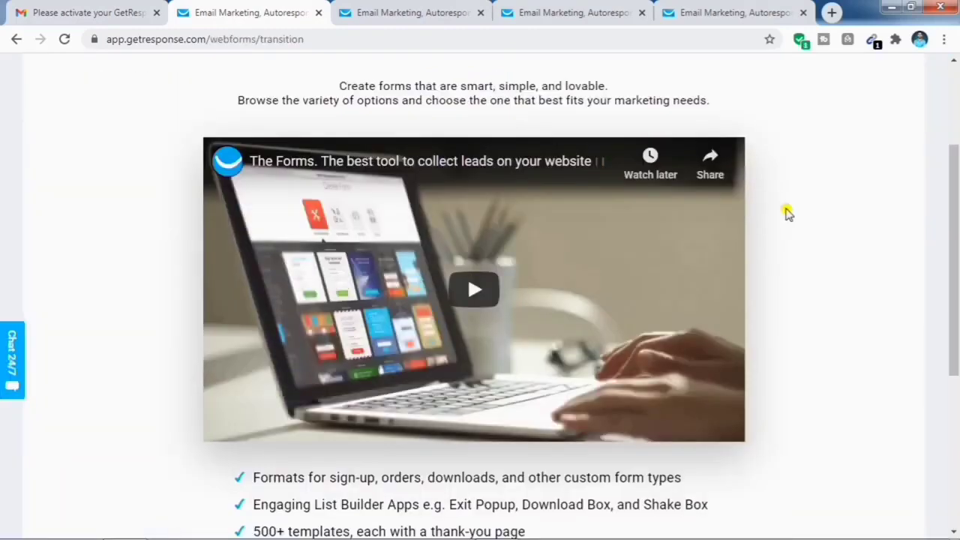
{"action": "scroll", "coordinate": [786, 213], "scroll_direction": "down", "scroll_amount": 4}
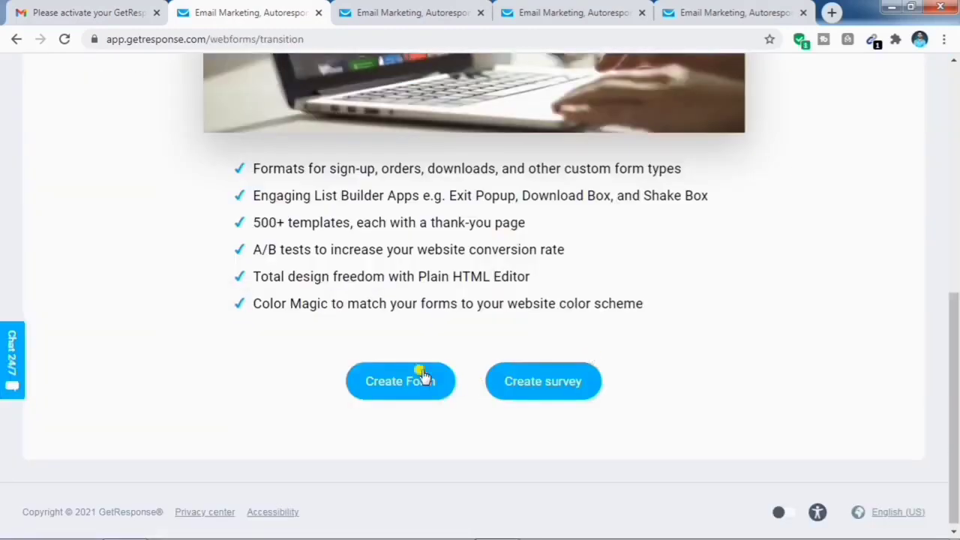
{"action": "left_click", "coordinate": [407, 388]}
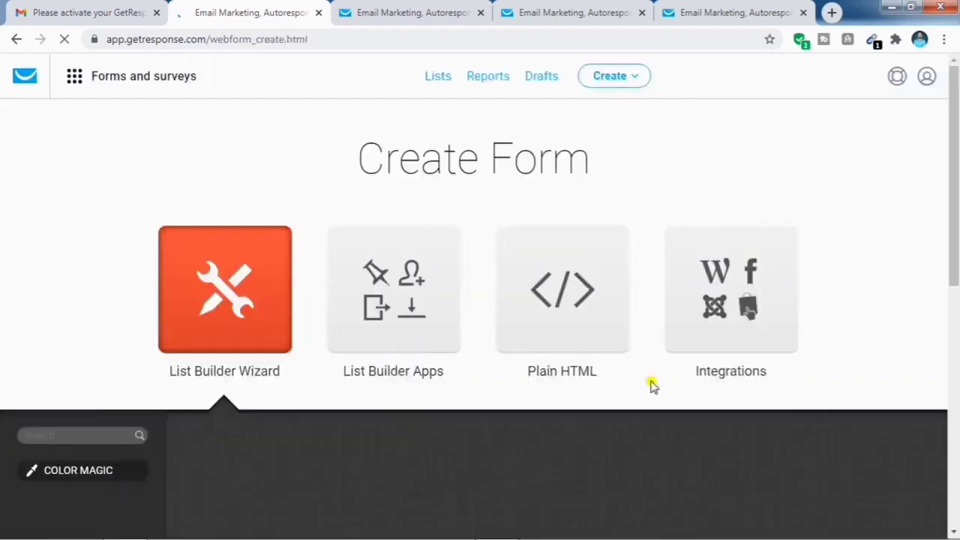
Look through the List Builder Wizard form templates in the Side column and Wide formats
{"action": "scroll", "coordinate": [868, 351], "scroll_direction": "down", "scroll_amount": 3}
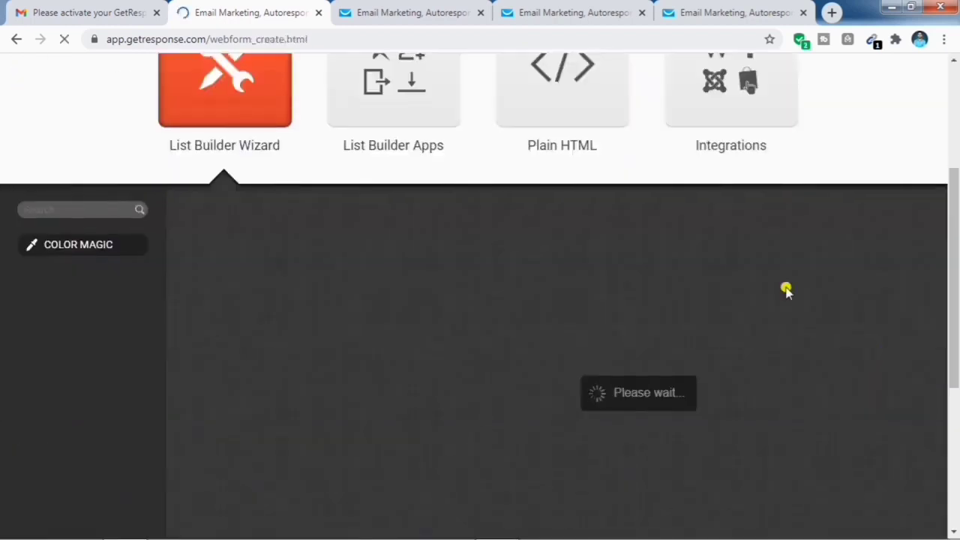
{"action": "scroll", "coordinate": [786, 289], "scroll_direction": "down", "scroll_amount": 1}
{"action": "scroll", "coordinate": [786, 289], "scroll_direction": "down", "scroll_amount": 1}
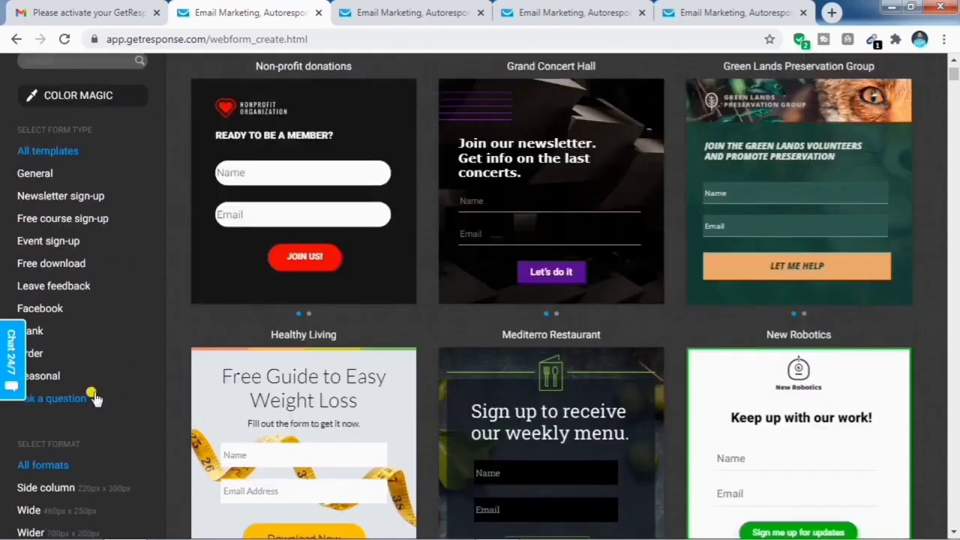
{"action": "left_click", "coordinate": [54, 497]}
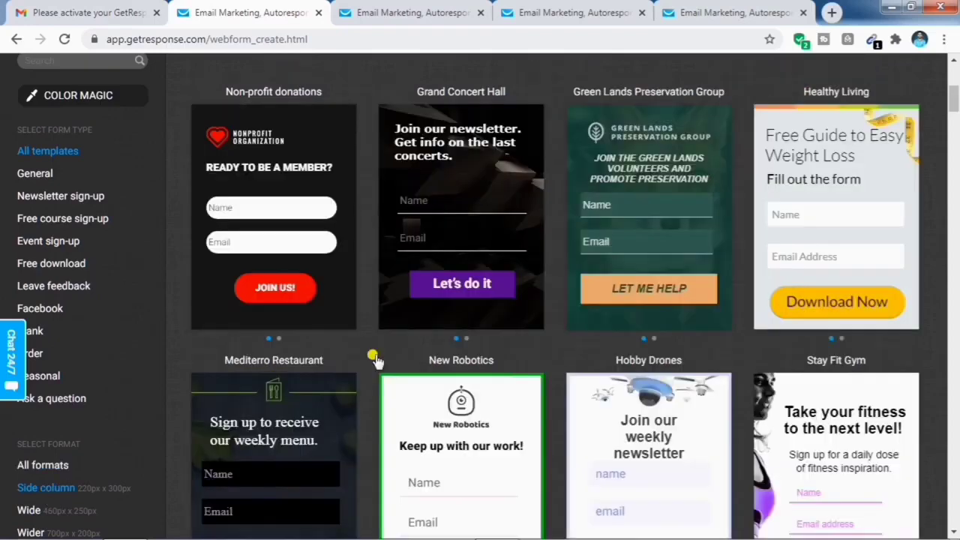
{"action": "scroll", "coordinate": [133, 450], "scroll_direction": "down", "scroll_amount": 2}
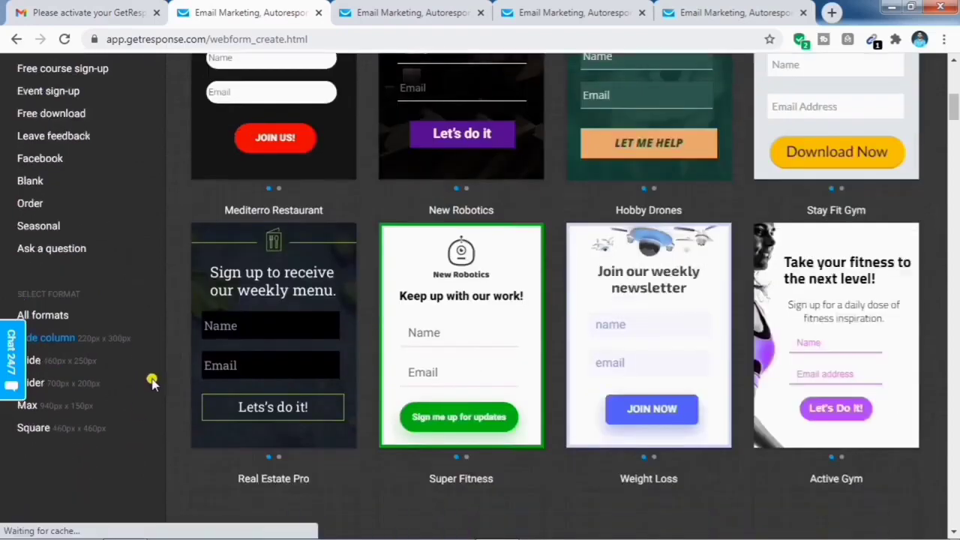
{"action": "scroll", "coordinate": [150, 381], "scroll_direction": "up", "scroll_amount": 1}
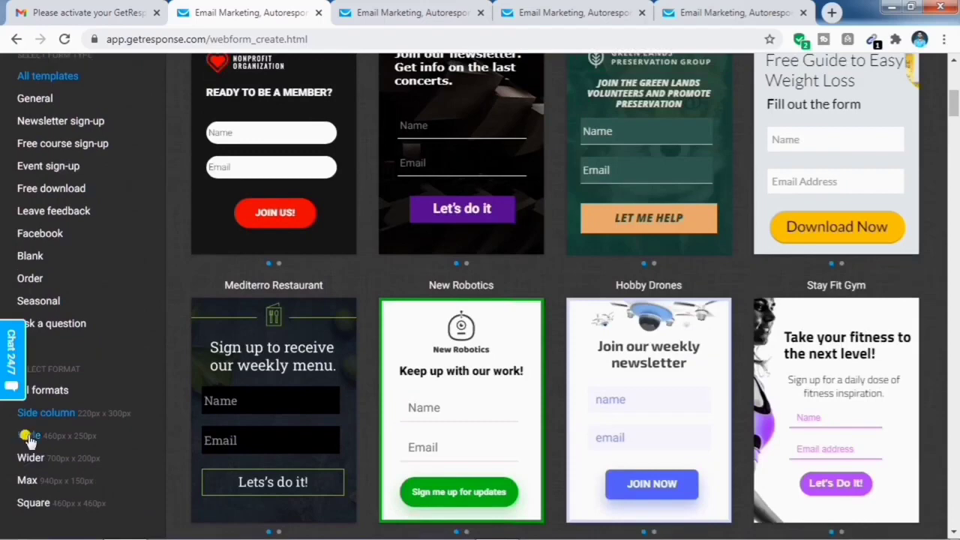
{"action": "left_click", "coordinate": [29, 438]}
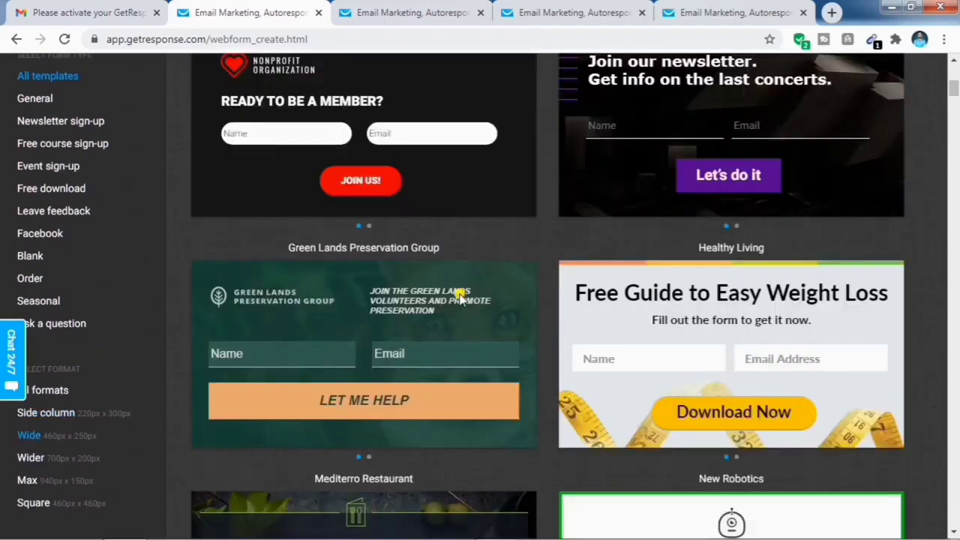
{"action": "mouse_move", "coordinate": [330, 307]}
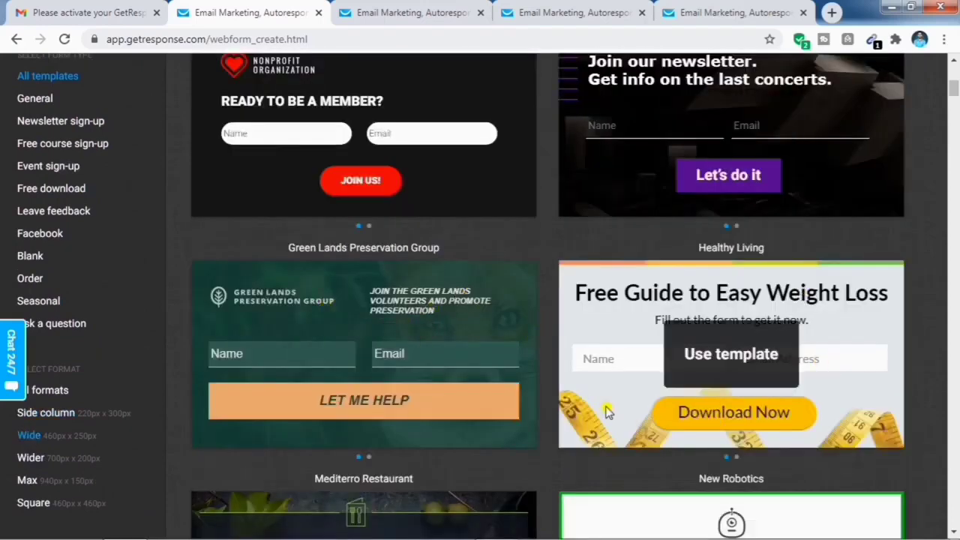
{"action": "scroll", "coordinate": [574, 337], "scroll_direction": "down", "scroll_amount": 4}
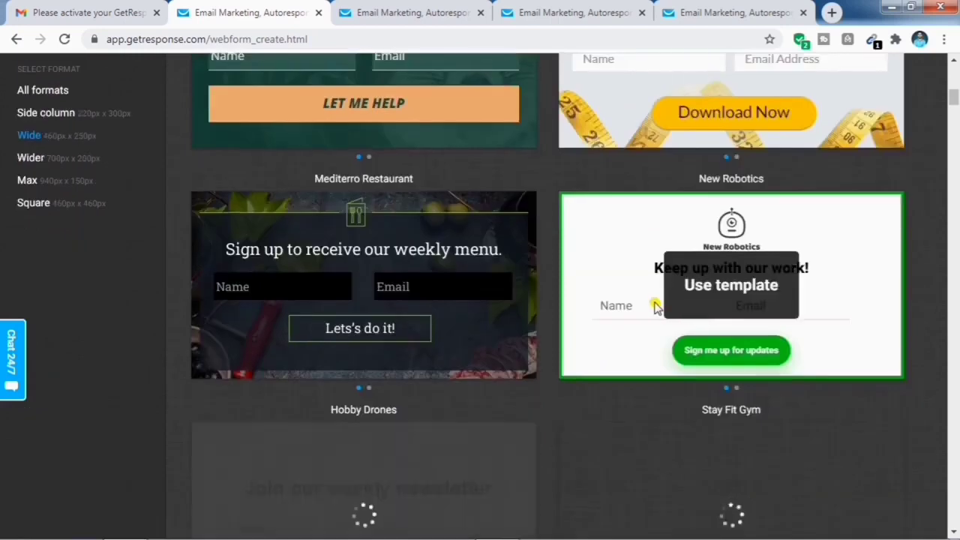
Look through the form templates in the Wider, Max and Square formats
{"action": "left_click", "coordinate": [30, 160]}
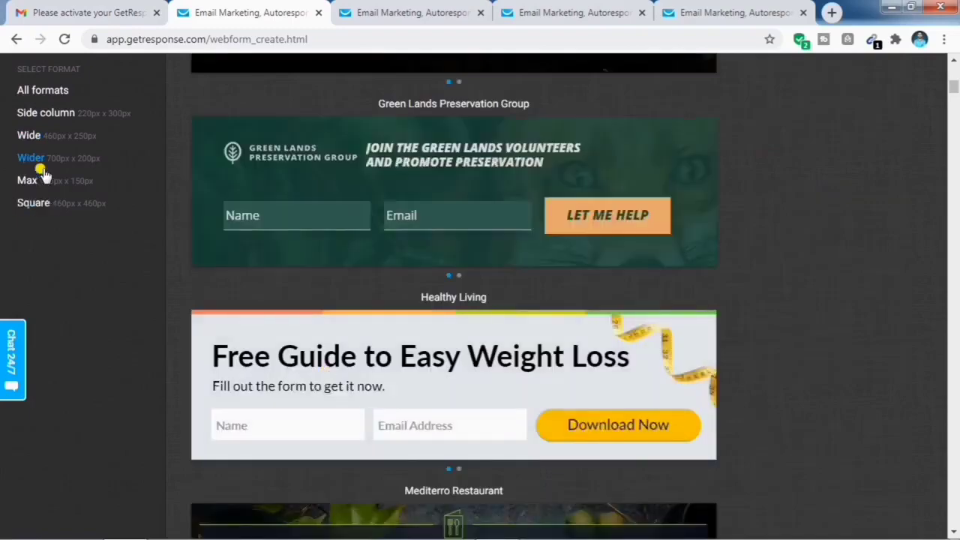
{"action": "scroll", "coordinate": [727, 290], "scroll_direction": "down", "scroll_amount": 3}
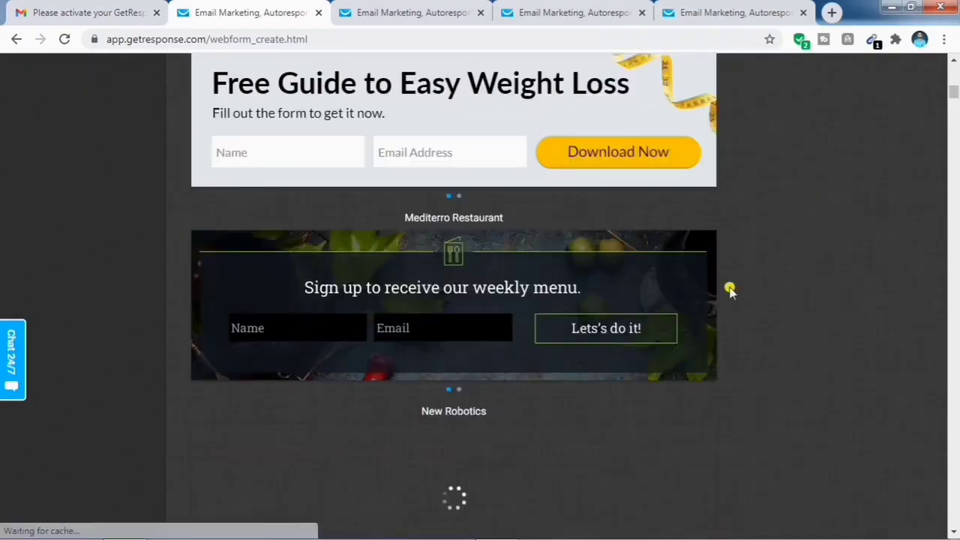
{"action": "scroll", "coordinate": [729, 291], "scroll_direction": "down", "scroll_amount": 3}
{"action": "scroll", "coordinate": [636, 302], "scroll_direction": "up", "scroll_amount": 3}
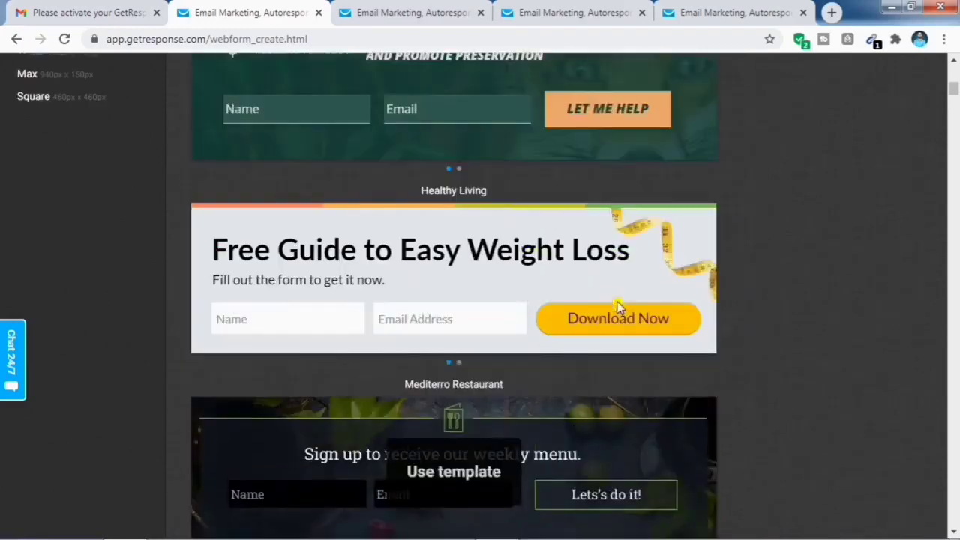
{"action": "scroll", "coordinate": [617, 306], "scroll_direction": "up", "scroll_amount": 2}
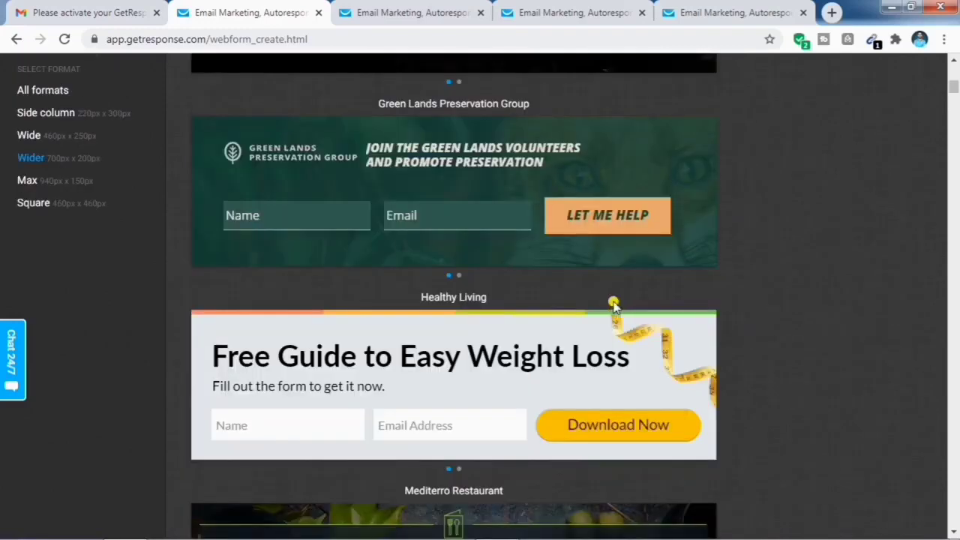
{"action": "left_click", "coordinate": [36, 187]}
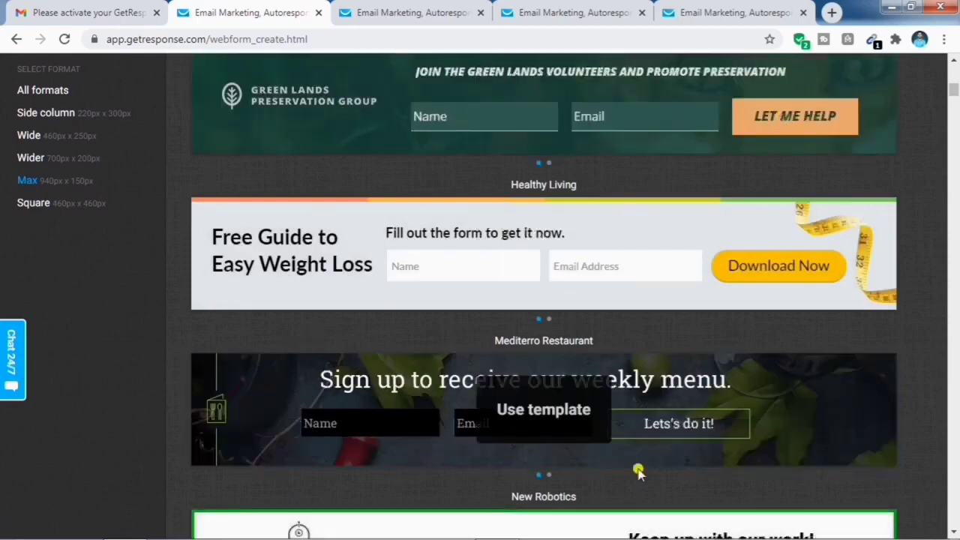
{"action": "left_click", "coordinate": [21, 206]}
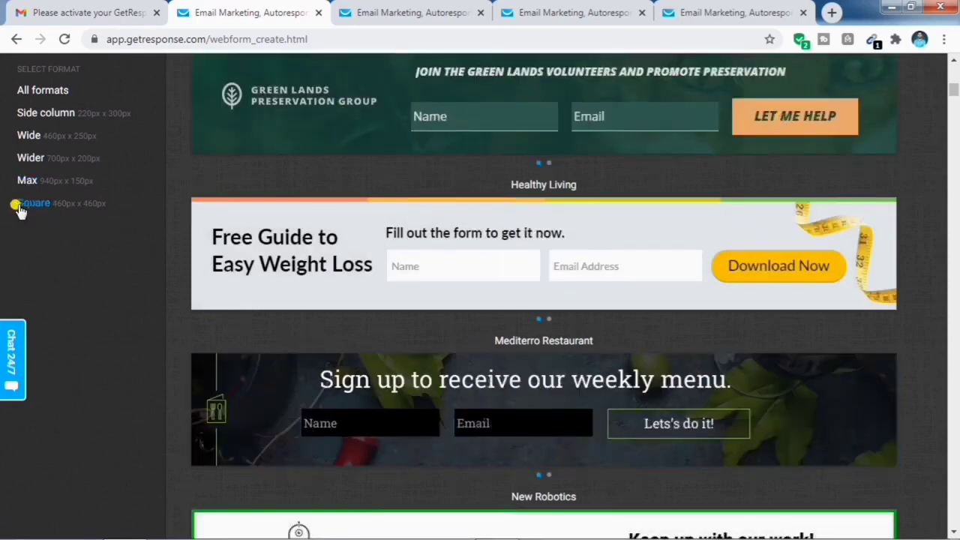
{"action": "scroll", "coordinate": [210, 192], "scroll_direction": "up", "scroll_amount": 2}
{"action": "scroll", "coordinate": [589, 227], "scroll_direction": "down", "scroll_amount": 1}
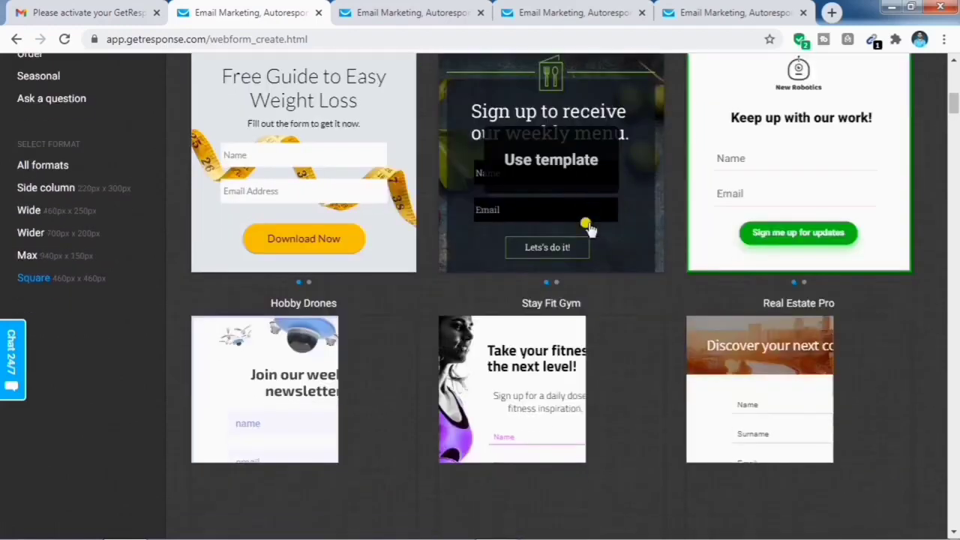
{"action": "scroll", "coordinate": [589, 227], "scroll_direction": "down", "scroll_amount": 4}
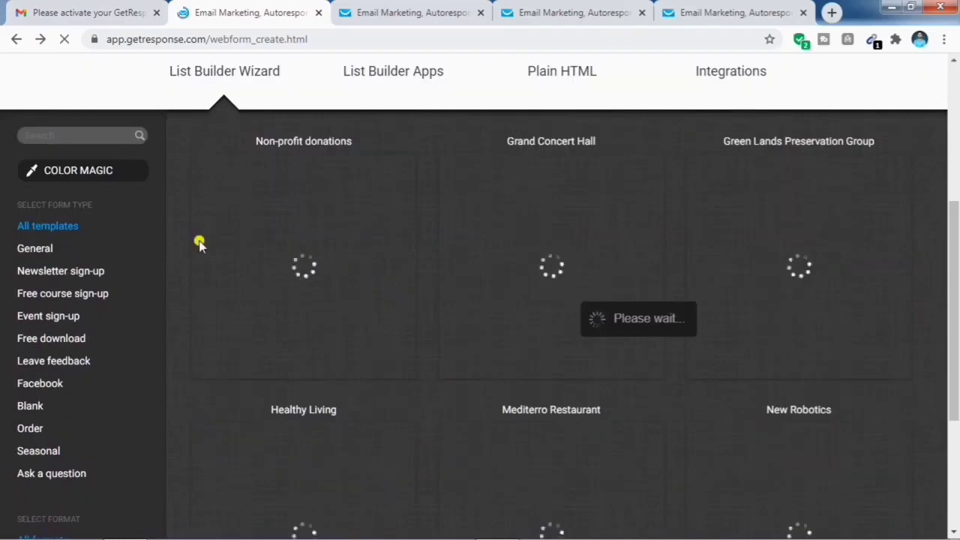
Filter the form templates to the Free course sign-up type and look through them
{"action": "left_click", "coordinate": [67, 296]}
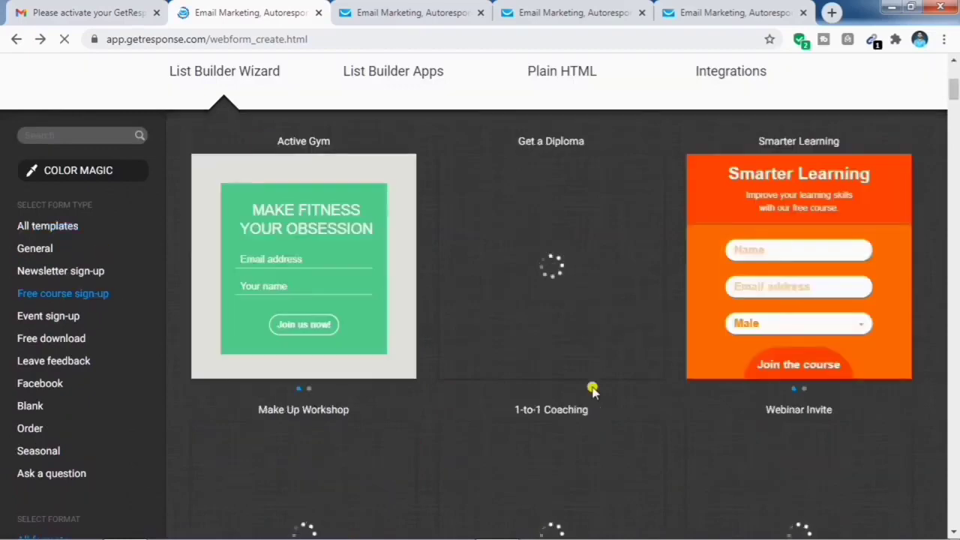
{"action": "scroll", "coordinate": [592, 390], "scroll_direction": "down", "scroll_amount": 3}
{"action": "scroll", "coordinate": [700, 305], "scroll_direction": "down", "scroll_amount": 10}
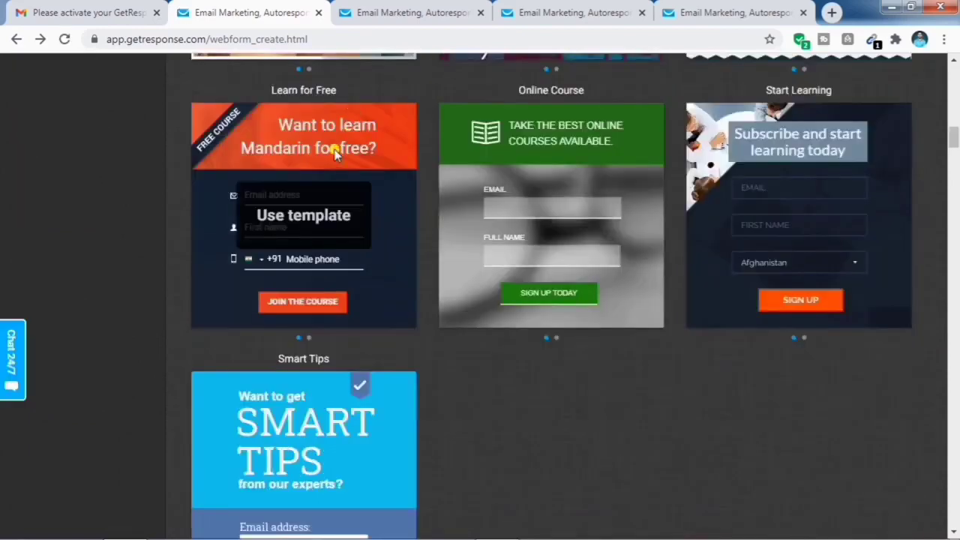
{"action": "scroll", "coordinate": [202, 215], "scroll_direction": "up", "scroll_amount": 10}
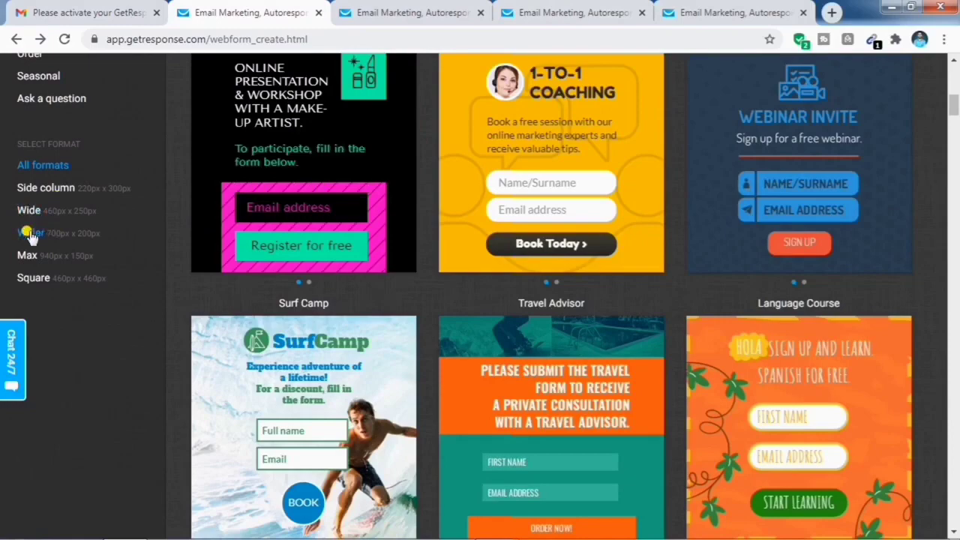
Limit the free course templates to the Wider 700px x 200px format and use the Learn for Free template
{"action": "left_click", "coordinate": [28, 231]}
{"action": "scroll", "coordinate": [663, 254], "scroll_direction": "down", "scroll_amount": 5}
{"action": "scroll", "coordinate": [662, 253], "scroll_direction": "up", "scroll_amount": 1}
{"action": "scroll", "coordinate": [662, 254], "scroll_direction": "down", "scroll_amount": 2}
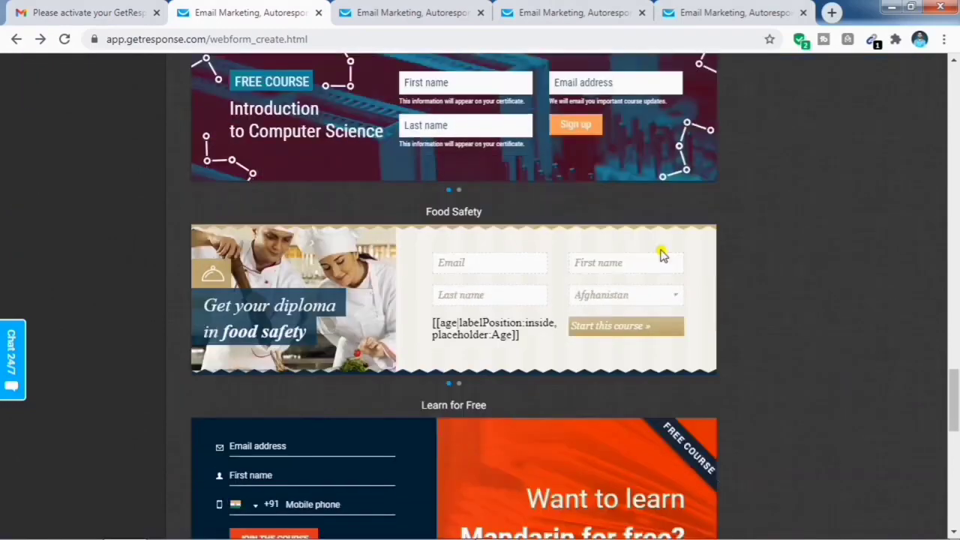
{"action": "scroll", "coordinate": [662, 253], "scroll_direction": "down", "scroll_amount": 1}
{"action": "left_click", "coordinate": [480, 321]}
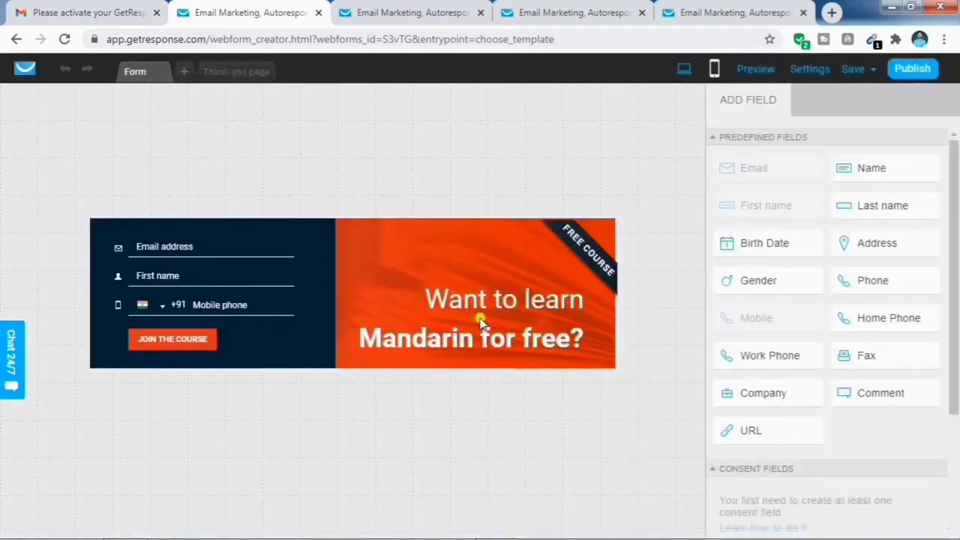
Replace the form's headline with "Sign up here to download our Email Marketing Course For Free." and left-align it
{"action": "left_click", "coordinate": [480, 321]}
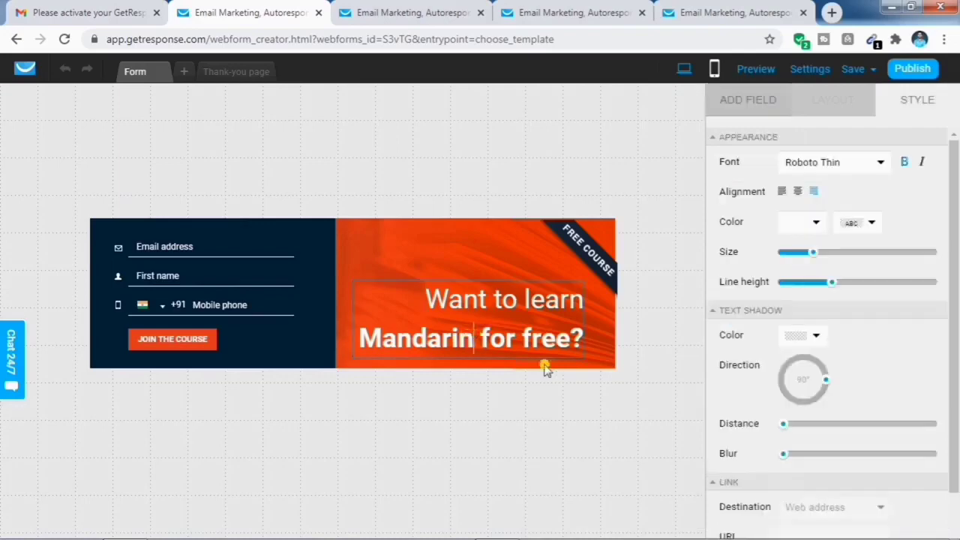
{"action": "key", "text": "BackSpace"}
{"action": "key", "text": "BackSpace"}
{"action": "key", "text": "BackSpace"}
{"action": "key", "text": "BackSpace"}
{"action": "key", "text": "ctrl+a"}
{"action": "key", "text": "ctrl+v"}
{"action": "type", "text": "ree"}
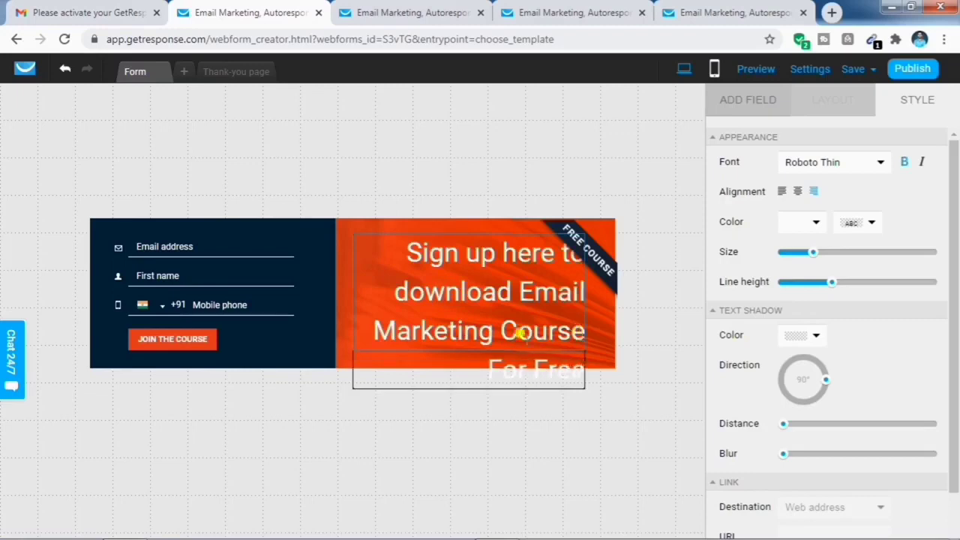
{"action": "left_click", "coordinate": [415, 252]}
{"action": "left_click", "coordinate": [782, 192]}
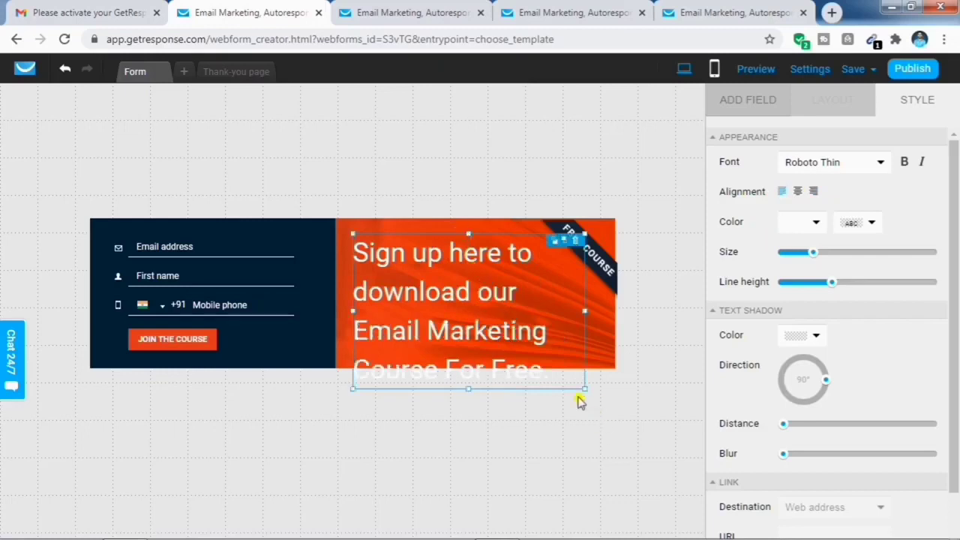
Shrink the headline's text box and reduce its font size so the whole text fits inside the orange area
{"action": "left_click_drag", "start_coordinate": [581, 385], "coordinate": [557, 353]}
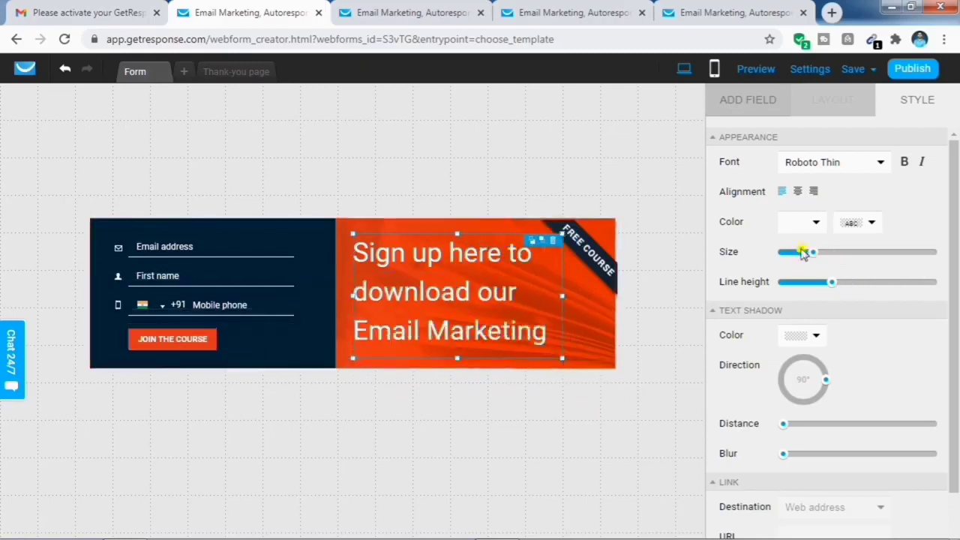
{"action": "left_click_drag", "start_coordinate": [789, 255], "coordinate": [808, 257]}
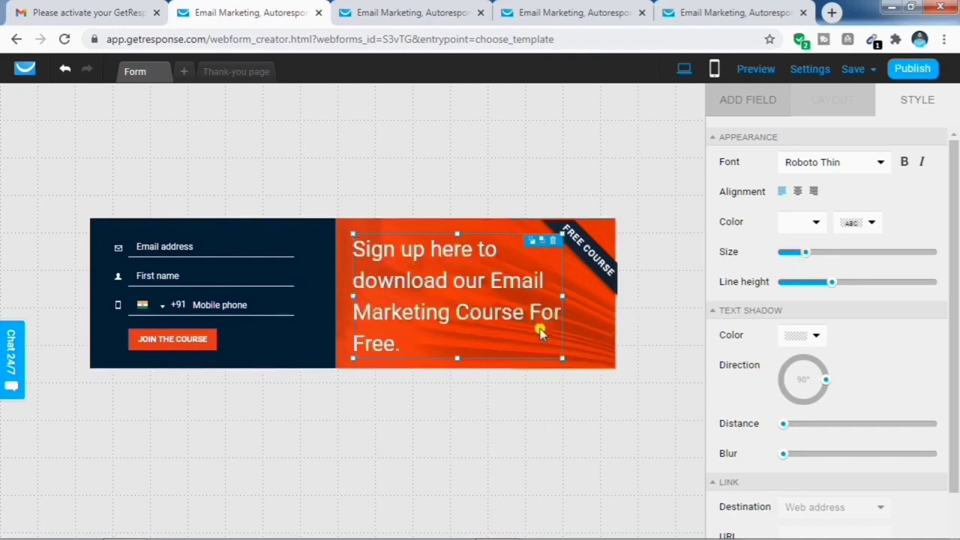
Try the uploaded Techlo Tanic logo images as the form's background image, with Fit screen turned off, and remove them
{"action": "left_click", "coordinate": [589, 334]}
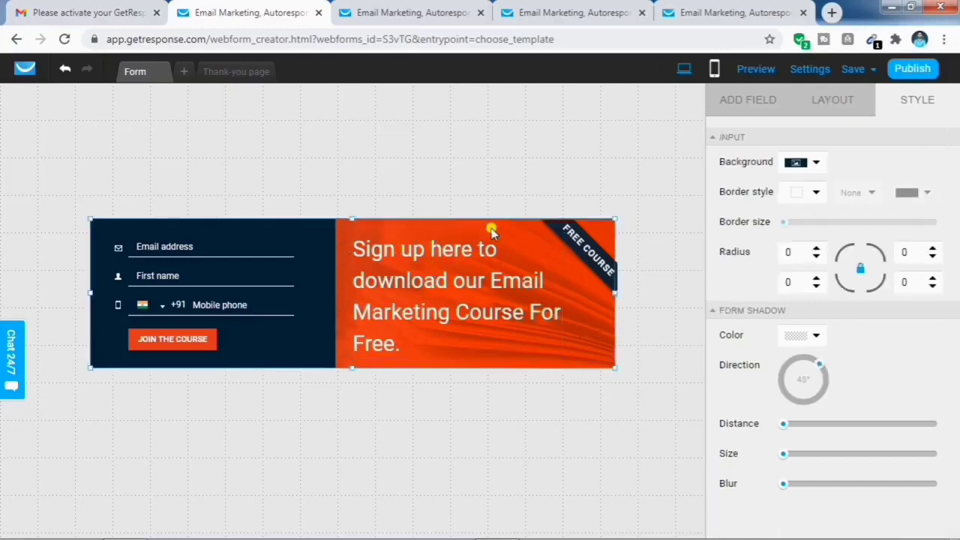
{"action": "left_click", "coordinate": [816, 164]}
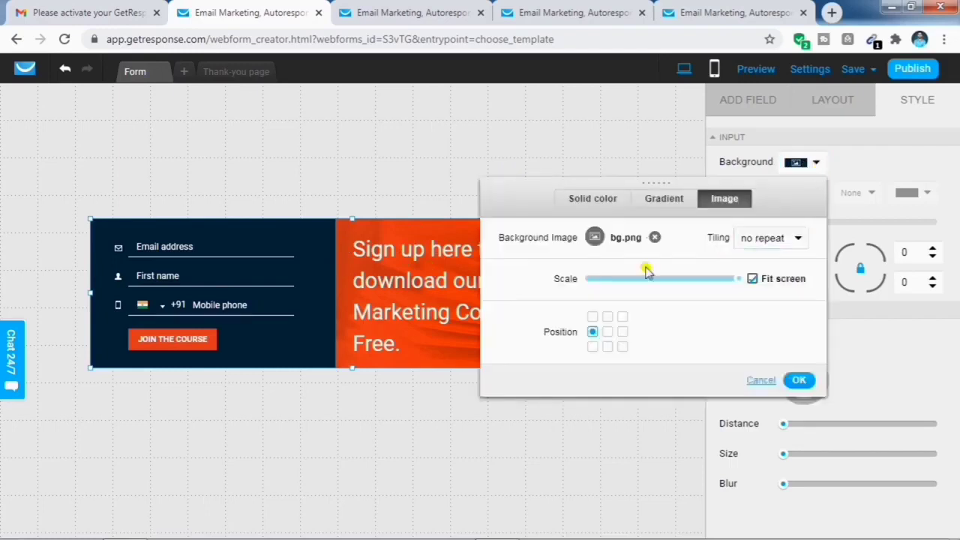
{"action": "left_click", "coordinate": [595, 237]}
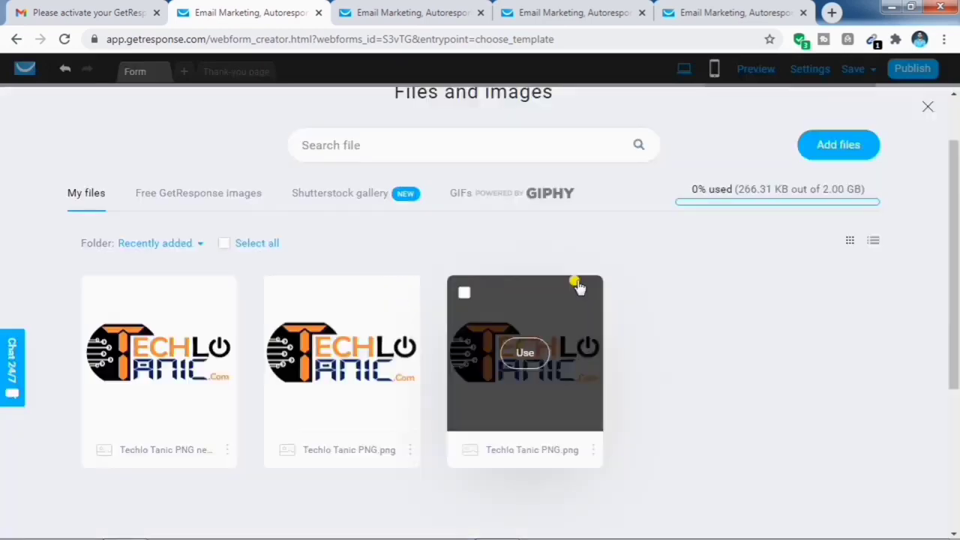
{"action": "left_click", "coordinate": [160, 353]}
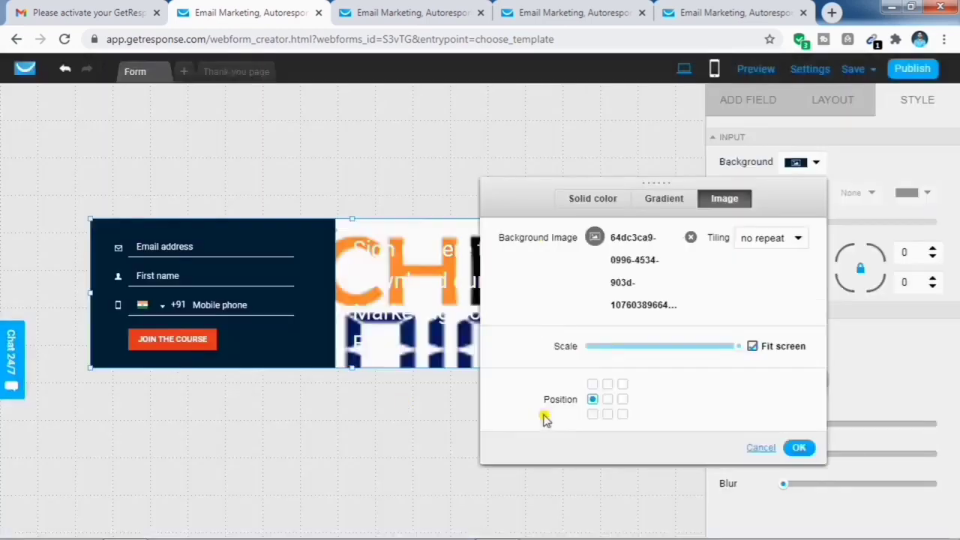
{"action": "left_click", "coordinate": [869, 329]}
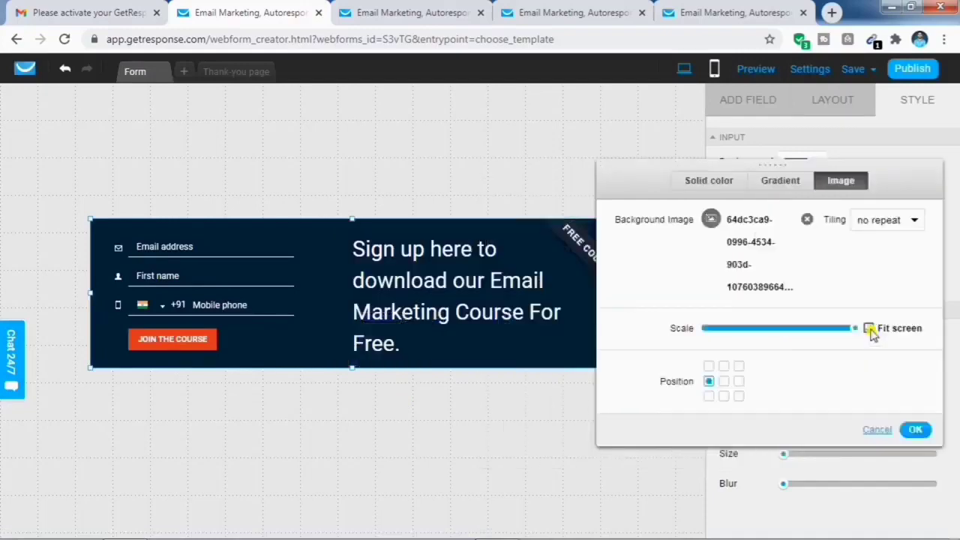
{"action": "left_click", "coordinate": [807, 219]}
{"action": "left_click", "coordinate": [797, 307]}
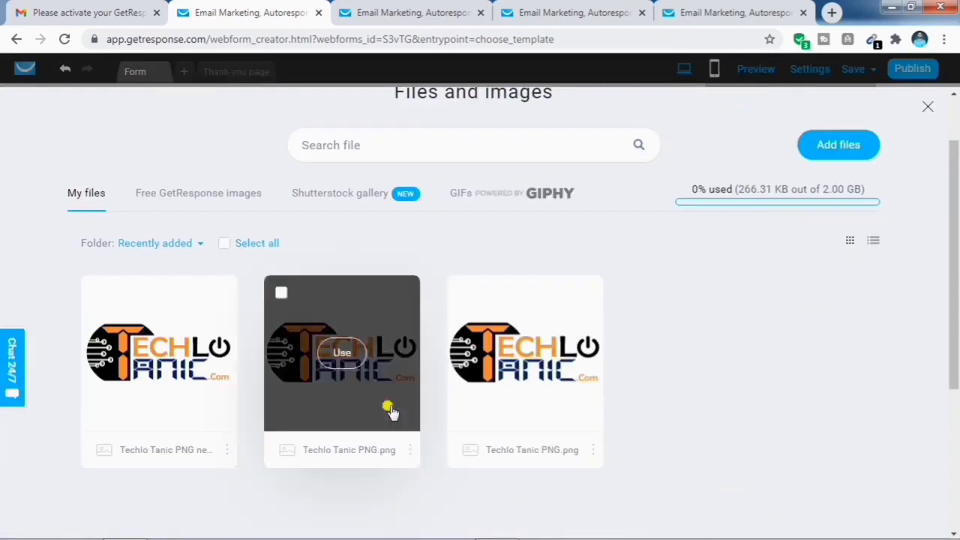
{"action": "left_click", "coordinate": [360, 353]}
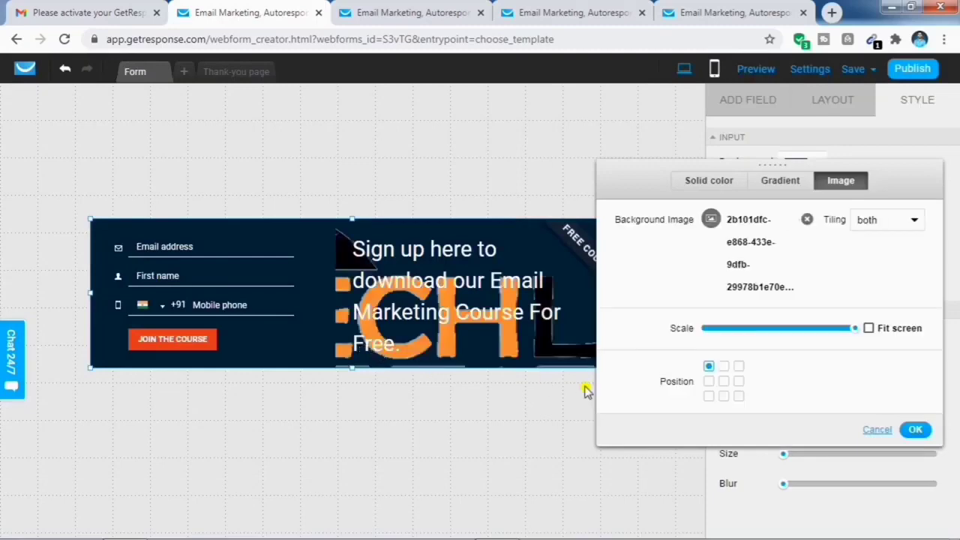
{"action": "left_click", "coordinate": [807, 219]}
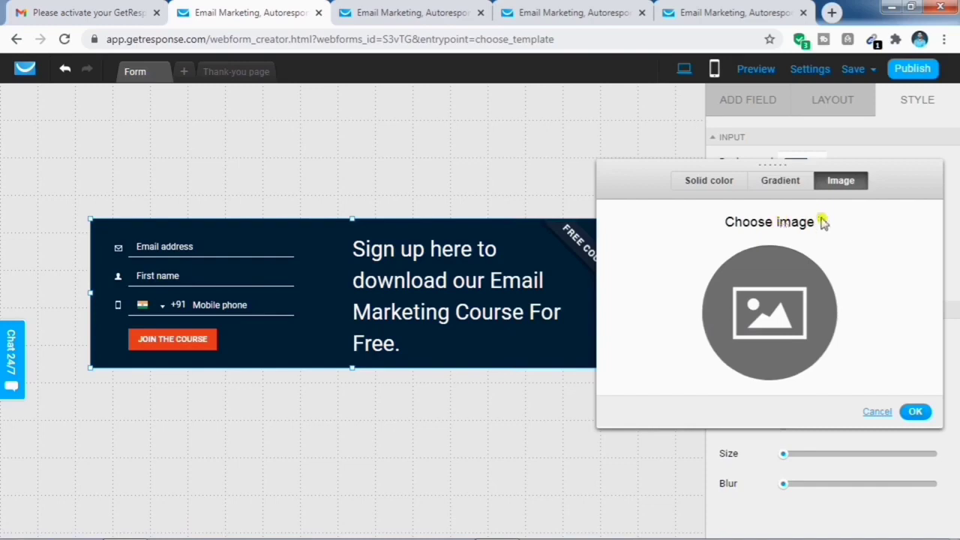
Set the form's background to a solid medium blue
{"action": "left_click", "coordinate": [705, 182]}
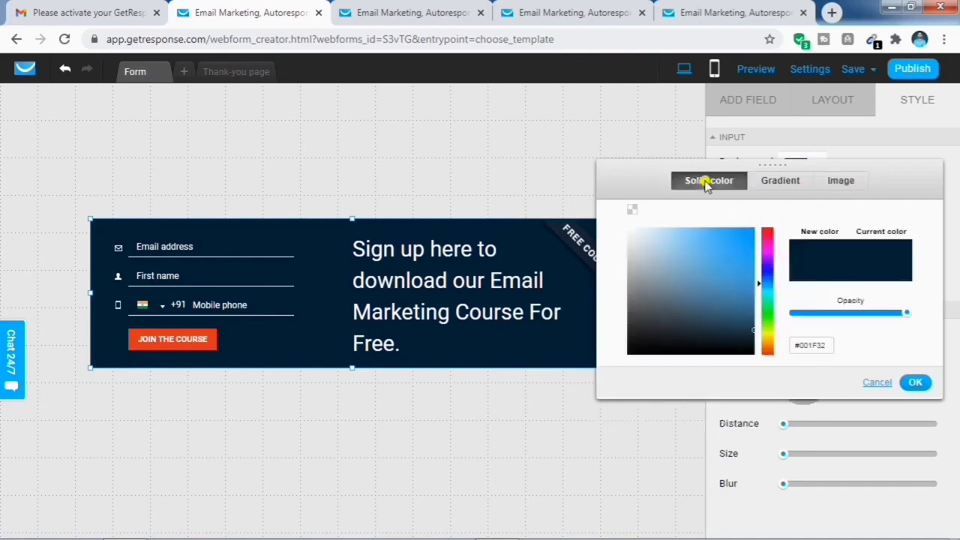
{"action": "left_click", "coordinate": [726, 250]}
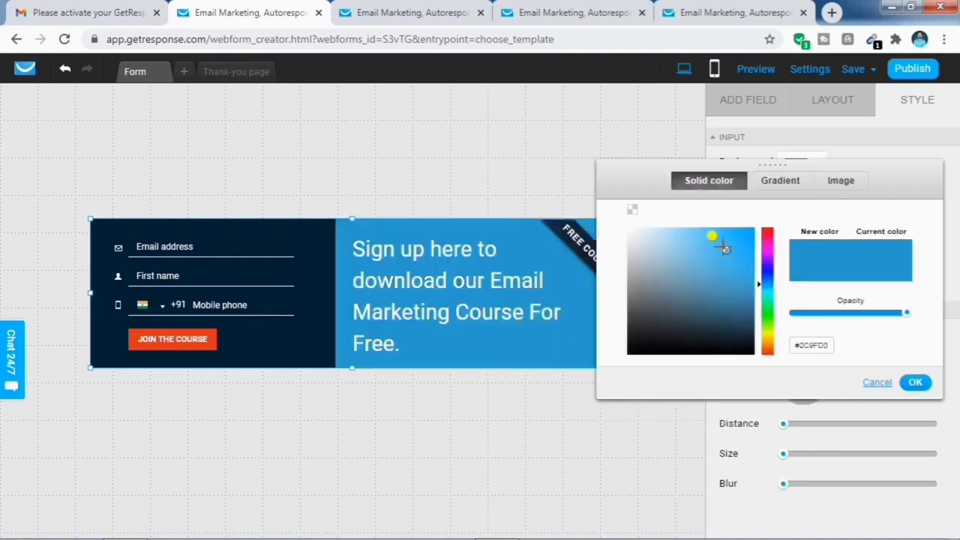
{"action": "left_click", "coordinate": [914, 384]}
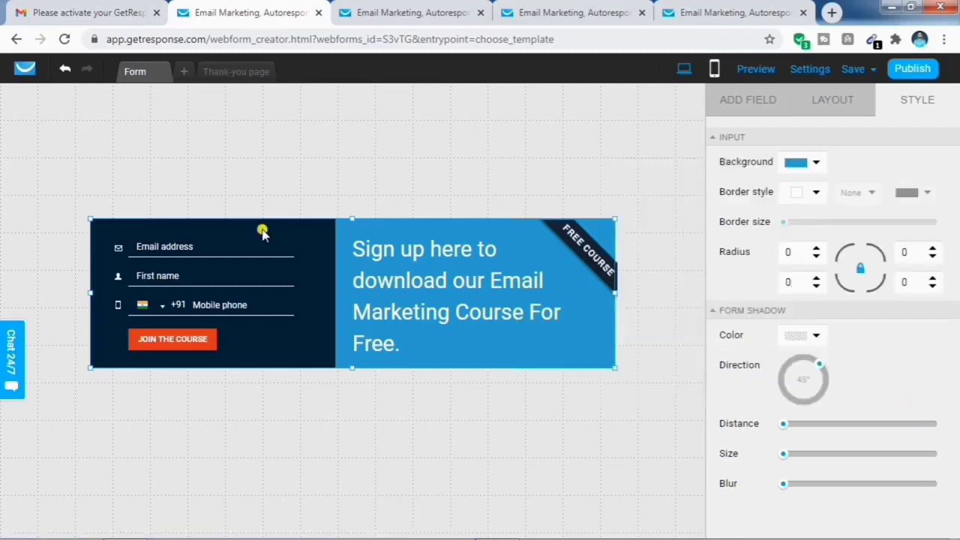
Delete the Mobile phone field from the form and add a Last name field in its place
{"action": "left_click", "coordinate": [222, 248]}
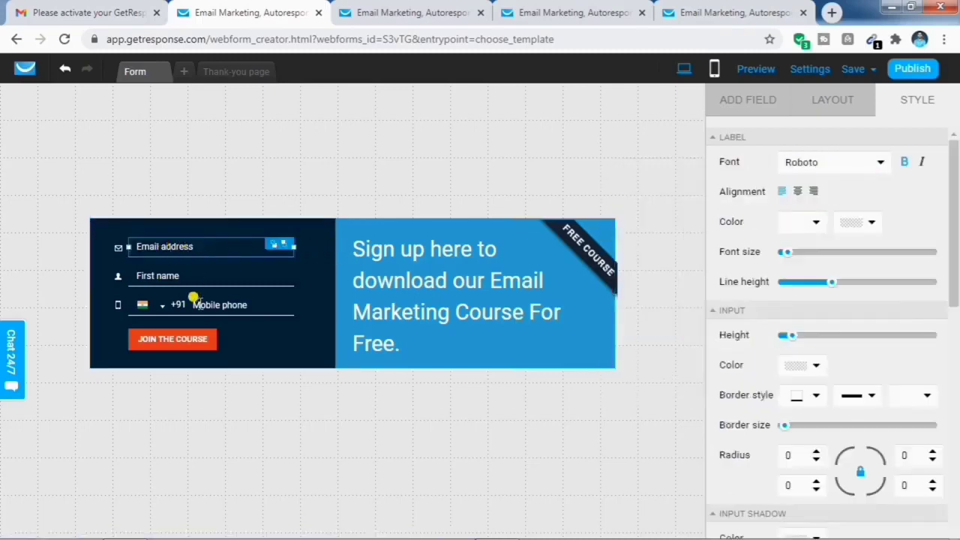
{"action": "left_click", "coordinate": [879, 165]}
{"action": "left_click", "coordinate": [162, 304]}
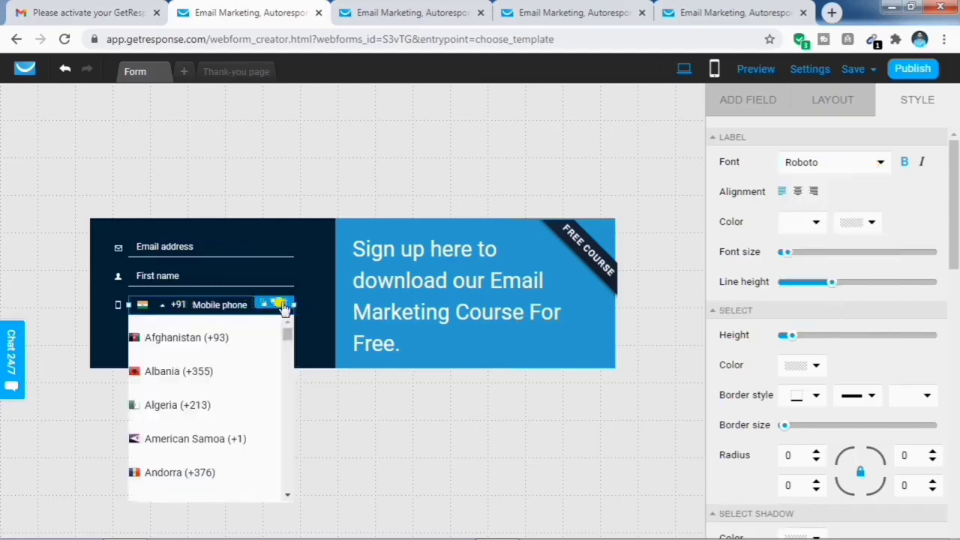
{"action": "left_click", "coordinate": [282, 304]}
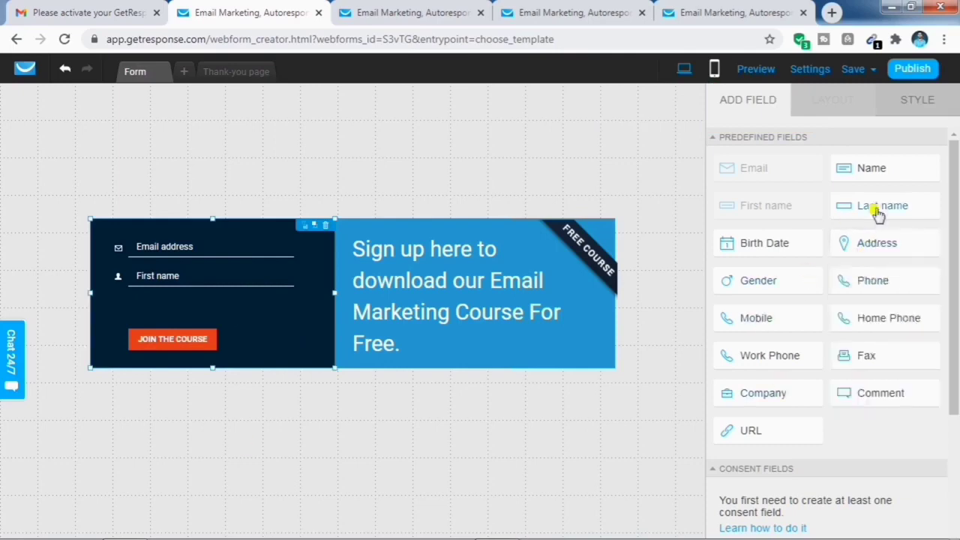
{"action": "left_click_drag", "start_coordinate": [877, 214], "coordinate": [204, 289]}
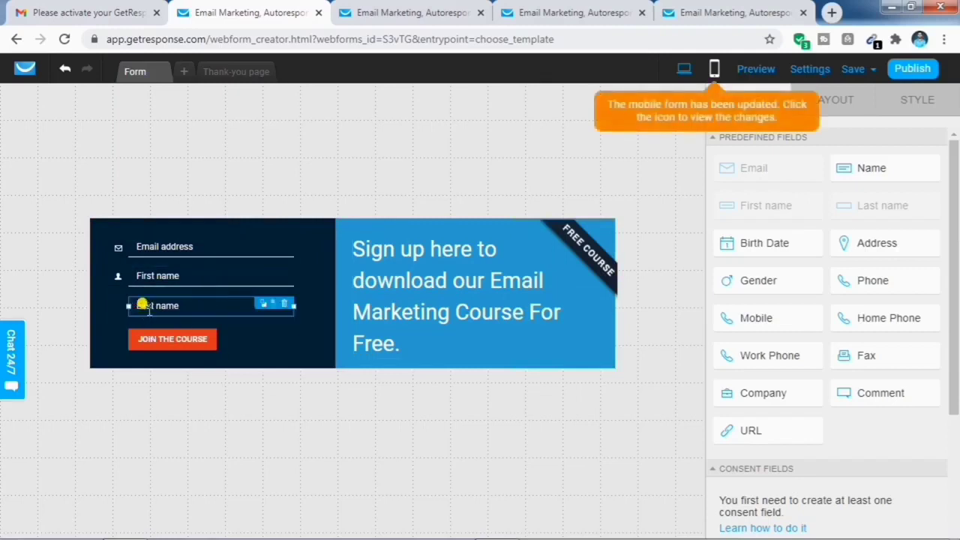
{"action": "left_click", "coordinate": [113, 303]}
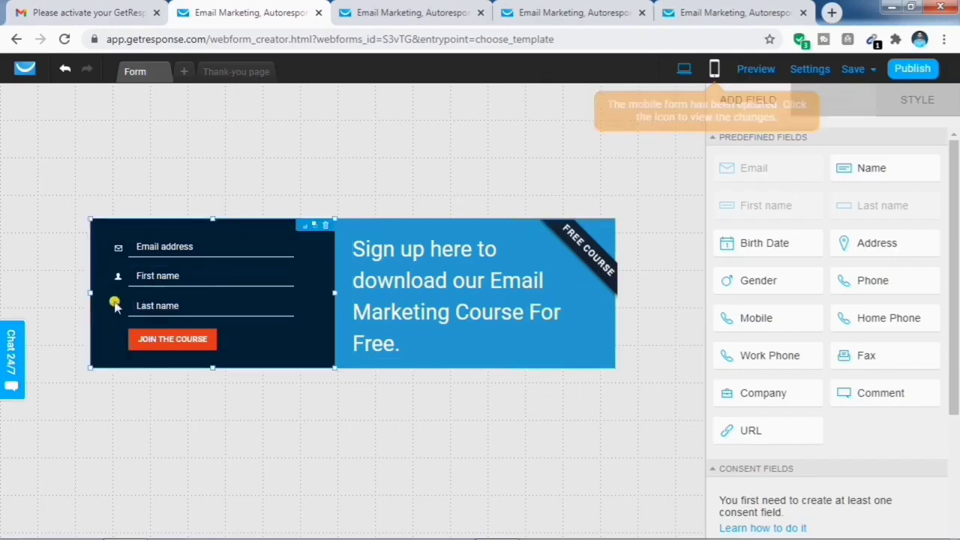
{"action": "left_click", "coordinate": [310, 243]}
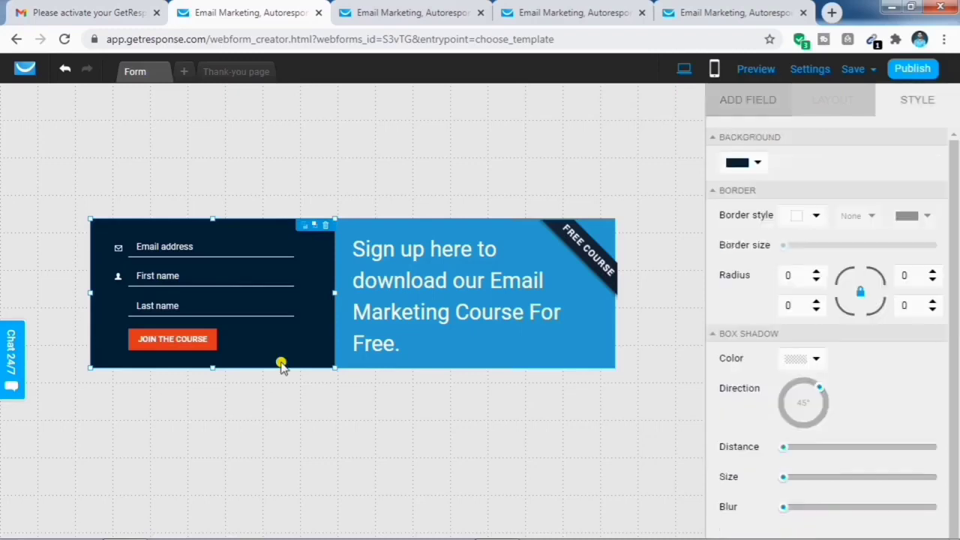
Change the submit button's text to "Free Sign Up" and slightly increase its font size
{"action": "left_click", "coordinate": [206, 343]}
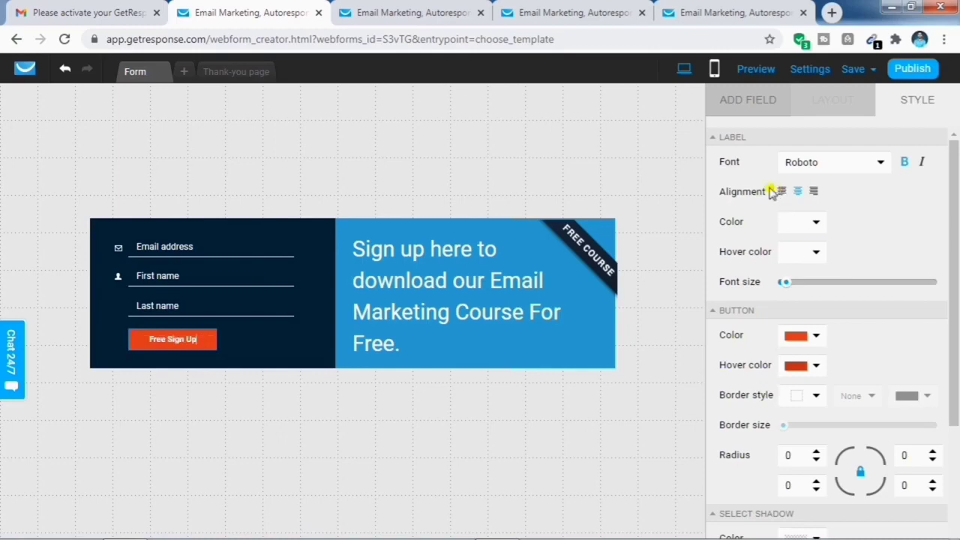
{"action": "left_click", "coordinate": [790, 285]}
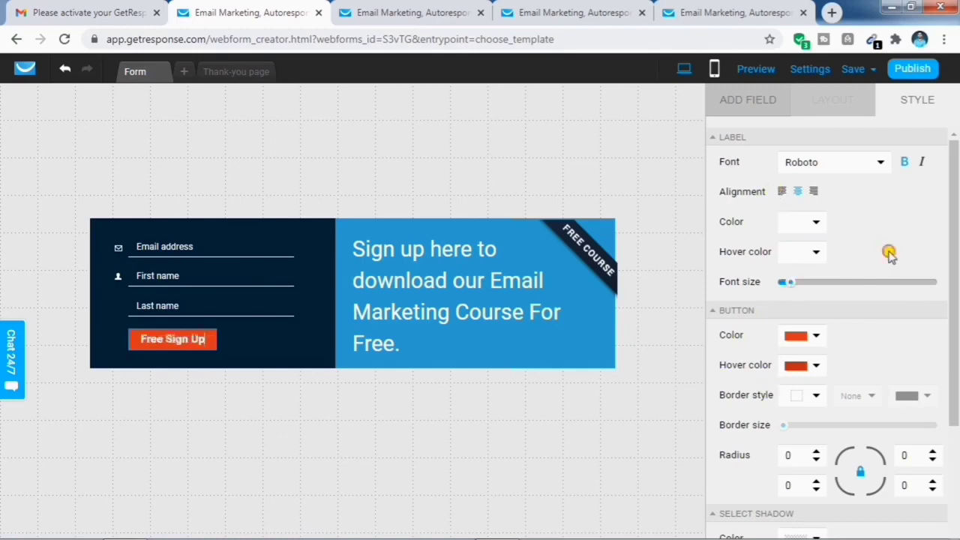
{"action": "left_click", "coordinate": [809, 334]}
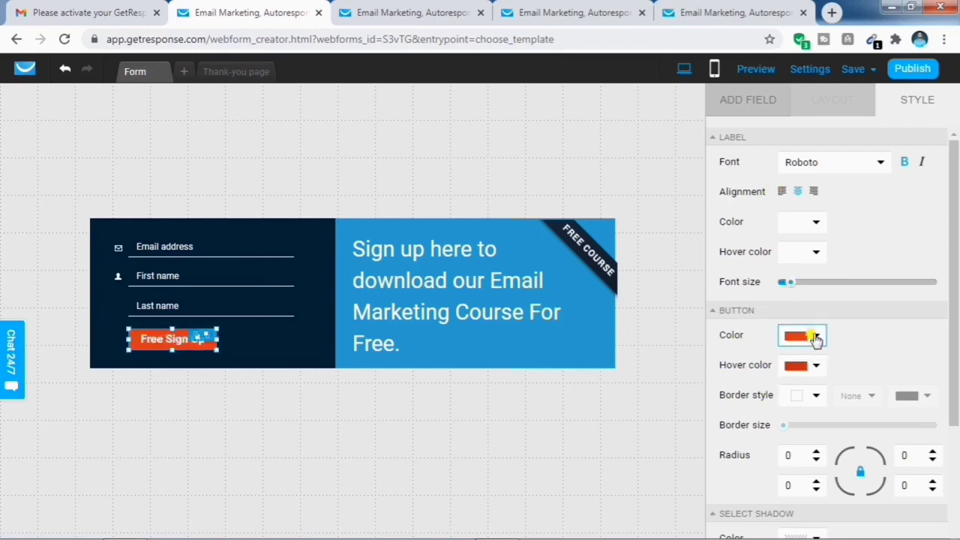
{"action": "left_click", "coordinate": [816, 337]}
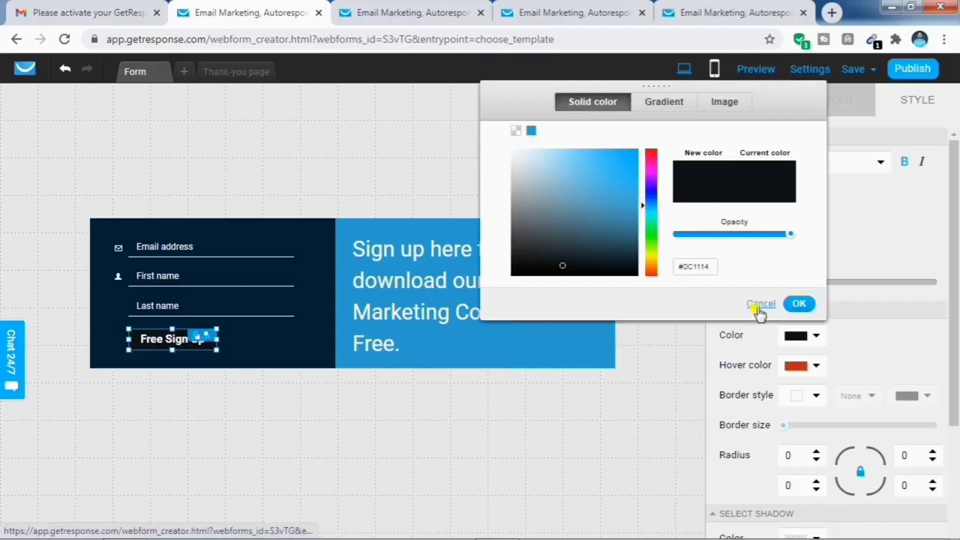
{"action": "left_click", "coordinate": [760, 306]}
Set the radius of all four corners of the Free Sign Up button to 10
{"action": "scroll", "coordinate": [853, 403], "scroll_direction": "down", "scroll_amount": 1}
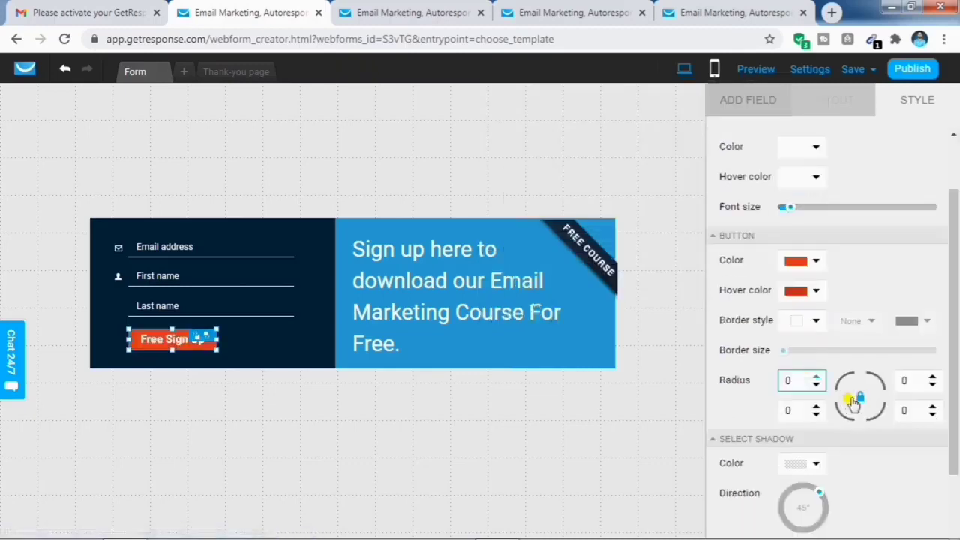
{"action": "left_click", "coordinate": [860, 399]}
{"action": "left_click", "coordinate": [862, 396]}
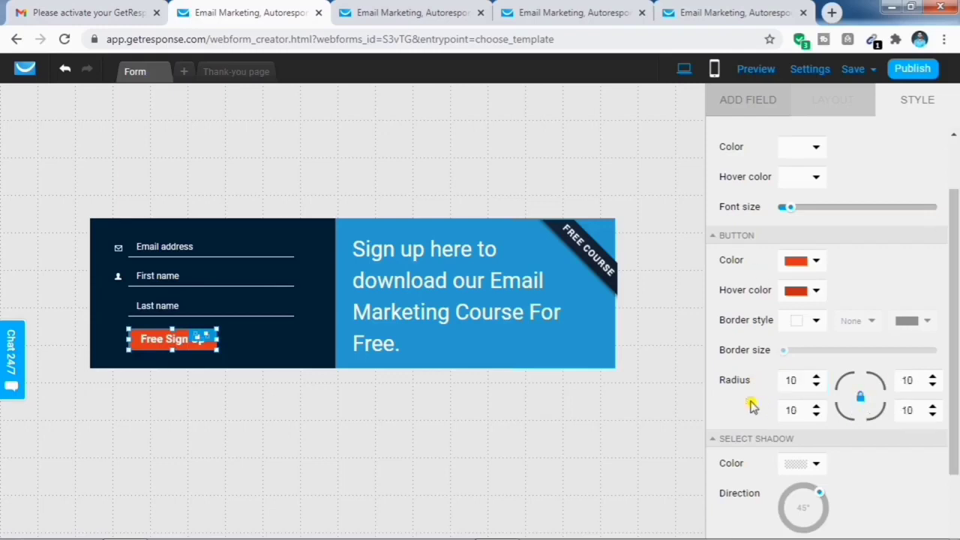
Make the background behind the input fields near-black and add a Privacy Badge in the blue area's lower-right corner
{"action": "left_click", "coordinate": [703, 409]}
{"action": "left_click_drag", "start_coordinate": [807, 478], "coordinate": [518, 341]}
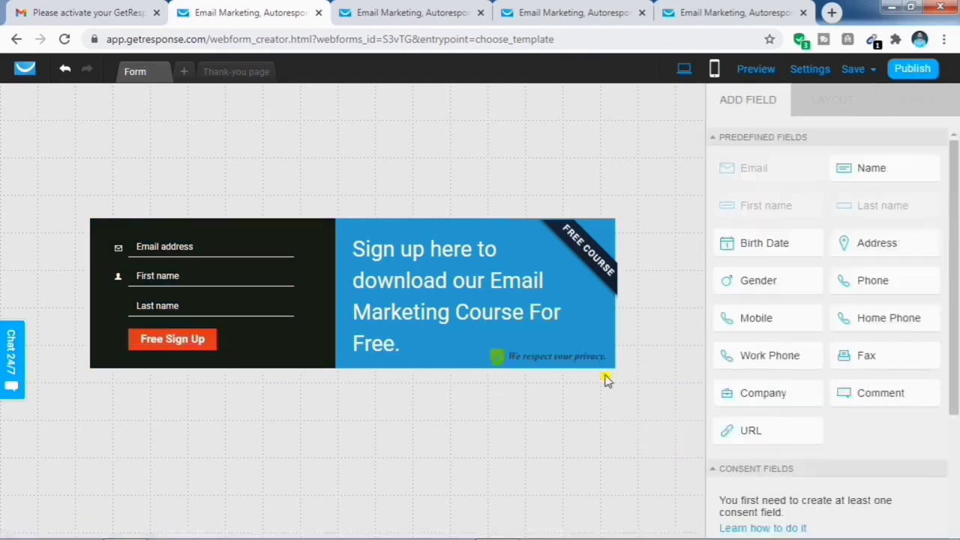
{"action": "left_click", "coordinate": [539, 356]}
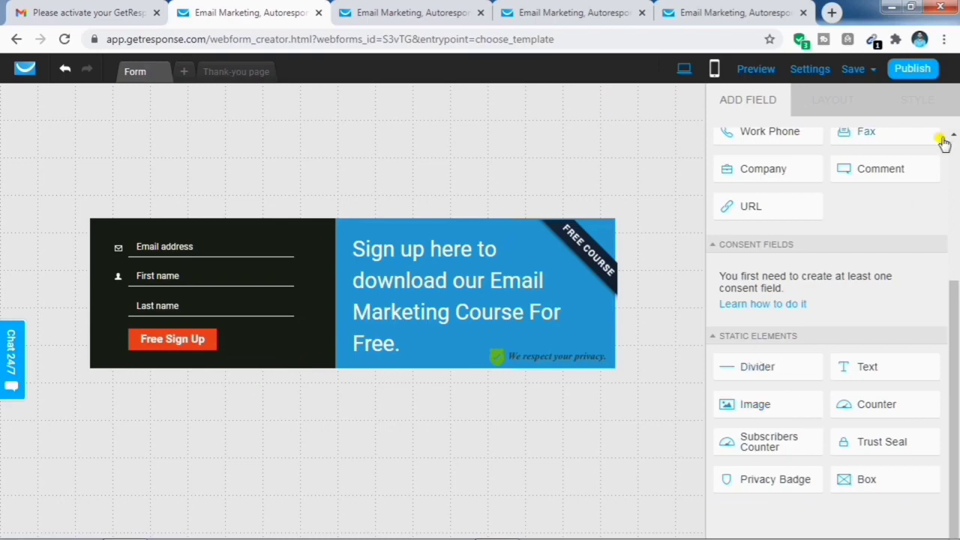
Preview the finished sign-up form and return to the form editor
{"action": "left_click", "coordinate": [757, 71]}
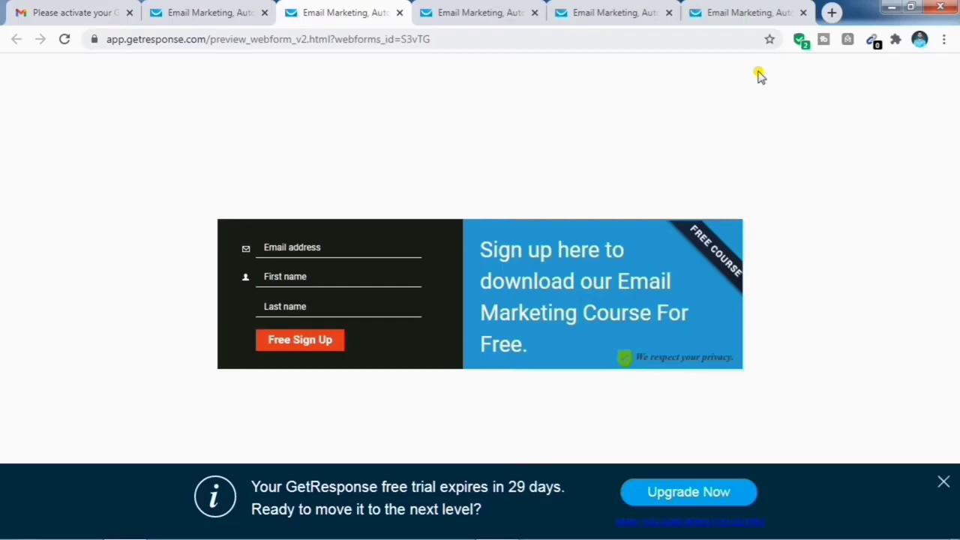
{"action": "left_click", "coordinate": [499, 13]}
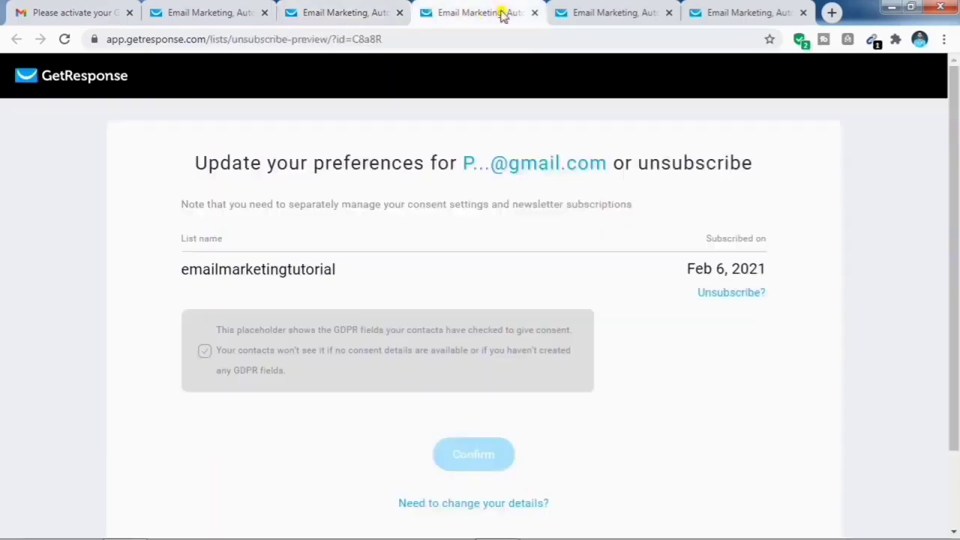
{"action": "left_click", "coordinate": [602, 13]}
{"action": "left_click", "coordinate": [189, 13]}
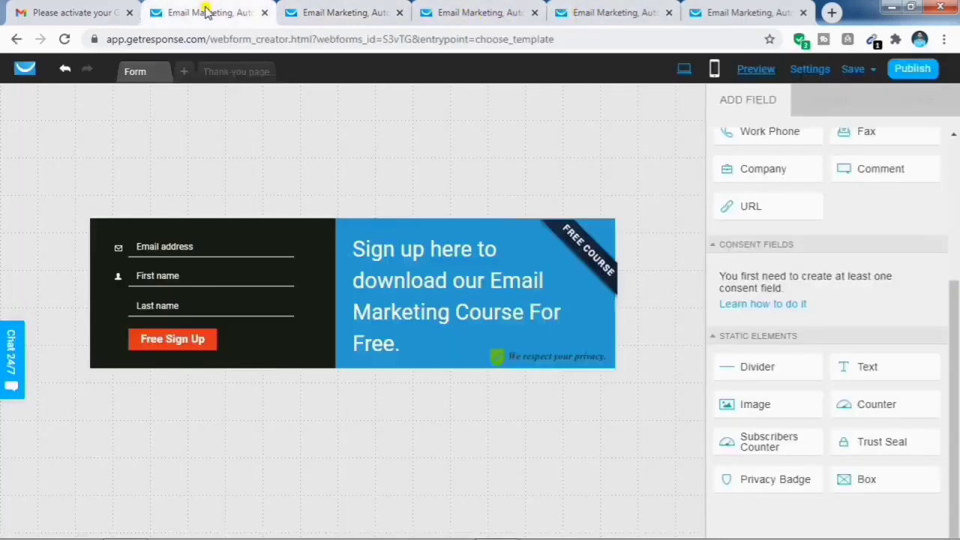
Rename the form "Email Marketing Course" in the form settings
{"action": "left_click", "coordinate": [802, 75]}
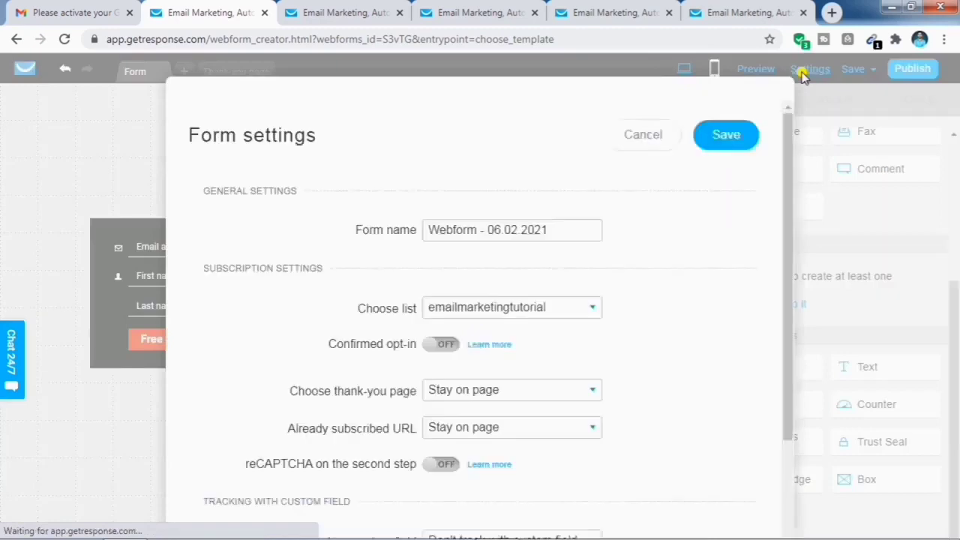
{"action": "type", "text": "Email"}
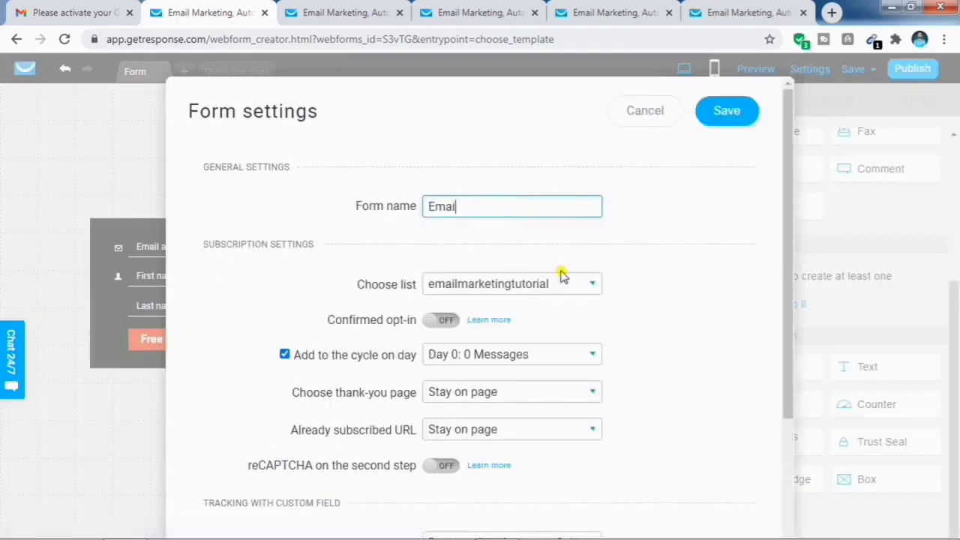
{"action": "type", "text": " Marketing Course"}
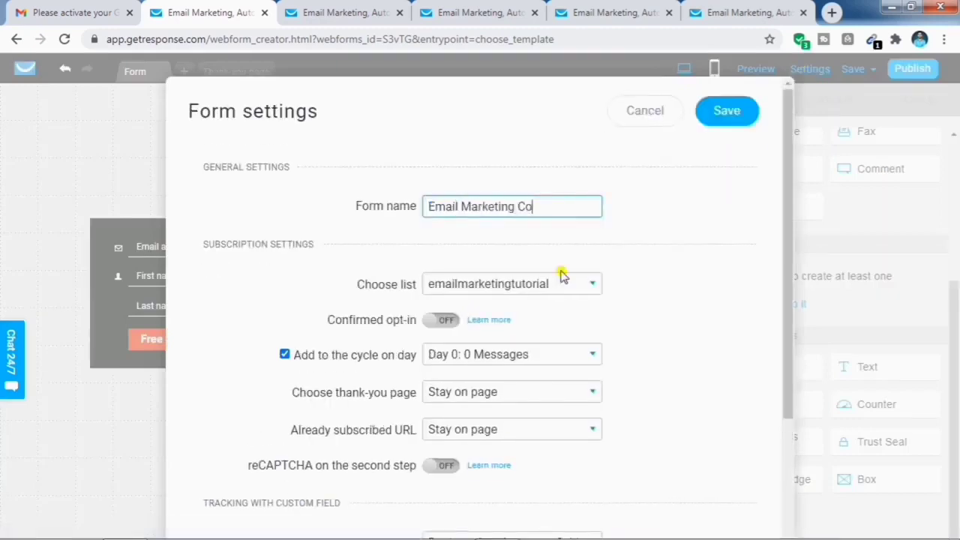
{"action": "left_click", "coordinate": [675, 250]}
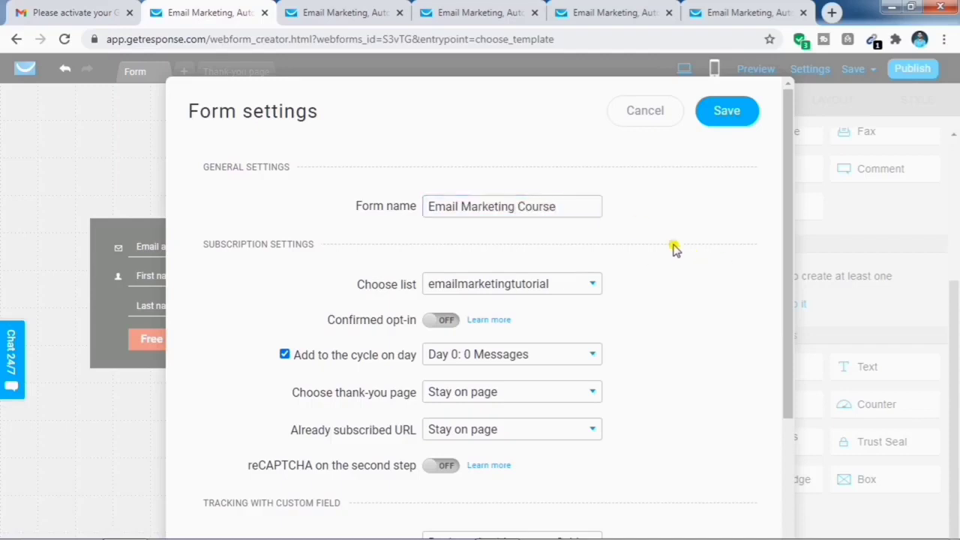
Look at the contact lists available for the form and at its Confirmed opt-in setting
{"action": "left_click", "coordinate": [589, 283]}
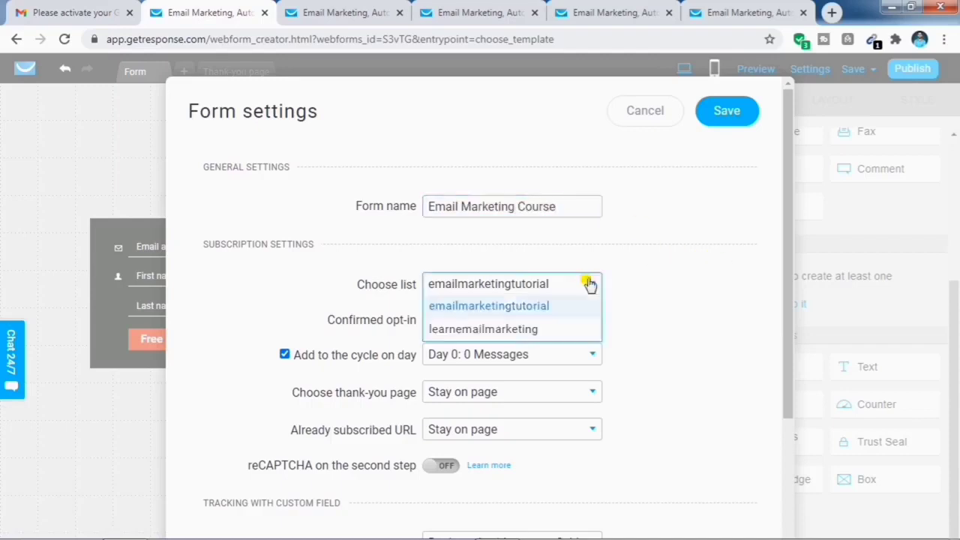
{"action": "left_click", "coordinate": [589, 284]}
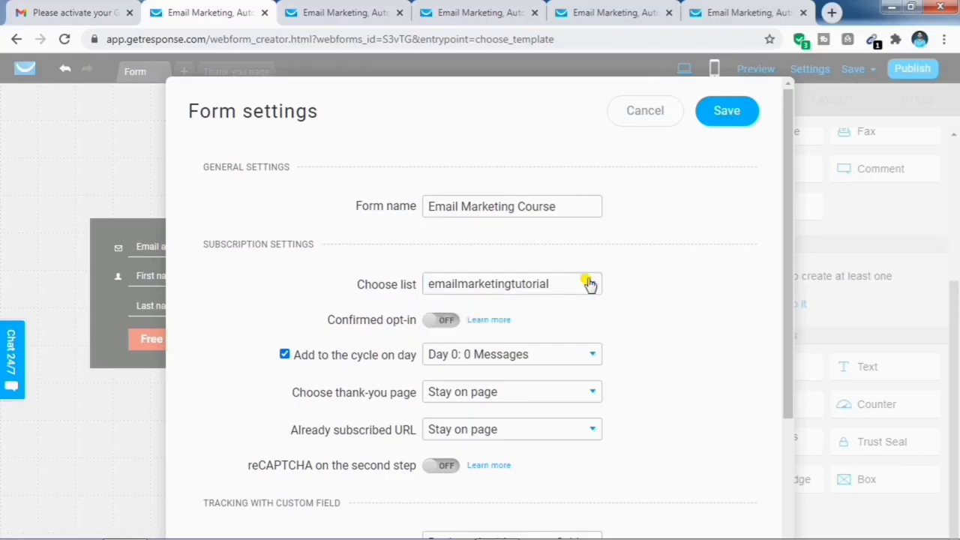
{"action": "left_click", "coordinate": [454, 321]}
{"action": "left_click", "coordinate": [453, 320]}
Check the cycle day options and turn off adding new subscribers to the cycle
{"action": "left_click", "coordinate": [592, 359]}
{"action": "left_click", "coordinate": [592, 360]}
{"action": "left_click", "coordinate": [292, 354]}
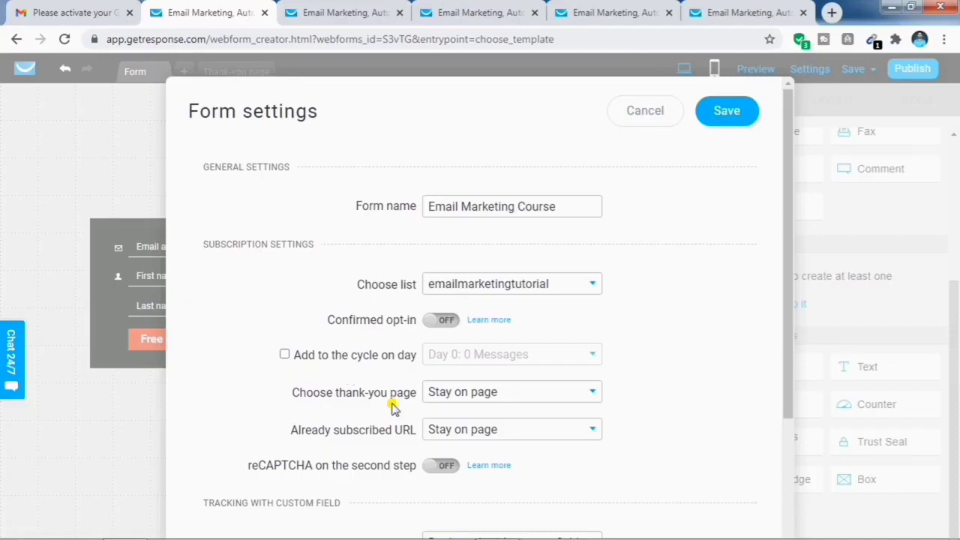
Look at the options available for the form's thank-you page and its already subscribed URL
{"action": "left_click", "coordinate": [572, 398]}
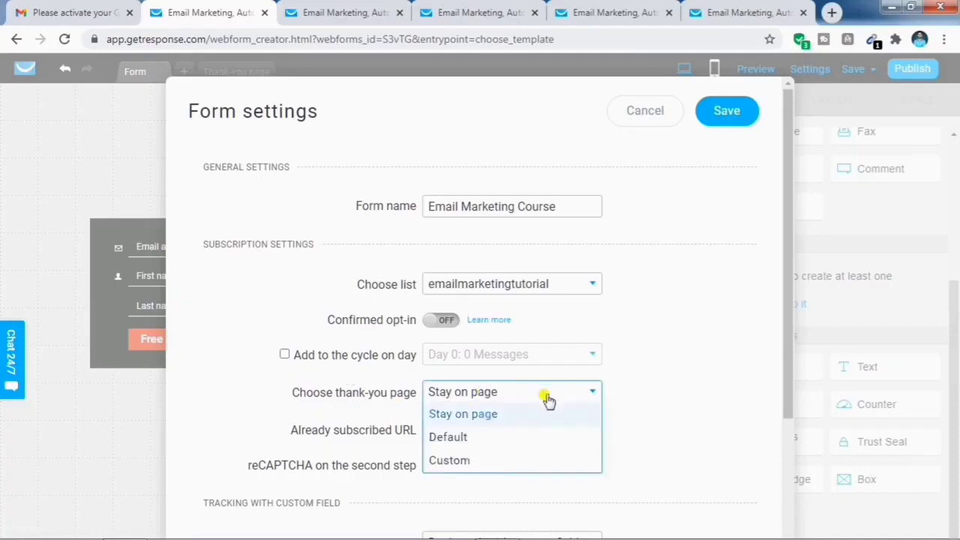
{"action": "left_click", "coordinate": [548, 400]}
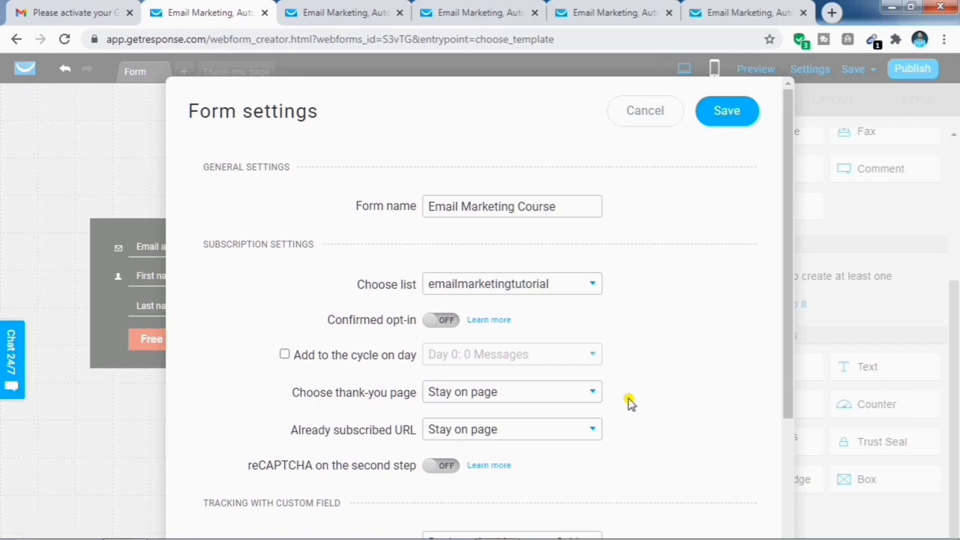
{"action": "left_click", "coordinate": [550, 439]}
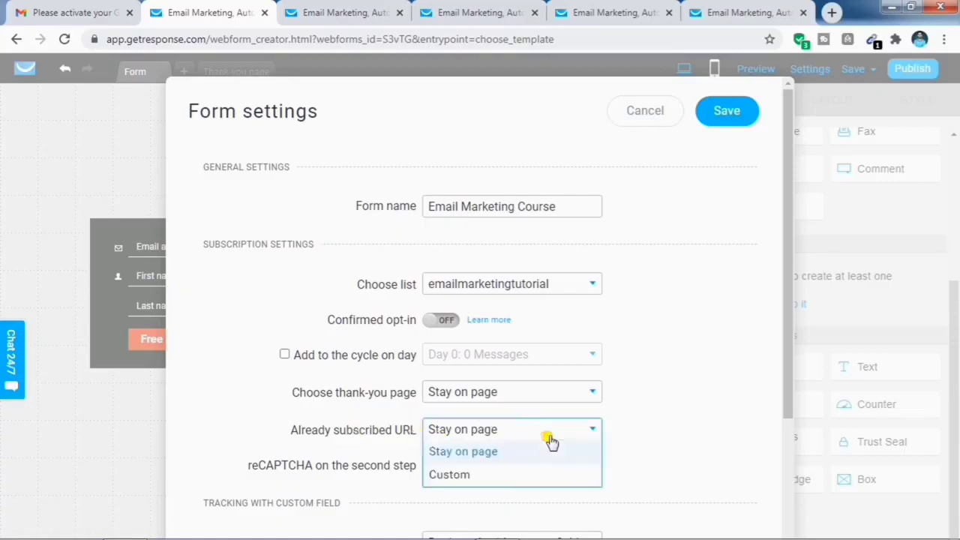
{"action": "left_click", "coordinate": [575, 431]}
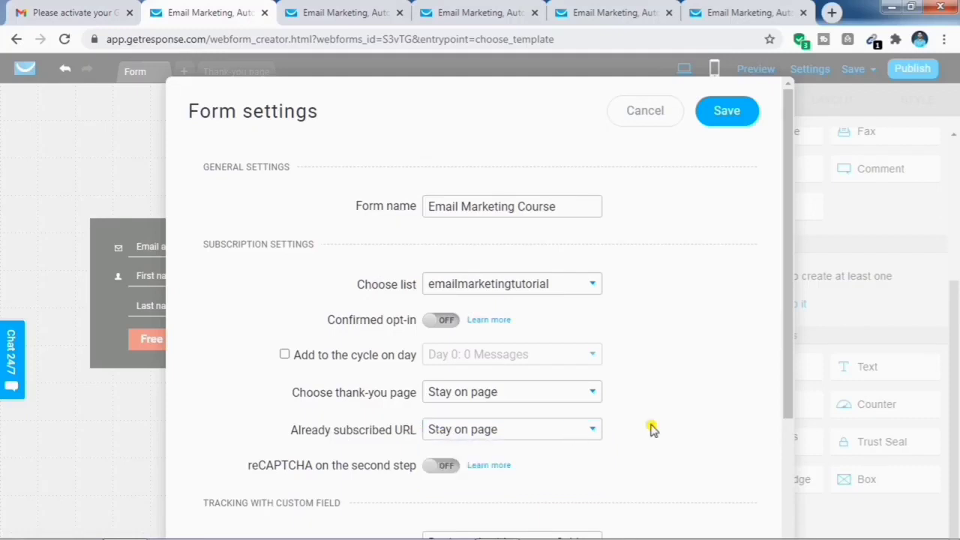
Check the remaining form settings, save them and publish the form
{"action": "scroll", "coordinate": [651, 428], "scroll_direction": "down", "scroll_amount": 1}
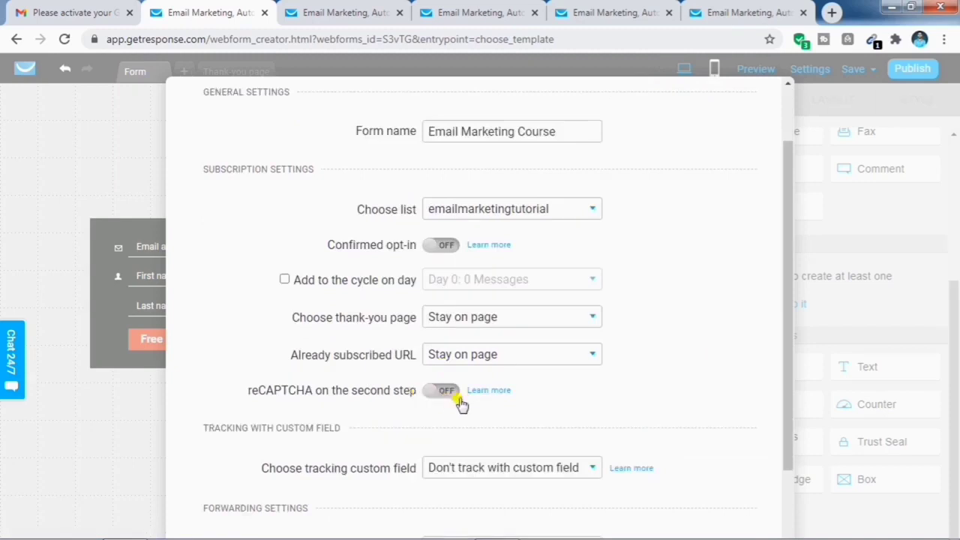
{"action": "scroll", "coordinate": [460, 402], "scroll_direction": "down", "scroll_amount": 2}
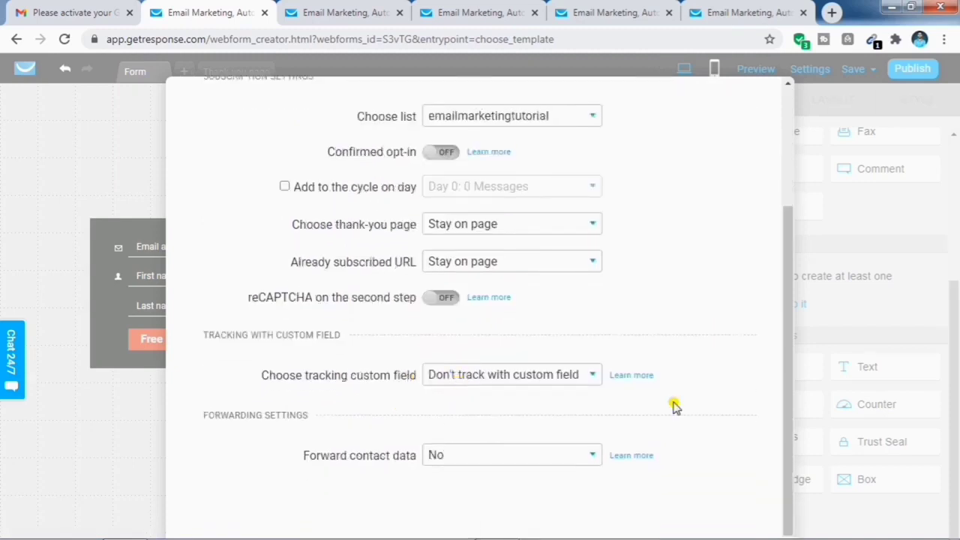
{"action": "scroll", "coordinate": [672, 404], "scroll_direction": "up", "scroll_amount": 3}
{"action": "scroll", "coordinate": [672, 405], "scroll_direction": "down", "scroll_amount": 1}
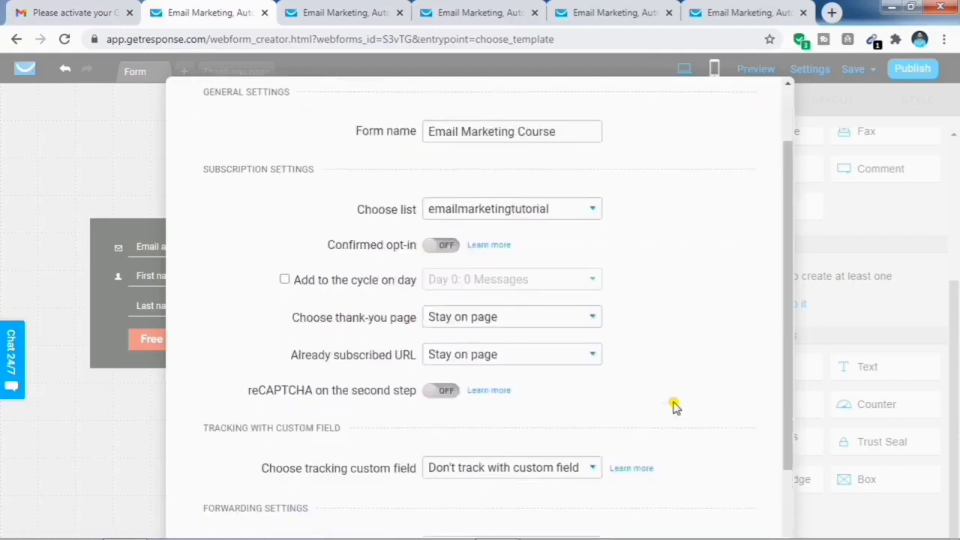
{"action": "scroll", "coordinate": [653, 414], "scroll_direction": "up", "scroll_amount": 1}
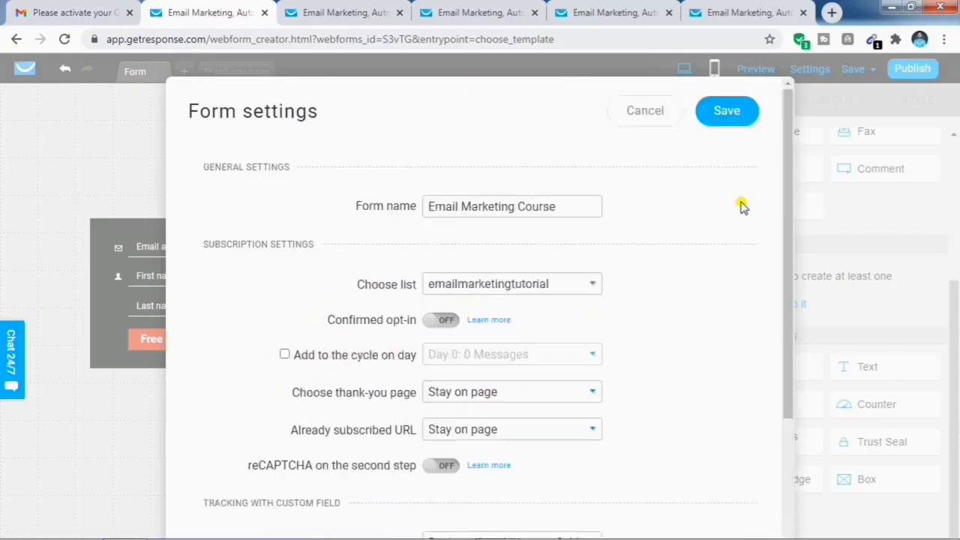
{"action": "left_click", "coordinate": [718, 116]}
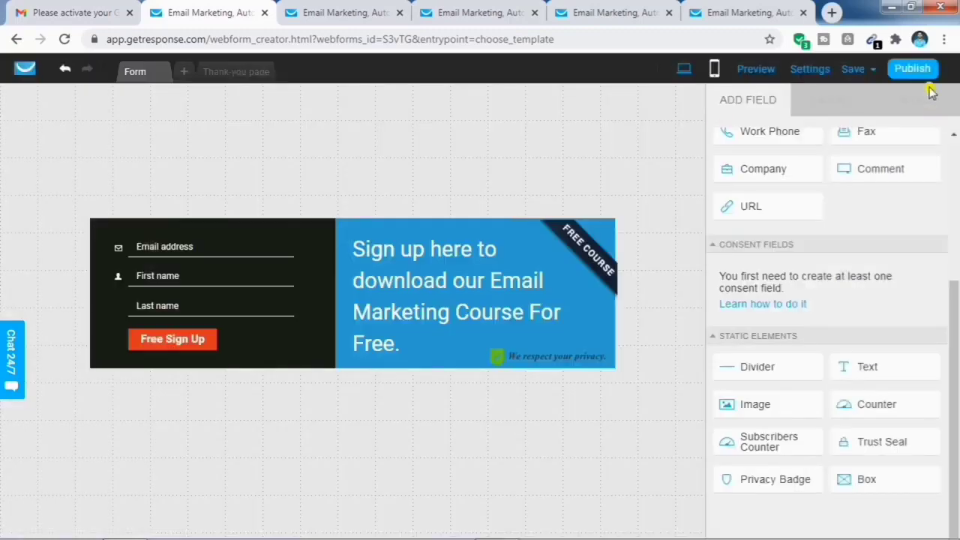
{"action": "left_click", "coordinate": [905, 72]}
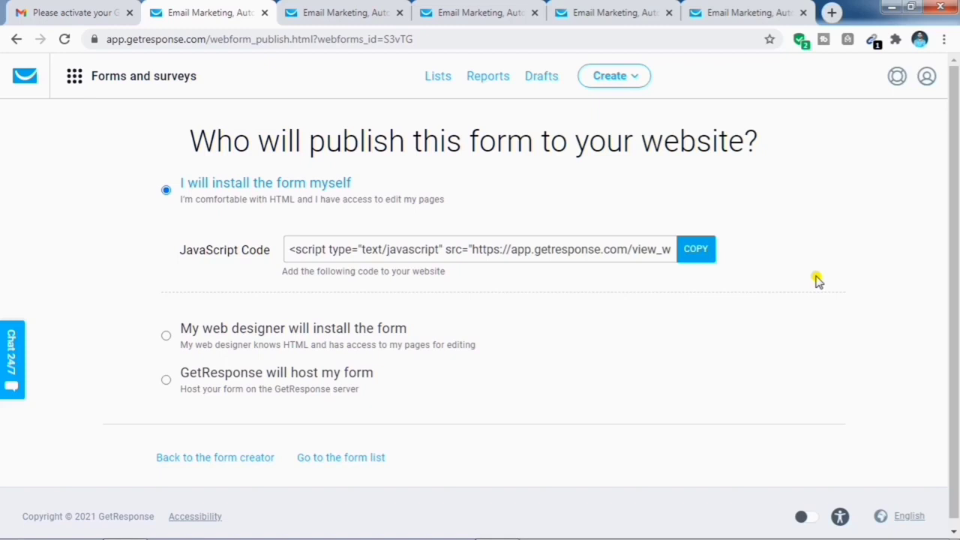
Go to the conversion funnel tool and start creating a new funnel
{"action": "left_click", "coordinate": [438, 78]}
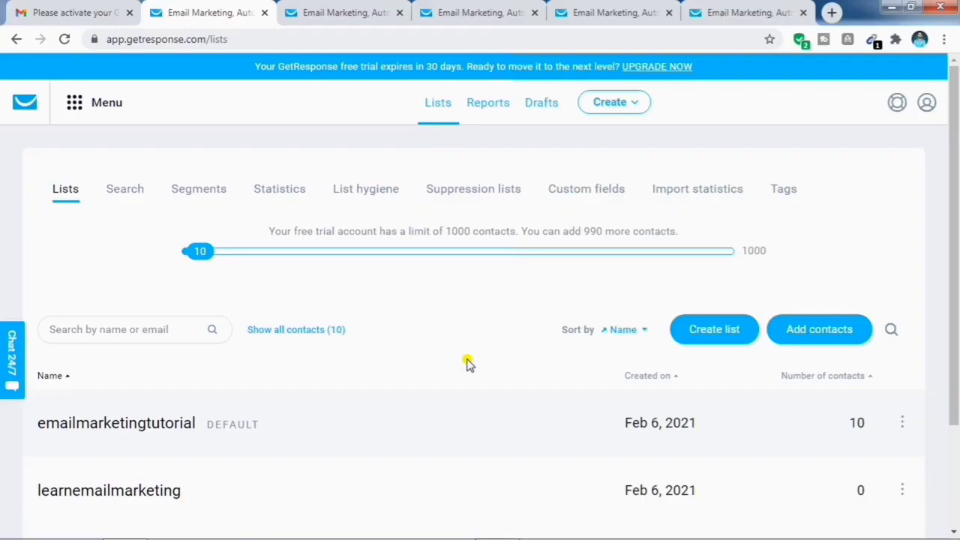
{"action": "left_click", "coordinate": [73, 108]}
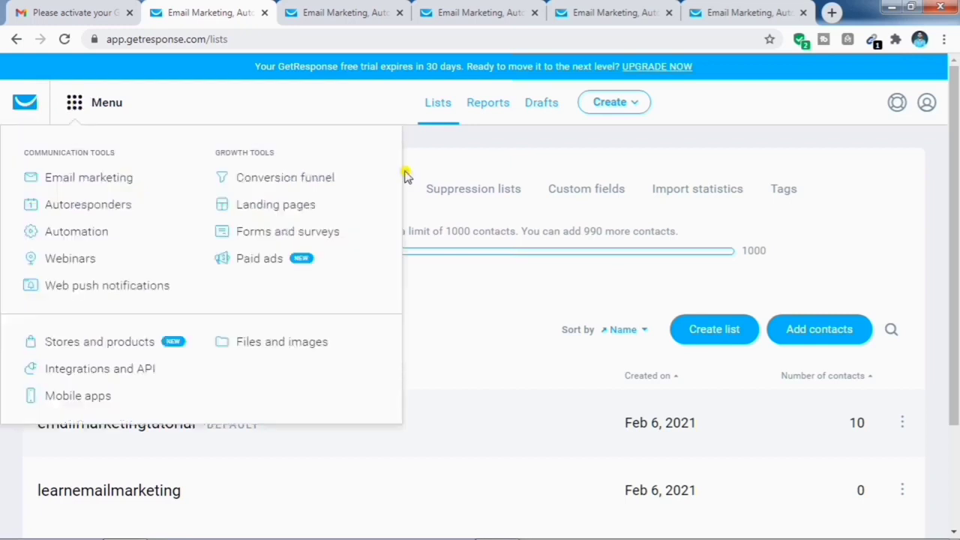
{"action": "left_click", "coordinate": [301, 187]}
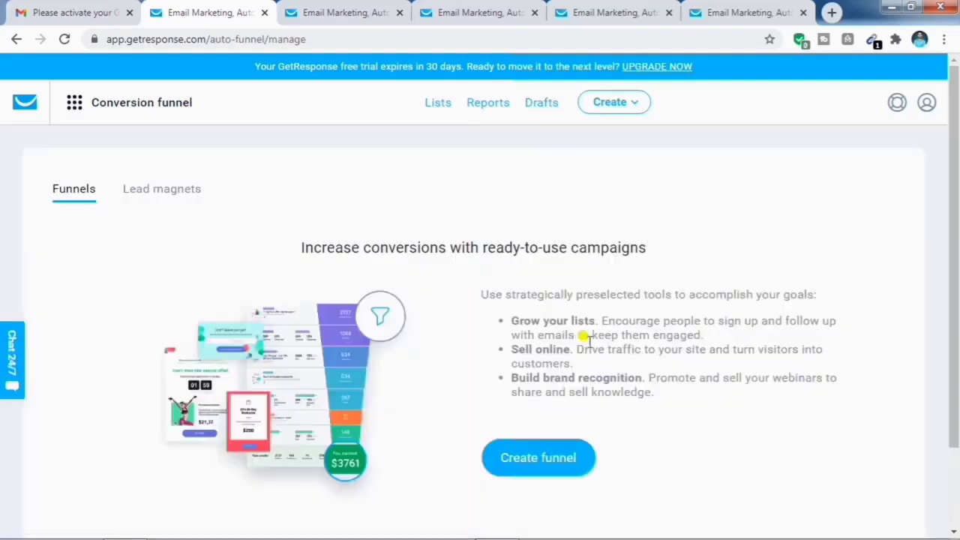
{"action": "scroll", "coordinate": [589, 334], "scroll_direction": "down", "scroll_amount": 1}
{"action": "left_click", "coordinate": [530, 396]}
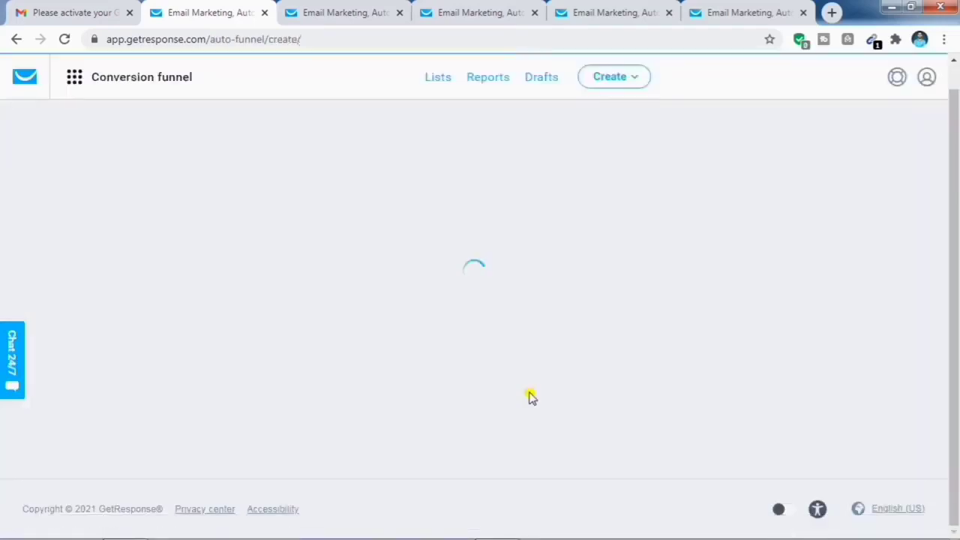
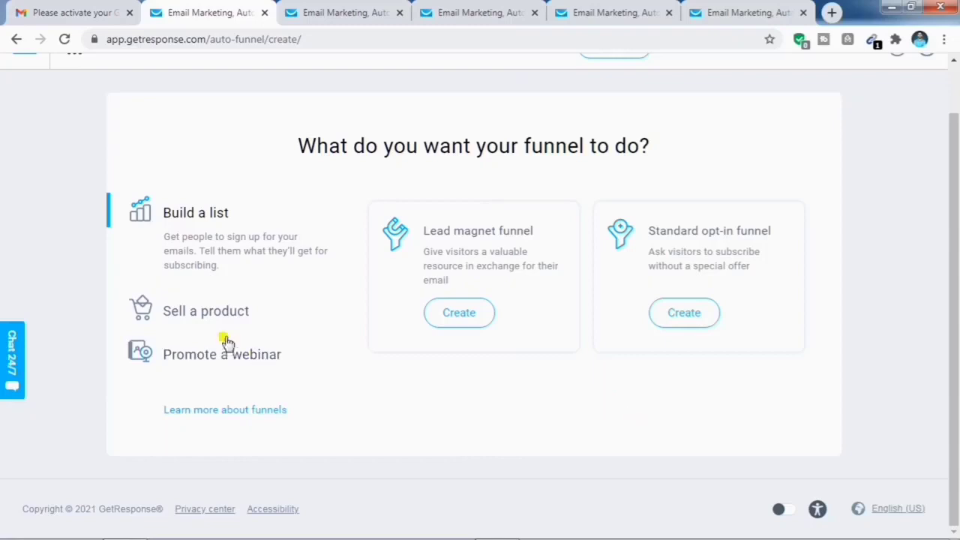
Compare the funnel types for selling a product and promoting a webinar with those for building a list
{"action": "left_click", "coordinate": [239, 312]}
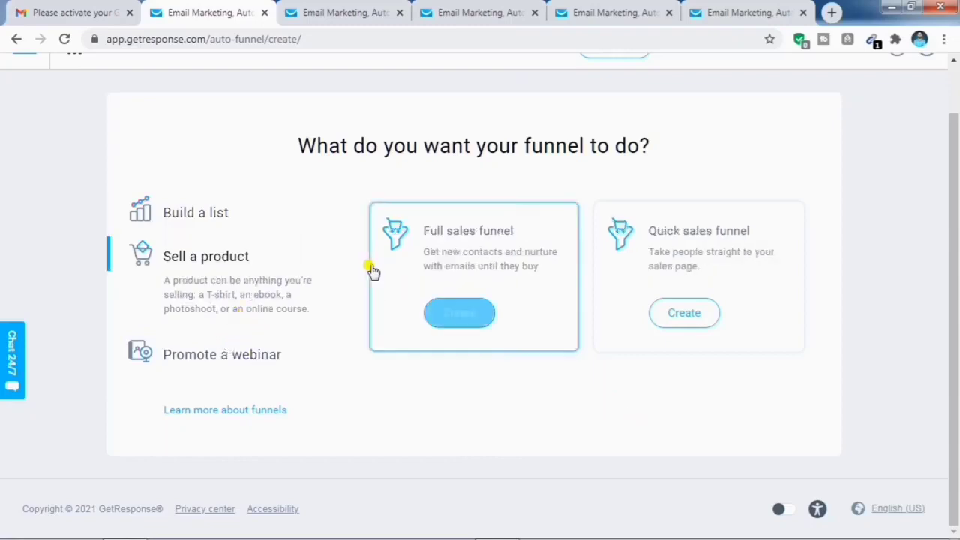
{"action": "left_click", "coordinate": [216, 367]}
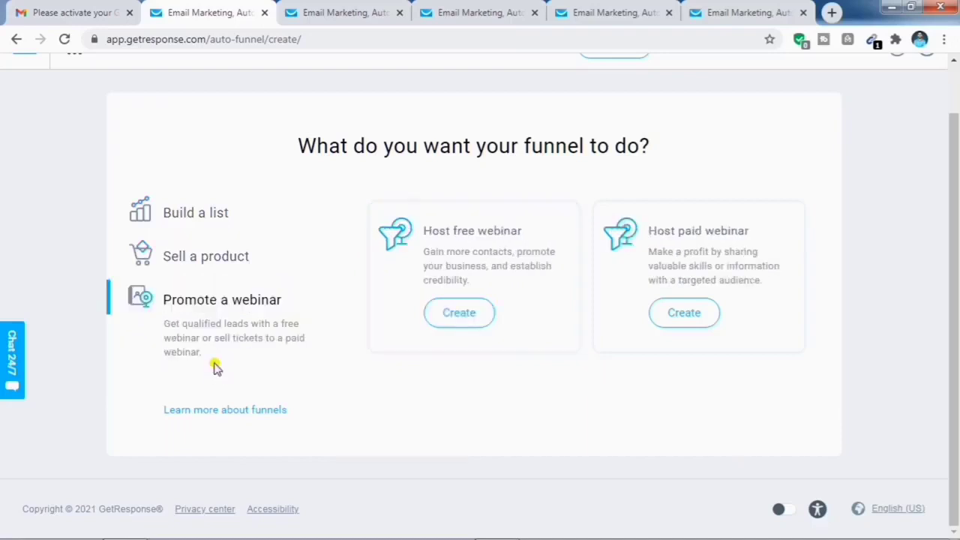
{"action": "left_click", "coordinate": [224, 218]}
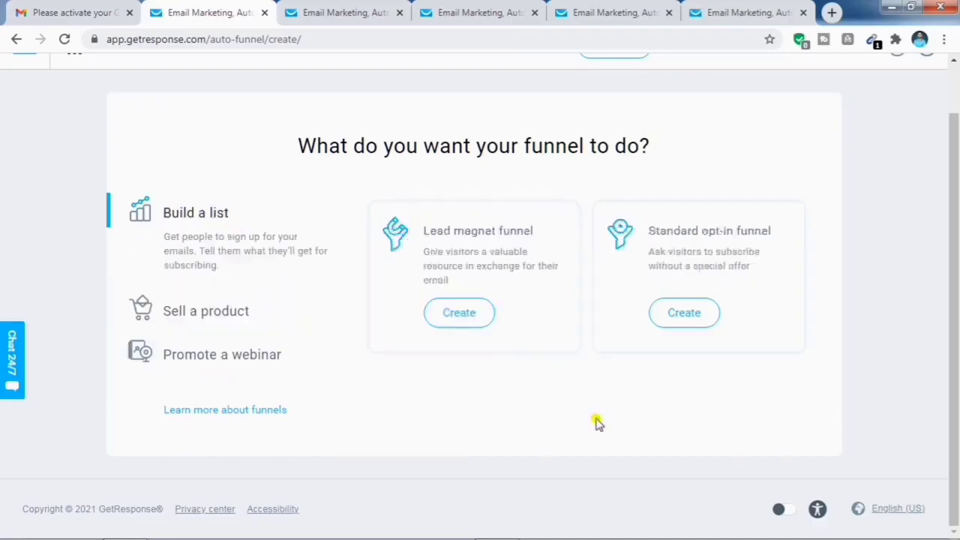
Create a lead magnet funnel for building a list and name it "Free Course"
{"action": "left_click", "coordinate": [471, 316]}
{"action": "type", "text": "Email"}
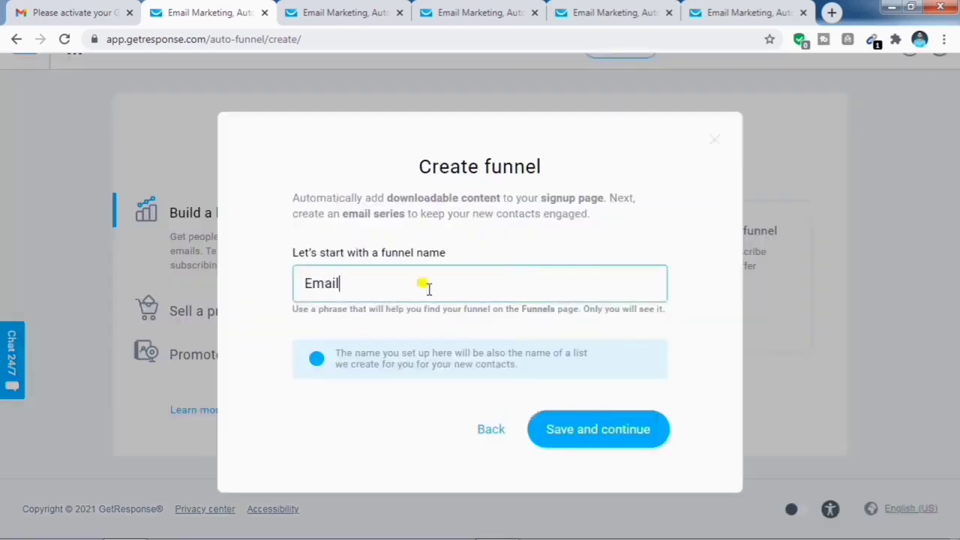
{"action": "key", "text": "BackSpace"}
{"action": "key", "text": "BackSpace"}
{"action": "key", "text": "BackSpace"}
{"action": "key", "text": "BackSpace"}
{"action": "key", "text": "BackSpace"}
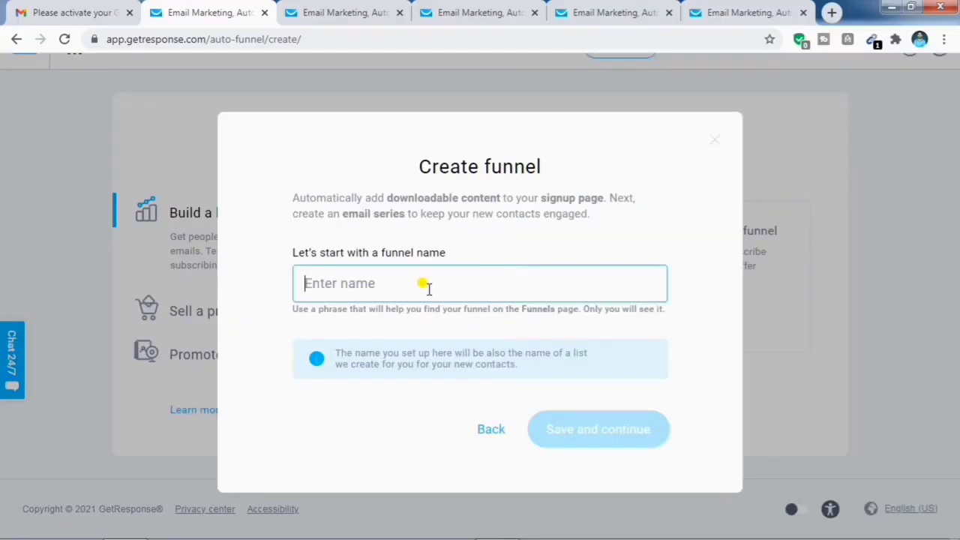
{"action": "type", "text": "Free"}
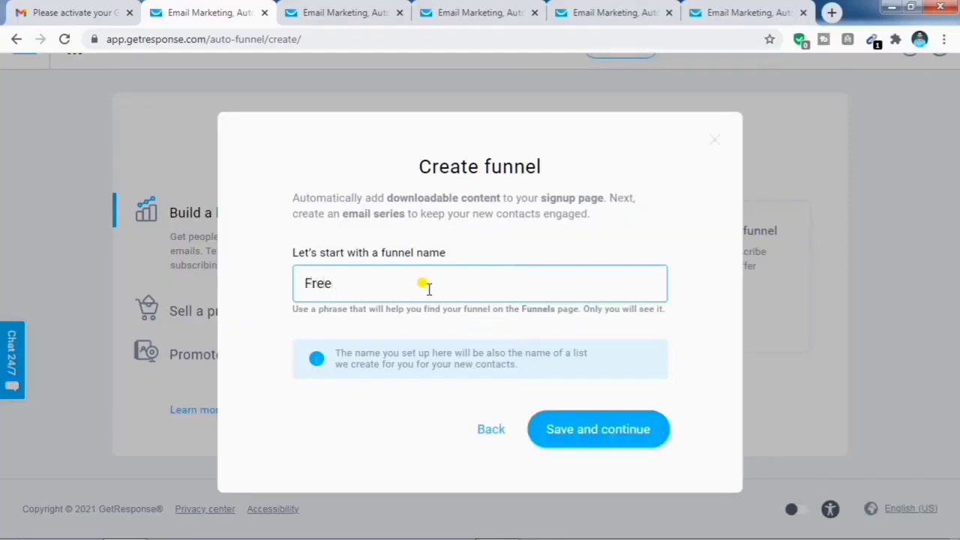
{"action": "type", "text": " Course"}
{"action": "left_click", "coordinate": [590, 430]}
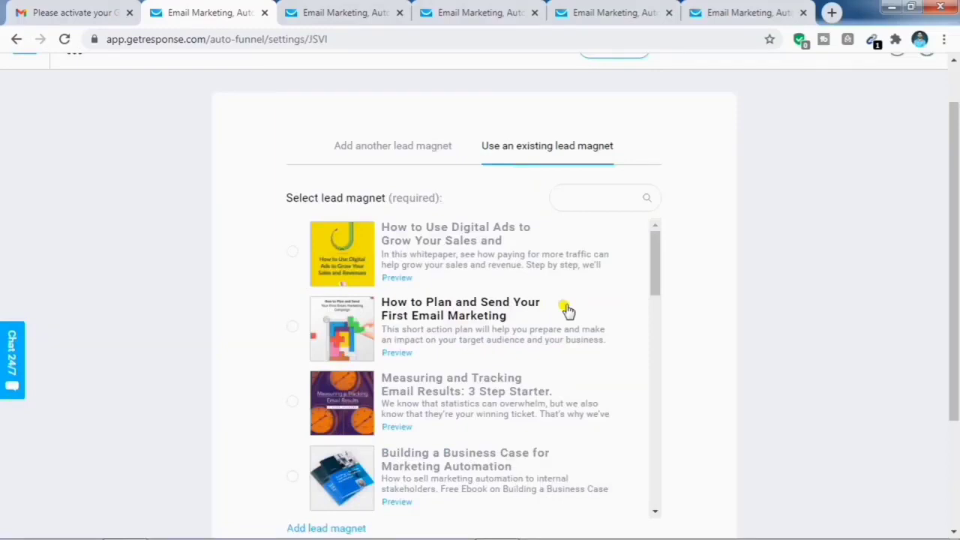
Add a new lead magnet with file name "Free Course" and a description offering to learn email marketing for free with the instructor, by name
{"action": "scroll", "coordinate": [566, 310], "scroll_direction": "down", "scroll_amount": 4}
{"action": "scroll", "coordinate": [687, 343], "scroll_direction": "down", "scroll_amount": 2}
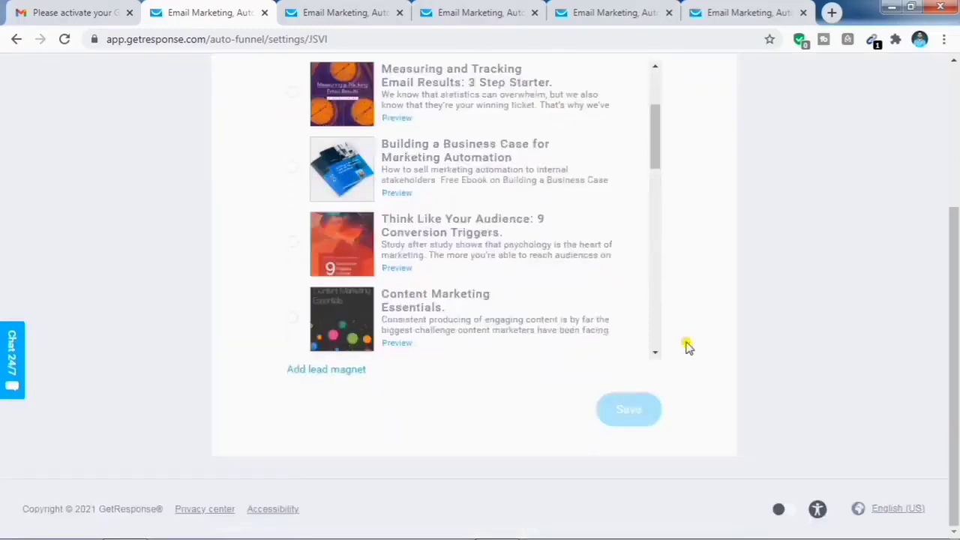
{"action": "left_click", "coordinate": [301, 380]}
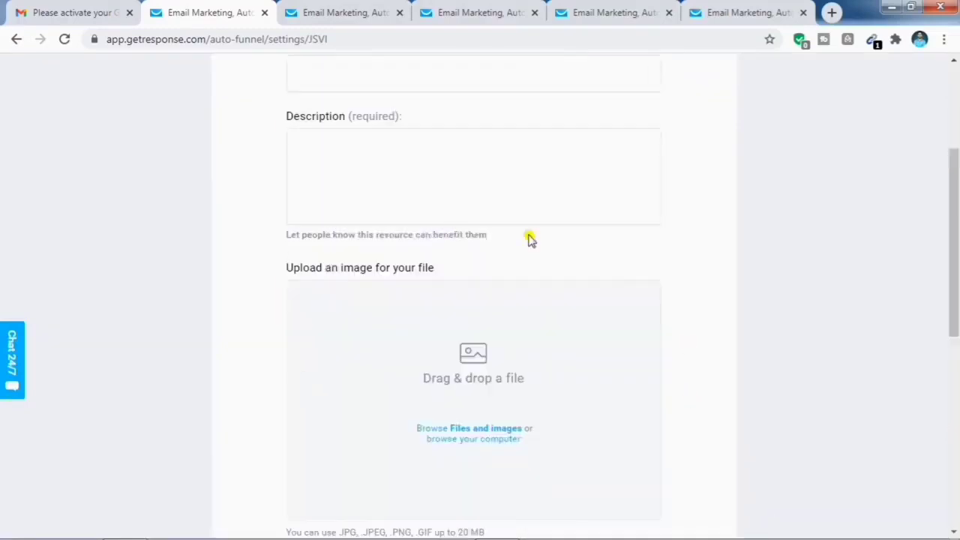
{"action": "scroll", "coordinate": [532, 232], "scroll_direction": "up", "scroll_amount": 2}
{"action": "left_click", "coordinate": [371, 234]}
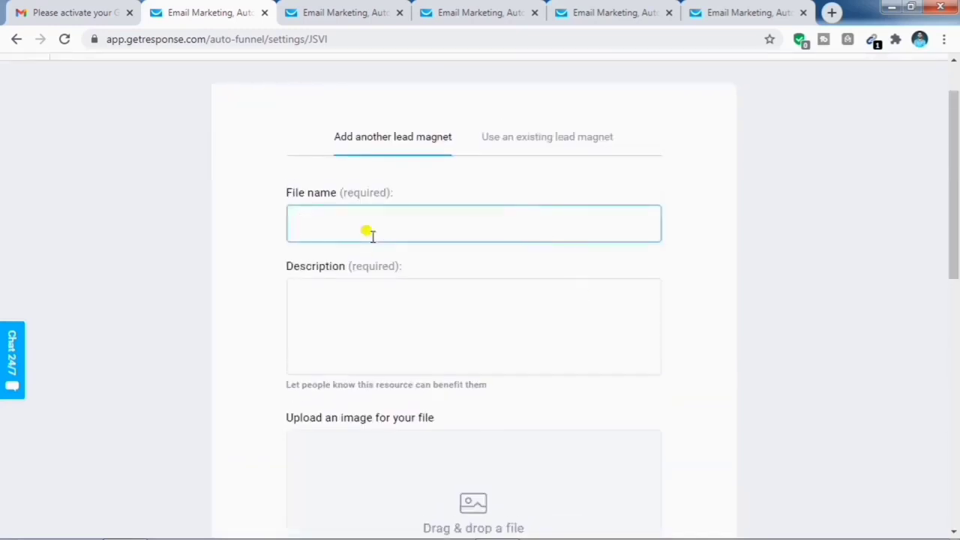
{"action": "type", "text": "Free Course"}
{"action": "left_click", "coordinate": [422, 293]}
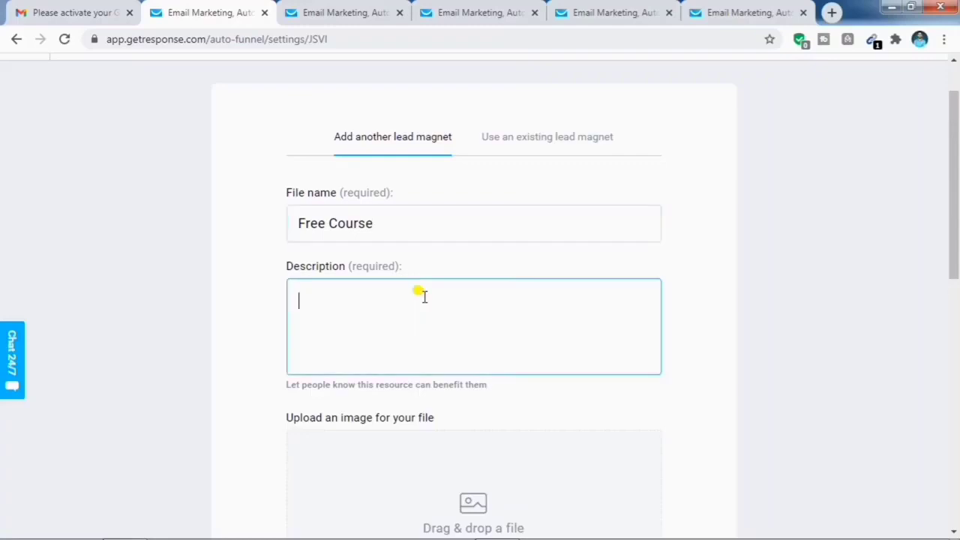
{"action": "type", "text": "Learn Email Marketing For Free With Manish"}
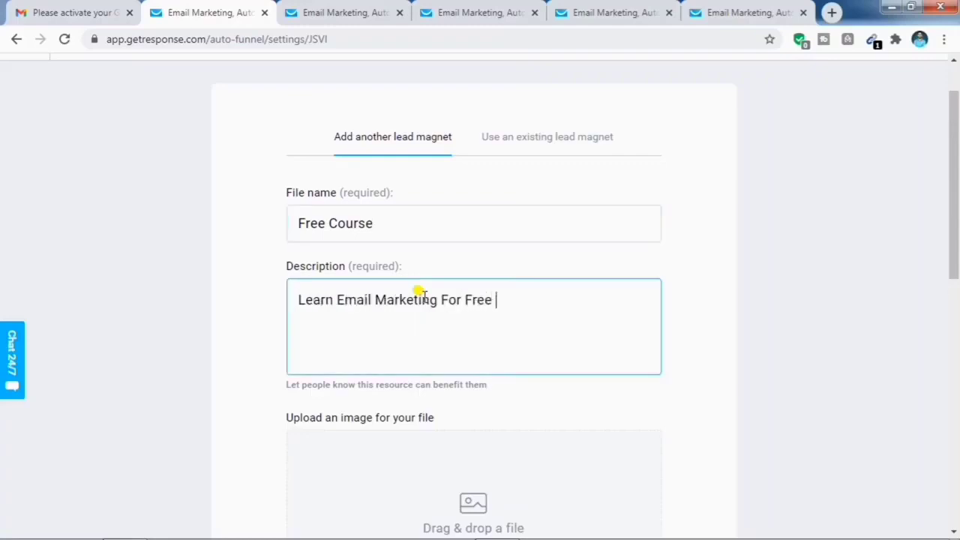
{"action": "left_click", "coordinate": [454, 320]}
Upload Image For Marketing.png from the computer to the Main folder for the lead magnet's image
{"action": "scroll", "coordinate": [585, 405], "scroll_direction": "down", "scroll_amount": 2}
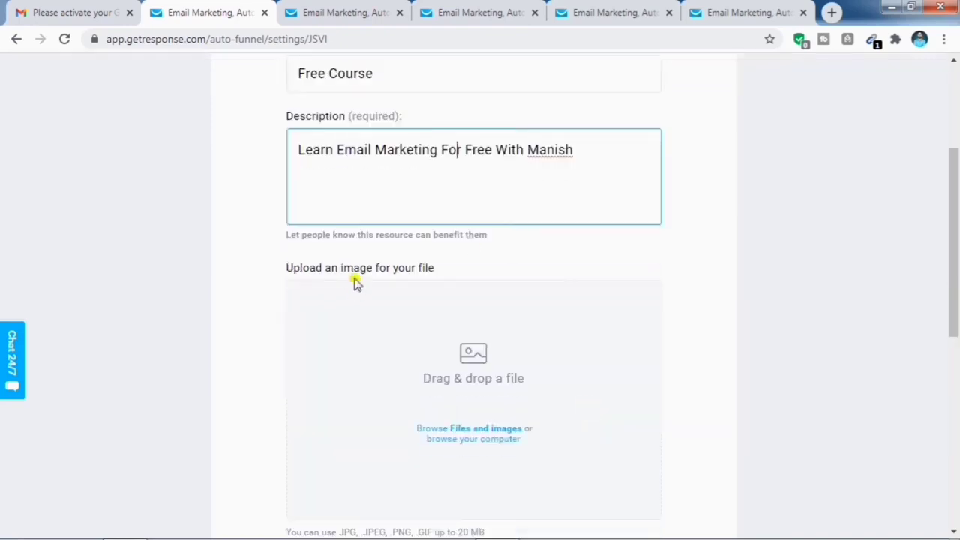
{"action": "scroll", "coordinate": [480, 369], "scroll_direction": "down", "scroll_amount": 2}
{"action": "left_click", "coordinate": [458, 279]}
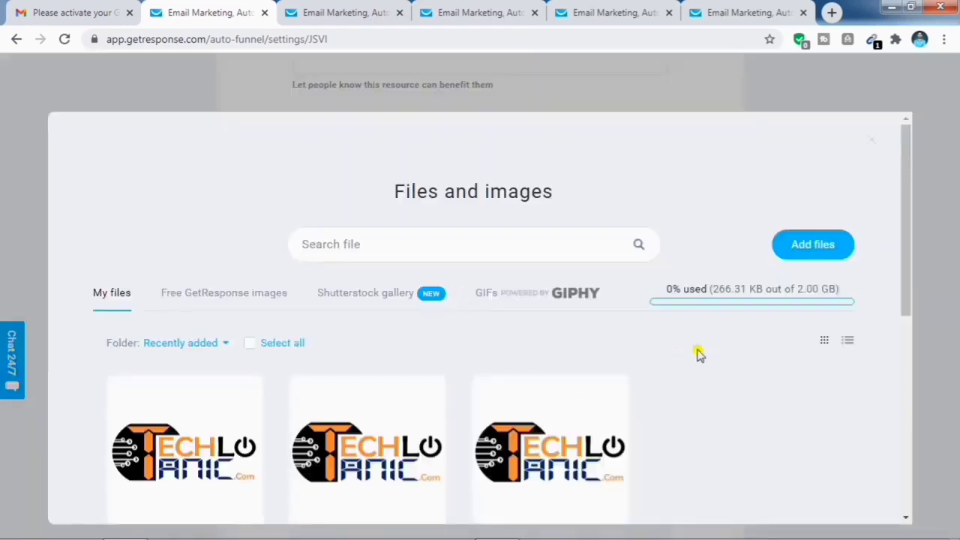
{"action": "left_click", "coordinate": [799, 255]}
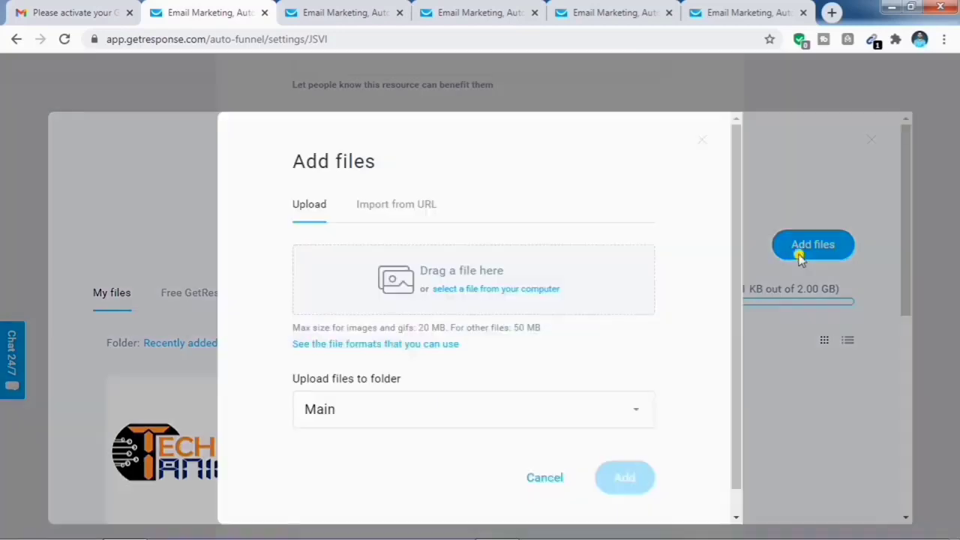
{"action": "left_click", "coordinate": [494, 290]}
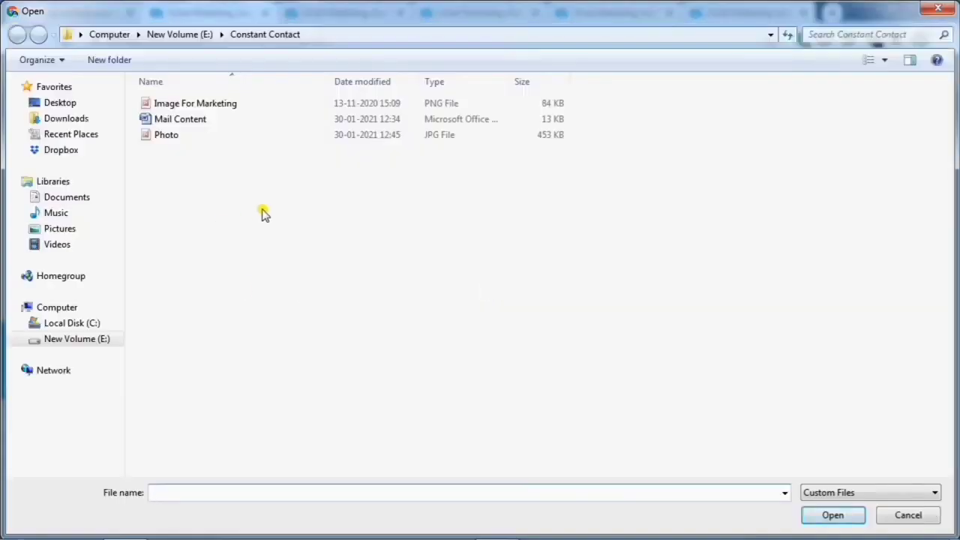
{"action": "left_click", "coordinate": [197, 105]}
{"action": "double_click", "coordinate": [196, 105]}
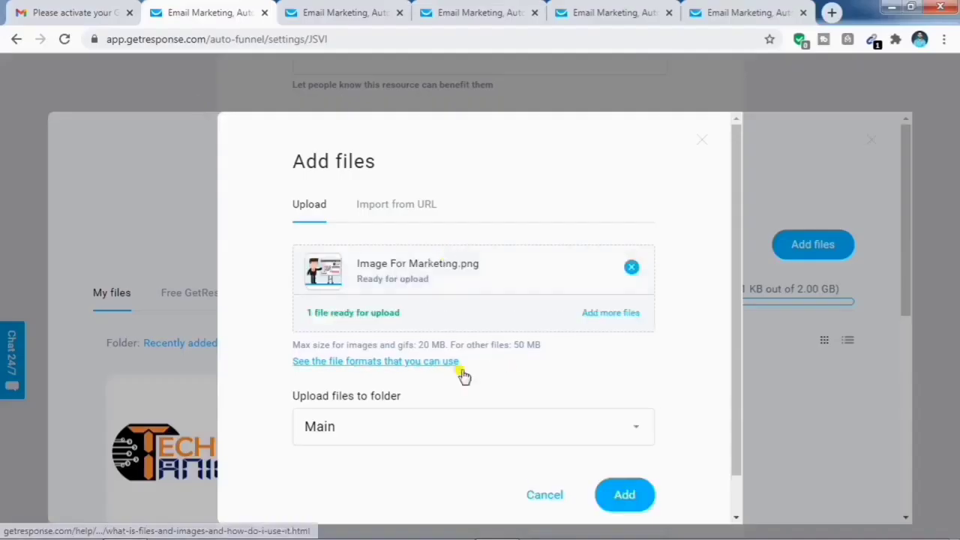
{"action": "left_click", "coordinate": [623, 496]}
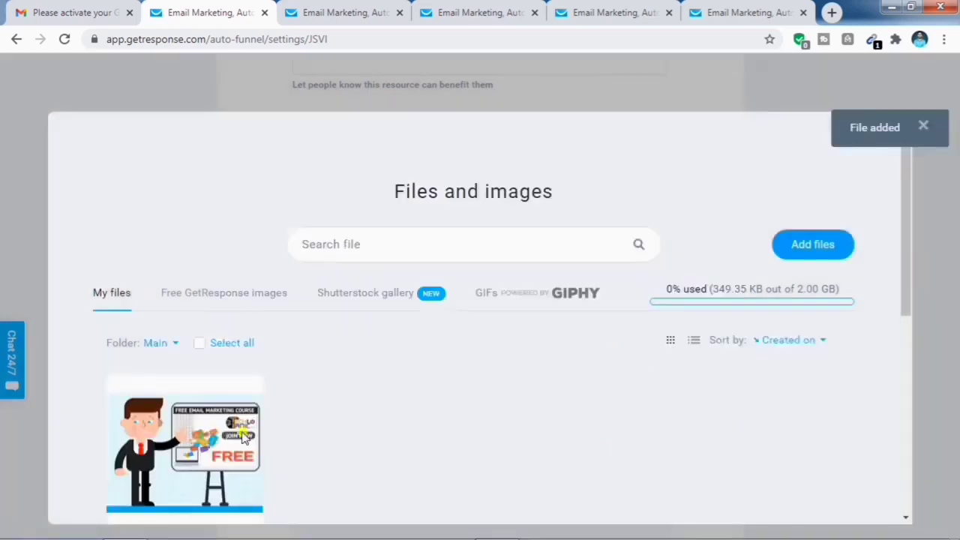
Use the uploaded marketing picture as the lead magnet's image and confirm its crop
{"action": "left_click", "coordinate": [180, 453]}
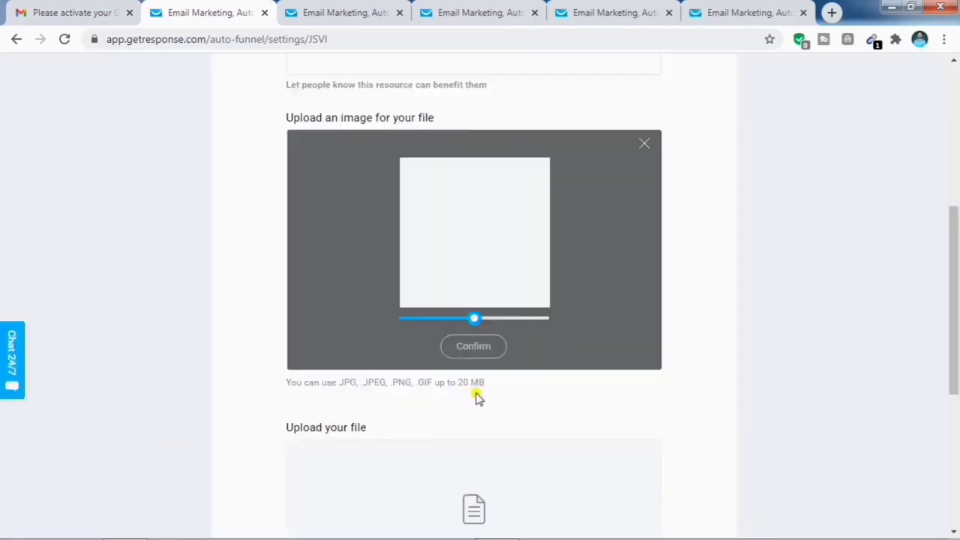
{"action": "left_click", "coordinate": [473, 345]}
{"action": "scroll", "coordinate": [679, 265], "scroll_direction": "up", "scroll_amount": 1}
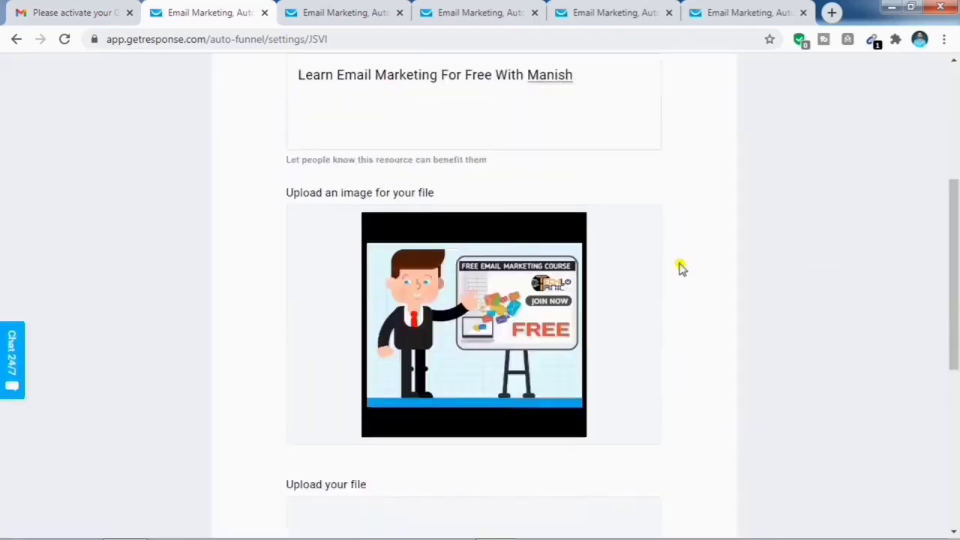
Upload Email Marketing Course Test.pdf as the lead magnet's file and add the lead magnet to the funnel
{"action": "scroll", "coordinate": [670, 220], "scroll_direction": "down", "scroll_amount": 4}
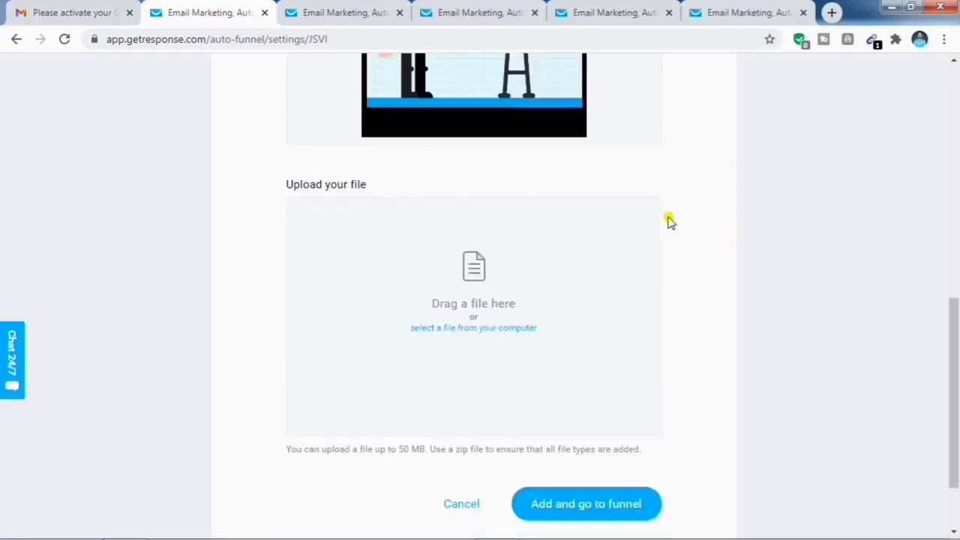
{"action": "left_click", "coordinate": [518, 328]}
{"action": "double_click", "coordinate": [272, 118]}
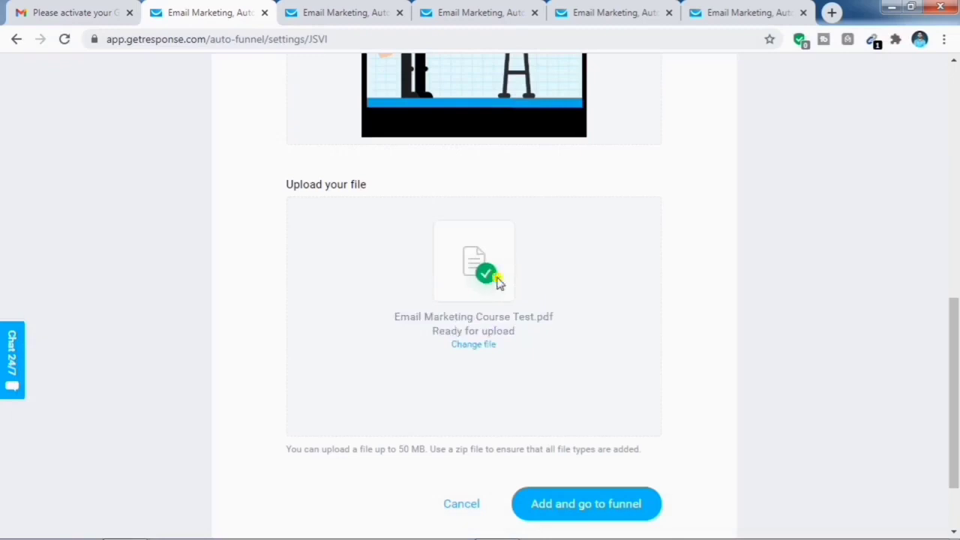
{"action": "scroll", "coordinate": [670, 349], "scroll_direction": "down", "scroll_amount": 2}
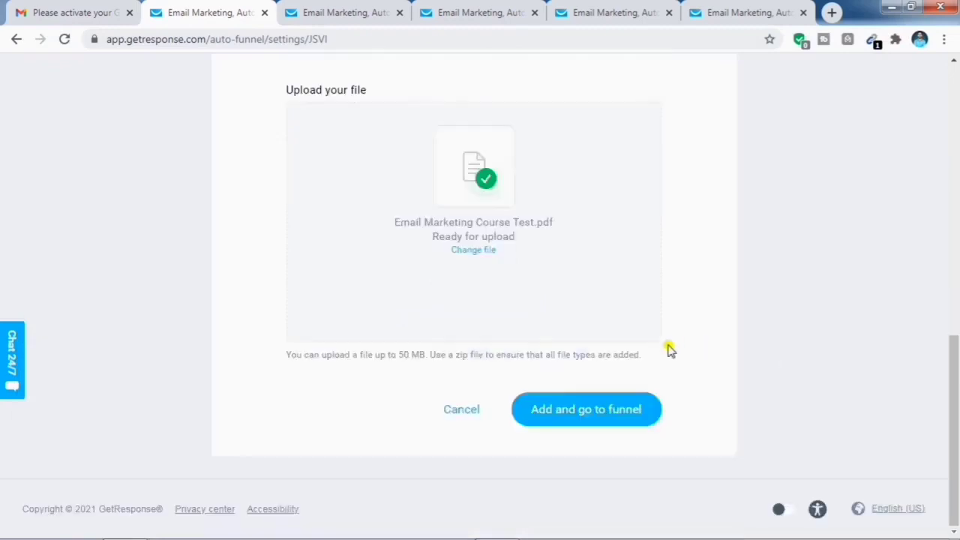
{"action": "left_click", "coordinate": [593, 420]}
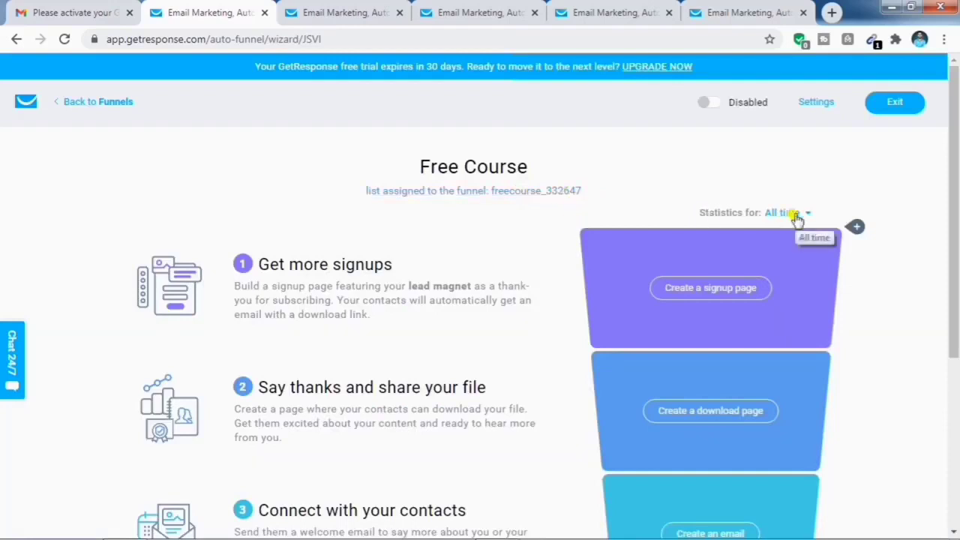
Start creating the funnel's signup page and show only the lead magnet templates
{"action": "scroll", "coordinate": [872, 360], "scroll_direction": "down", "scroll_amount": 1}
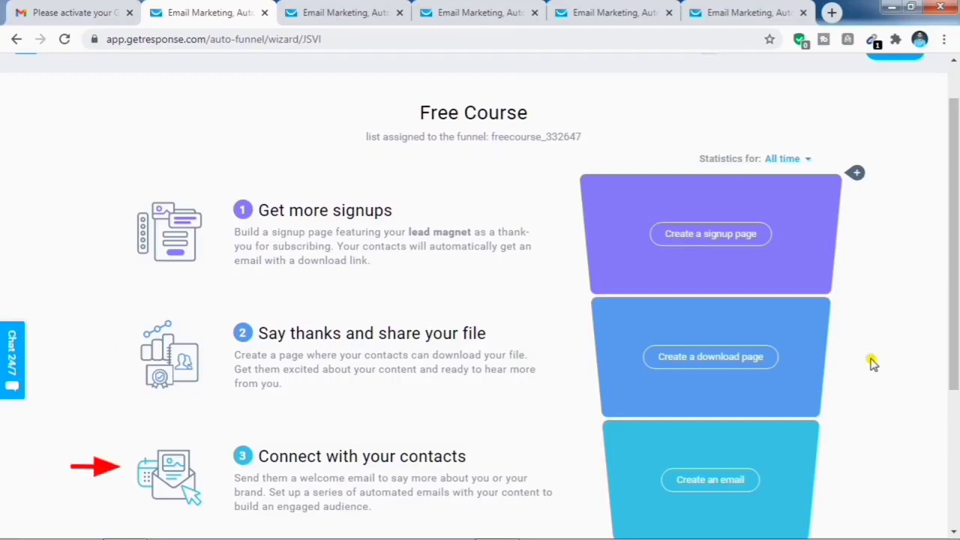
{"action": "scroll", "coordinate": [872, 363], "scroll_direction": "down", "scroll_amount": 3}
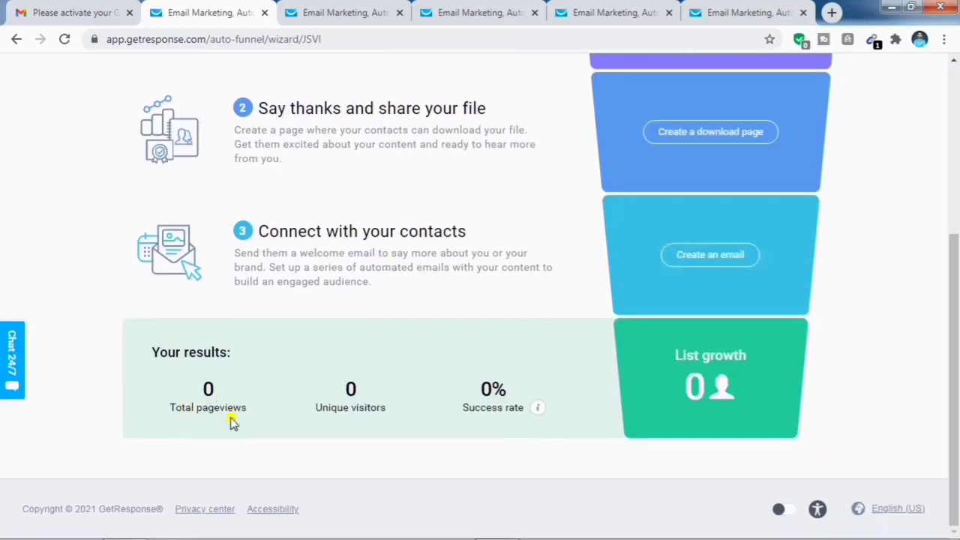
{"action": "mouse_move", "coordinate": [534, 403]}
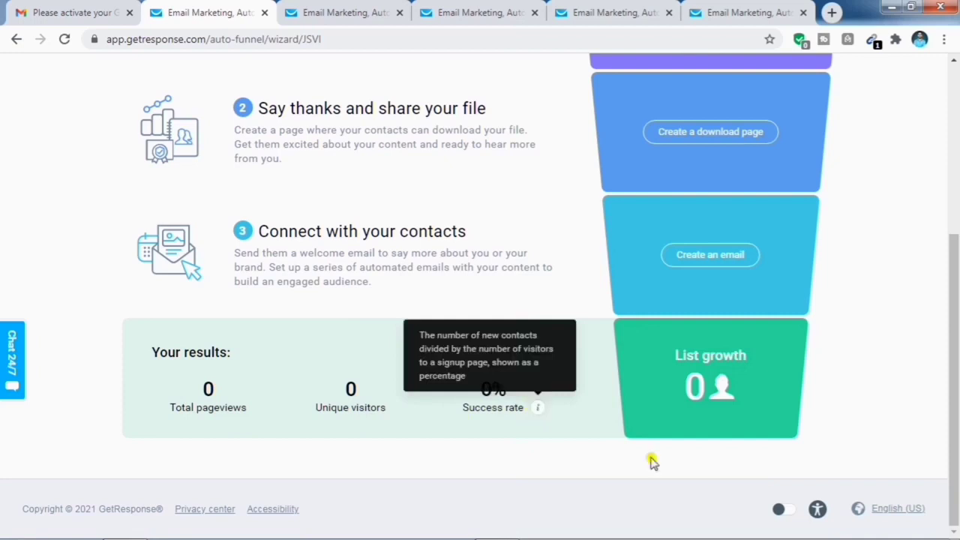
{"action": "scroll", "coordinate": [872, 363], "scroll_direction": "up", "scroll_amount": 2}
{"action": "scroll", "coordinate": [872, 363], "scroll_direction": "up", "scroll_amount": 1}
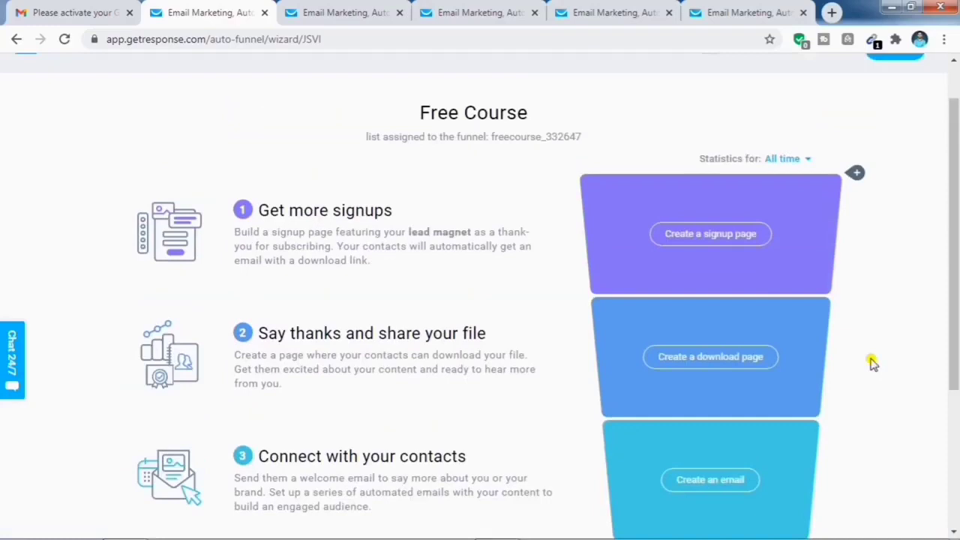
{"action": "left_click", "coordinate": [688, 237]}
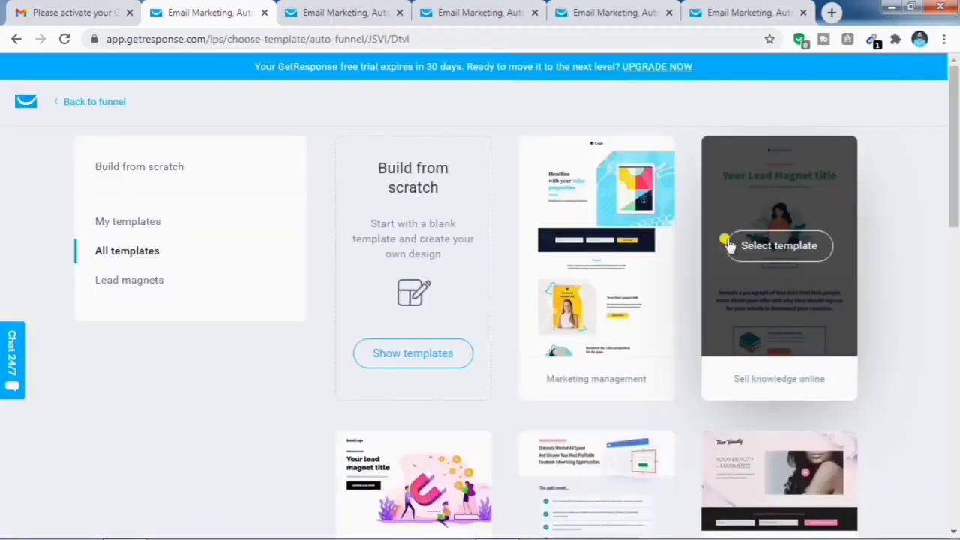
{"action": "scroll", "coordinate": [730, 255], "scroll_direction": "down", "scroll_amount": 2}
{"action": "scroll", "coordinate": [735, 270], "scroll_direction": "up", "scroll_amount": 2}
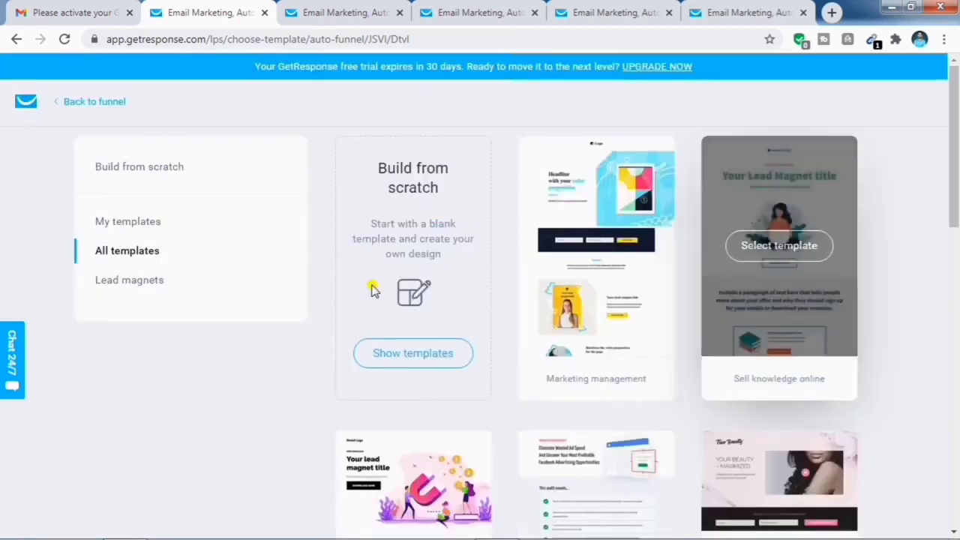
{"action": "left_click", "coordinate": [163, 282]}
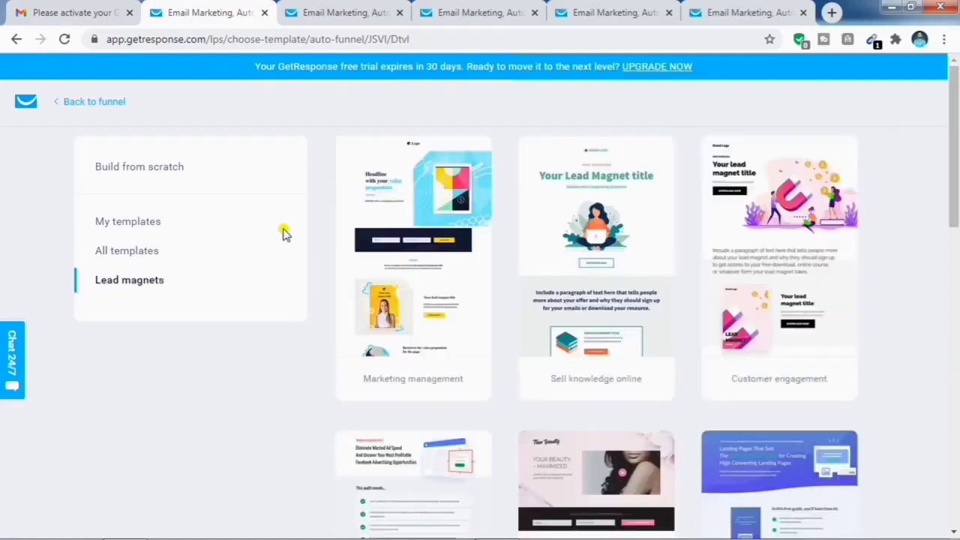
Choose the "Sell knowledge online" template for the signup page and name it "Free Course Landing Page"
{"action": "scroll", "coordinate": [645, 315], "scroll_direction": "down", "scroll_amount": 10}
{"action": "scroll", "coordinate": [644, 315], "scroll_direction": "down", "scroll_amount": 1}
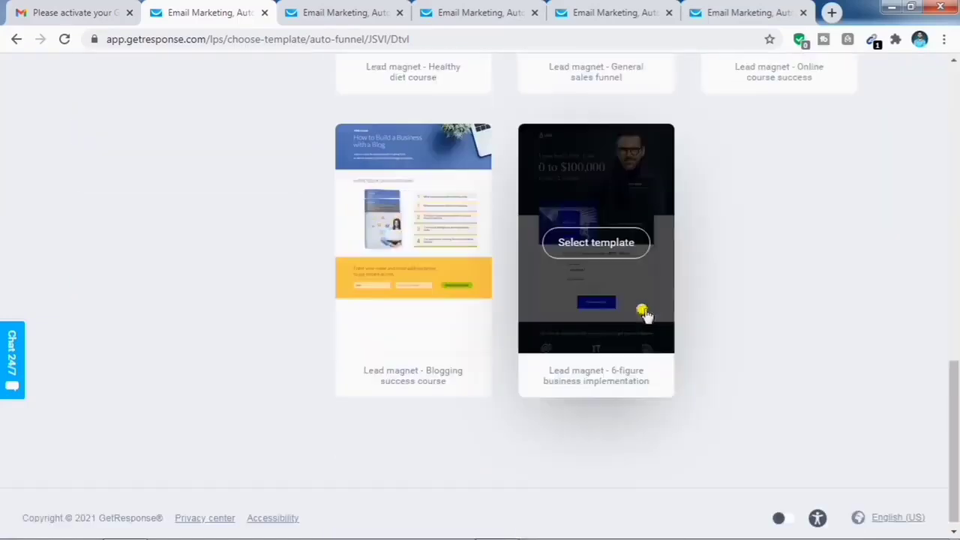
{"action": "scroll", "coordinate": [645, 315], "scroll_direction": "up", "scroll_amount": 8}
{"action": "scroll", "coordinate": [645, 315], "scroll_direction": "up", "scroll_amount": 4}
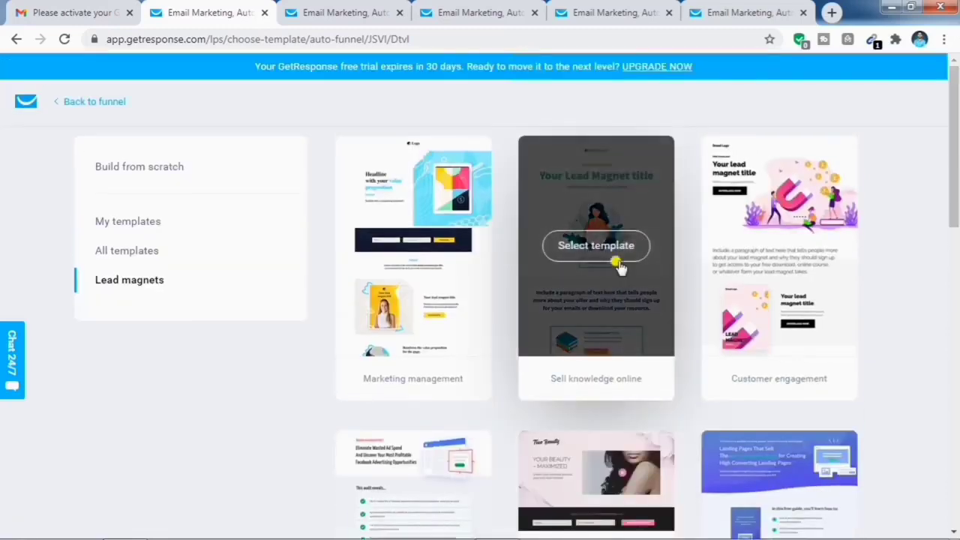
{"action": "left_click", "coordinate": [619, 255]}
{"action": "type", "text": "Free Cou"}
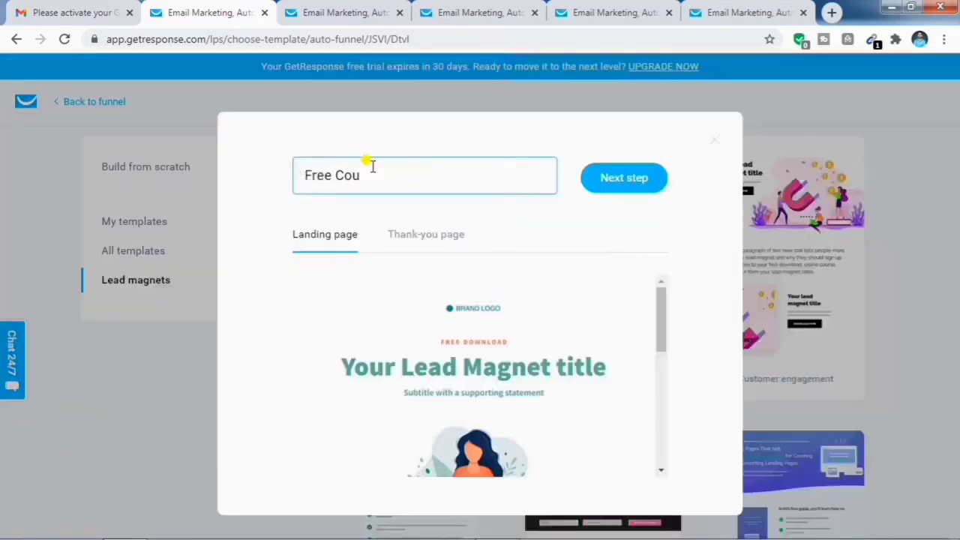
{"action": "type", "text": "rse Landing Page"}
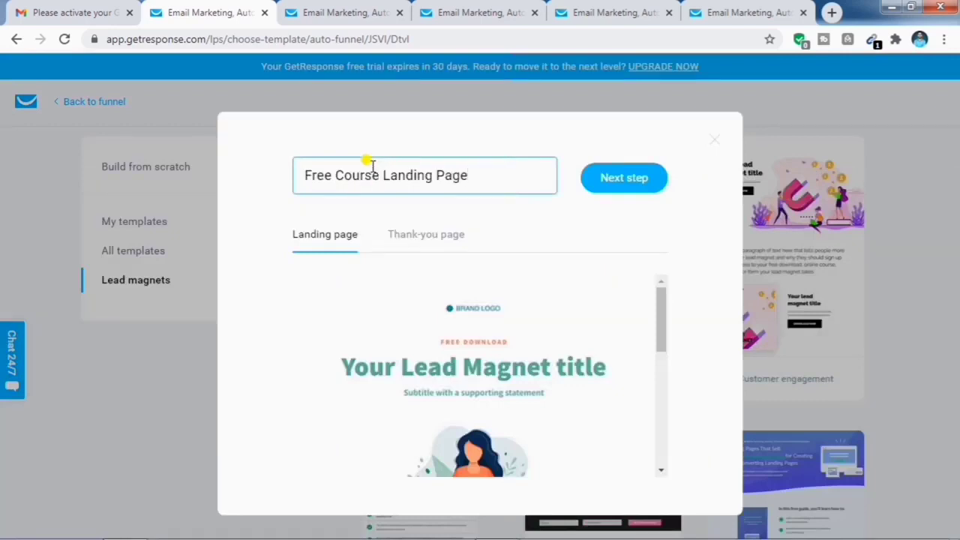
Preview the chosen template's landing page and thank-you page designs in full
{"action": "scroll", "coordinate": [510, 373], "scroll_direction": "down", "scroll_amount": 5}
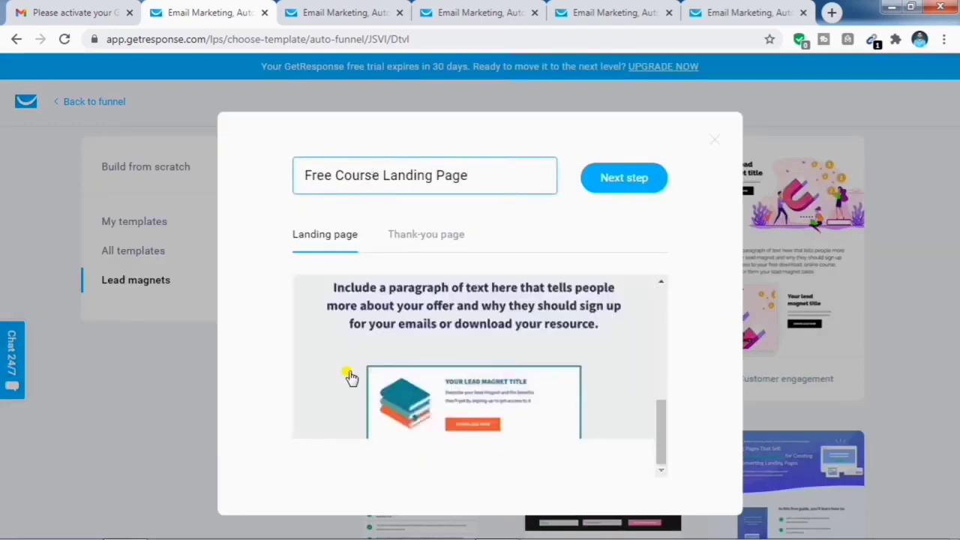
{"action": "left_click", "coordinate": [402, 242]}
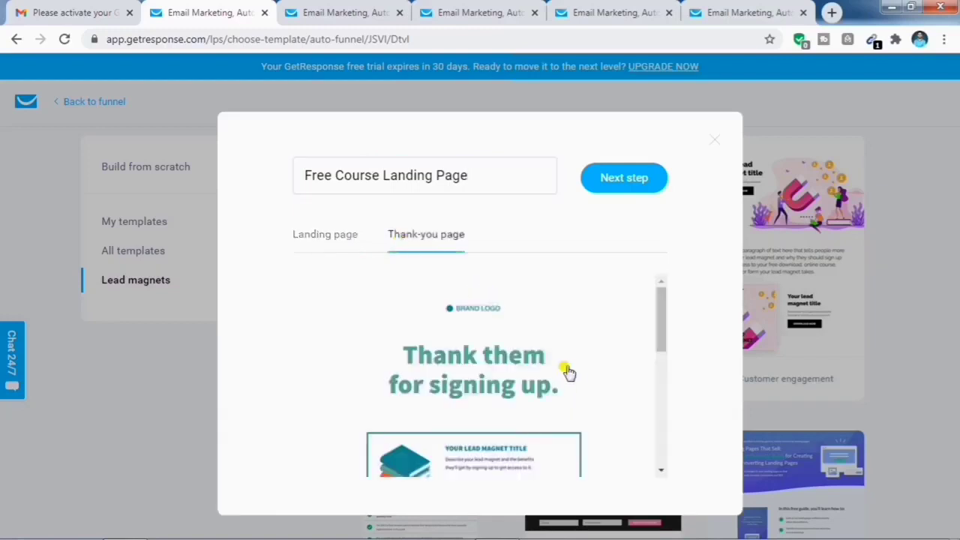
{"action": "scroll", "coordinate": [568, 373], "scroll_direction": "down", "scroll_amount": 5}
{"action": "scroll", "coordinate": [567, 373], "scroll_direction": "up", "scroll_amount": 5}
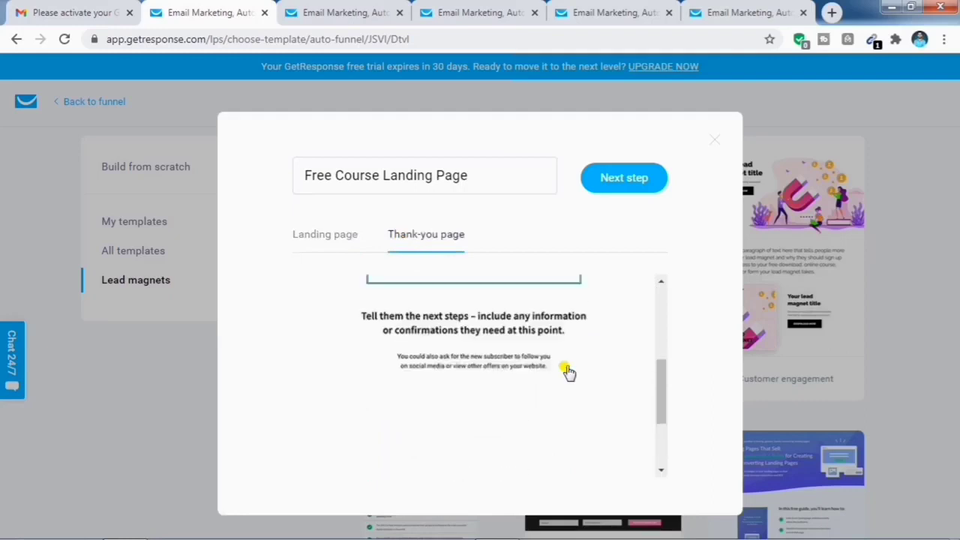
Accept the previewed lead magnet template for the Free Course Landing Page and open it in the page editor
{"action": "scroll", "coordinate": [568, 373], "scroll_direction": "up", "scroll_amount": 1}
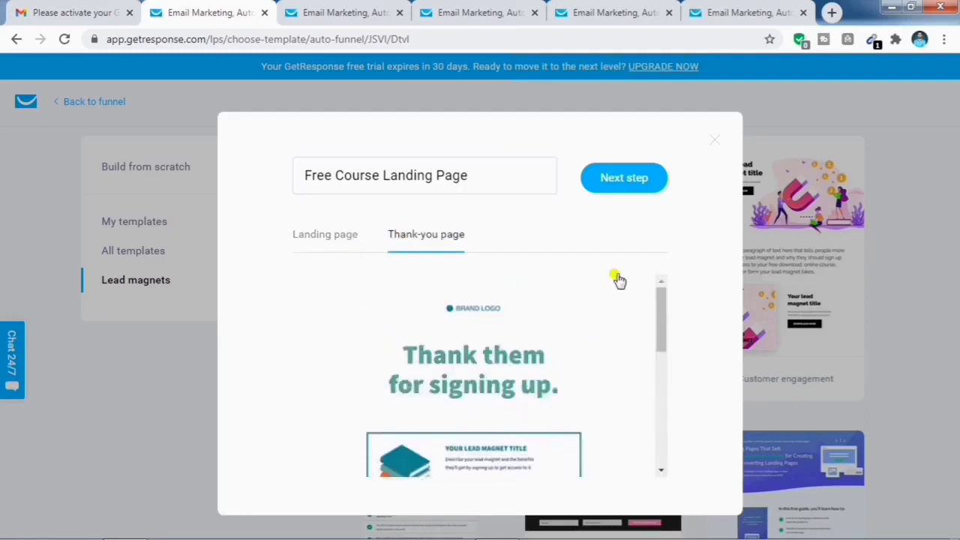
{"action": "left_click", "coordinate": [622, 177]}
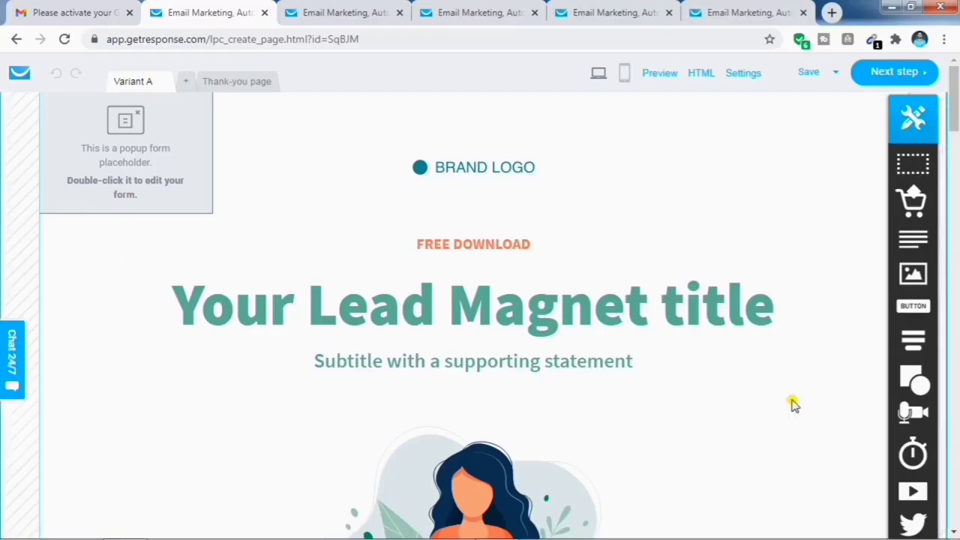
{"action": "scroll", "coordinate": [793, 404], "scroll_direction": "down", "scroll_amount": 1}
{"action": "scroll", "coordinate": [793, 403], "scroll_direction": "up", "scroll_amount": 1}
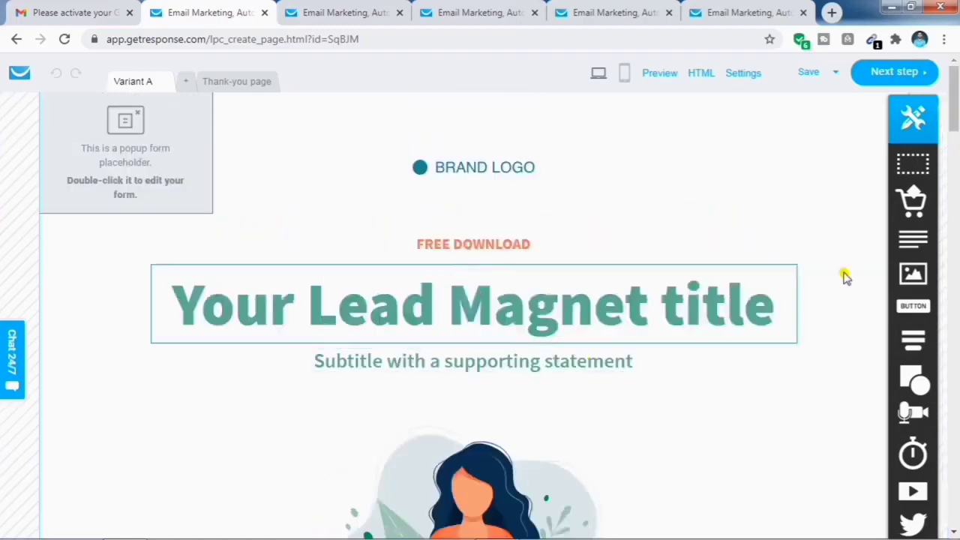
Replace the lead magnet title with "Download our free Email Marketing Course"
{"action": "left_click", "coordinate": [641, 306]}
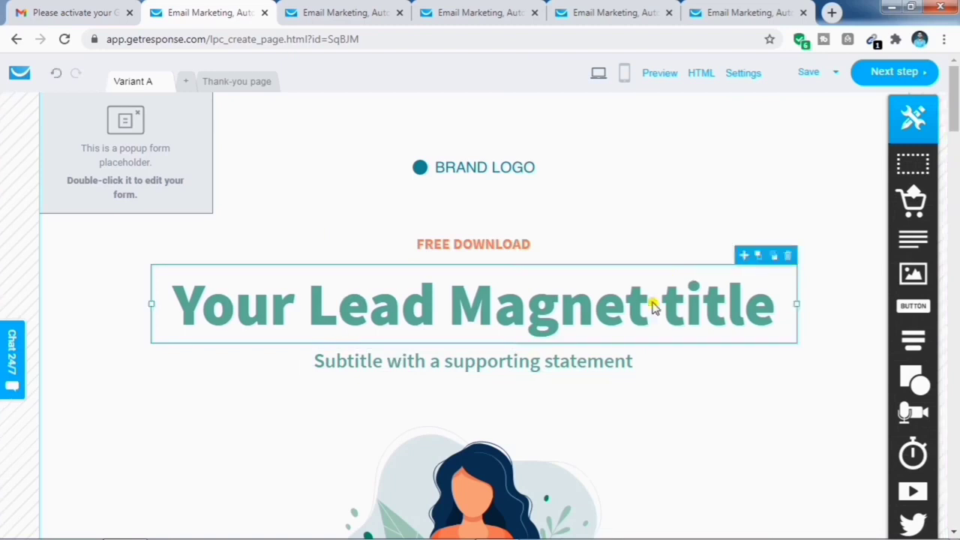
{"action": "double_click", "coordinate": [740, 307]}
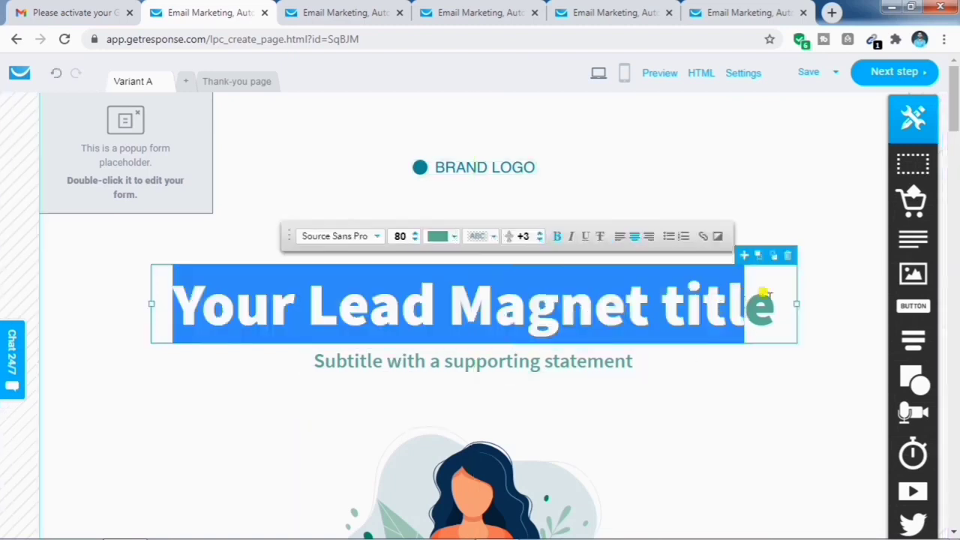
{"action": "left_click", "coordinate": [773, 317]}
{"action": "key", "text": "BackSpace"}
{"action": "key", "text": "BackSpace"}
{"action": "key", "text": "BackSpace"}
{"action": "key", "text": "BackSpace"}
{"action": "key", "text": "BackSpace"}
{"action": "key", "text": "BackSpace"}
{"action": "key", "text": "BackSpace"}
{"action": "key", "text": "BackSpace"}
{"action": "key", "text": "BackSpace"}
{"action": "key", "text": "BackSpace"}
{"action": "key", "text": "BackSpace"}
{"action": "key", "text": "BackSpace"}
{"action": "key", "text": "BackSpace"}
{"action": "key", "text": "BackSpace"}
{"action": "key", "text": "BackSpace"}
{"action": "key", "text": "BackSpace"}
{"action": "key", "text": "BackSpace"}
{"action": "key", "text": "BackSpace"}
{"action": "key", "text": "BackSpace"}
{"action": "key", "text": "BackSpace"}
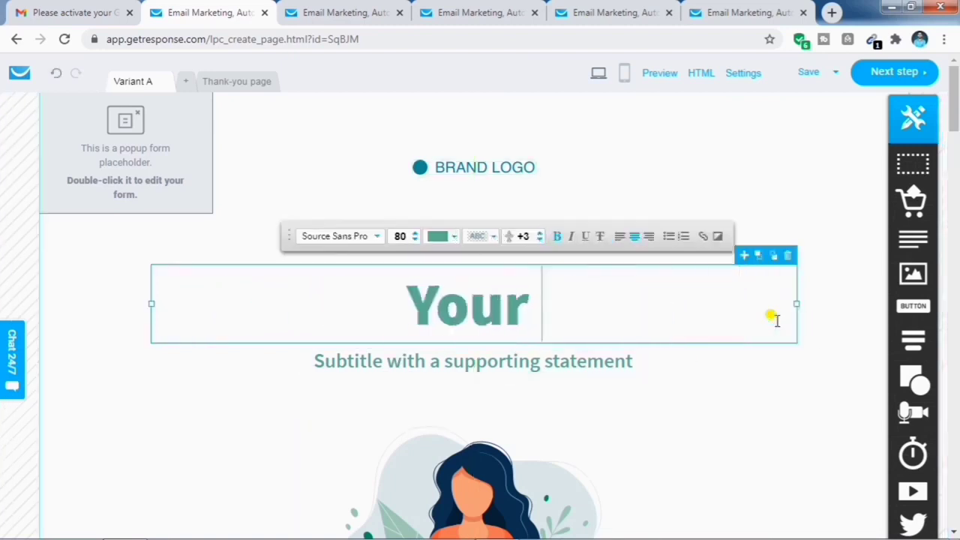
{"action": "type", "text": "Download our free e"}
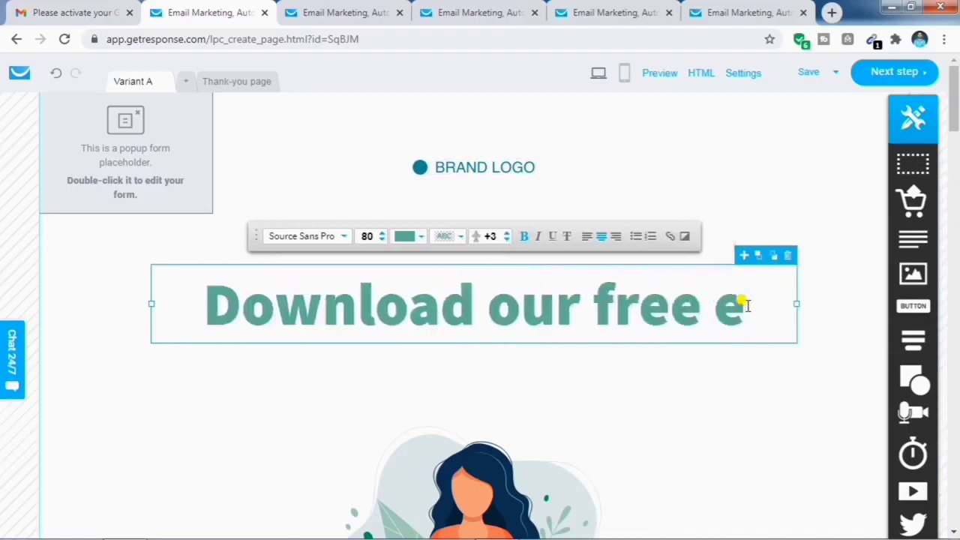
{"action": "key", "text": "BackSpace"}
{"action": "type", "text": "Email Ma"}
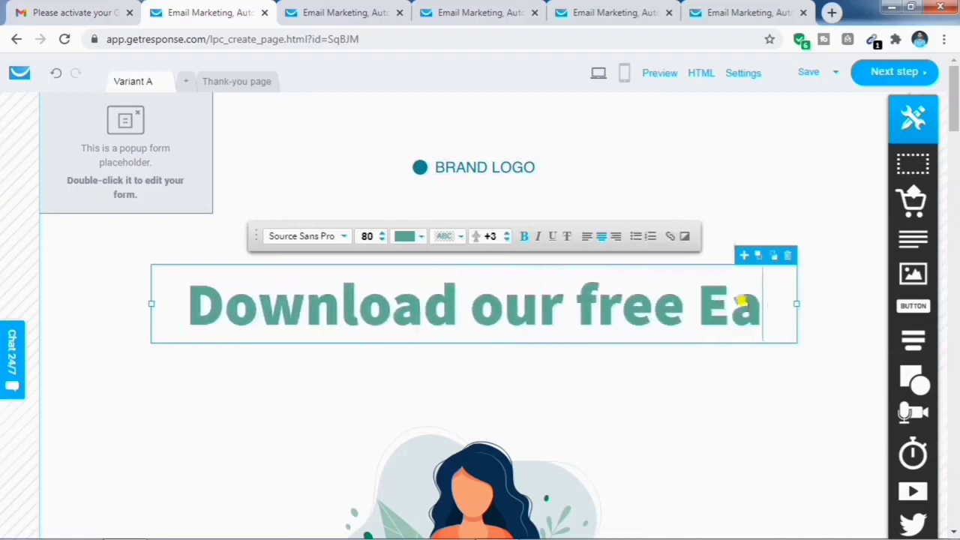
{"action": "type", "text": "rketing Course"}
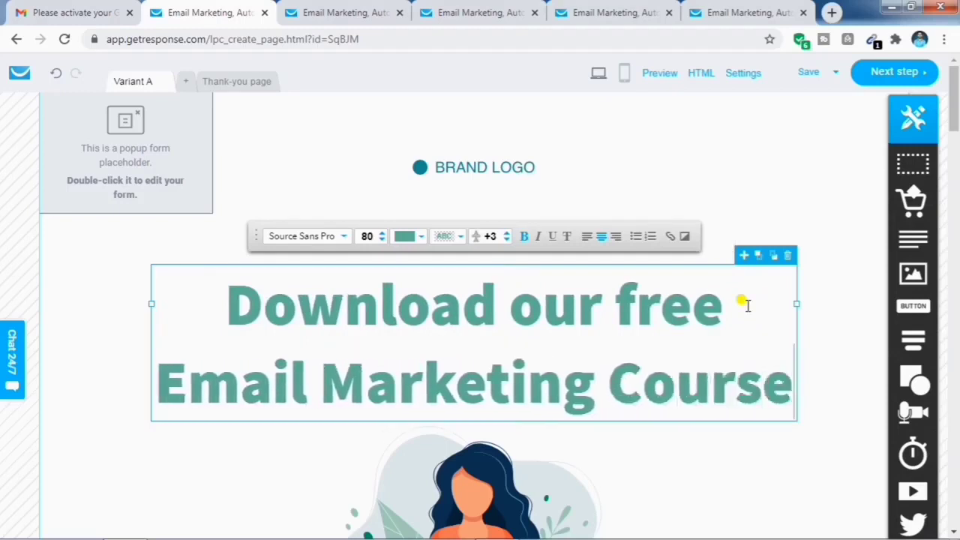
{"action": "left_click", "coordinate": [634, 216]}
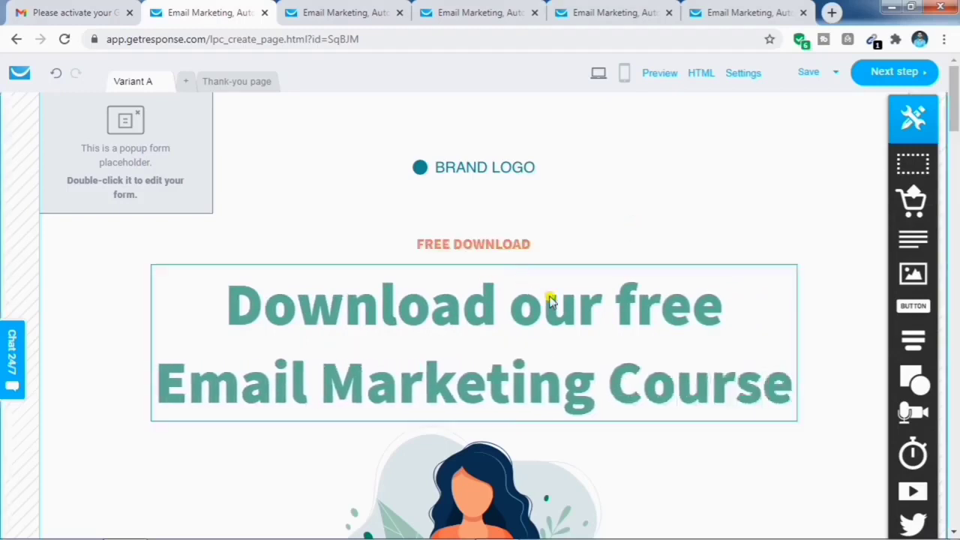
Replace the illustration above the download button with the first Free Email Marketing Course image from the uploaded files, enlarging it to about 446 x 351
{"action": "scroll", "coordinate": [551, 298], "scroll_direction": "down", "scroll_amount": 3}
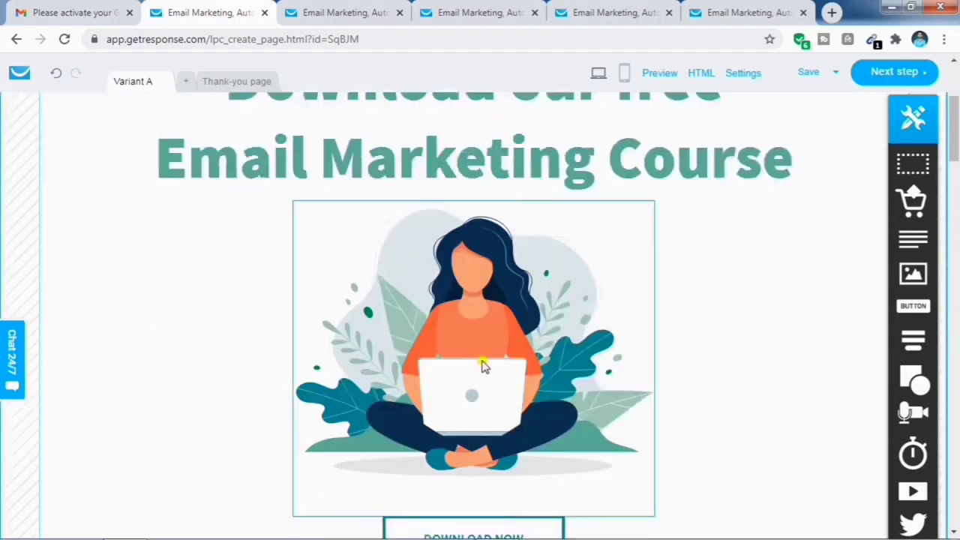
{"action": "left_click", "coordinate": [483, 365]}
{"action": "scroll", "coordinate": [611, 338], "scroll_direction": "down", "scroll_amount": 1}
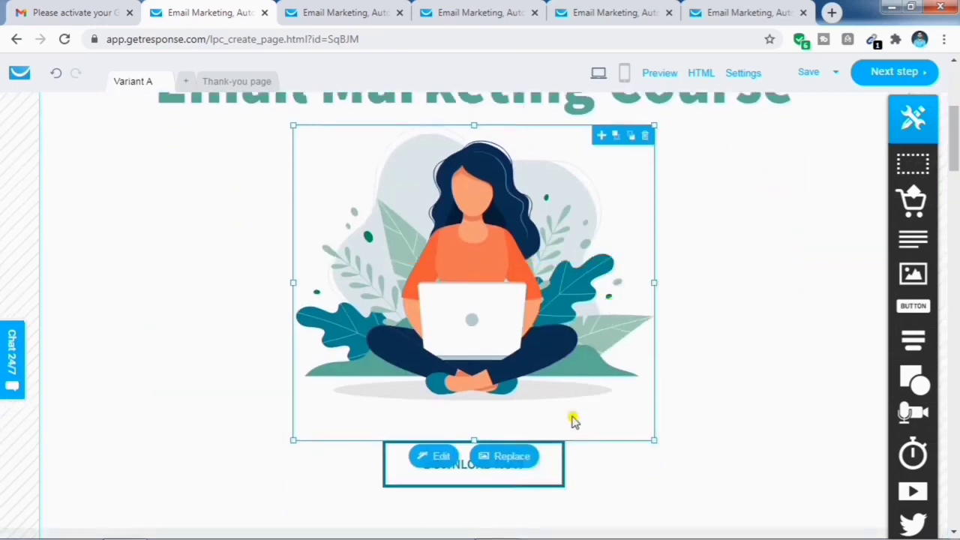
{"action": "left_click", "coordinate": [514, 462]}
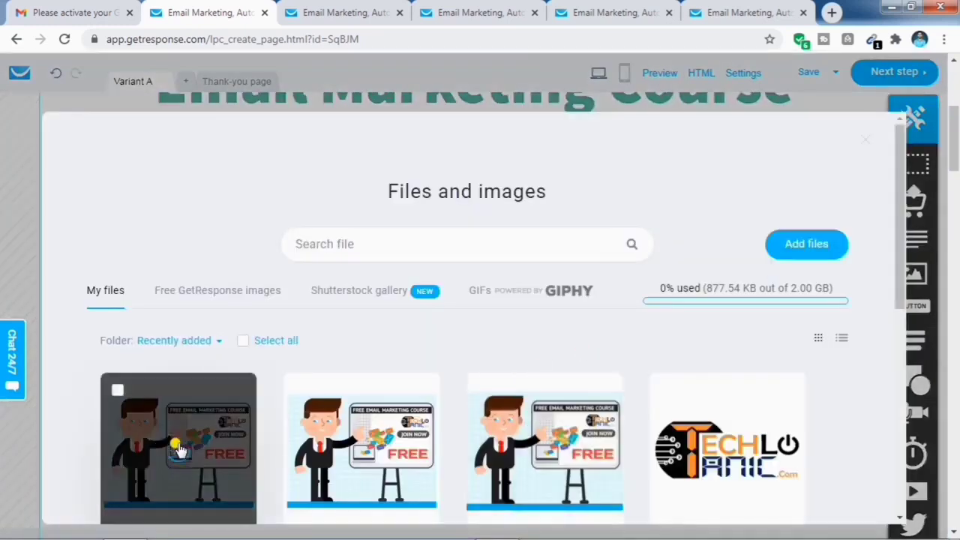
{"action": "left_click", "coordinate": [179, 448]}
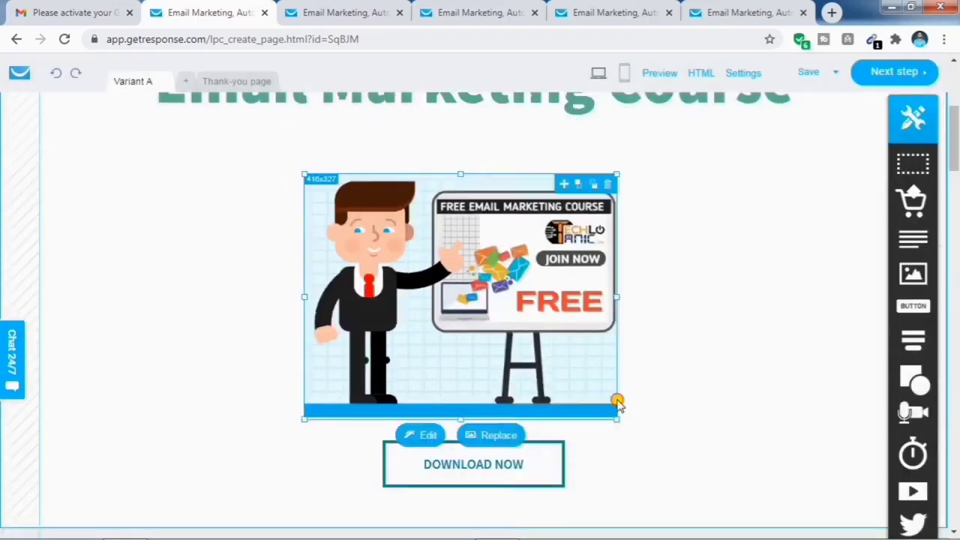
{"action": "left_click_drag", "start_coordinate": [616, 402], "coordinate": [639, 412]}
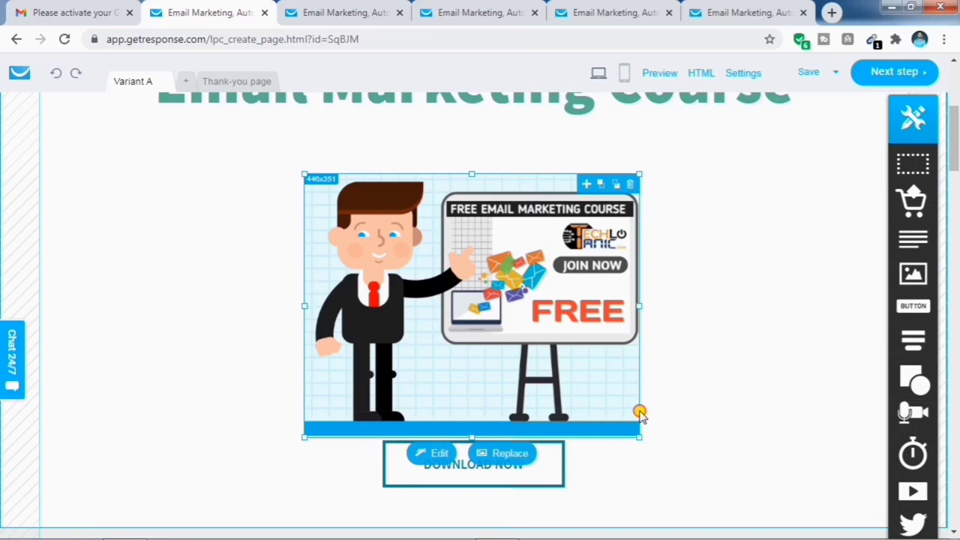
Examine the landing page's sections, from the headline and image through the offer text, What's inside and the newsletter sign-up form
{"action": "scroll", "coordinate": [674, 366], "scroll_direction": "down", "scroll_amount": 2}
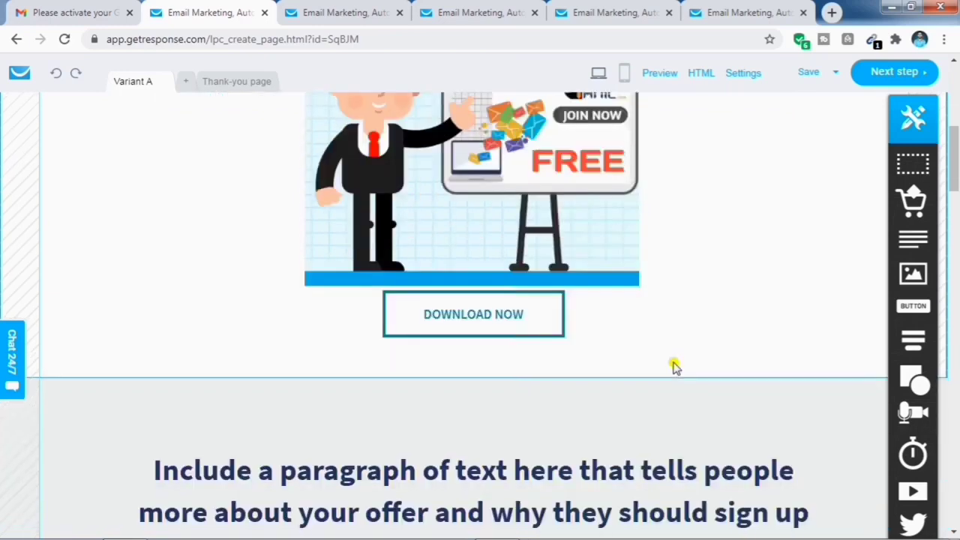
{"action": "scroll", "coordinate": [673, 366], "scroll_direction": "down", "scroll_amount": 5}
{"action": "scroll", "coordinate": [234, 190], "scroll_direction": "up", "scroll_amount": 1}
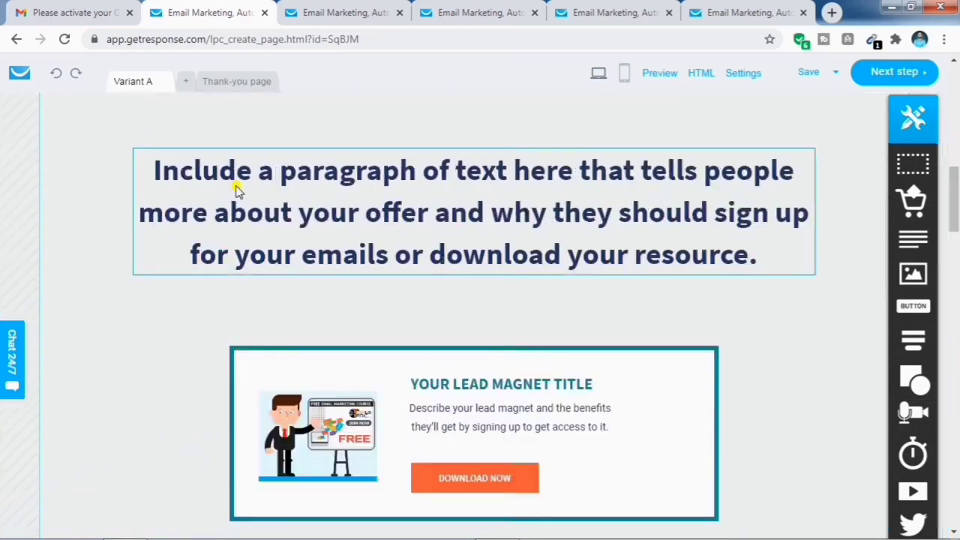
{"action": "scroll", "coordinate": [585, 254], "scroll_direction": "up", "scroll_amount": 2}
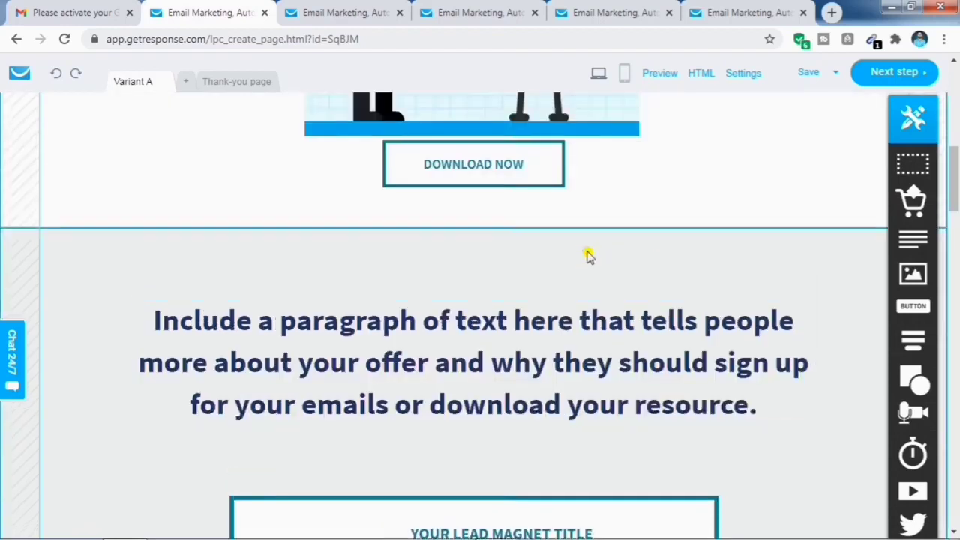
{"action": "scroll", "coordinate": [588, 255], "scroll_direction": "down", "scroll_amount": 3}
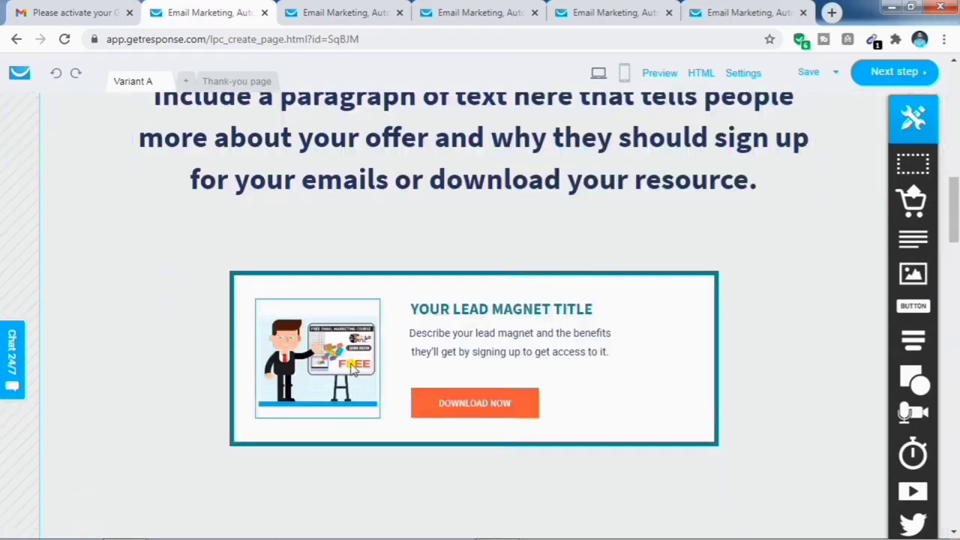
{"action": "scroll", "coordinate": [660, 240], "scroll_direction": "down", "scroll_amount": 2}
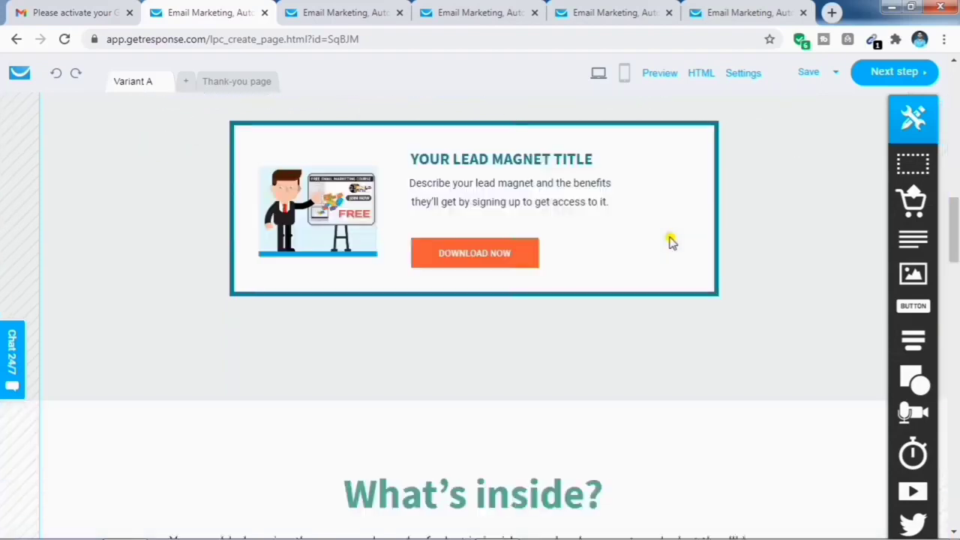
{"action": "scroll", "coordinate": [667, 240], "scroll_direction": "down", "scroll_amount": 3}
{"action": "scroll", "coordinate": [670, 239], "scroll_direction": "down", "scroll_amount": 12}
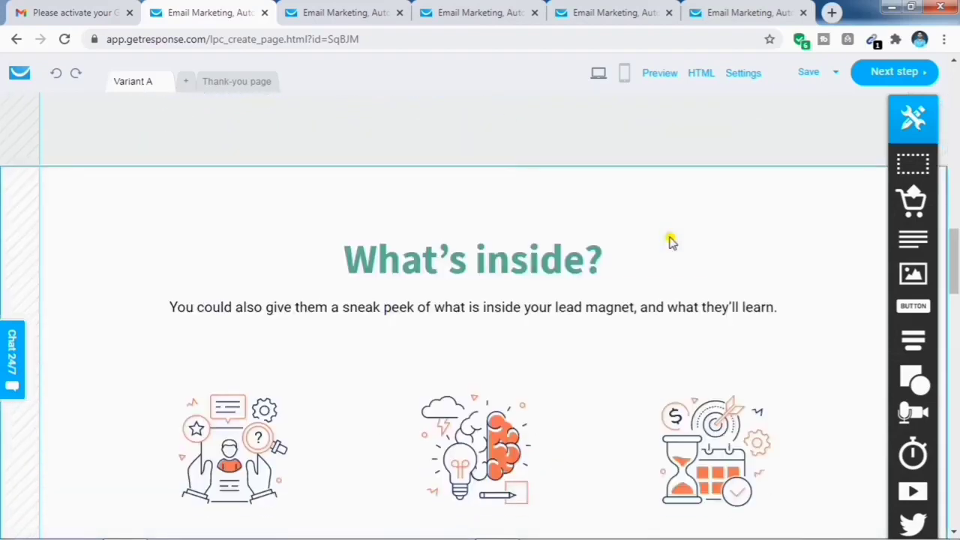
{"action": "scroll", "coordinate": [642, 283], "scroll_direction": "up", "scroll_amount": 4}
{"action": "scroll", "coordinate": [642, 283], "scroll_direction": "up", "scroll_amount": 6}
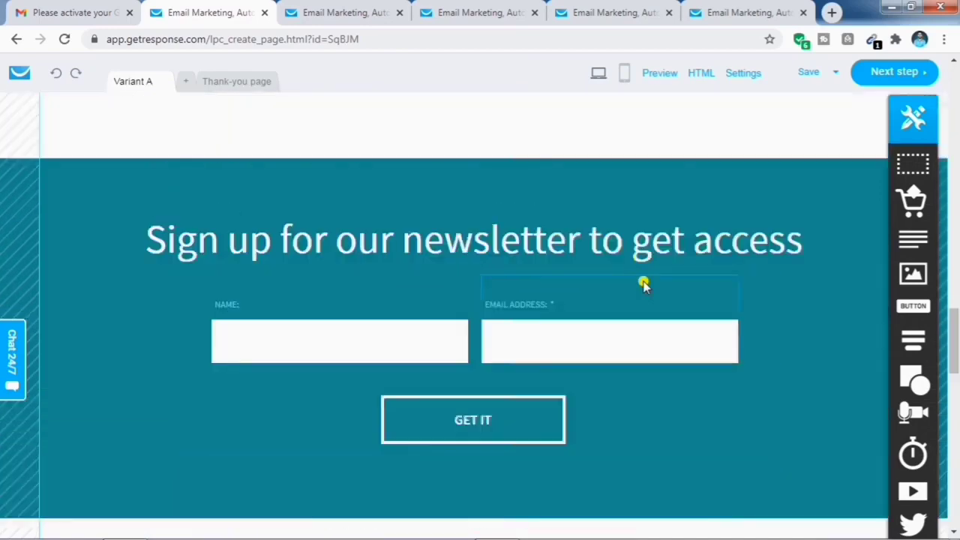
{"action": "scroll", "coordinate": [760, 275], "scroll_direction": "up", "scroll_amount": 5}
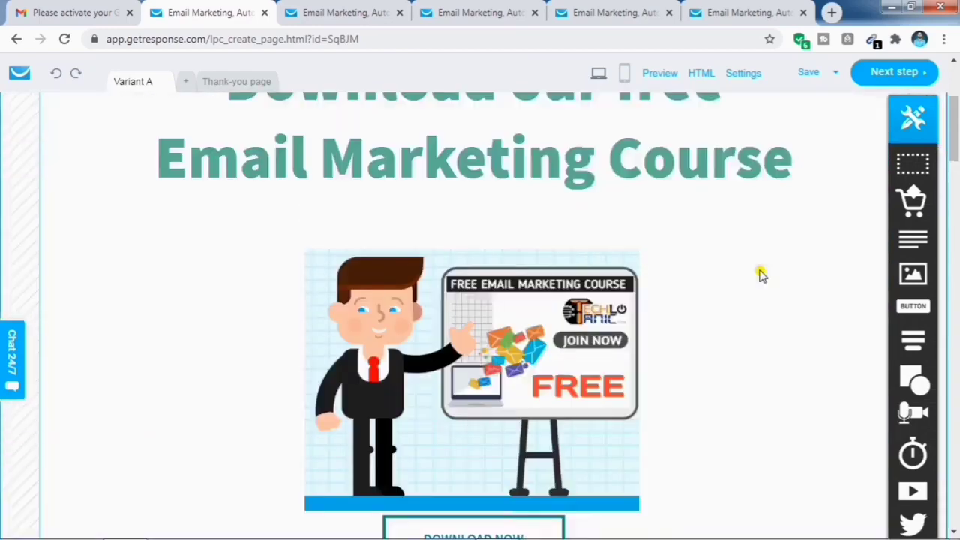
{"action": "scroll", "coordinate": [696, 279], "scroll_direction": "down", "scroll_amount": 6}
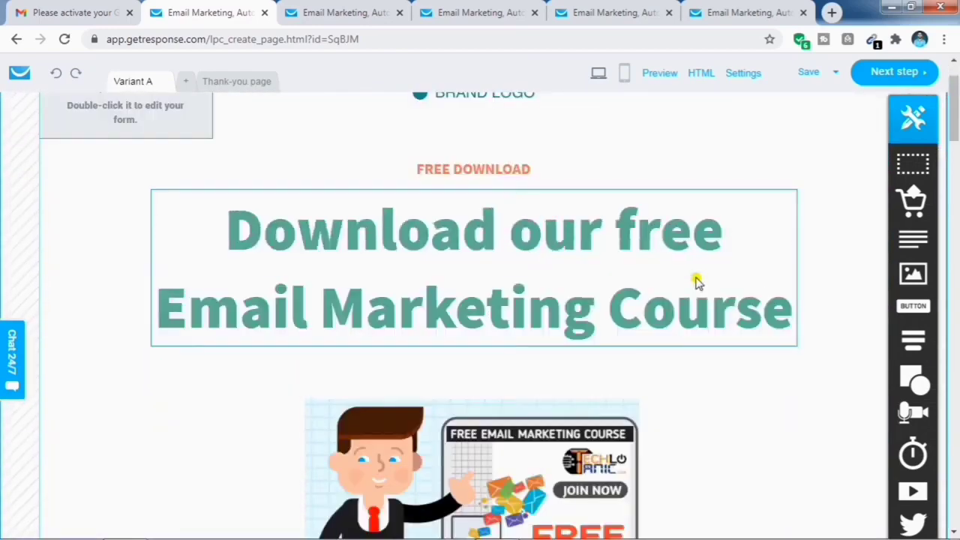
{"action": "scroll", "coordinate": [776, 290], "scroll_direction": "up", "scroll_amount": 2}
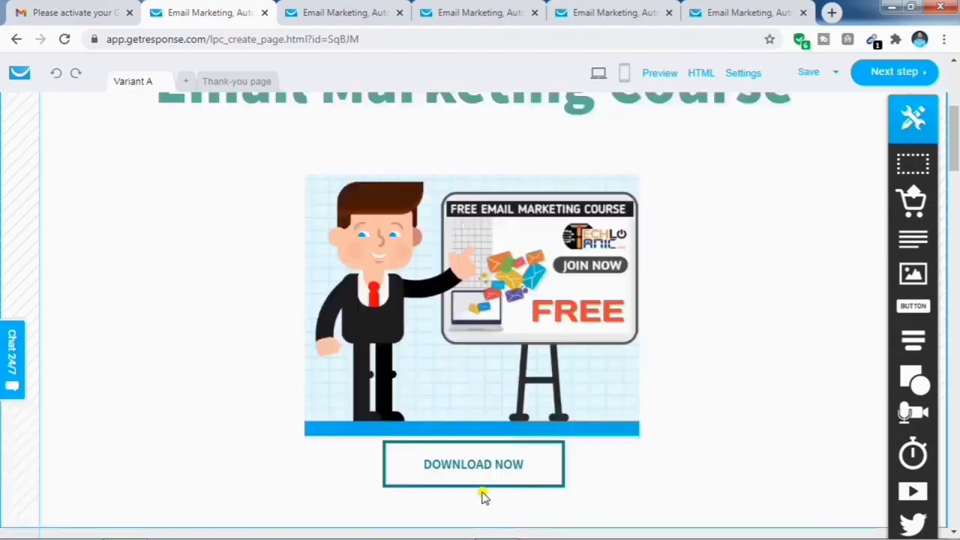
{"action": "scroll", "coordinate": [776, 443], "scroll_direction": "down", "scroll_amount": 12}
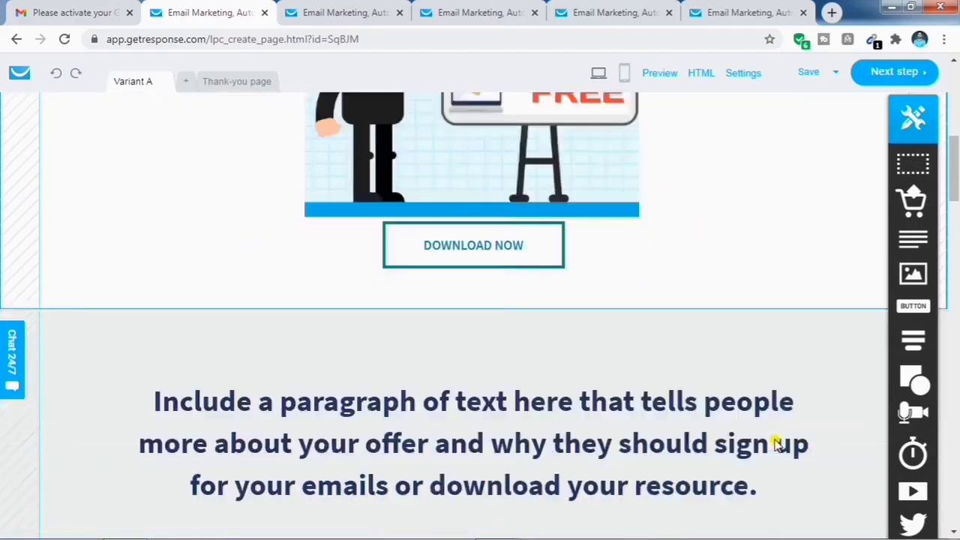
{"action": "scroll", "coordinate": [696, 350], "scroll_direction": "up", "scroll_amount": 3}
{"action": "scroll", "coordinate": [696, 349], "scroll_direction": "up", "scroll_amount": 8}
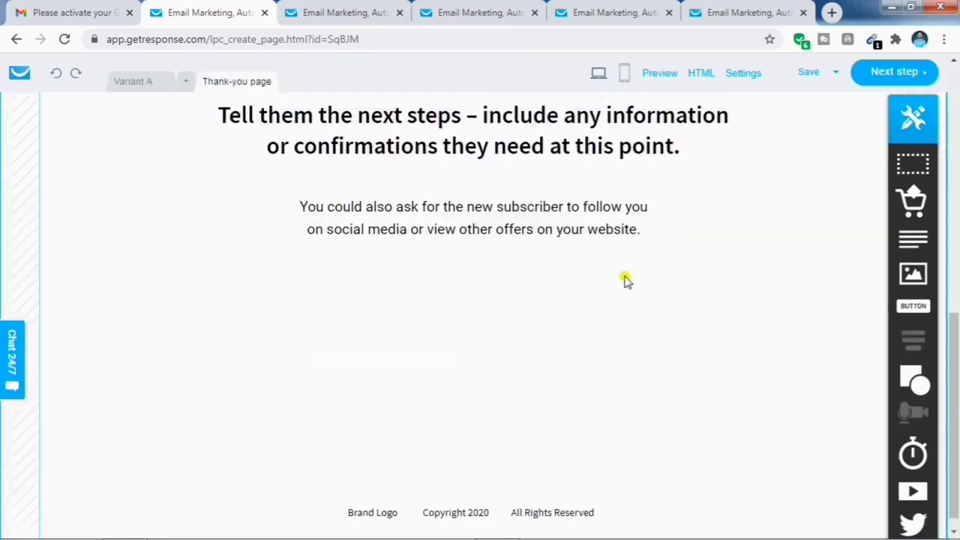
Switch to the thank-you page and examine its heading, lead magnet box and next-steps text
{"action": "scroll", "coordinate": [625, 281], "scroll_direction": "up", "scroll_amount": 8}
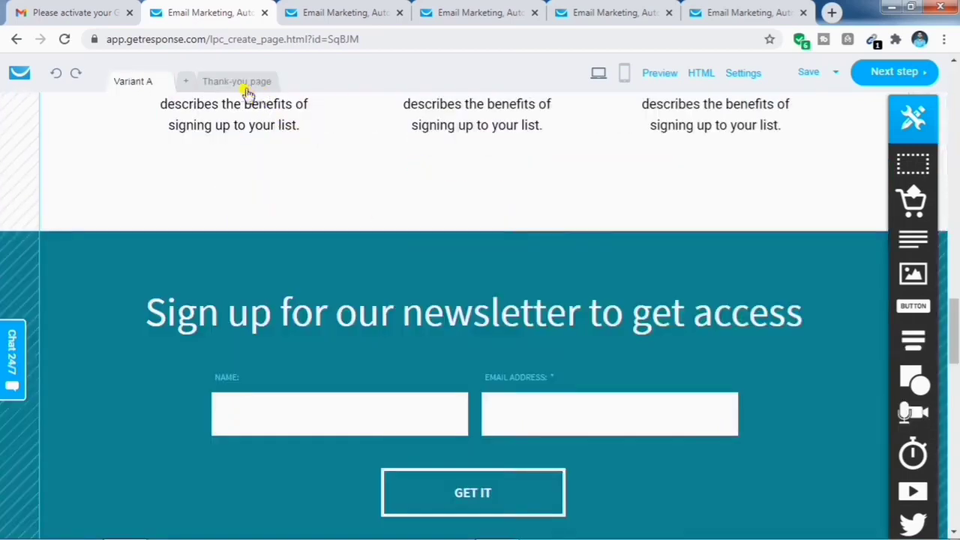
{"action": "left_click", "coordinate": [250, 82]}
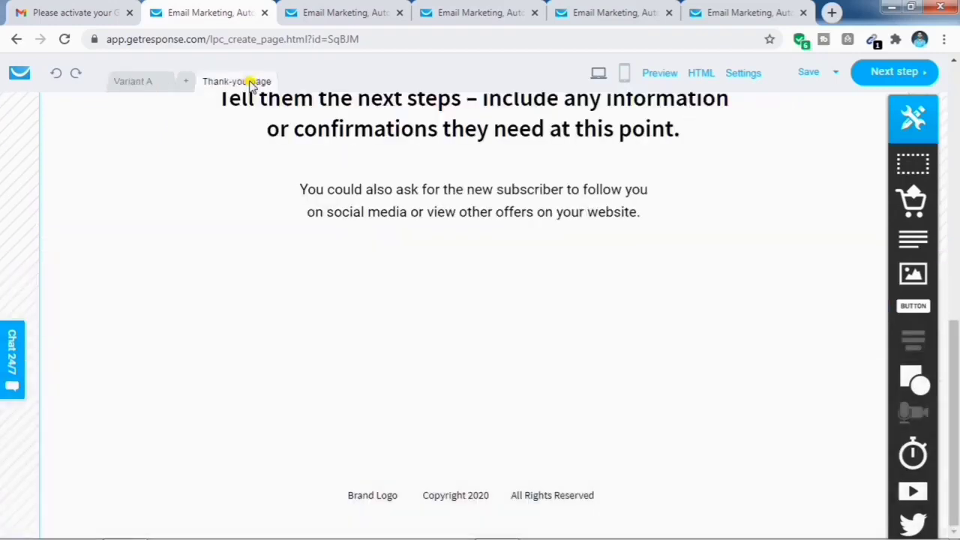
{"action": "scroll", "coordinate": [625, 278], "scroll_direction": "up", "scroll_amount": 6}
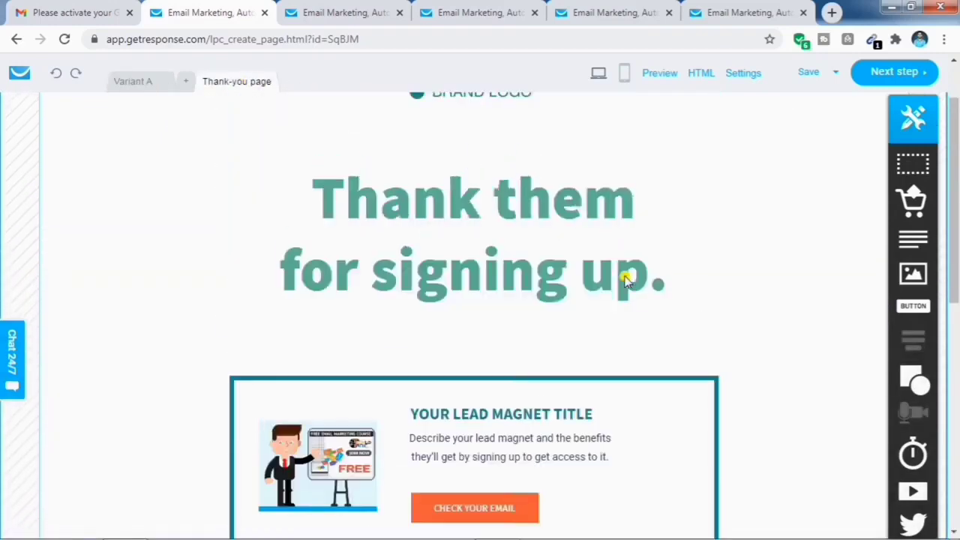
{"action": "scroll", "coordinate": [625, 278], "scroll_direction": "up", "scroll_amount": 1}
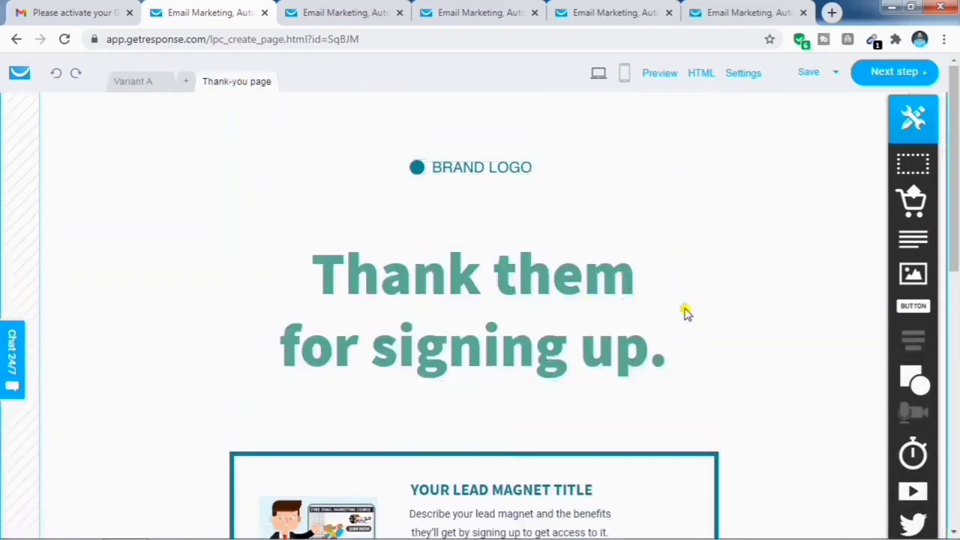
{"action": "scroll", "coordinate": [690, 311], "scroll_direction": "down", "scroll_amount": 1}
{"action": "scroll", "coordinate": [703, 313], "scroll_direction": "down", "scroll_amount": 2}
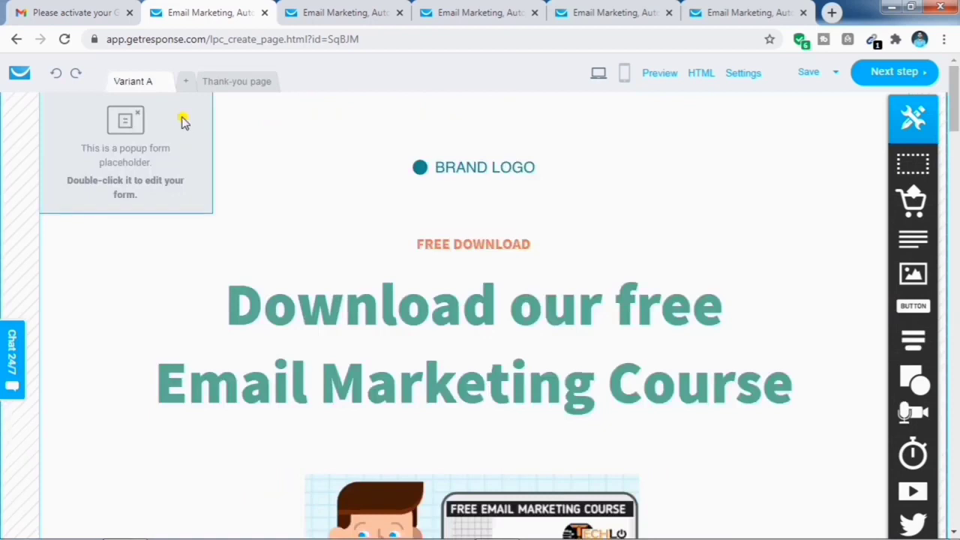
Move the popup form placeholder to the right of the brand logo, then review and save the exit popup form
{"action": "left_click_drag", "start_coordinate": [183, 122], "coordinate": [815, 195]}
{"action": "double_click", "coordinate": [814, 195]}
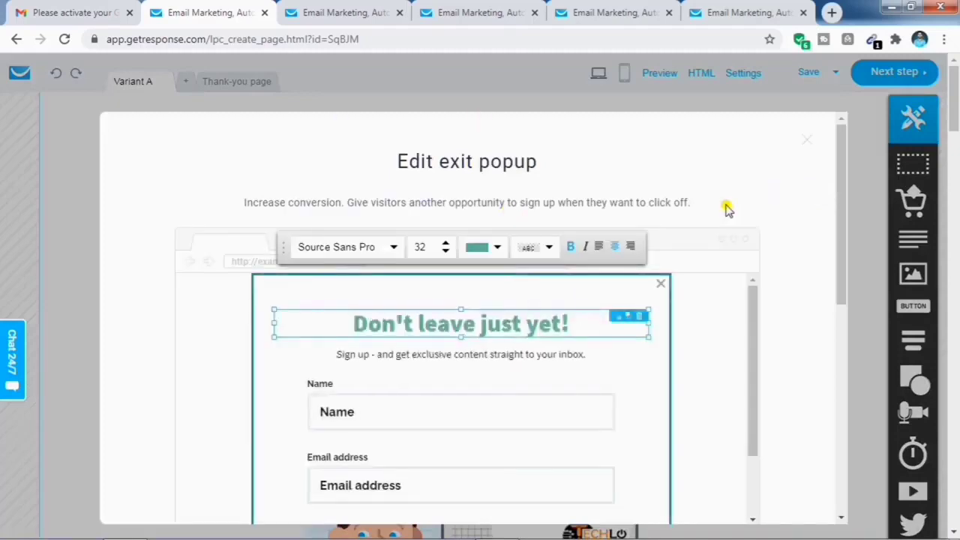
{"action": "scroll", "coordinate": [655, 241], "scroll_direction": "down", "scroll_amount": 2}
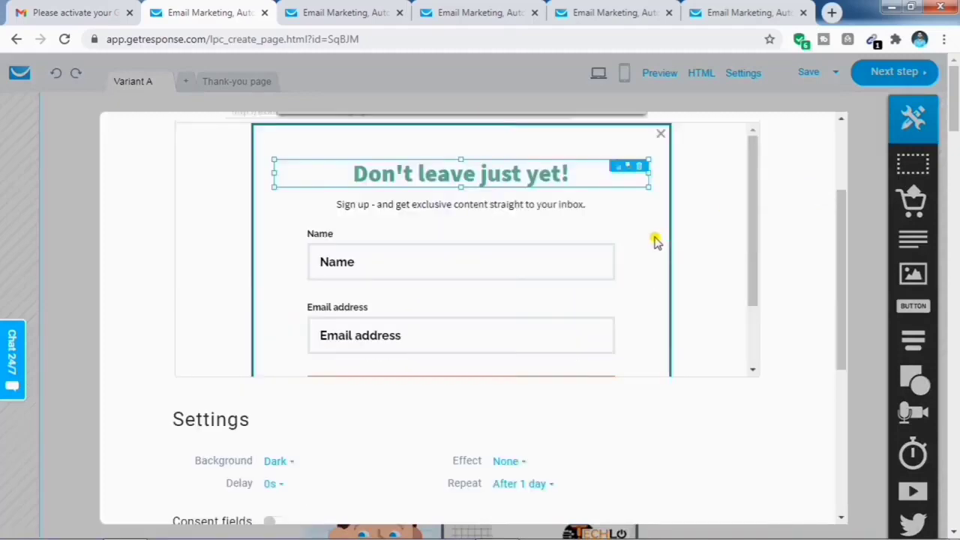
{"action": "scroll", "coordinate": [655, 241], "scroll_direction": "down", "scroll_amount": 3}
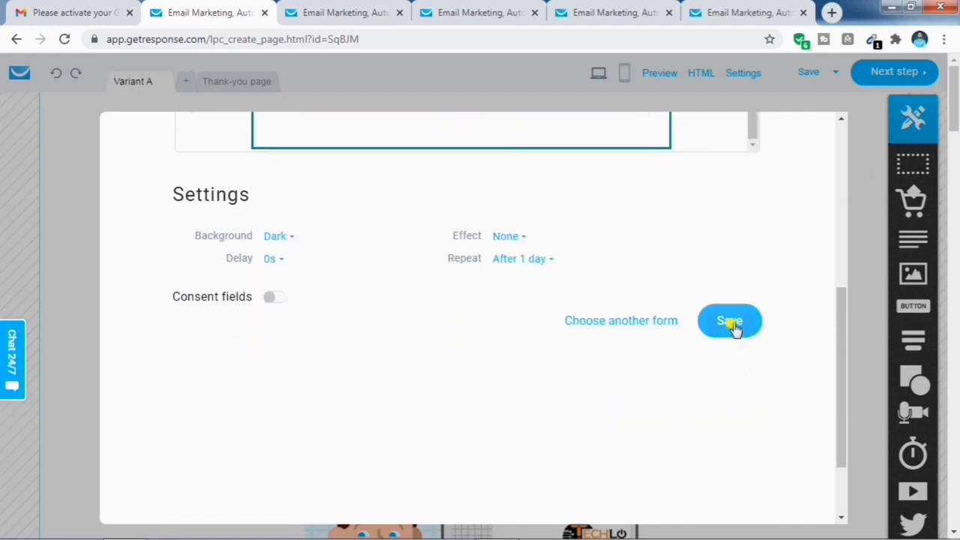
{"action": "left_click", "coordinate": [732, 322]}
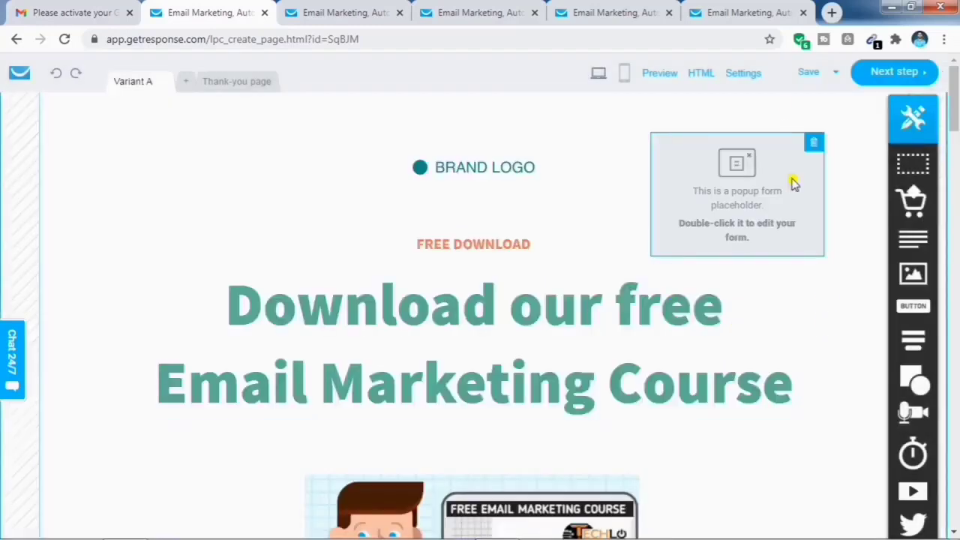
Create the mobile version of the landing page and review its sections from the headline down to the footer
{"action": "left_click", "coordinate": [624, 73]}
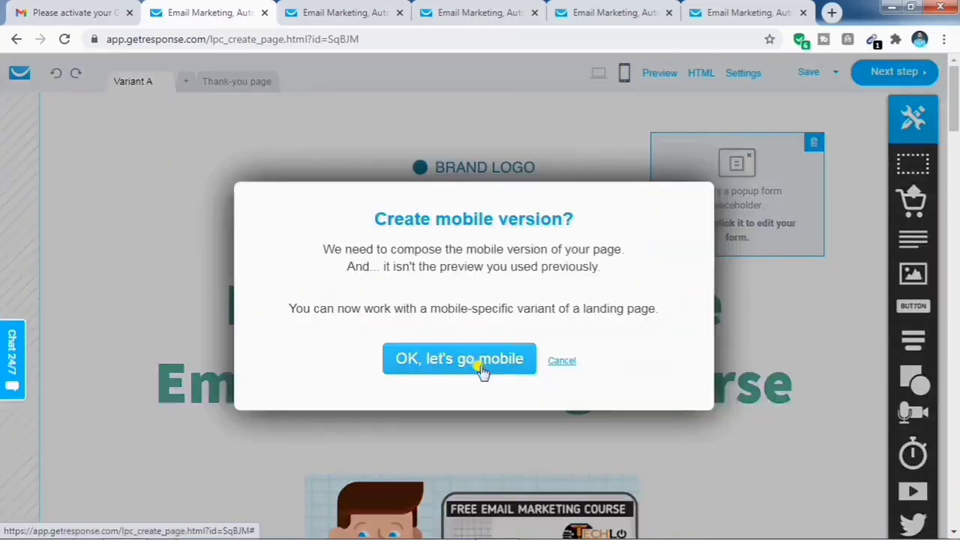
{"action": "left_click", "coordinate": [482, 370]}
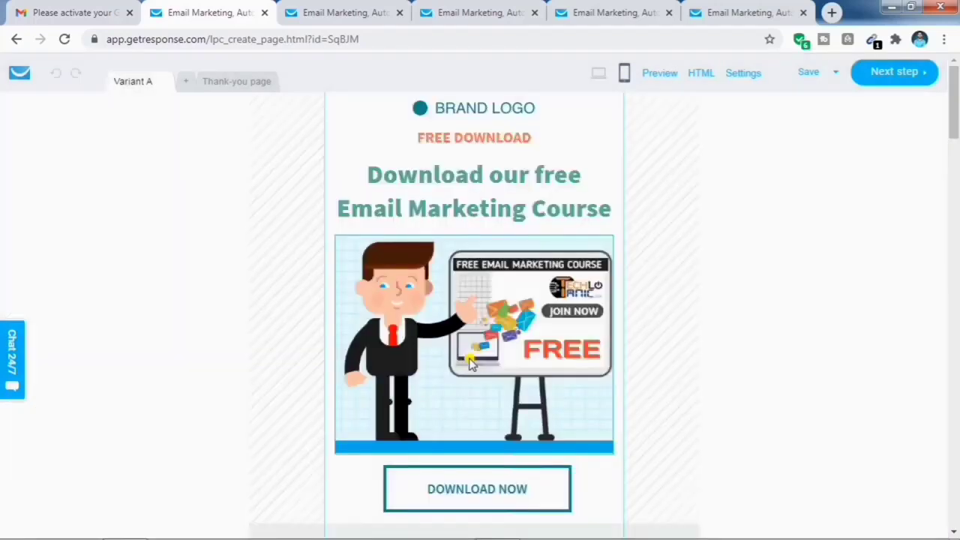
{"action": "scroll", "coordinate": [472, 353], "scroll_direction": "down", "scroll_amount": 15}
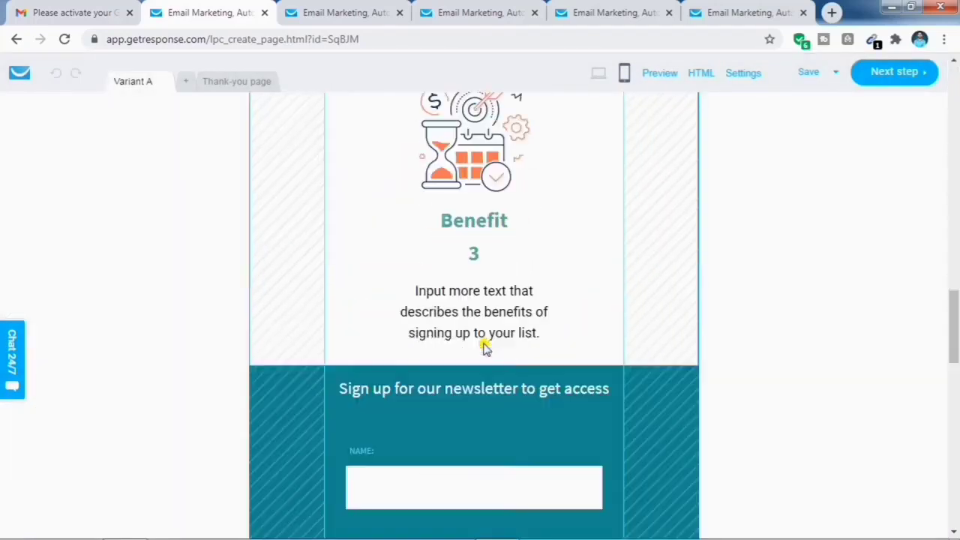
{"action": "scroll", "coordinate": [484, 346], "scroll_direction": "down", "scroll_amount": 10}
{"action": "scroll", "coordinate": [484, 347], "scroll_direction": "up", "scroll_amount": 12}
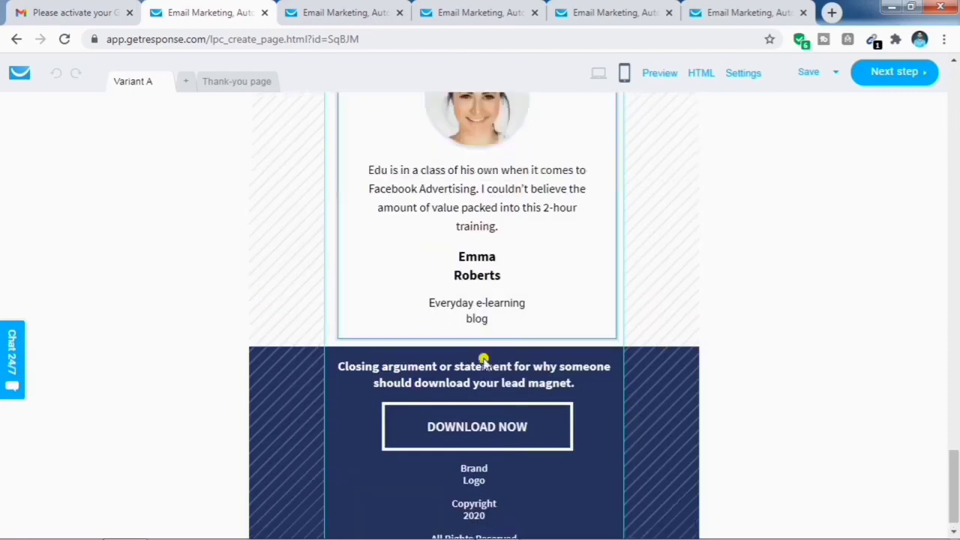
{"action": "scroll", "coordinate": [492, 366], "scroll_direction": "up", "scroll_amount": 15}
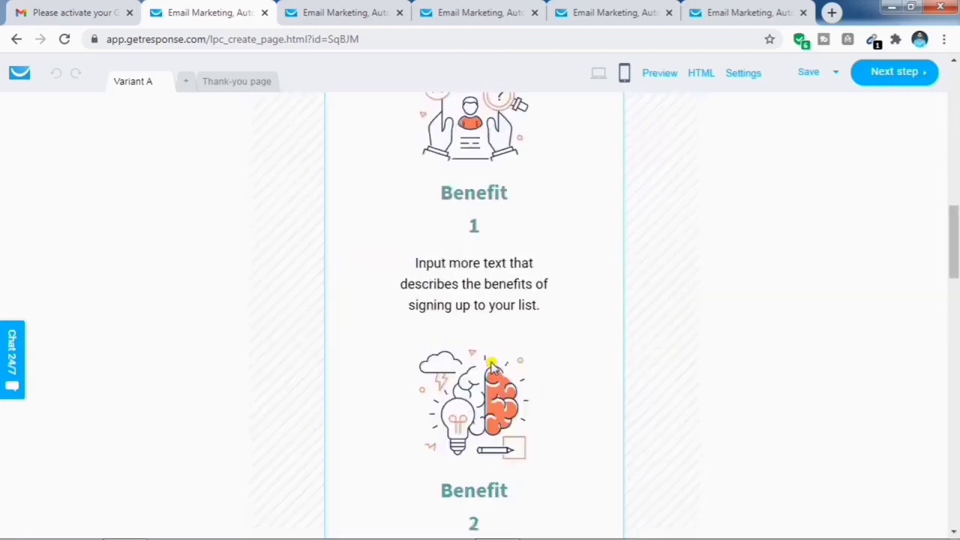
{"action": "scroll", "coordinate": [491, 366], "scroll_direction": "up", "scroll_amount": 1}
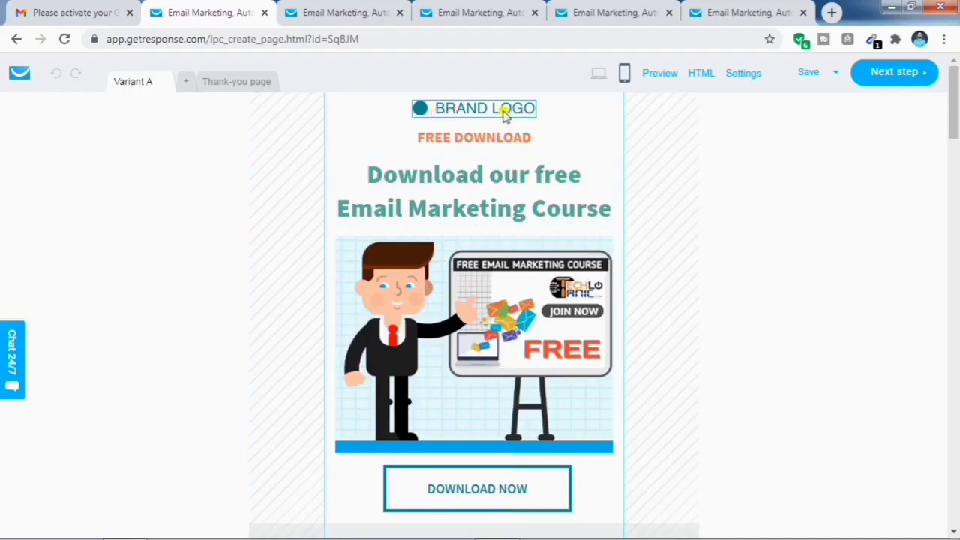
Return to the desktop version and replace the brand logo image with the Techlo Tanic PNG from the uploaded files
{"action": "left_click", "coordinate": [598, 75]}
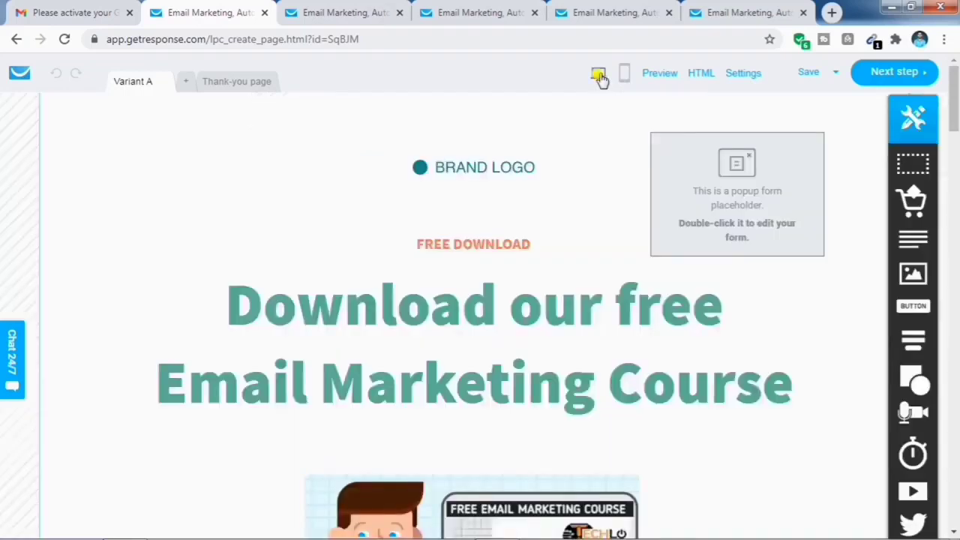
{"action": "left_click", "coordinate": [486, 170]}
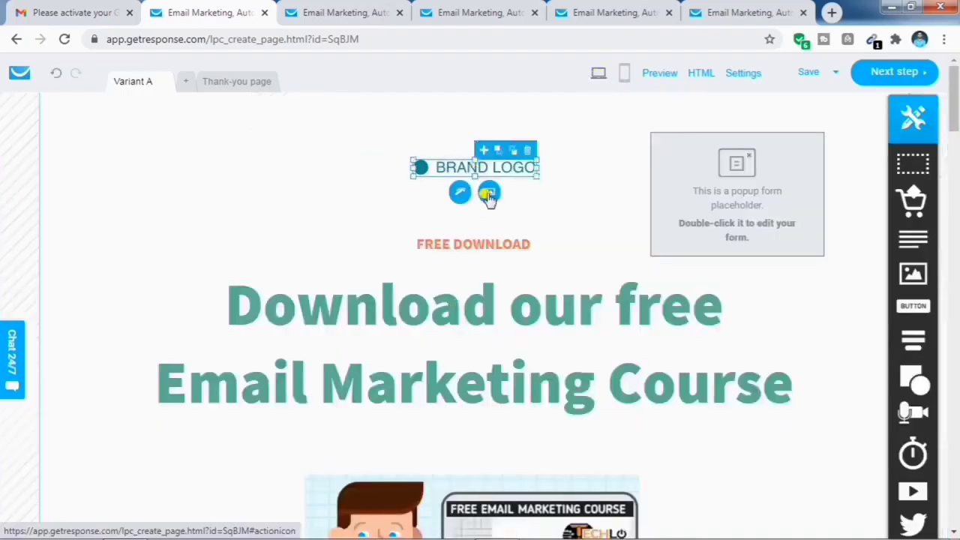
{"action": "left_click", "coordinate": [487, 193]}
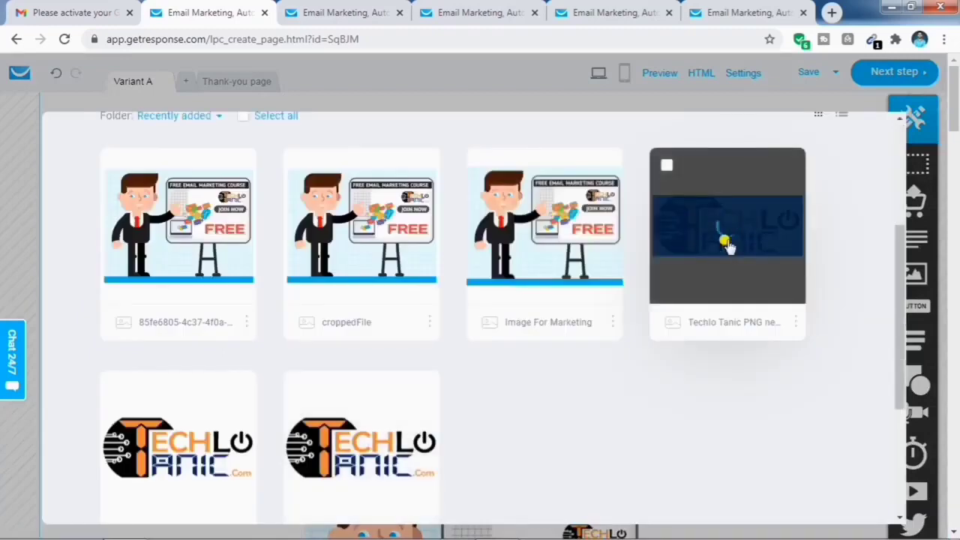
{"action": "left_click", "coordinate": [726, 243]}
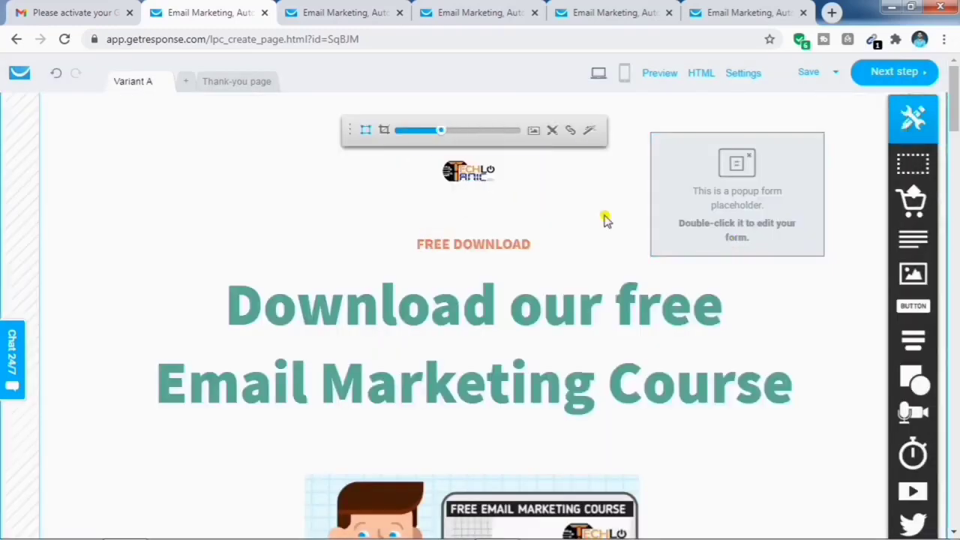
Proceed to the signup page settings and enter "Learn Email Marketing For Free" as the SEO description
{"action": "scroll", "coordinate": [606, 219], "scroll_direction": "down", "scroll_amount": 15}
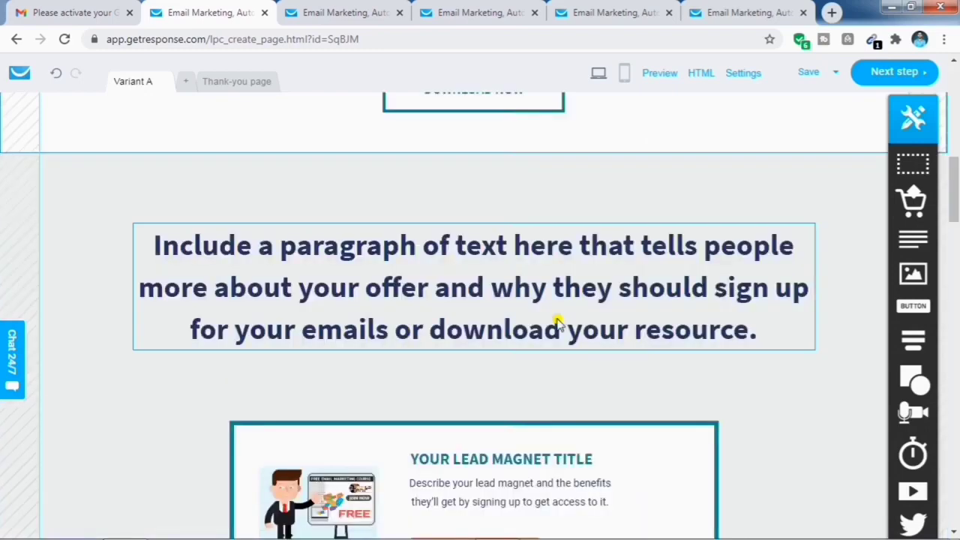
{"action": "scroll", "coordinate": [621, 360], "scroll_direction": "up", "scroll_amount": 12}
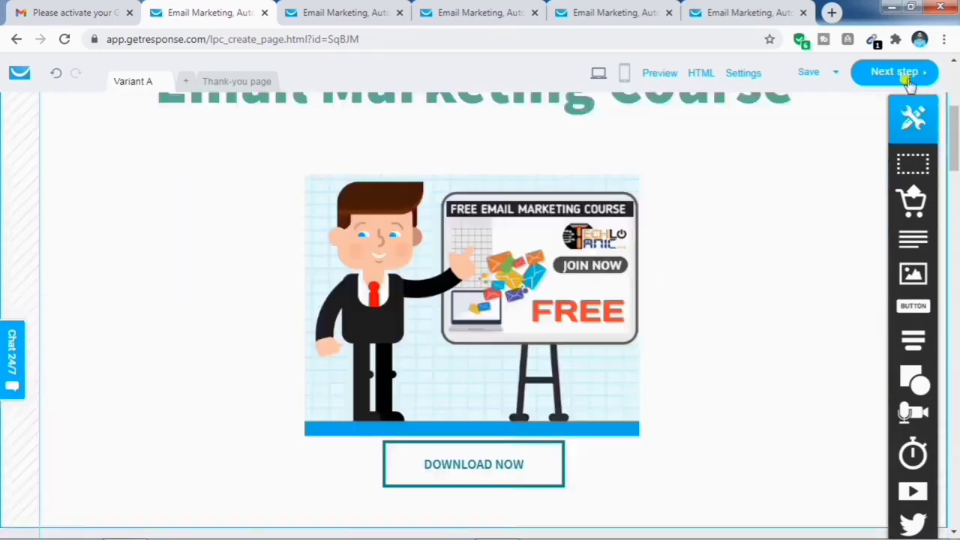
{"action": "left_click", "coordinate": [908, 75]}
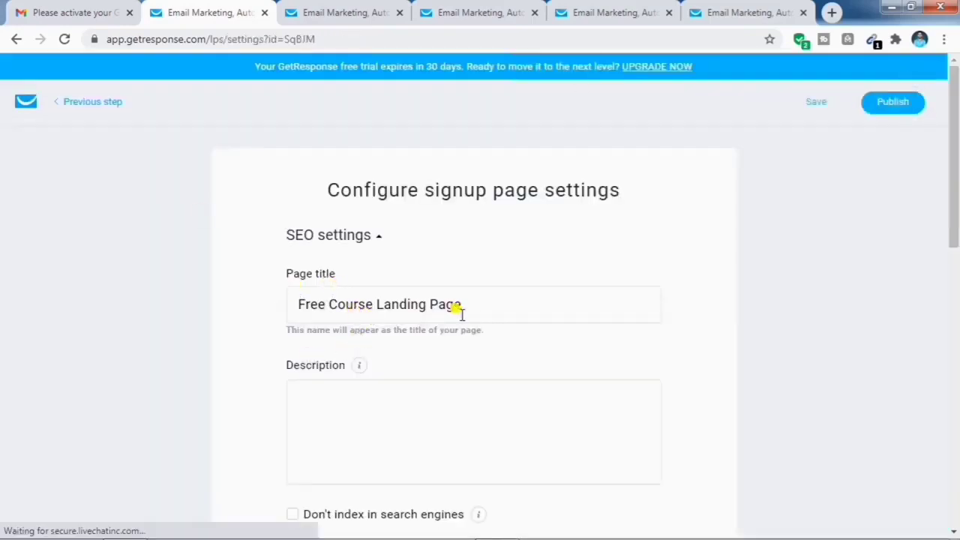
{"action": "left_click", "coordinate": [378, 238]}
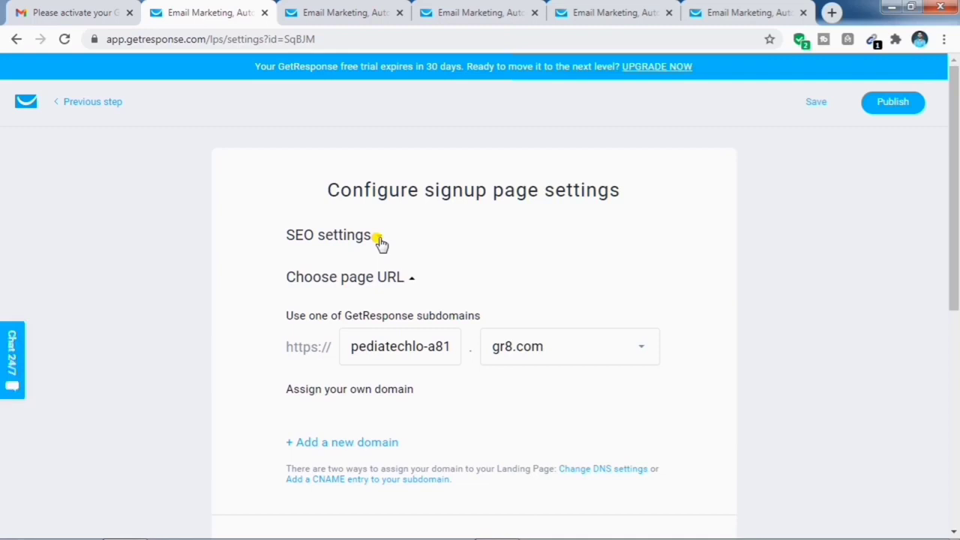
{"action": "left_click", "coordinate": [377, 239]}
{"action": "scroll", "coordinate": [495, 349], "scroll_direction": "down", "scroll_amount": 1}
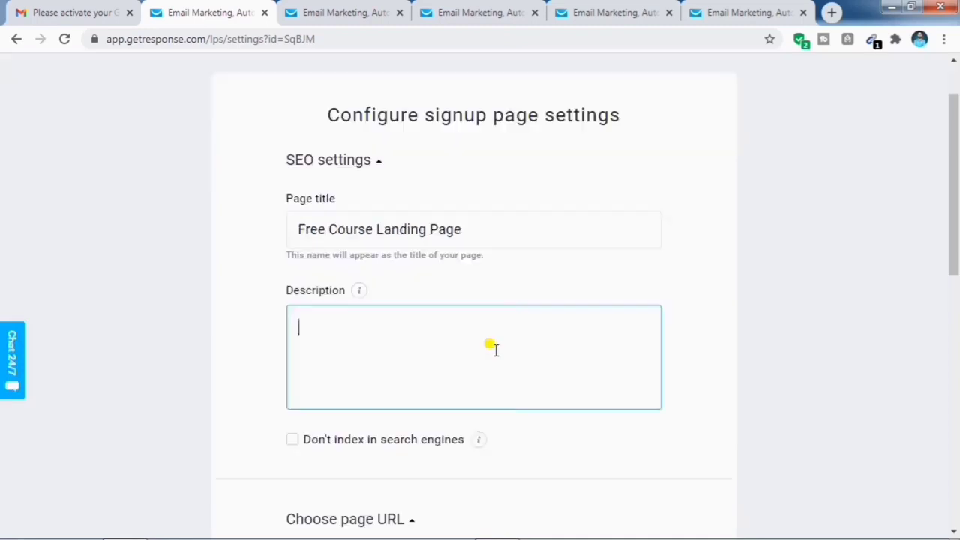
{"action": "type", "text": "Learn Email Marketing For Free"}
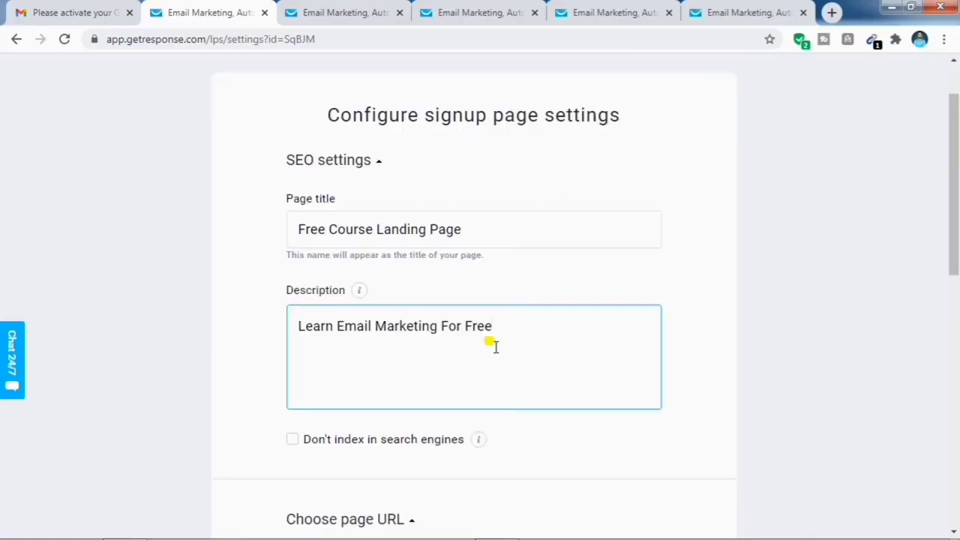
Publish the landing page on the gr8.com subdomain with the default thank-you page
{"action": "scroll", "coordinate": [495, 347], "scroll_direction": "down", "scroll_amount": 7}
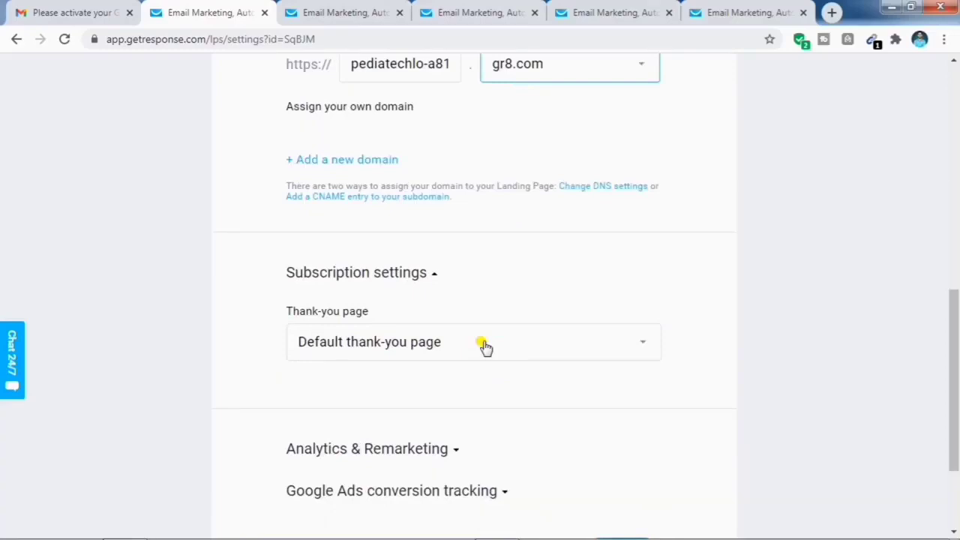
{"action": "scroll", "coordinate": [486, 346], "scroll_direction": "down", "scroll_amount": 2}
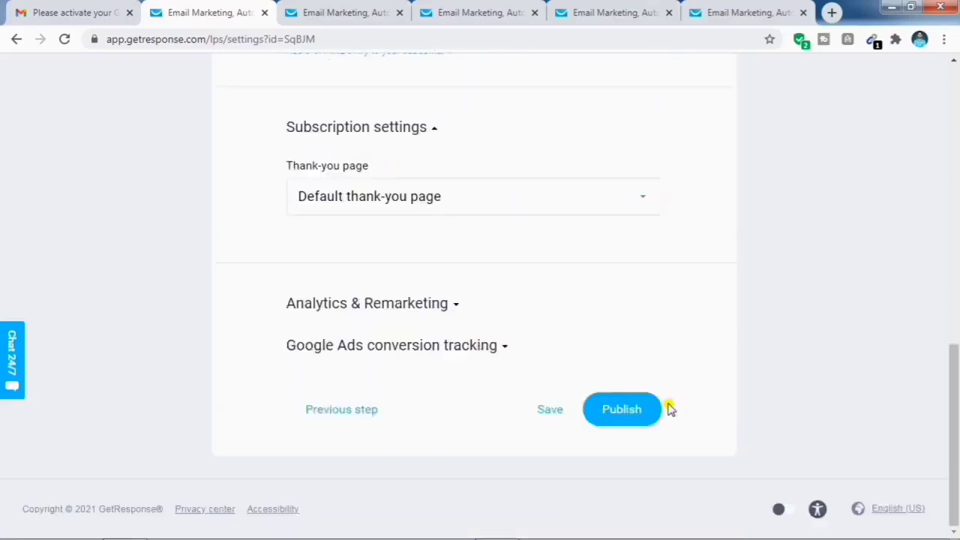
{"action": "left_click", "coordinate": [606, 414]}
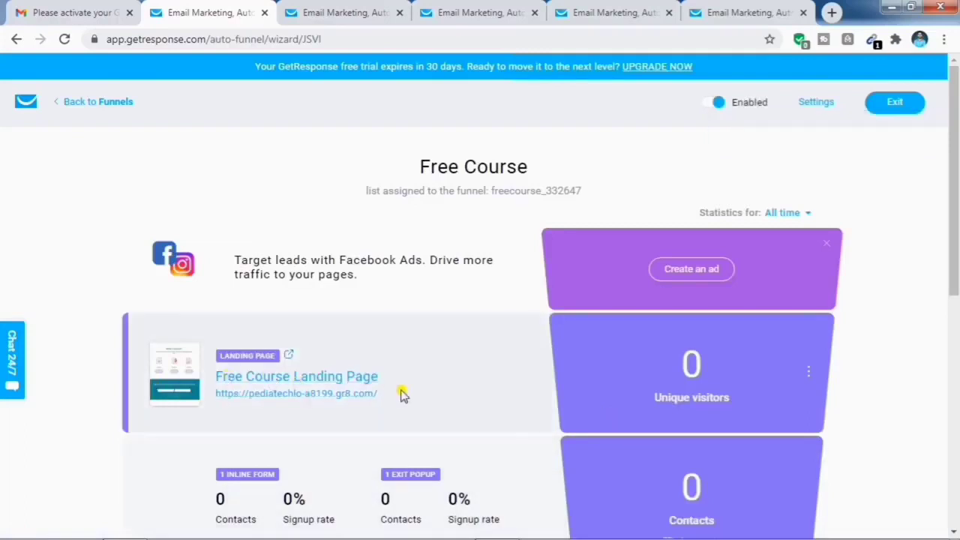
Copy the published landing page's URL from the funnel overview and open it in a new browser tab
{"action": "left_click_drag", "start_coordinate": [401, 395], "coordinate": [216, 394]}
{"action": "right_click", "coordinate": [343, 397]}
{"action": "left_click", "coordinate": [389, 407]}
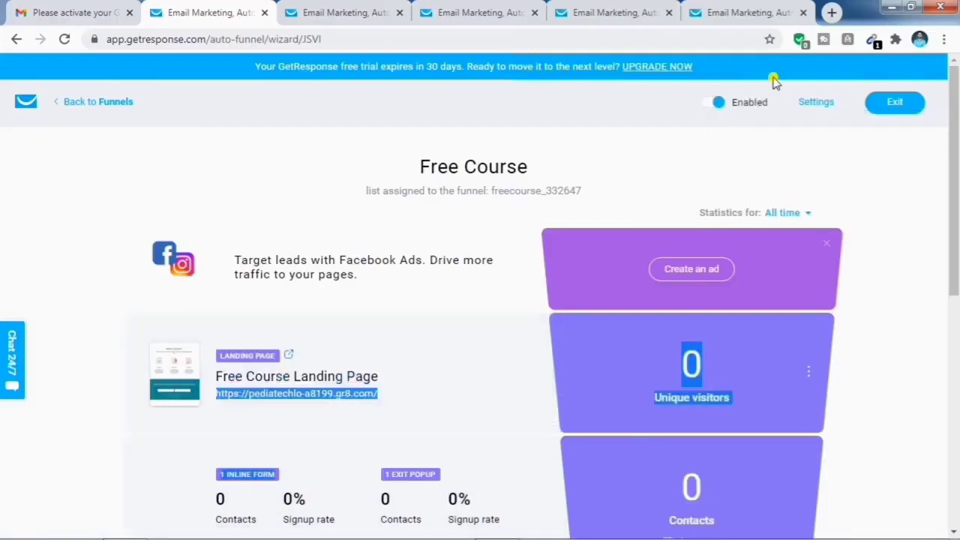
{"action": "left_click", "coordinate": [831, 12]}
{"action": "key", "text": "ctrl+v"}
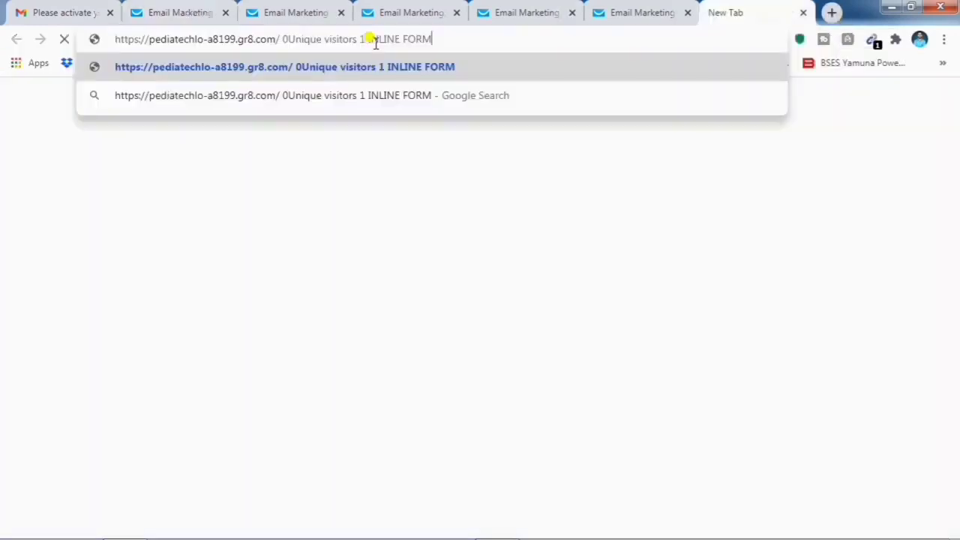
{"action": "key", "text": "Return"}
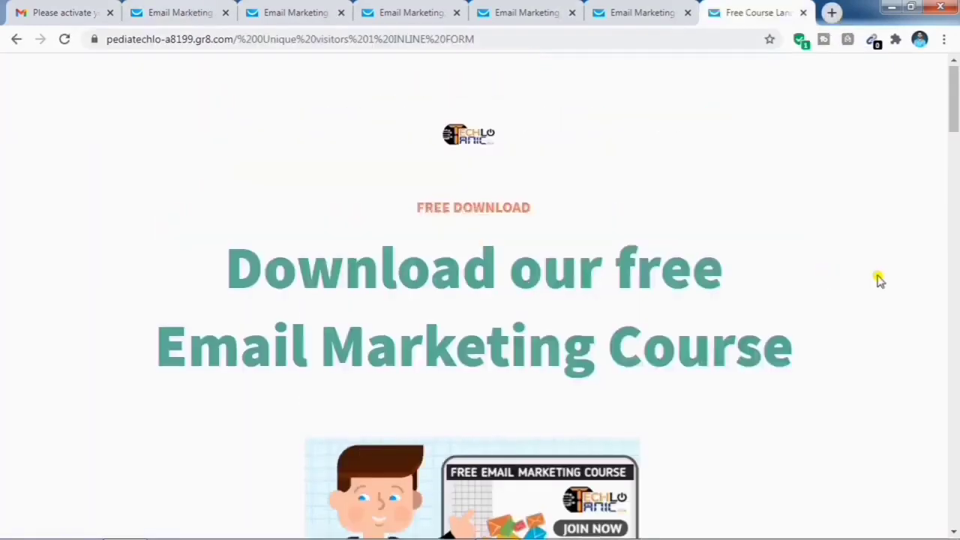
Test the download button on the live page and examine the newsletter sign-up form, testimonials and closing section
{"action": "scroll", "coordinate": [876, 276], "scroll_direction": "down", "scroll_amount": 3}
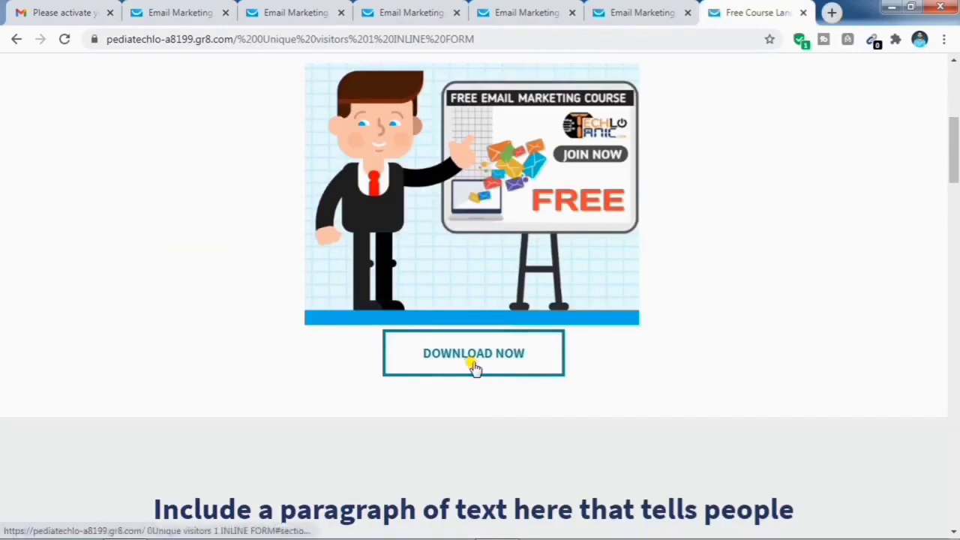
{"action": "left_click", "coordinate": [476, 366]}
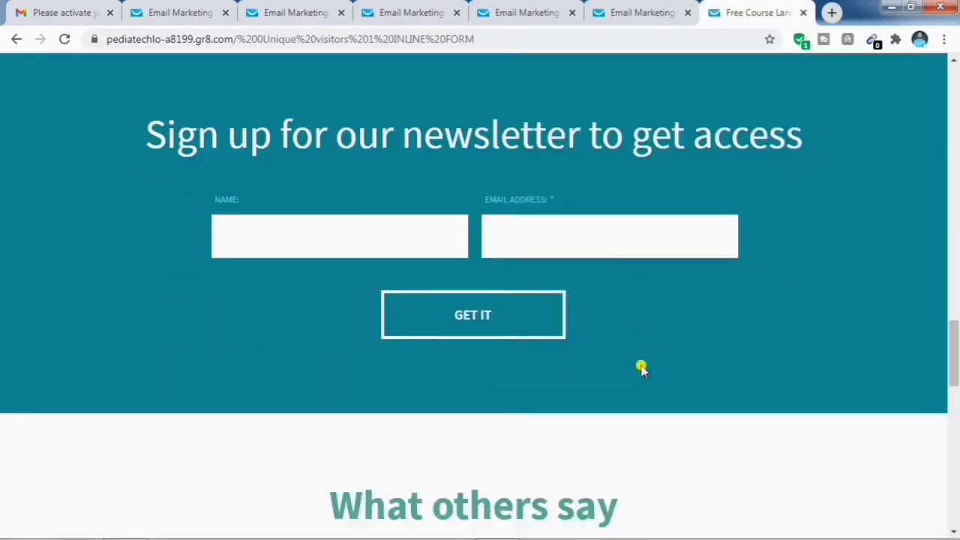
{"action": "left_click", "coordinate": [313, 239]}
{"action": "left_click", "coordinate": [525, 240]}
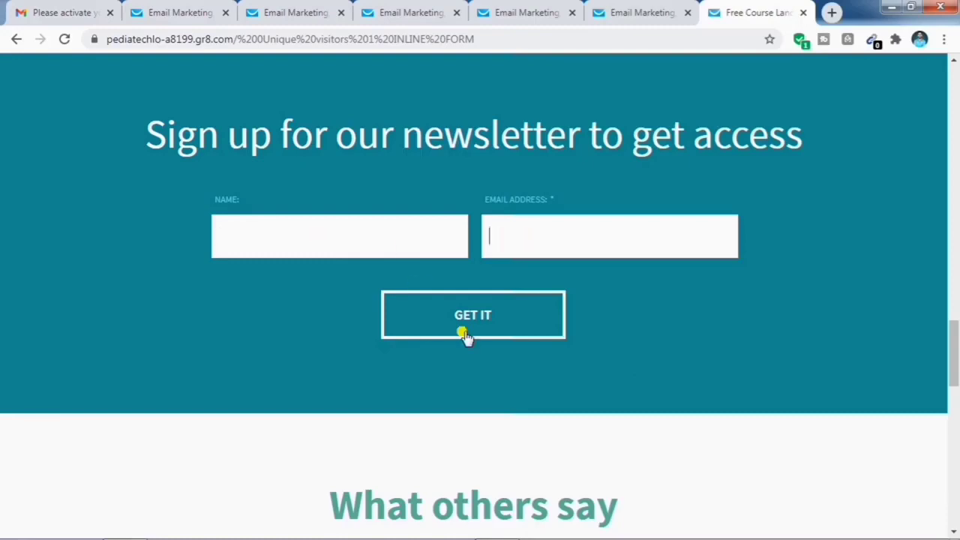
{"action": "scroll", "coordinate": [757, 330], "scroll_direction": "down", "scroll_amount": 6}
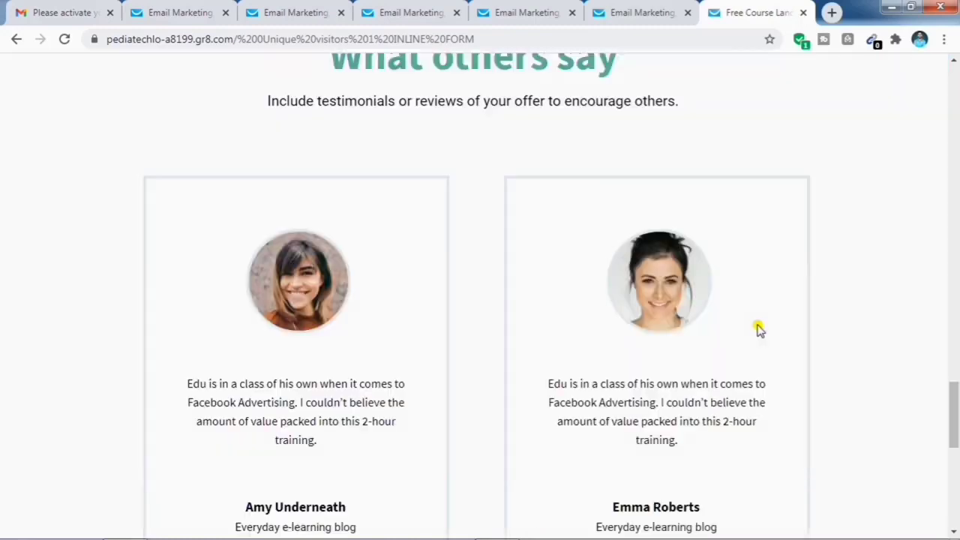
{"action": "scroll", "coordinate": [757, 330], "scroll_direction": "down", "scroll_amount": 8}
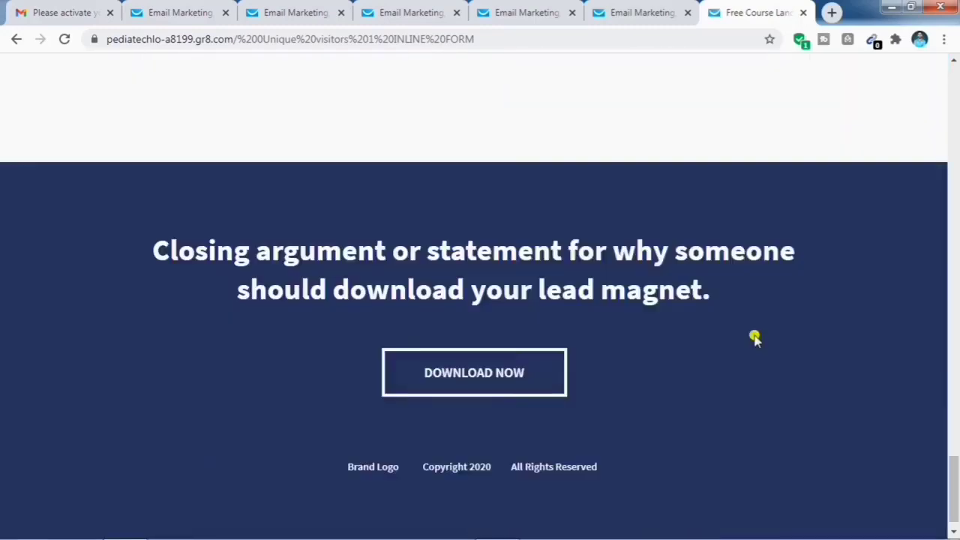
{"action": "scroll", "coordinate": [755, 337], "scroll_direction": "up", "scroll_amount": 12}
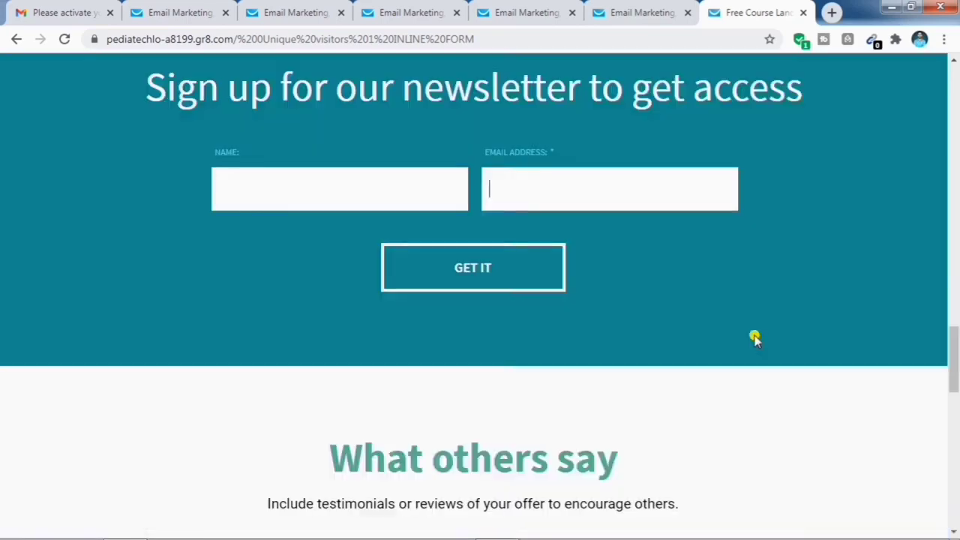
{"action": "scroll", "coordinate": [755, 338], "scroll_direction": "up", "scroll_amount": 15}
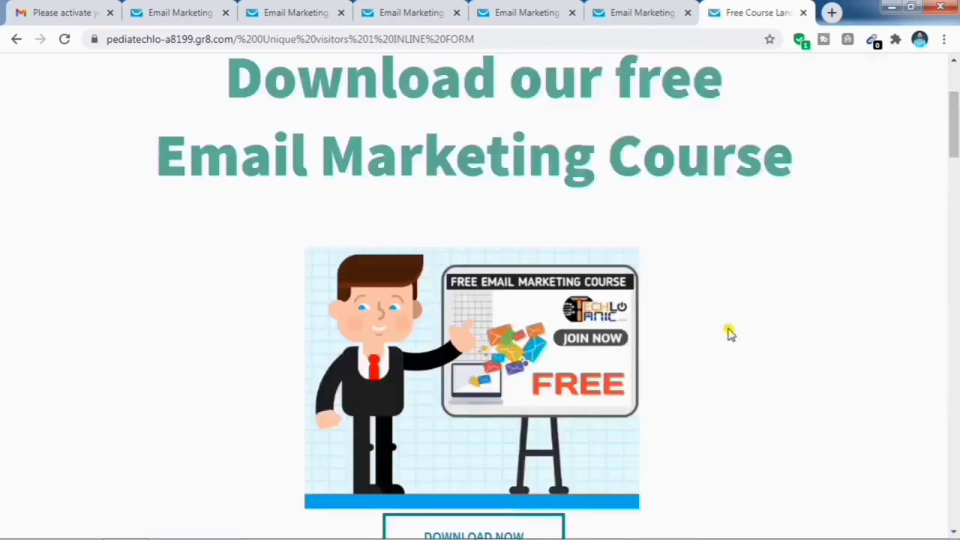
Close the live page and examine the remaining stages of the Free Course funnel, including the download page and email
{"action": "left_click", "coordinate": [804, 11]}
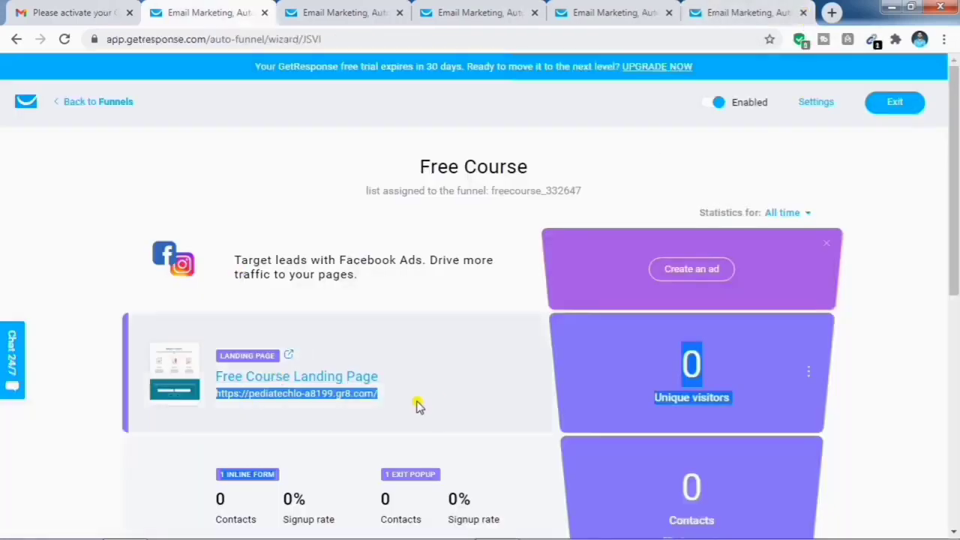
{"action": "scroll", "coordinate": [610, 292], "scroll_direction": "down", "scroll_amount": 3}
{"action": "scroll", "coordinate": [610, 292], "scroll_direction": "down", "scroll_amount": 1}
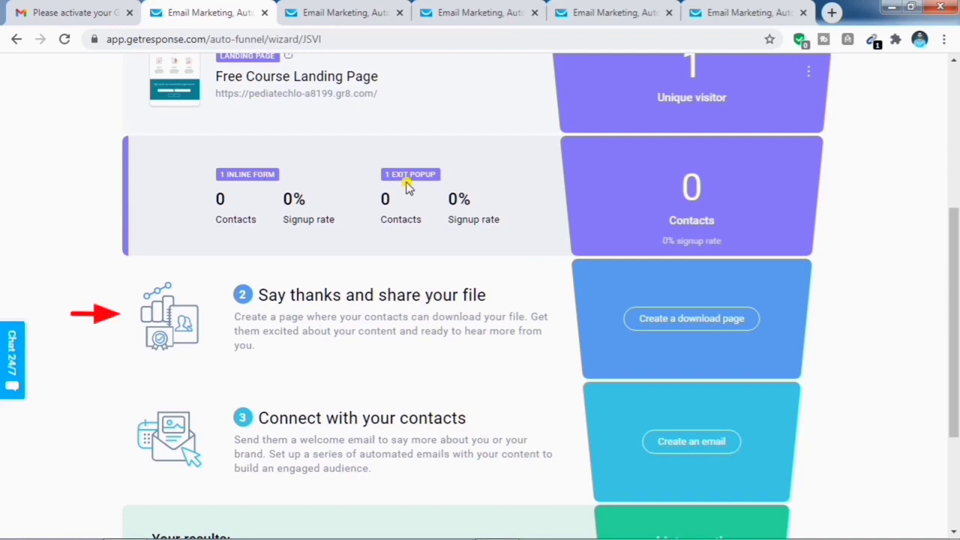
Create the funnel's download page from the Sell knowledge online template, named Free Course Download Page
{"action": "left_click", "coordinate": [722, 323]}
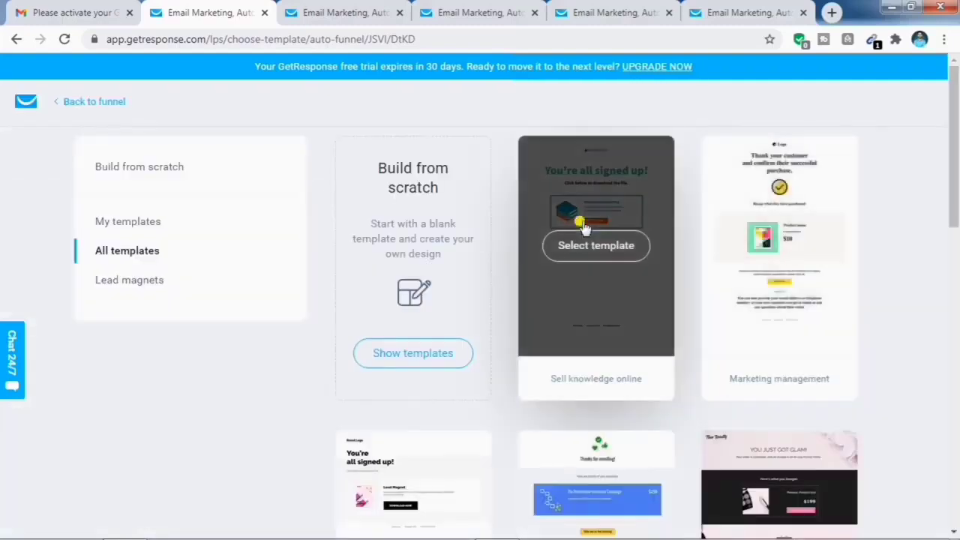
{"action": "left_click", "coordinate": [594, 255]}
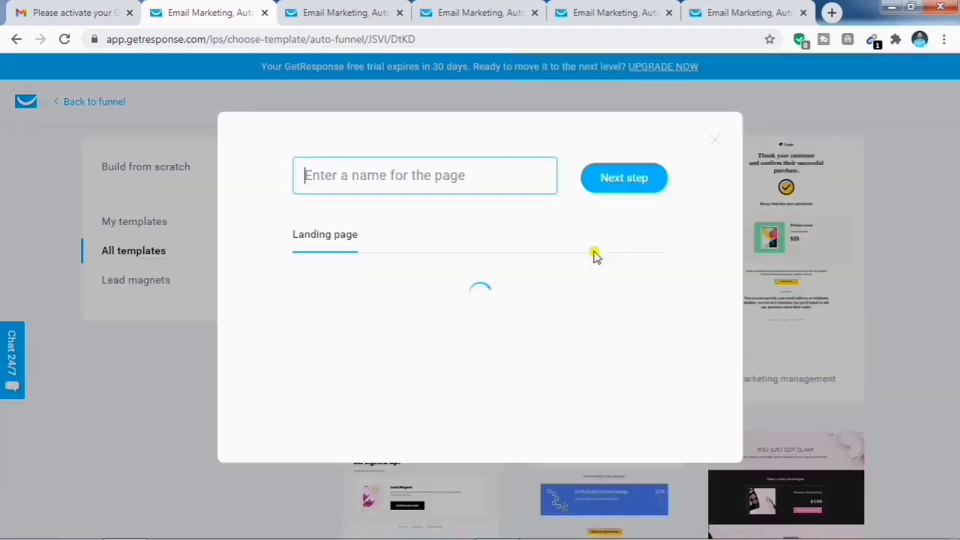
{"action": "type", "text": "Free Course Download Page"}
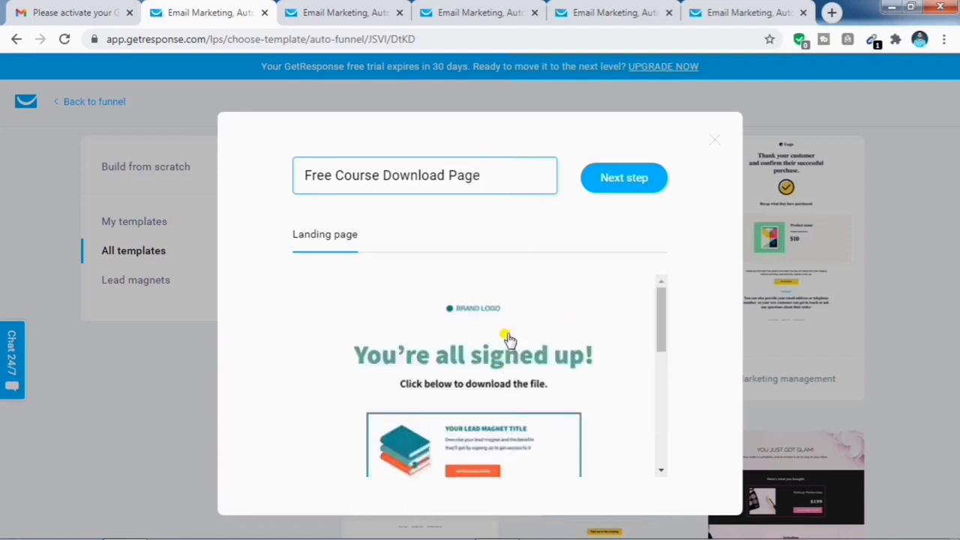
{"action": "left_click", "coordinate": [625, 180]}
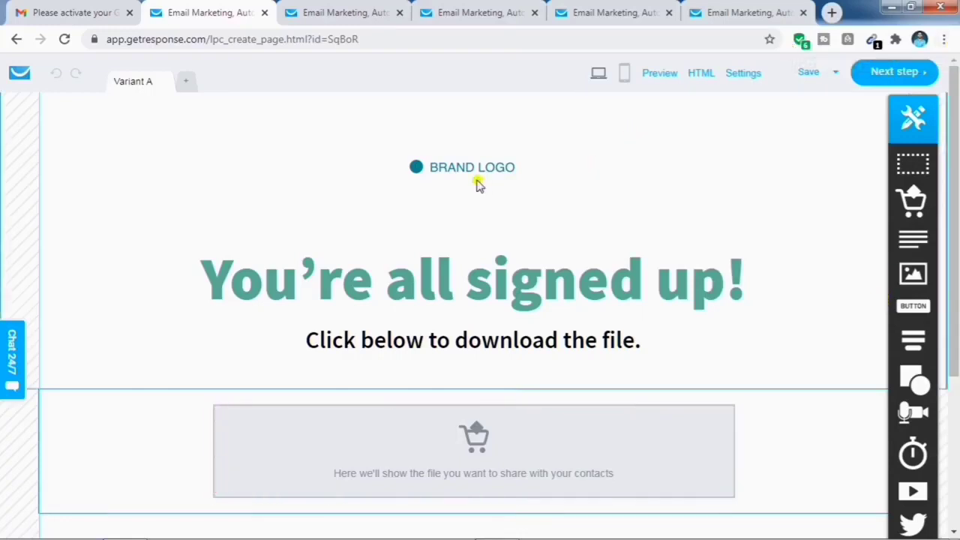
Keep the download page's template design and default confirmation page settings, and publish the page
{"action": "scroll", "coordinate": [509, 225], "scroll_direction": "down", "scroll_amount": 2}
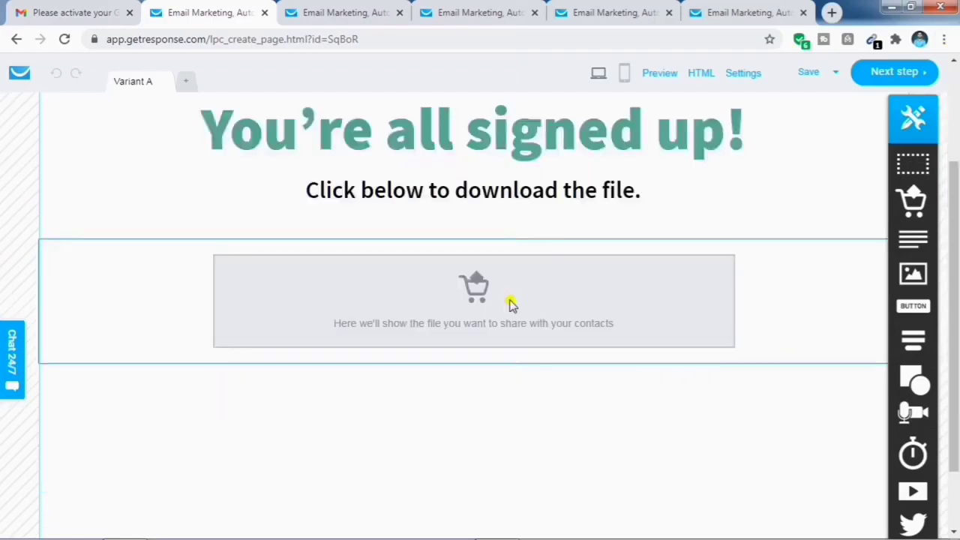
{"action": "left_click", "coordinate": [899, 72]}
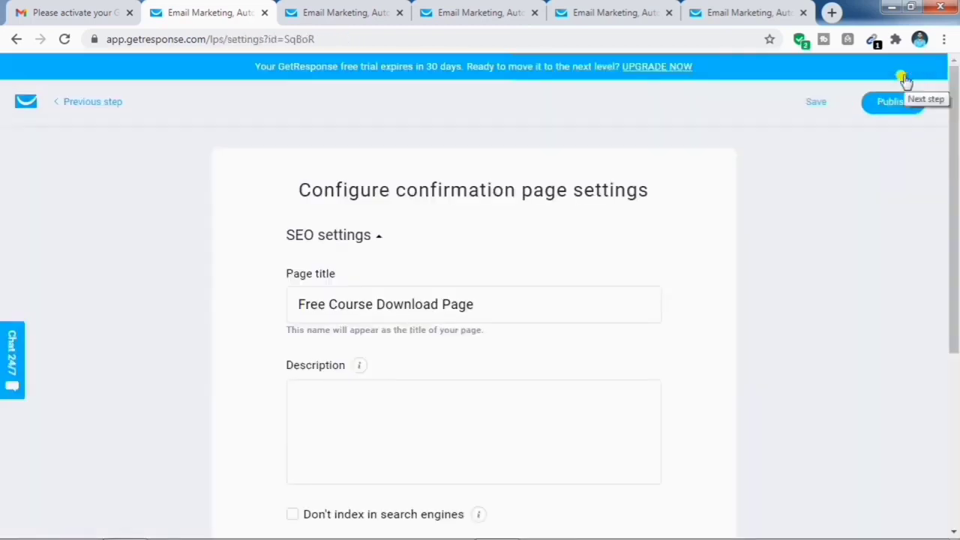
{"action": "scroll", "coordinate": [633, 415], "scroll_direction": "down", "scroll_amount": 4}
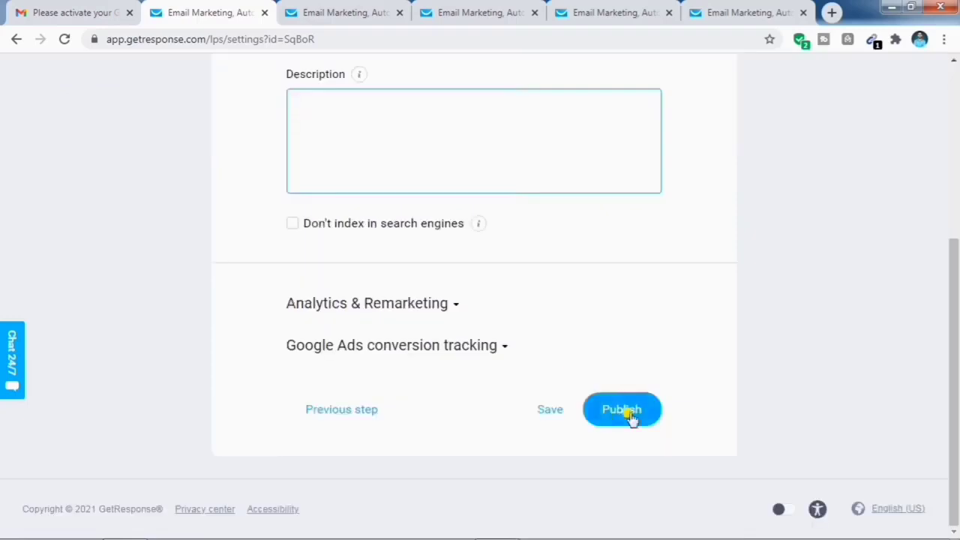
{"action": "scroll", "coordinate": [525, 260], "scroll_direction": "up", "scroll_amount": 2}
{"action": "scroll", "coordinate": [542, 225], "scroll_direction": "up", "scroll_amount": 2}
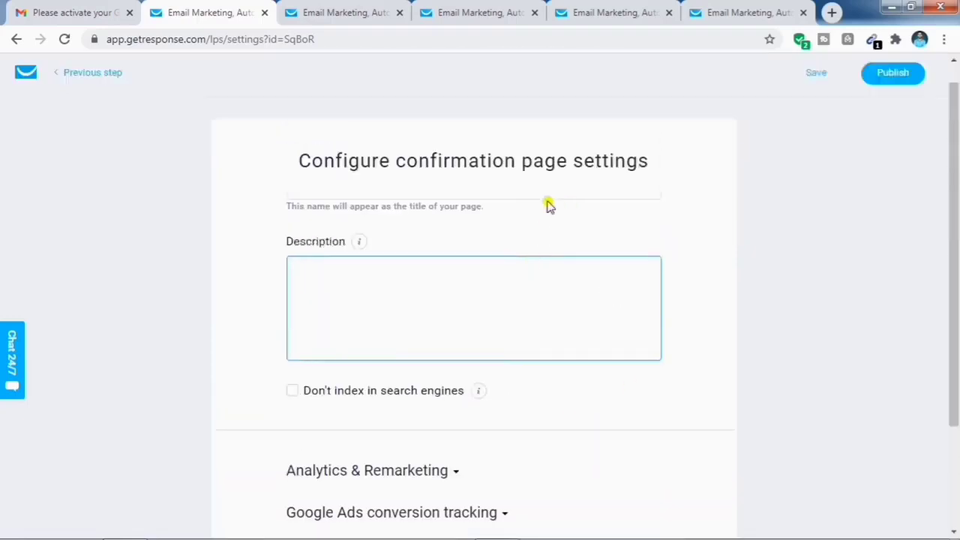
{"action": "scroll", "coordinate": [598, 308], "scroll_direction": "down", "scroll_amount": 1}
{"action": "scroll", "coordinate": [600, 310], "scroll_direction": "down", "scroll_amount": 3}
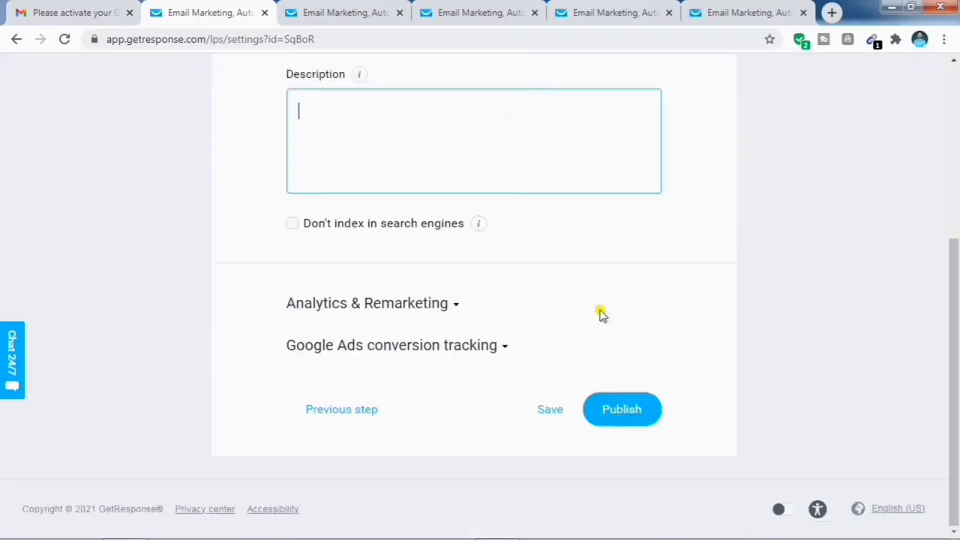
{"action": "left_click", "coordinate": [612, 410]}
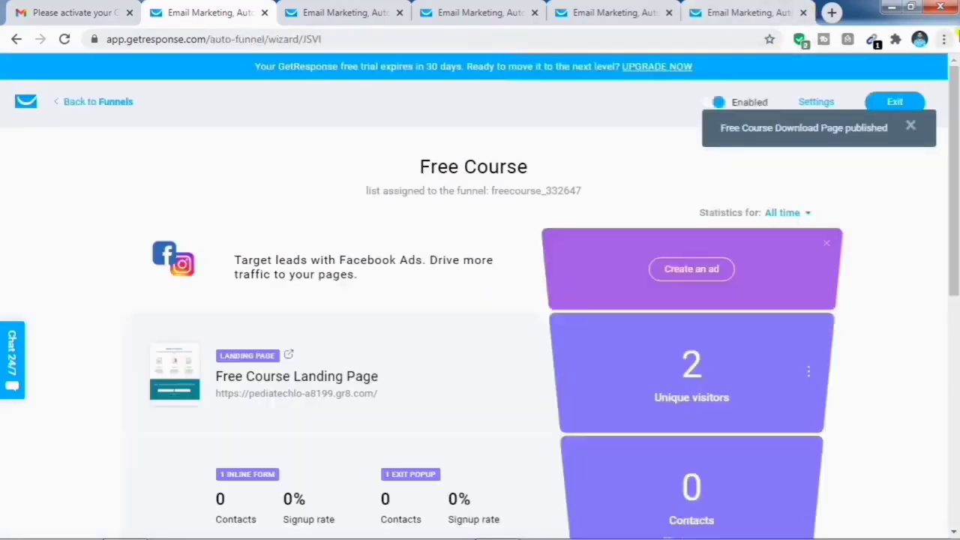
Start the funnel's welcome email with the message name Welcome and the subject Welcome To Techlotanic
{"action": "scroll", "coordinate": [765, 277], "scroll_direction": "down", "scroll_amount": 1}
{"action": "scroll", "coordinate": [765, 276], "scroll_direction": "down", "scroll_amount": 2}
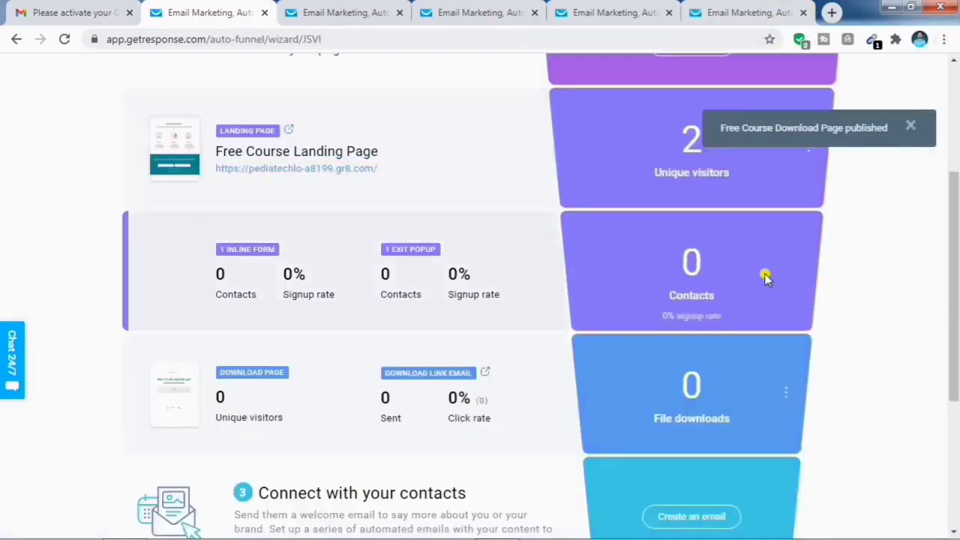
{"action": "scroll", "coordinate": [765, 276], "scroll_direction": "down", "scroll_amount": 1}
{"action": "left_click", "coordinate": [692, 256]}
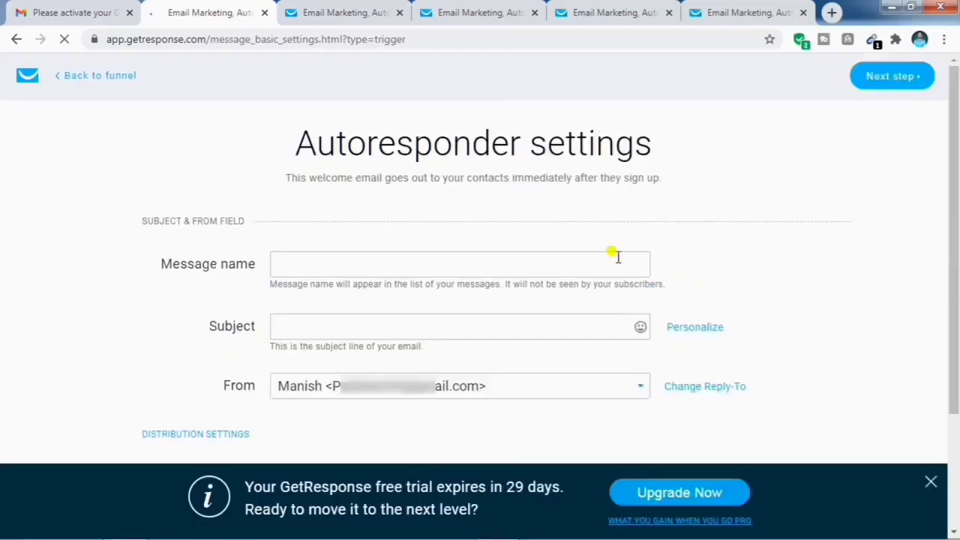
{"action": "scroll", "coordinate": [532, 291], "scroll_direction": "down", "scroll_amount": 1}
{"action": "scroll", "coordinate": [533, 286], "scroll_direction": "down", "scroll_amount": 1}
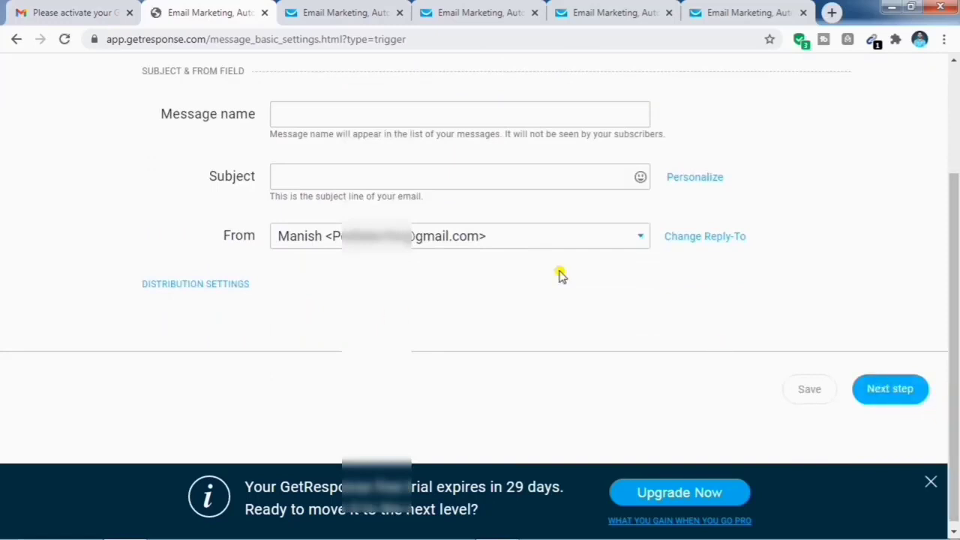
{"action": "scroll", "coordinate": [561, 274], "scroll_direction": "up", "scroll_amount": 1}
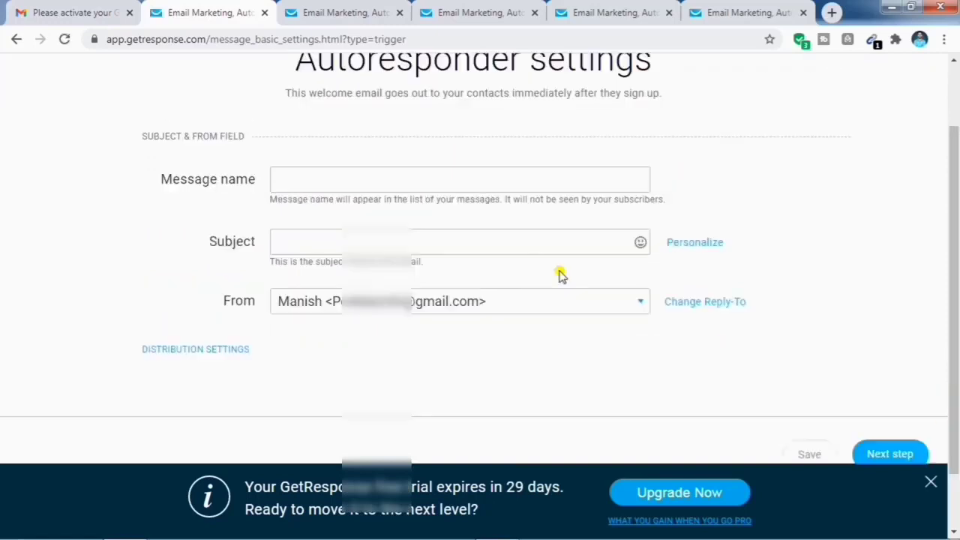
{"action": "left_click", "coordinate": [330, 188]}
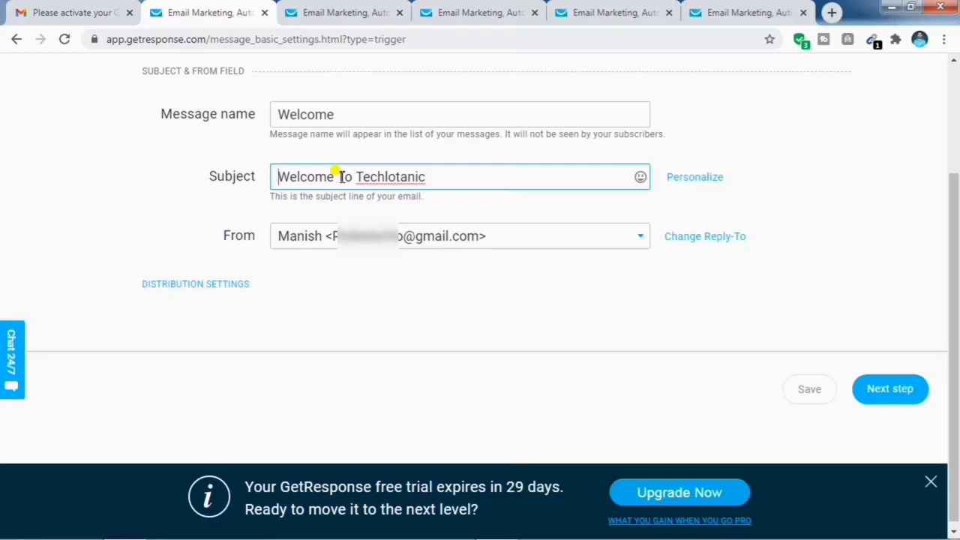
Personalize the subject as "Hey [[firstname]]! Welcome To Techlotanic" and continue to the email template selection
{"action": "type", "text": "Hey"}
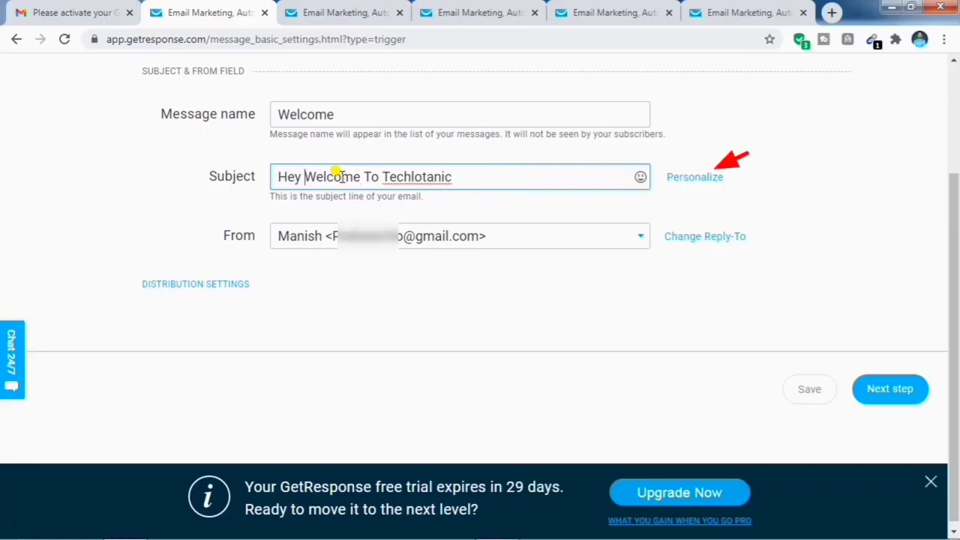
{"action": "left_click", "coordinate": [688, 180]}
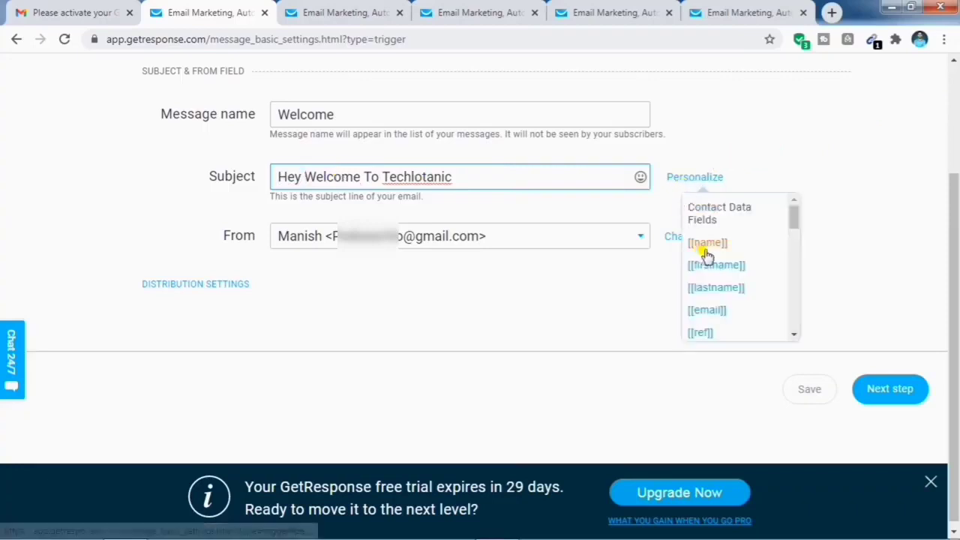
{"action": "left_click", "coordinate": [716, 266]}
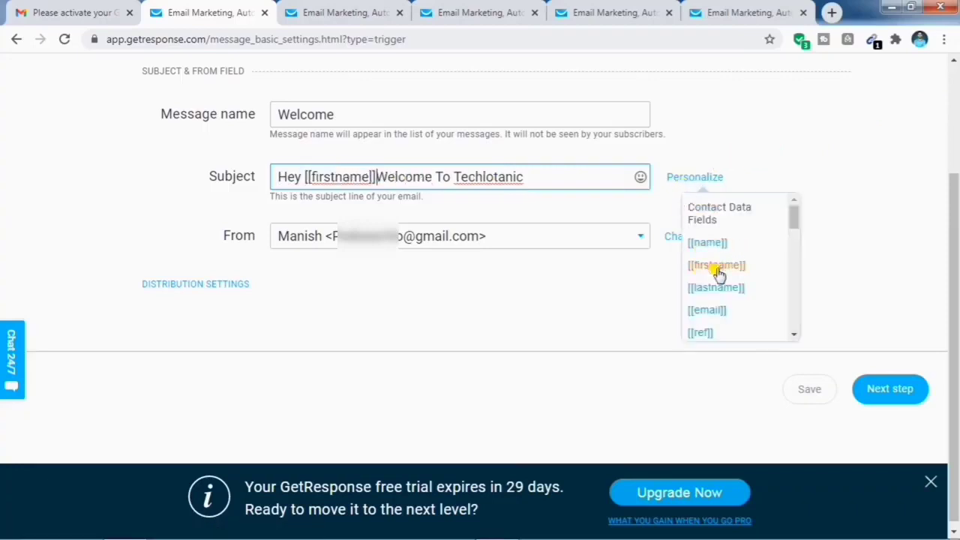
{"action": "type", "text": "!"}
{"action": "left_click", "coordinate": [889, 388]}
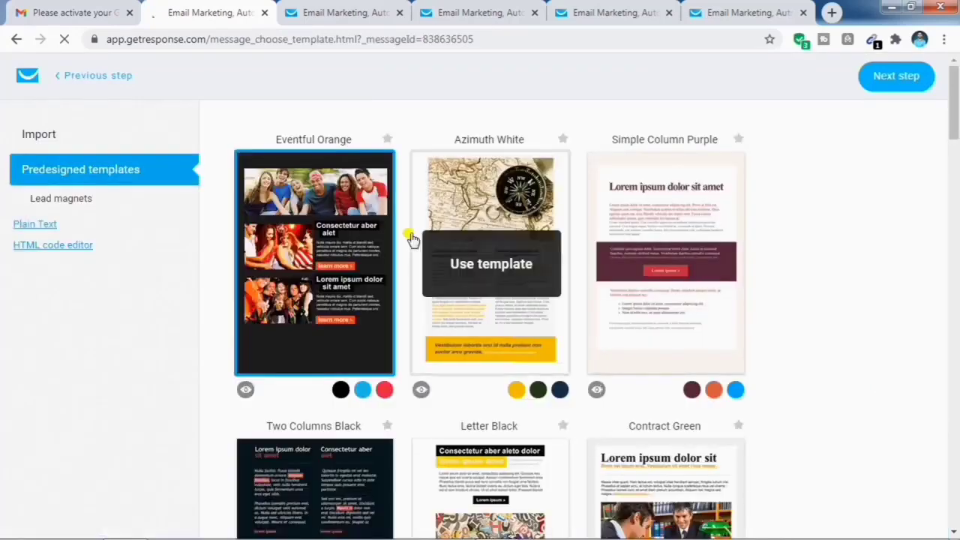
Look through the predesigned email templates and return to the Free Course funnel overview without choosing one
{"action": "scroll", "coordinate": [387, 255], "scroll_direction": "down", "scroll_amount": 4}
{"action": "scroll", "coordinate": [390, 258], "scroll_direction": "up", "scroll_amount": 4}
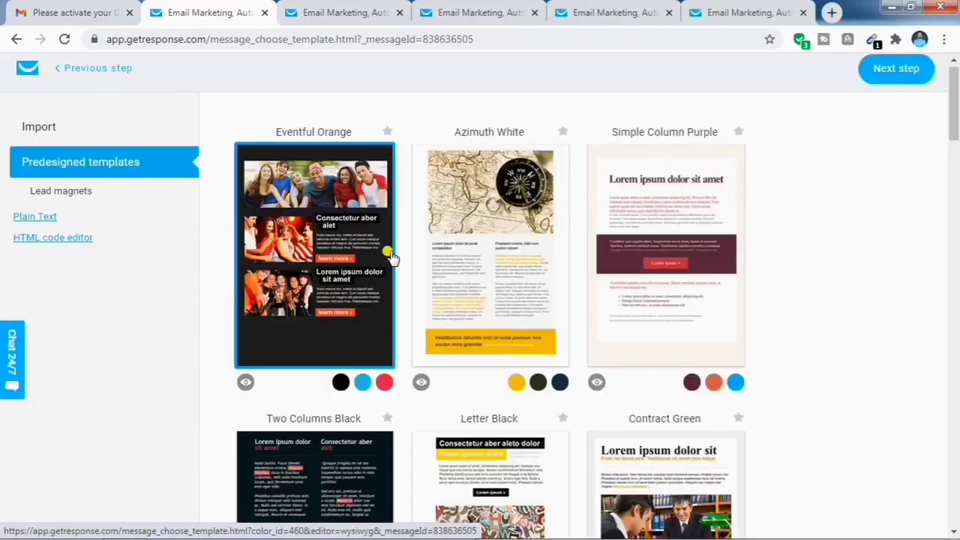
{"action": "left_click", "coordinate": [89, 78]}
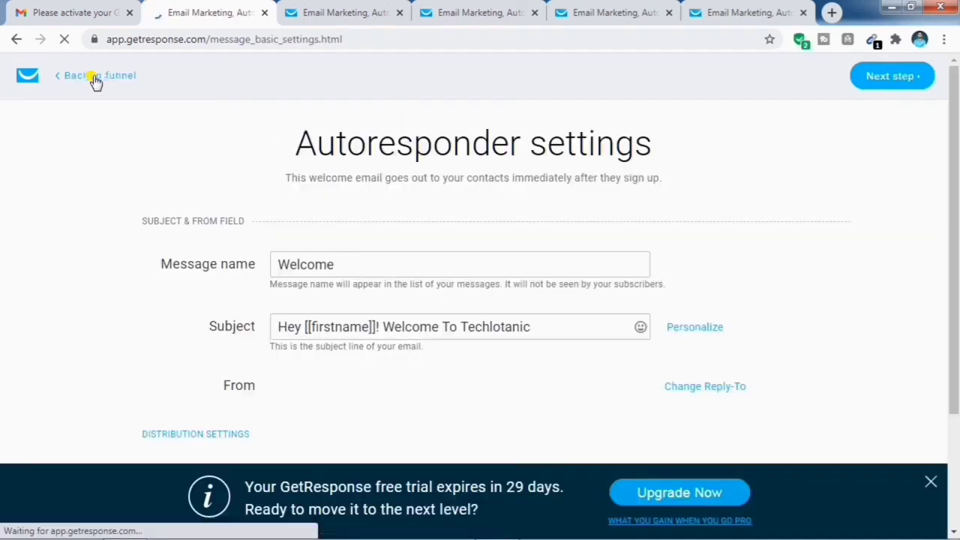
{"action": "left_click", "coordinate": [92, 80]}
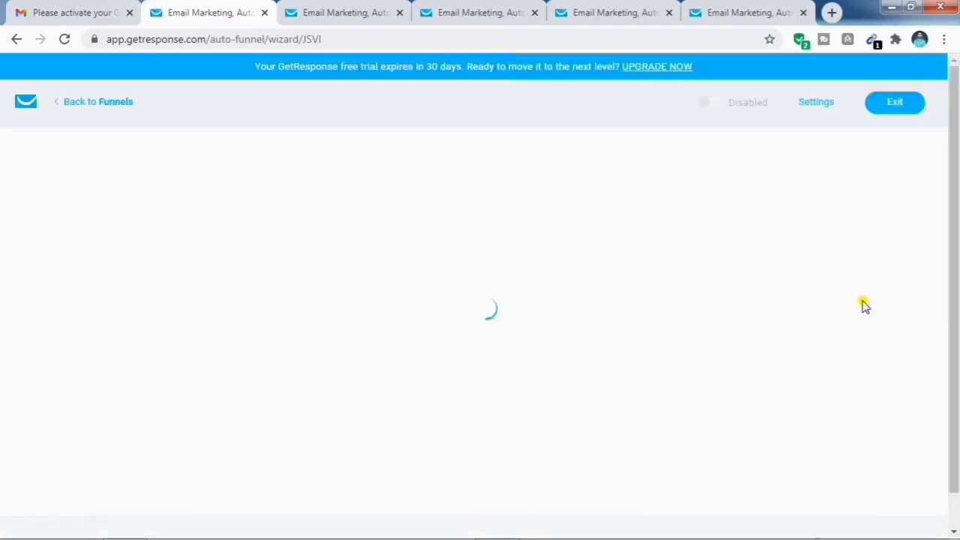
Preview the download link email from the funnel overview and close the preview
{"action": "scroll", "coordinate": [596, 388], "scroll_direction": "down", "scroll_amount": 2}
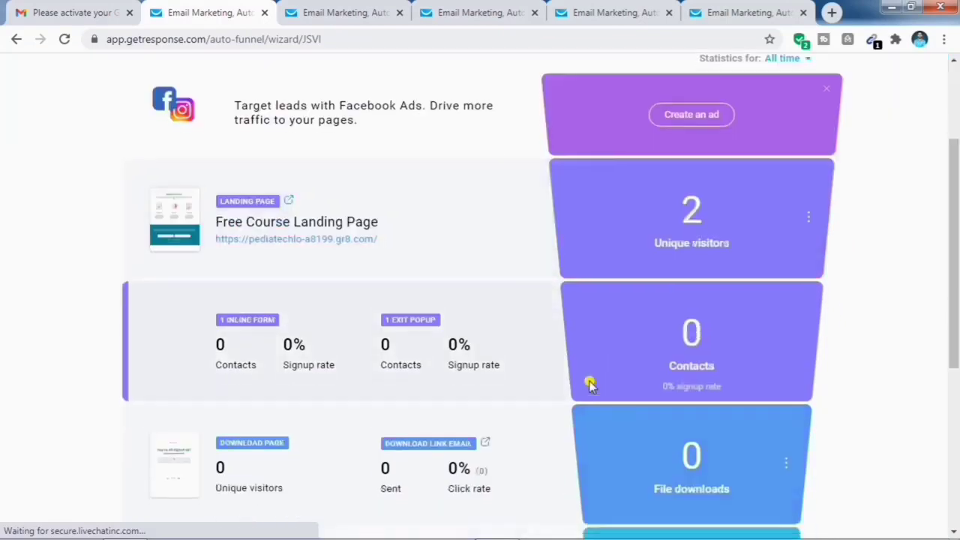
{"action": "scroll", "coordinate": [590, 385], "scroll_direction": "down", "scroll_amount": 3}
{"action": "scroll", "coordinate": [461, 306], "scroll_direction": "up", "scroll_amount": 1}
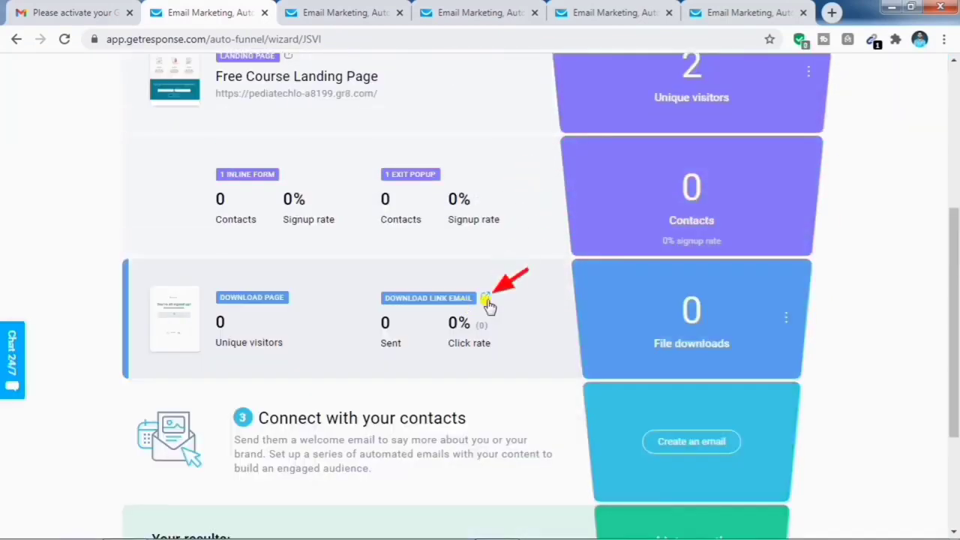
{"action": "left_click", "coordinate": [485, 300]}
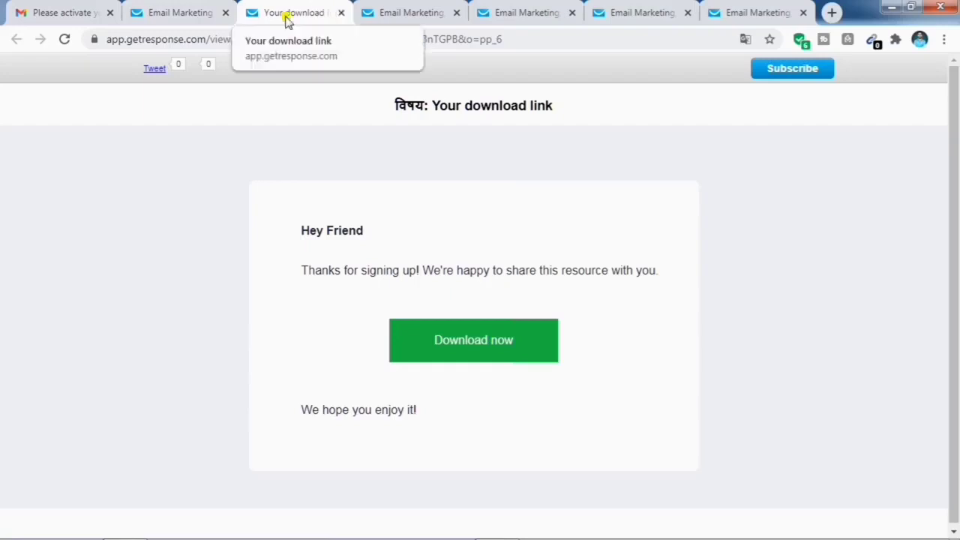
{"action": "left_click", "coordinate": [340, 13]}
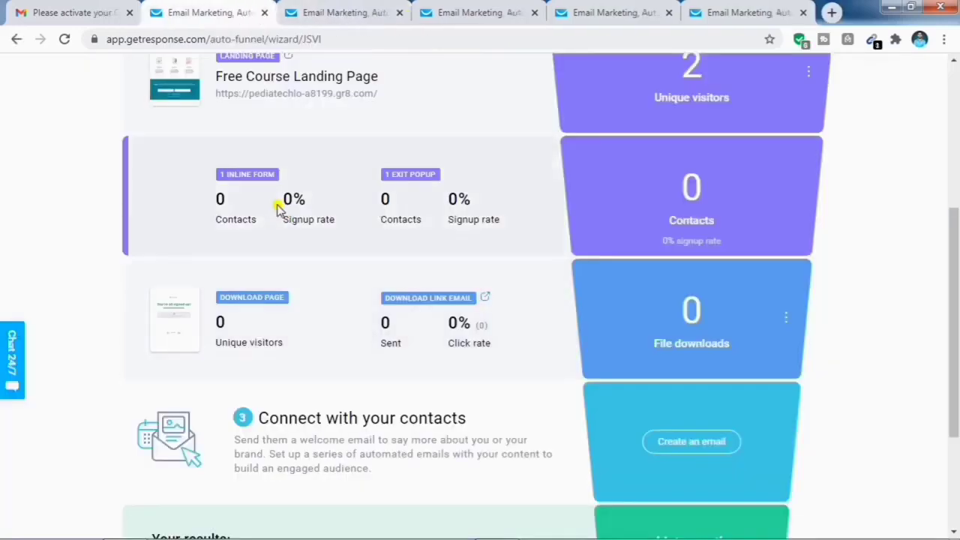
Exit the Free Course funnel and open the account's contact lists
{"action": "scroll", "coordinate": [567, 282], "scroll_direction": "up", "scroll_amount": 2}
{"action": "scroll", "coordinate": [567, 281], "scroll_direction": "up", "scroll_amount": 3}
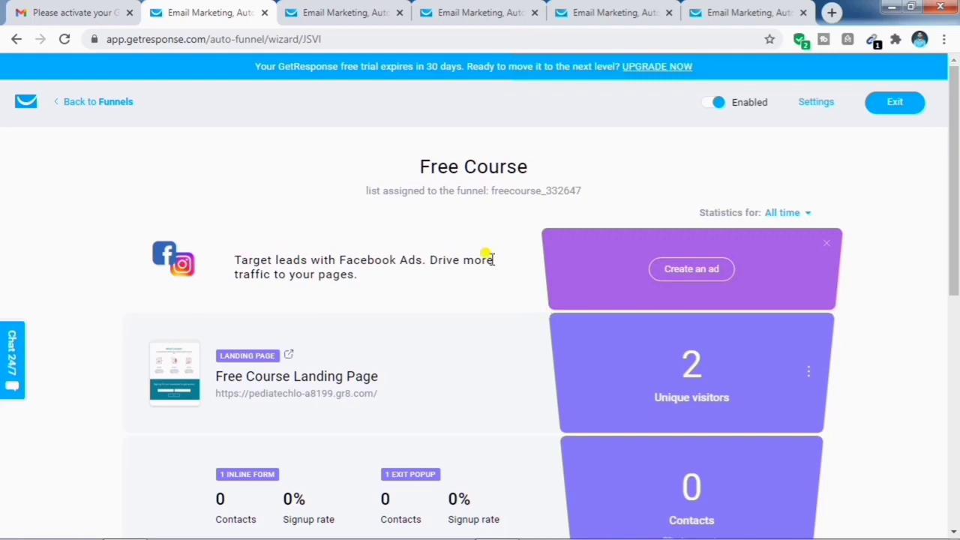
{"action": "left_click", "coordinate": [890, 110]}
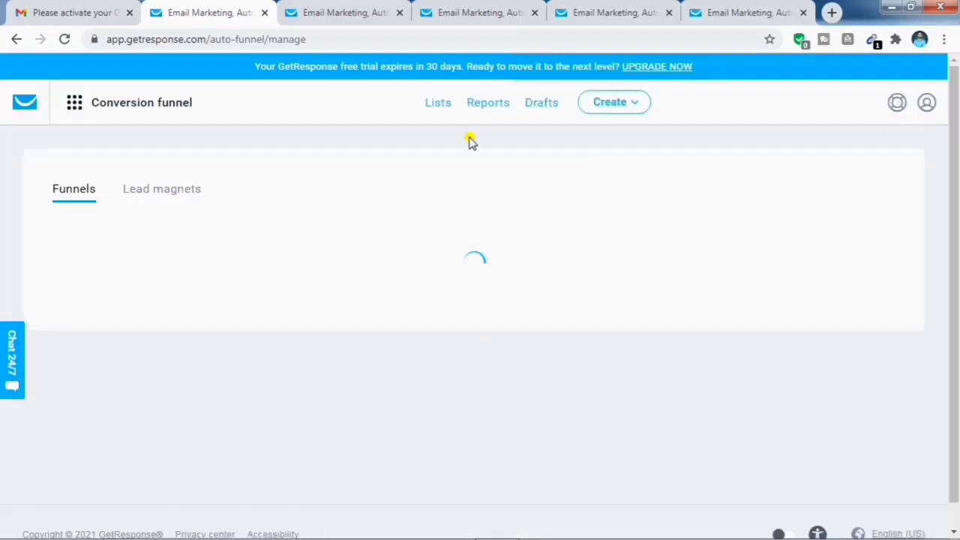
{"action": "left_click", "coordinate": [435, 105]}
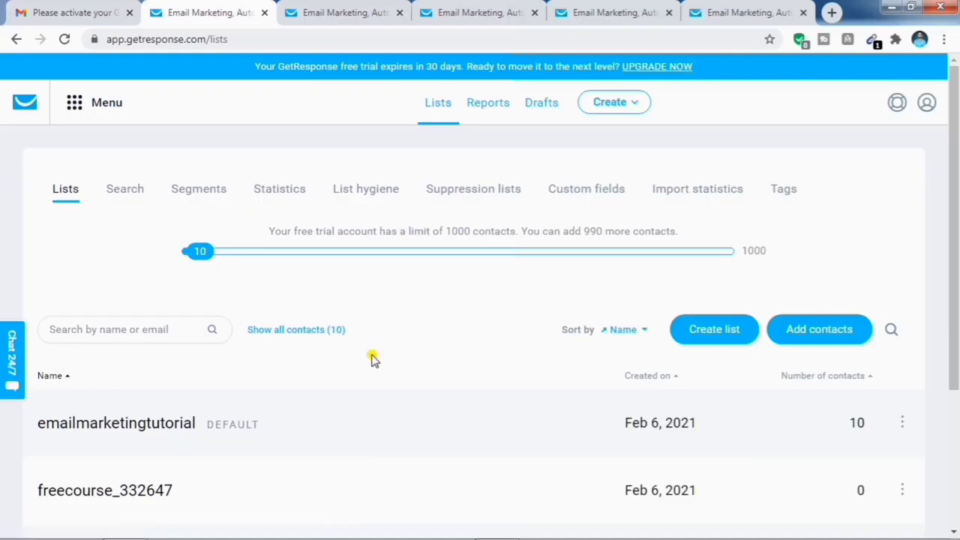
Open the settings of the Free Course funnel's contact list and change its list name to freecoursefunnel
{"action": "scroll", "coordinate": [382, 375], "scroll_direction": "down", "scroll_amount": 2}
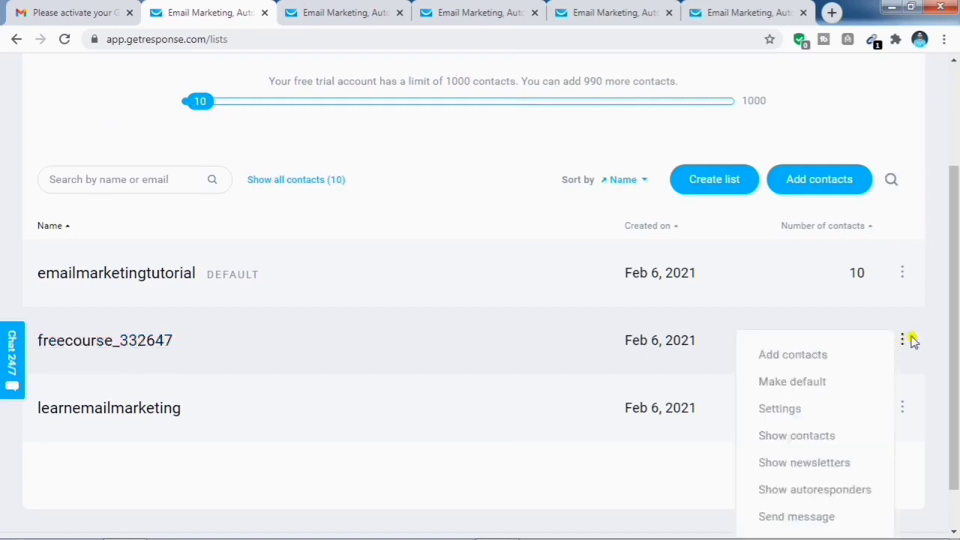
{"action": "left_click", "coordinate": [901, 341]}
{"action": "left_click", "coordinate": [802, 417]}
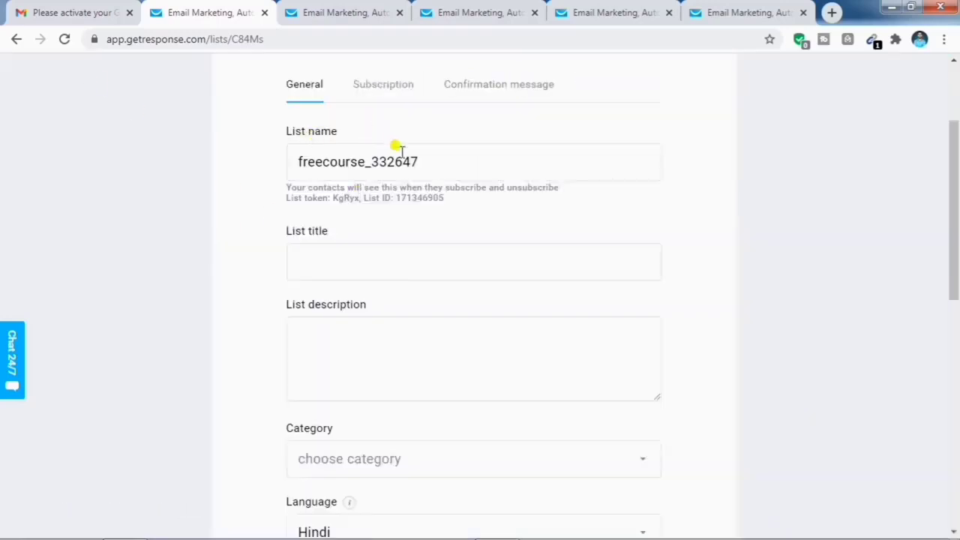
{"action": "left_click", "coordinate": [428, 167]}
{"action": "key", "text": "BackSpace"}
{"action": "key", "text": "BackSpace"}
{"action": "key", "text": "BackSpace"}
{"action": "key", "text": "BackSpace"}
{"action": "key", "text": "BackSpace"}
{"action": "key", "text": "BackSpace"}
{"action": "key", "text": "BackSpace"}
{"action": "type", "text": "funnel"}
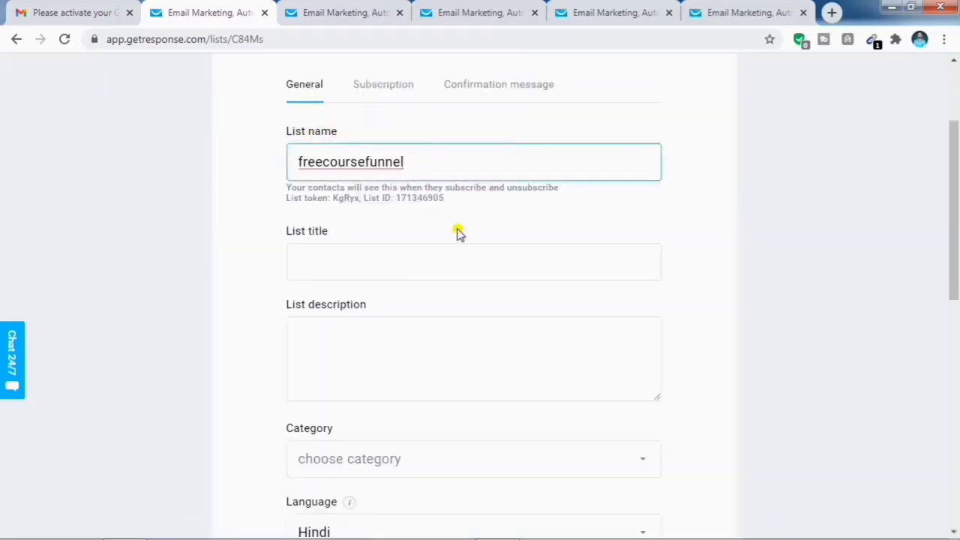
Review the list's remaining general settings and open its subscription settings
{"action": "scroll", "coordinate": [446, 233], "scroll_direction": "down", "scroll_amount": 4}
{"action": "scroll", "coordinate": [455, 189], "scroll_direction": "up", "scroll_amount": 1}
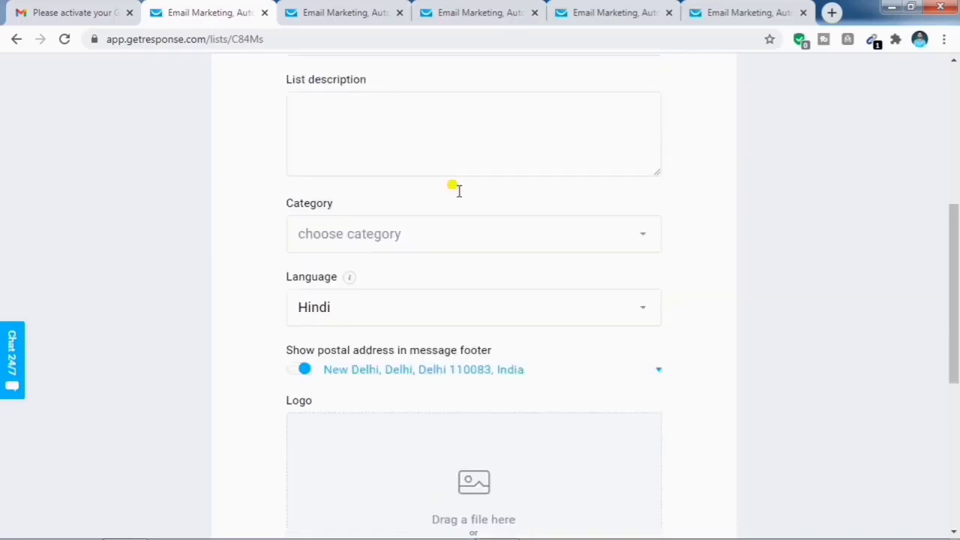
{"action": "scroll", "coordinate": [460, 336], "scroll_direction": "down", "scroll_amount": 2}
{"action": "scroll", "coordinate": [561, 217], "scroll_direction": "up", "scroll_amount": 5}
{"action": "scroll", "coordinate": [561, 217], "scroll_direction": "up", "scroll_amount": 1}
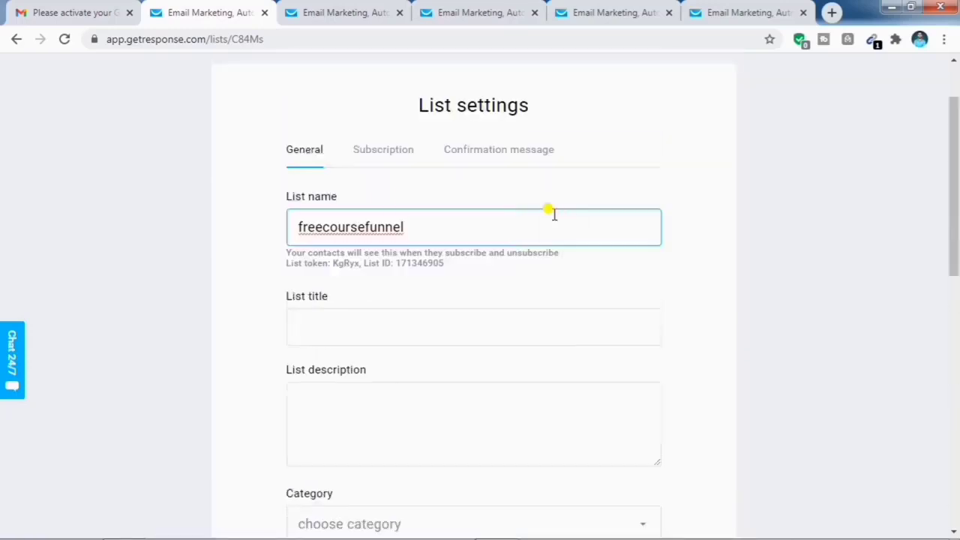
{"action": "left_click", "coordinate": [406, 150]}
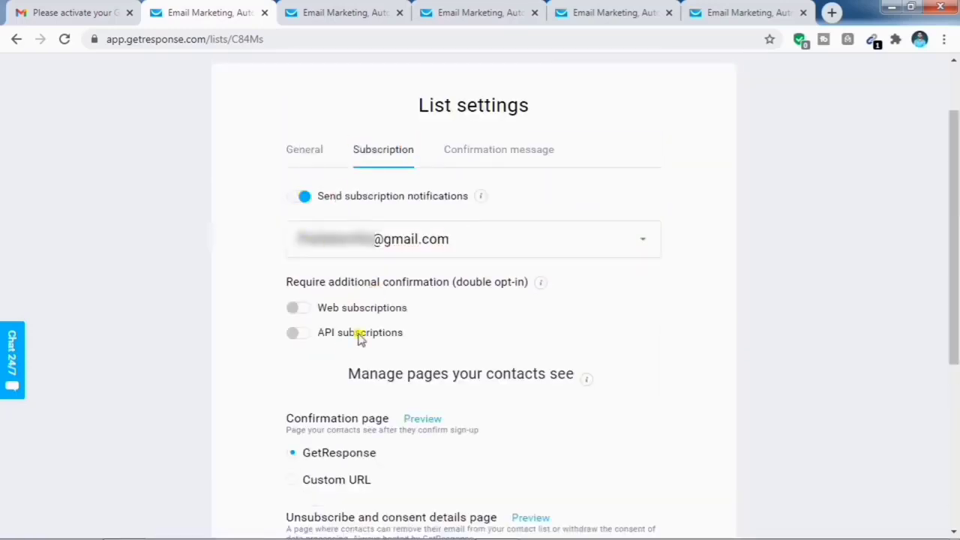
Check the list's confirmation message settings and try to save its general settings
{"action": "left_click", "coordinate": [513, 154]}
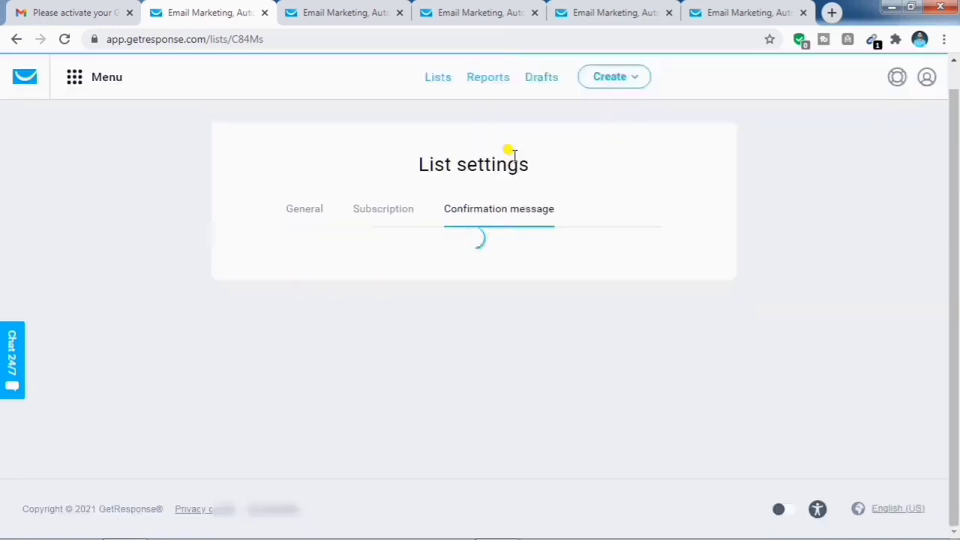
{"action": "left_click", "coordinate": [305, 184]}
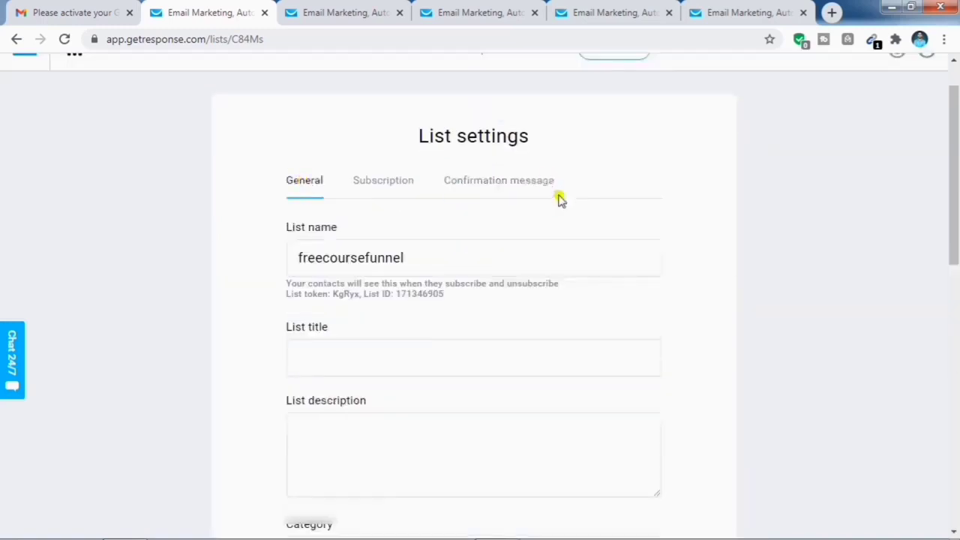
{"action": "scroll", "coordinate": [594, 318], "scroll_direction": "down", "scroll_amount": 4}
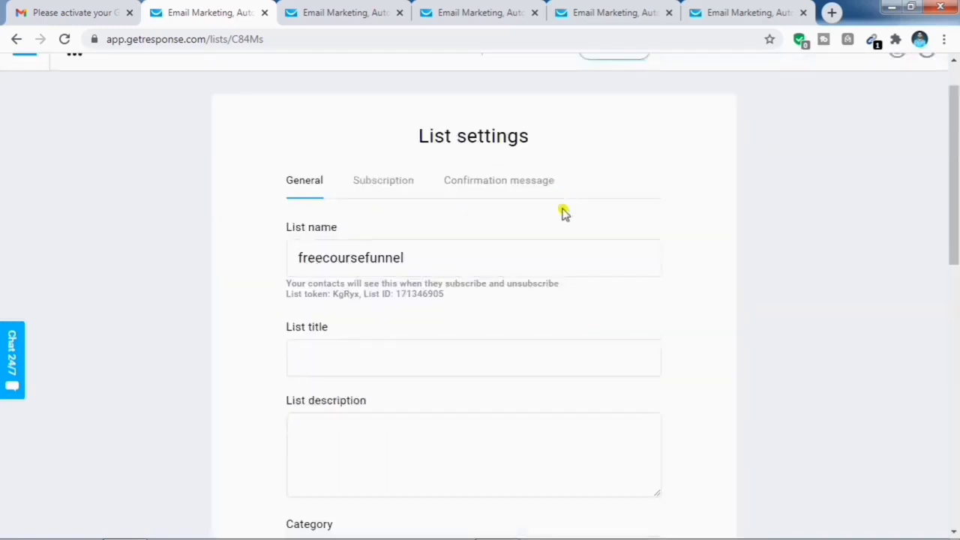
{"action": "scroll", "coordinate": [592, 319], "scroll_direction": "down", "scroll_amount": 4}
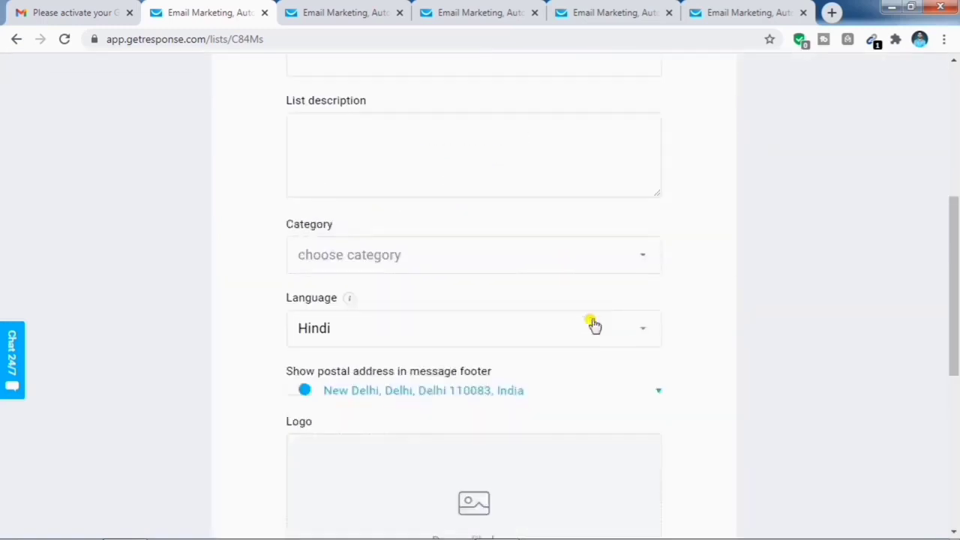
{"action": "scroll", "coordinate": [593, 322], "scroll_direction": "down", "scroll_amount": 4}
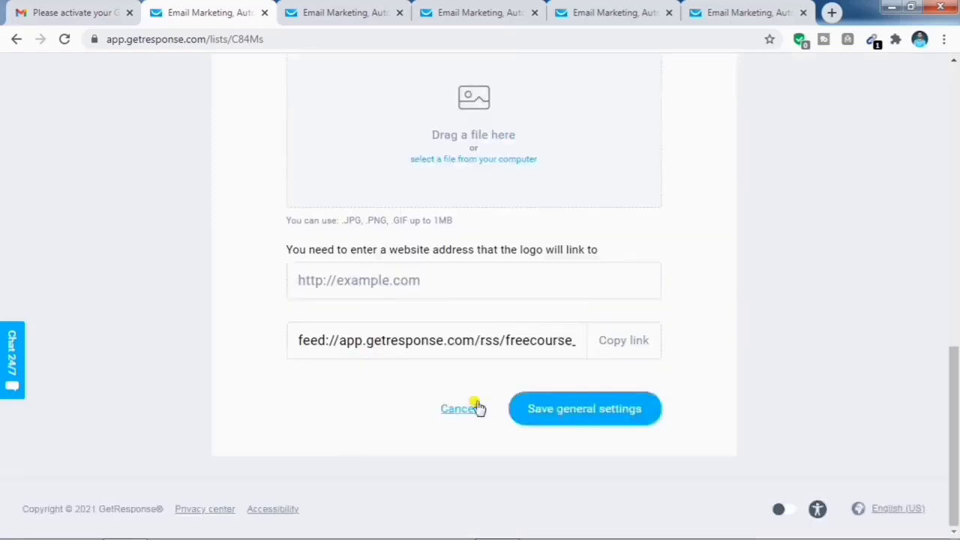
{"action": "left_click", "coordinate": [594, 426]}
Change the list name to freecoursefunnellist1 and save the general settings
{"action": "scroll", "coordinate": [675, 297], "scroll_direction": "up", "scroll_amount": 4}
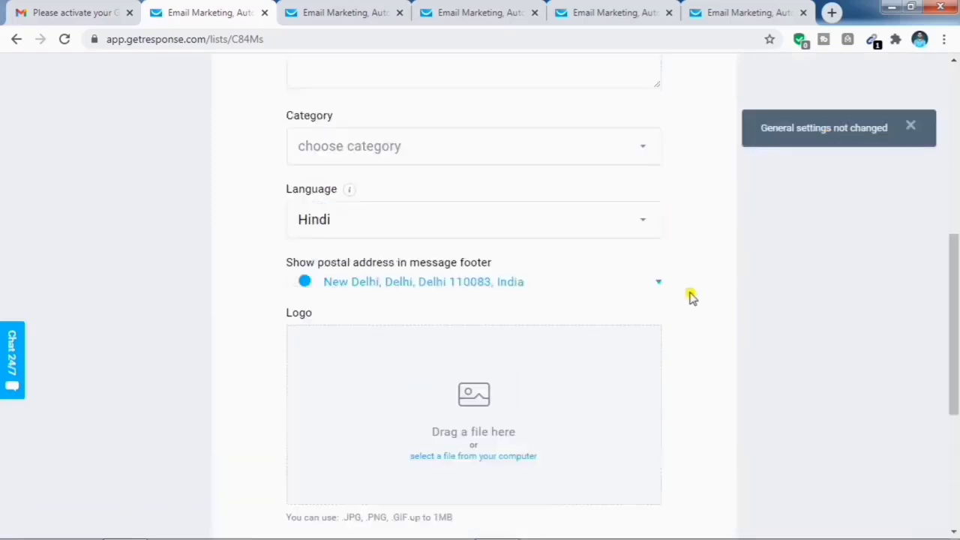
{"action": "scroll", "coordinate": [482, 180], "scroll_direction": "up", "scroll_amount": 4}
{"action": "scroll", "coordinate": [482, 180], "scroll_direction": "down", "scroll_amount": 4}
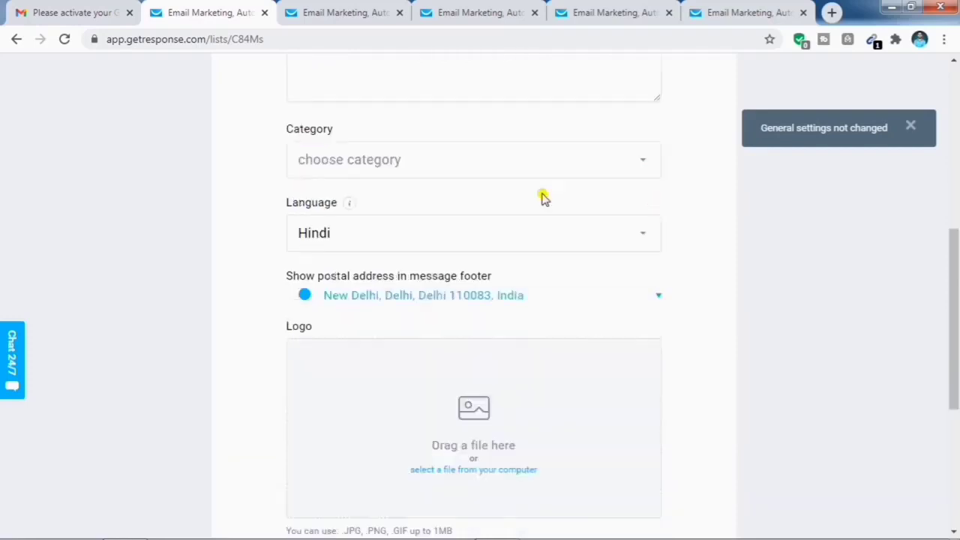
{"action": "scroll", "coordinate": [480, 178], "scroll_direction": "up", "scroll_amount": 4}
{"action": "left_click", "coordinate": [442, 182]}
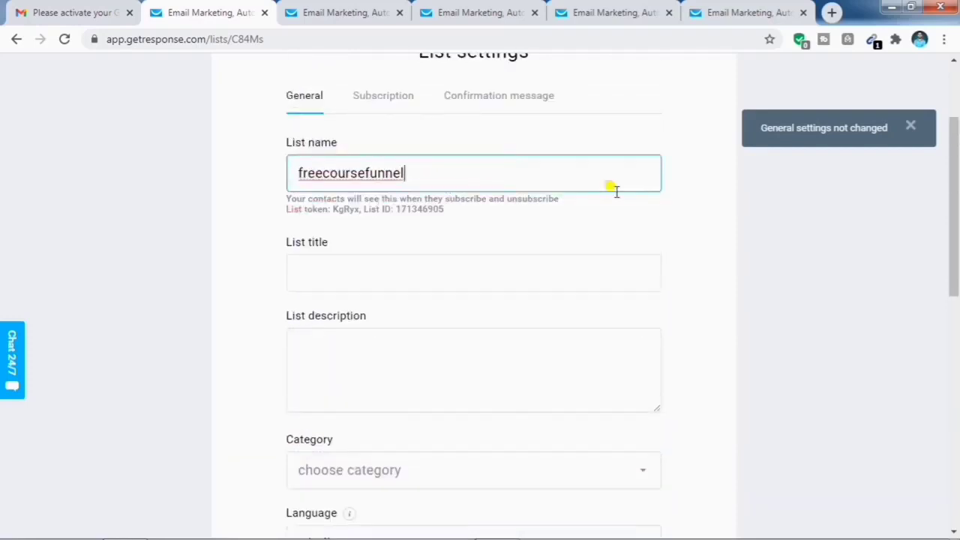
{"action": "type", "text": "list1"}
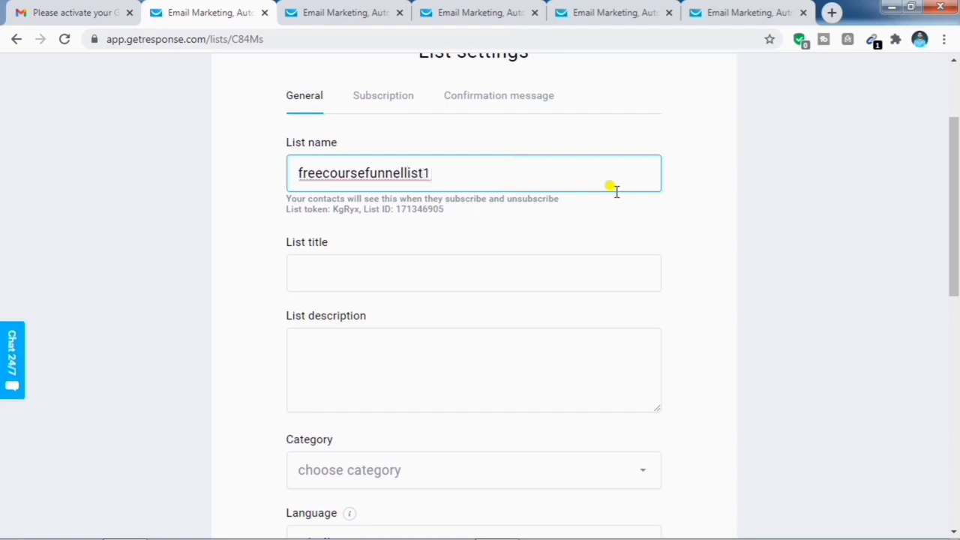
{"action": "scroll", "coordinate": [733, 321], "scroll_direction": "down", "scroll_amount": 10}
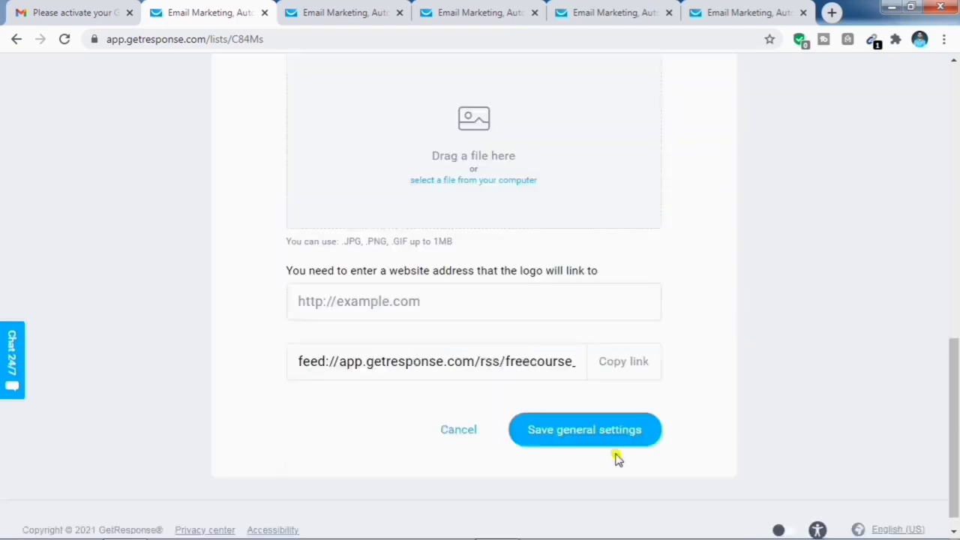
{"action": "left_click", "coordinate": [620, 443]}
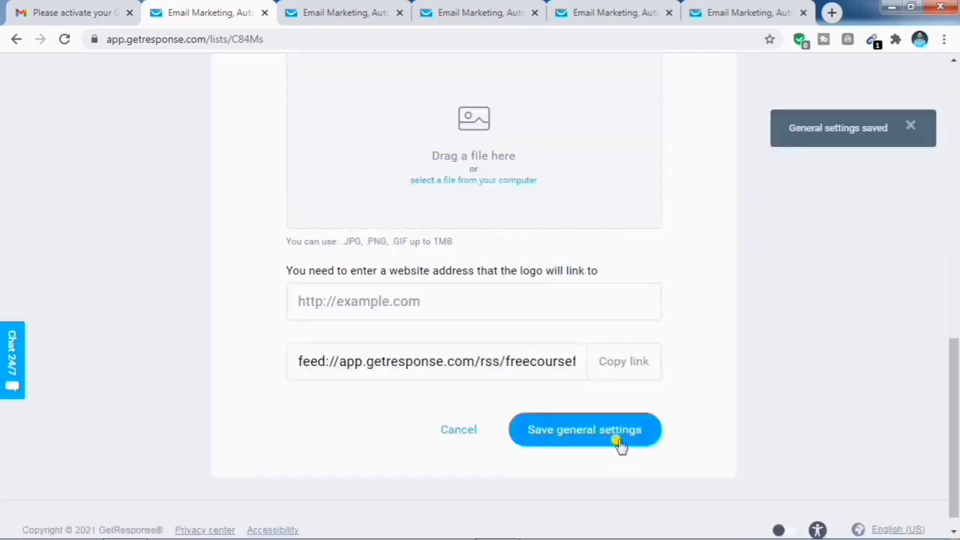
Return to the account's contact lists and check the entry for the Free Course funnel's list
{"action": "scroll", "coordinate": [740, 308], "scroll_direction": "up", "scroll_amount": 9}
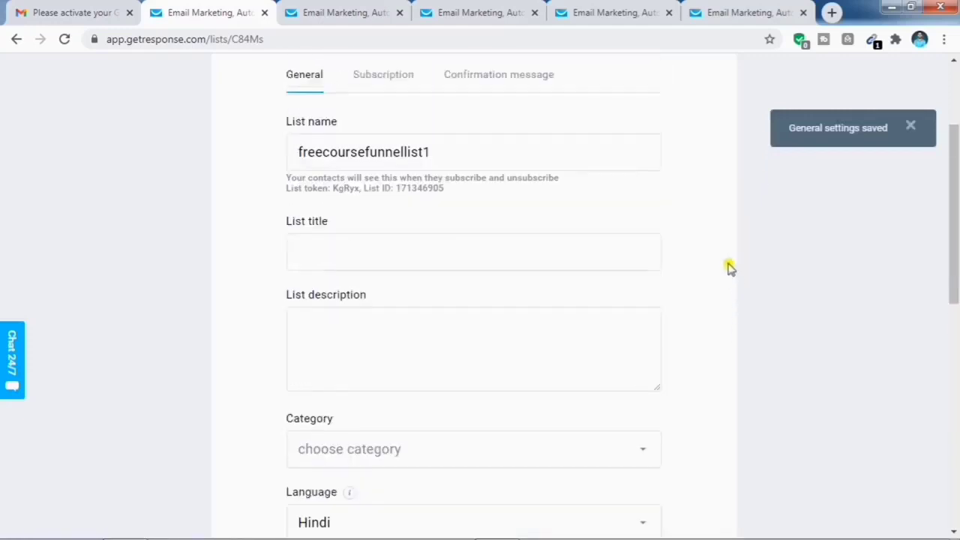
{"action": "scroll", "coordinate": [728, 255], "scroll_direction": "up", "scroll_amount": 2}
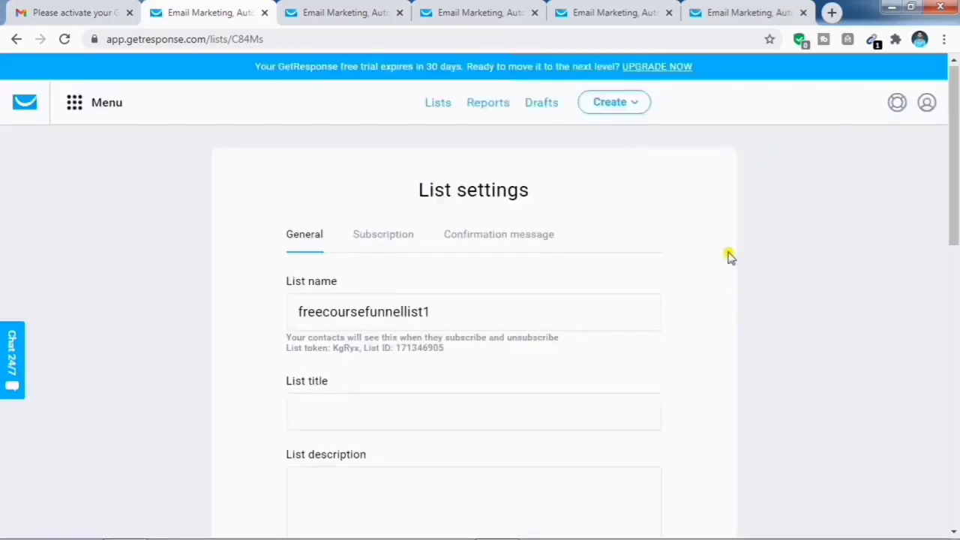
{"action": "left_click", "coordinate": [437, 104]}
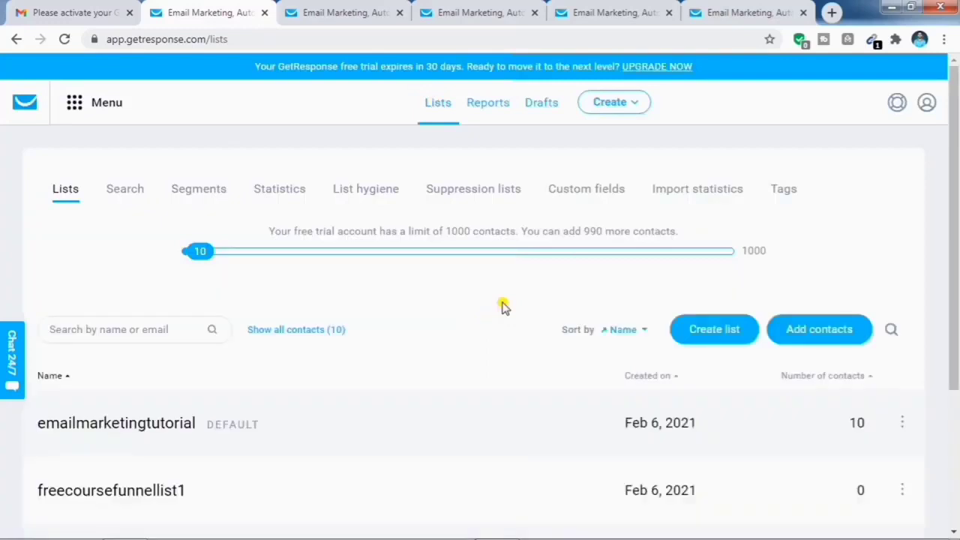
{"action": "scroll", "coordinate": [502, 306], "scroll_direction": "down", "scroll_amount": 2}
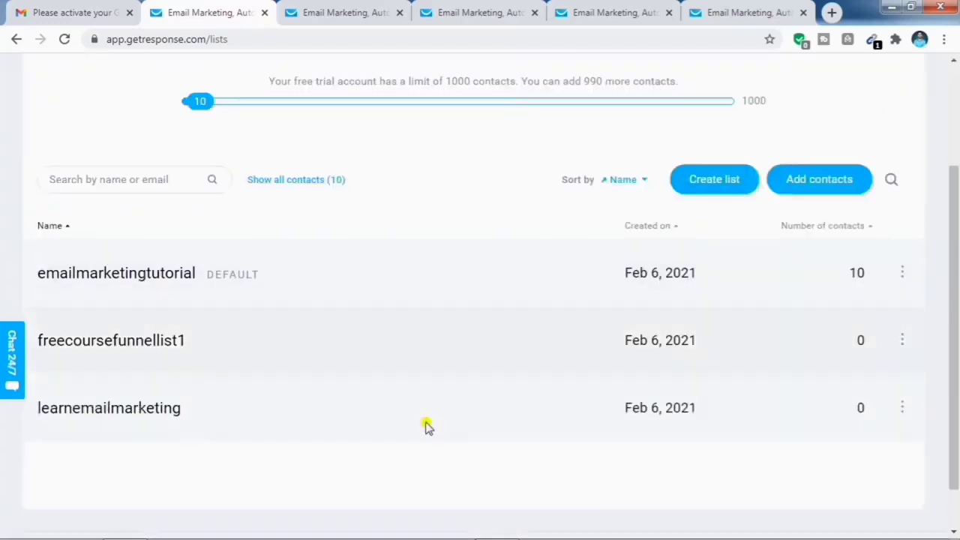
{"action": "scroll", "coordinate": [378, 373], "scroll_direction": "up", "scroll_amount": 1}
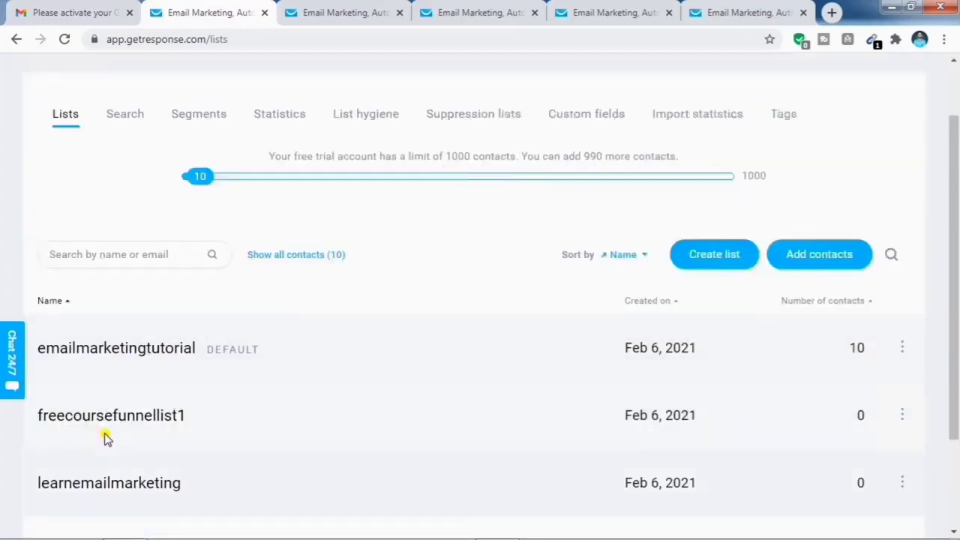
{"action": "scroll", "coordinate": [368, 332], "scroll_direction": "up", "scroll_amount": 1}
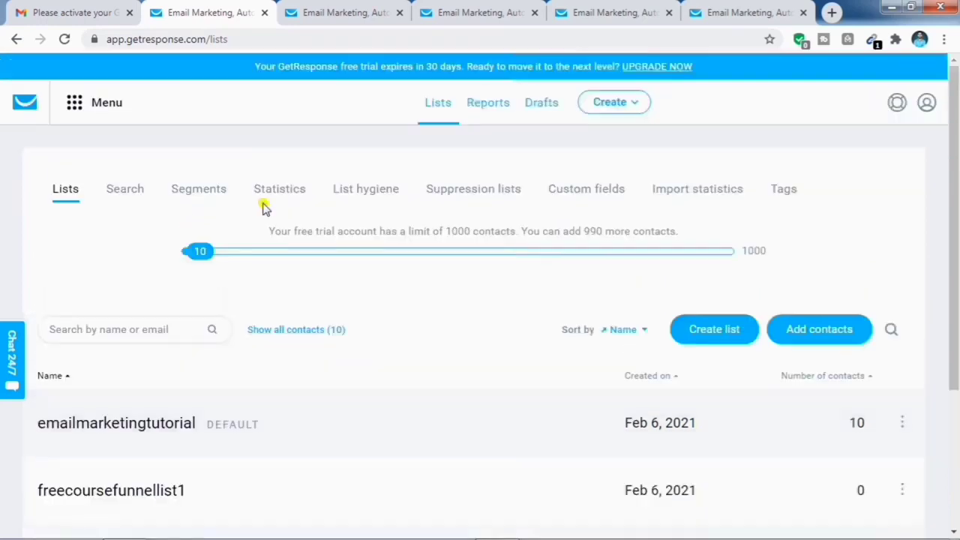
Open the landing pages overview and examine the published Free Course pages and the download page's available actions
{"action": "left_click", "coordinate": [72, 105]}
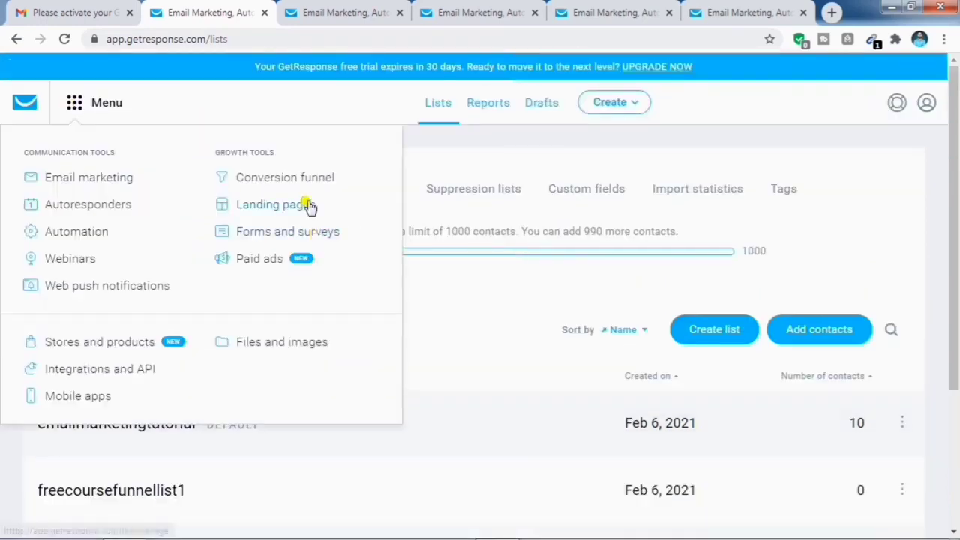
{"action": "left_click", "coordinate": [276, 207]}
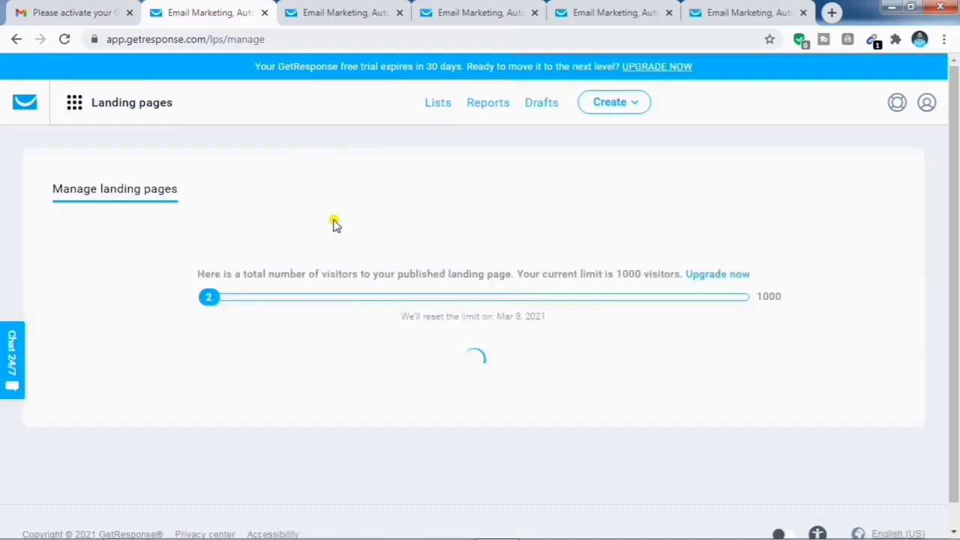
{"action": "scroll", "coordinate": [521, 310], "scroll_direction": "down", "scroll_amount": 3}
{"action": "scroll", "coordinate": [517, 300], "scroll_direction": "down", "scroll_amount": 1}
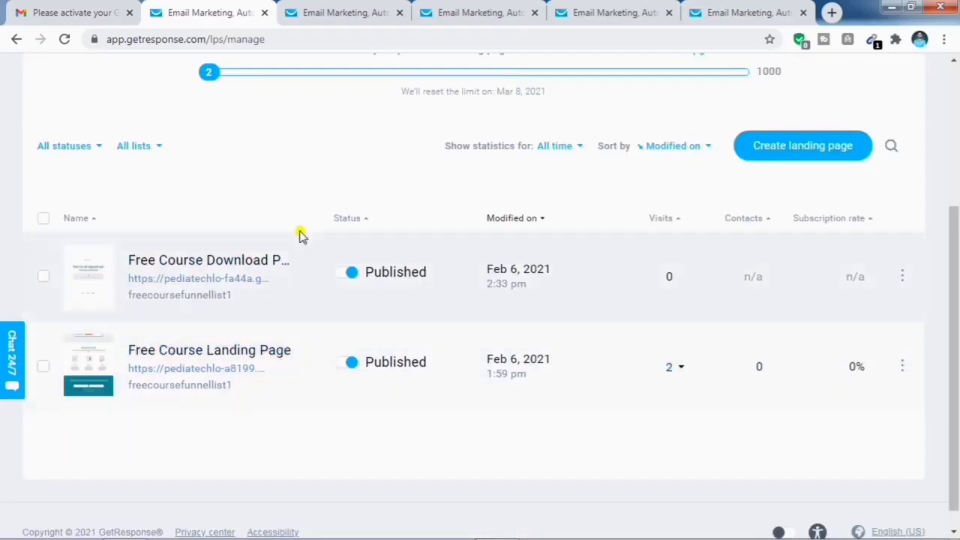
{"action": "left_click", "coordinate": [902, 278]}
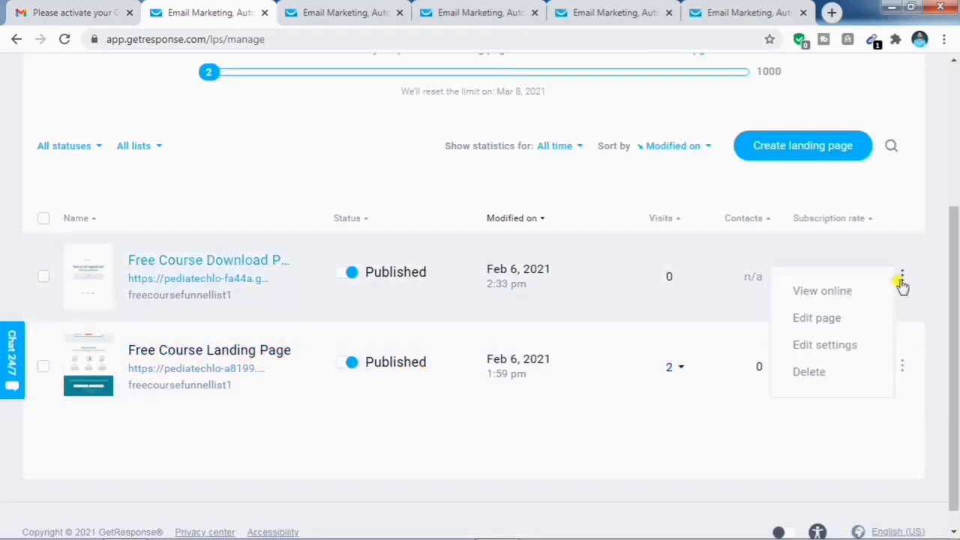
{"action": "left_click", "coordinate": [825, 345]}
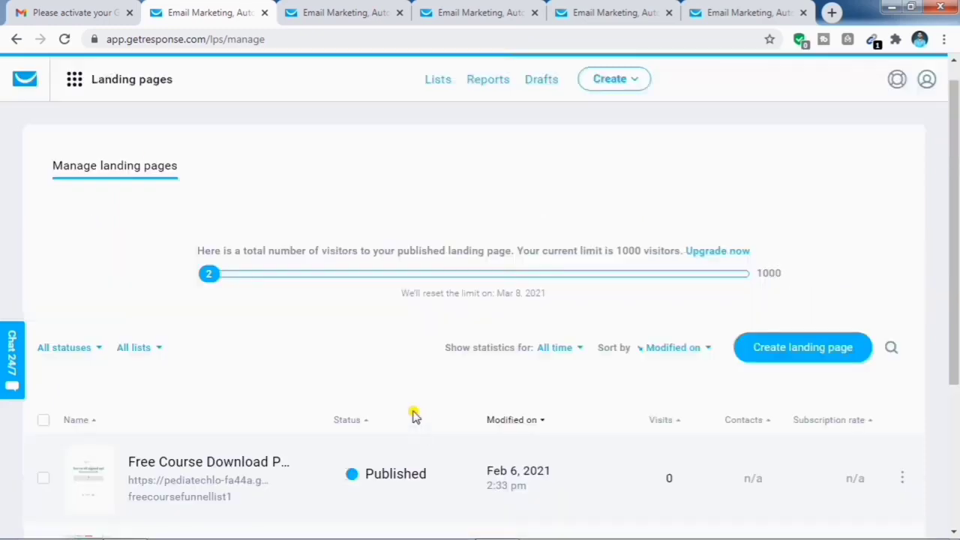
Check the Free Course funnel in the conversion funnel overview and return to the dashboard
{"action": "left_click", "coordinate": [78, 80]}
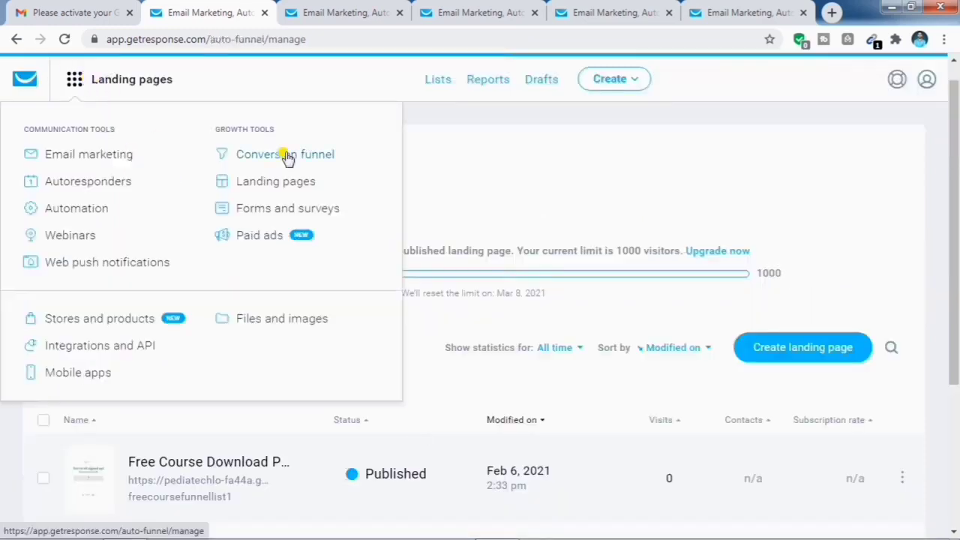
{"action": "left_click", "coordinate": [285, 157]}
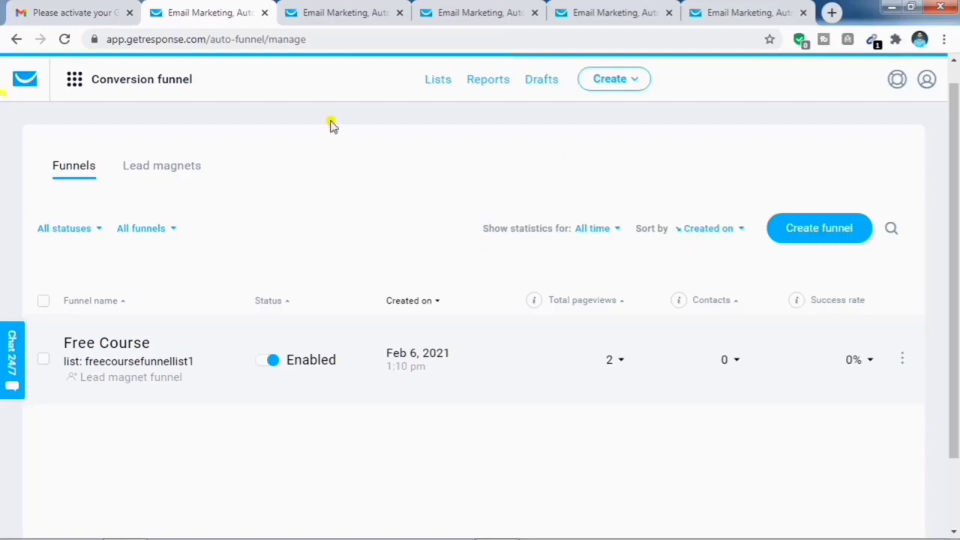
{"action": "left_click", "coordinate": [24, 81]}
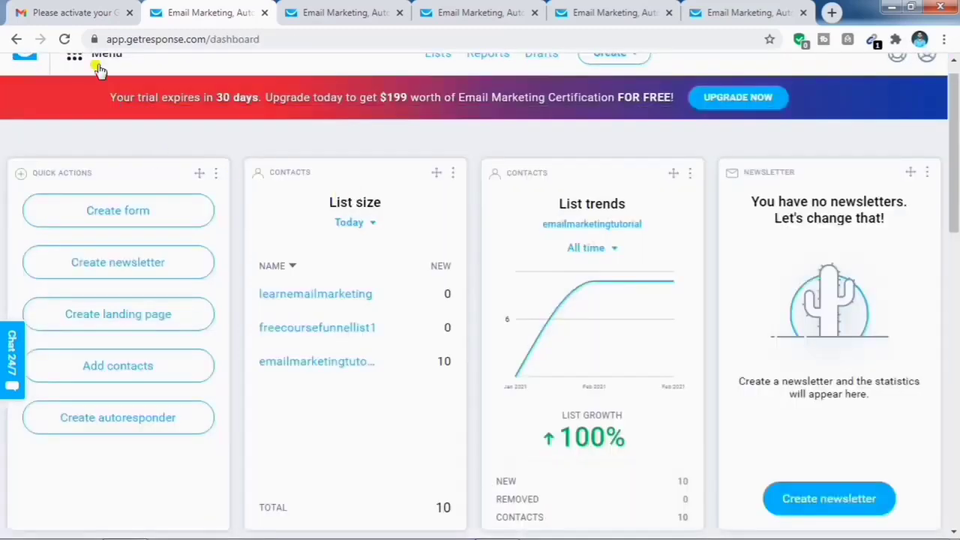
Create a newsletter named Get Response Complete Tutorial Video and keep emailmarketingtutorial as its linked list
{"action": "scroll", "coordinate": [187, 138], "scroll_direction": "up", "scroll_amount": 1}
{"action": "left_click", "coordinate": [70, 78]}
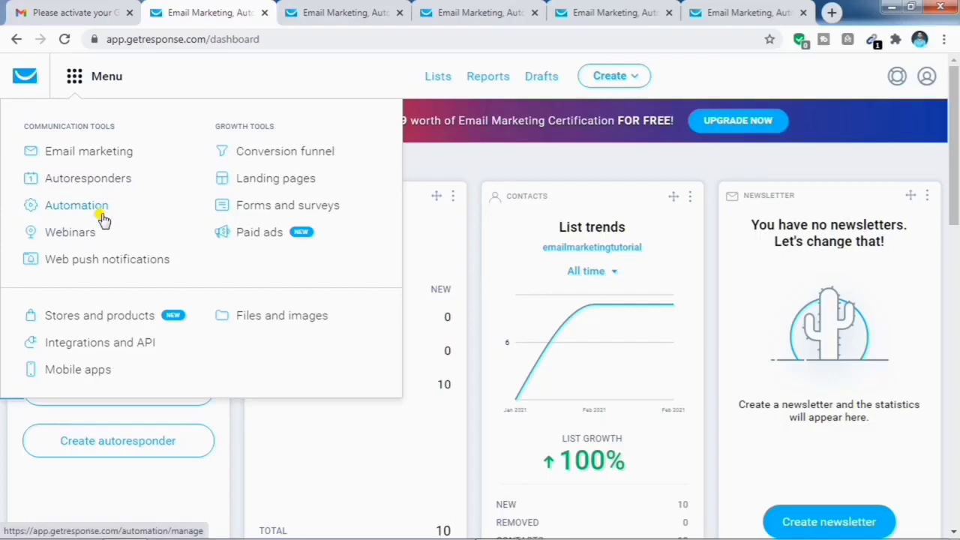
{"action": "left_click", "coordinate": [112, 163]}
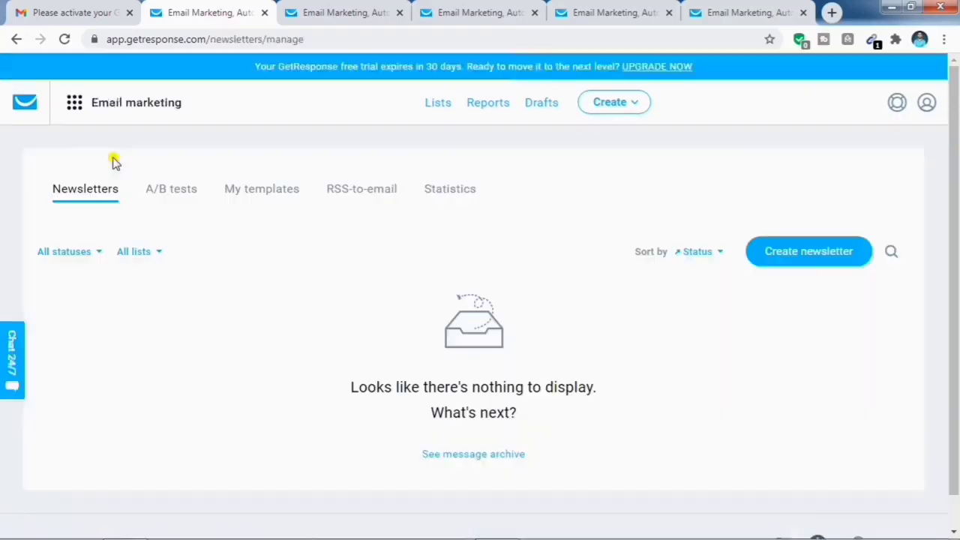
{"action": "left_click", "coordinate": [826, 256]}
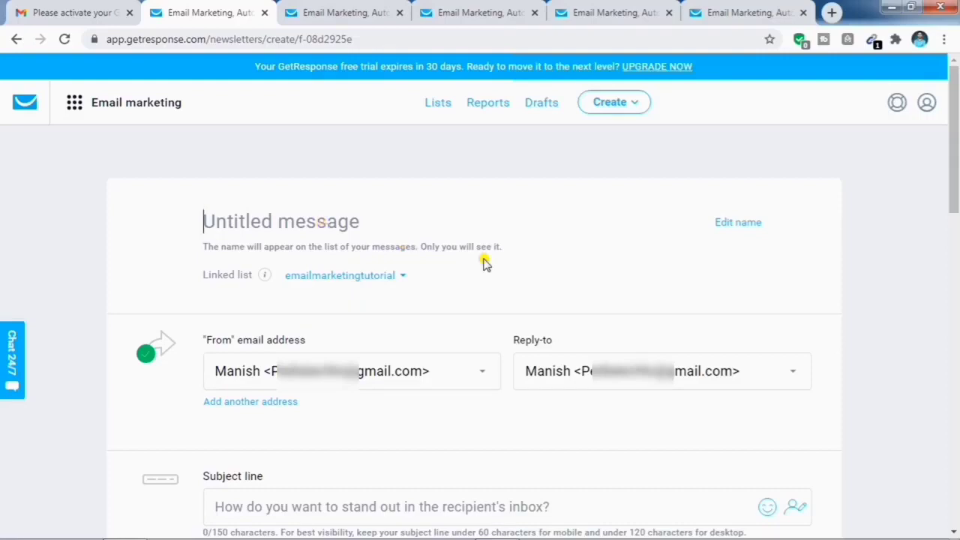
{"action": "type", "text": "Get Response Comp"}
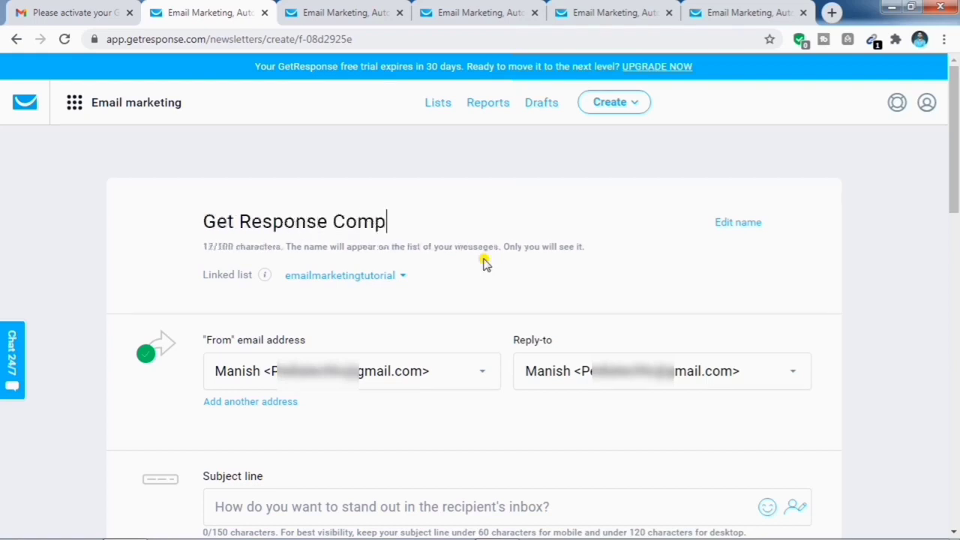
{"action": "type", "text": "lete Tutorial"}
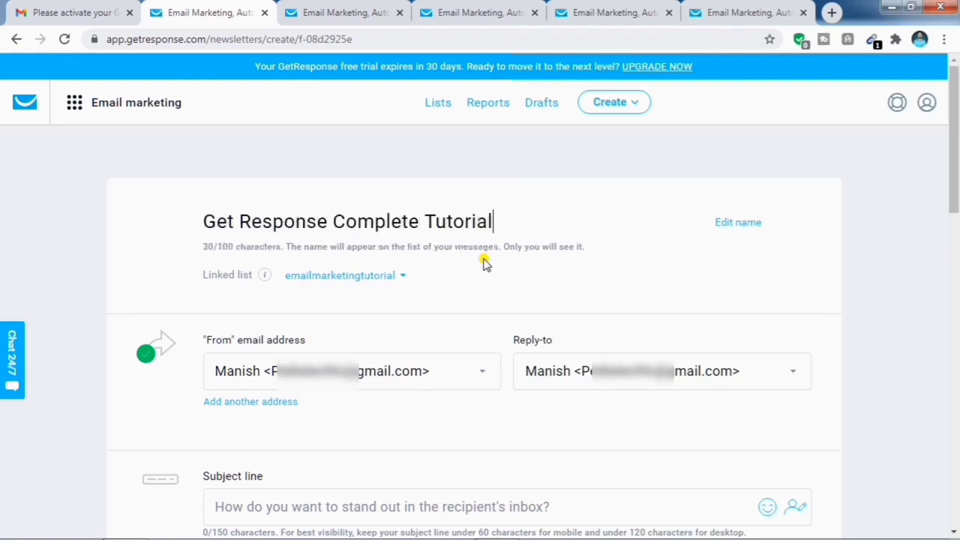
{"action": "type", "text": " Video"}
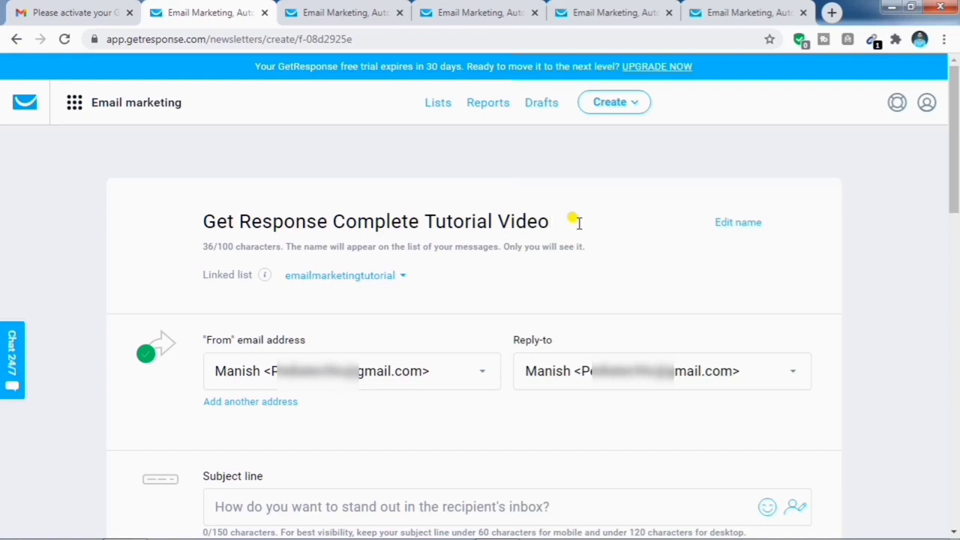
{"action": "left_click", "coordinate": [405, 277]}
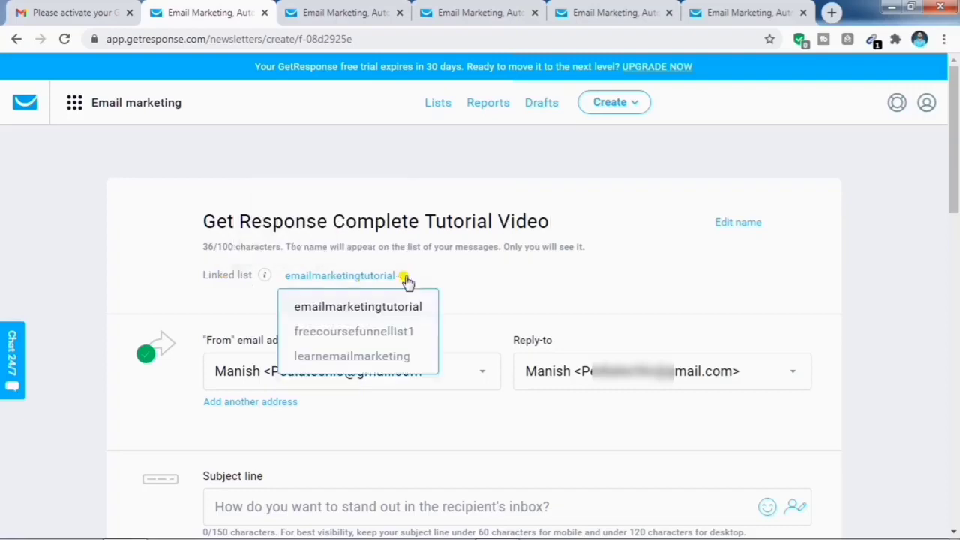
{"action": "left_click", "coordinate": [481, 292]}
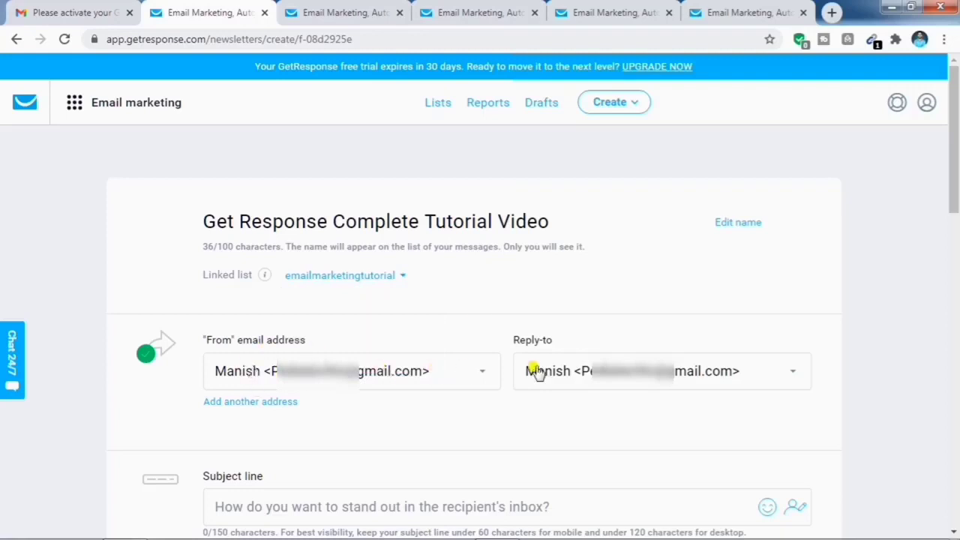
Set the subject line to "[[name]] ! Email Marketing Tutorial New Video By Techlo Tanic", inserting the name contact field for personalization
{"action": "scroll", "coordinate": [399, 409], "scroll_direction": "down", "scroll_amount": 2}
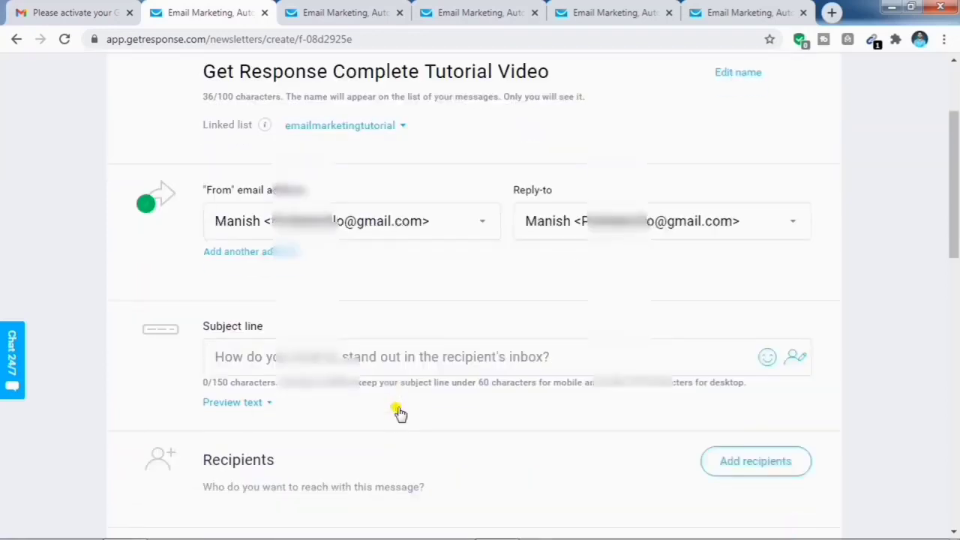
{"action": "scroll", "coordinate": [397, 411], "scroll_direction": "down", "scroll_amount": 1}
{"action": "left_click", "coordinate": [288, 284]}
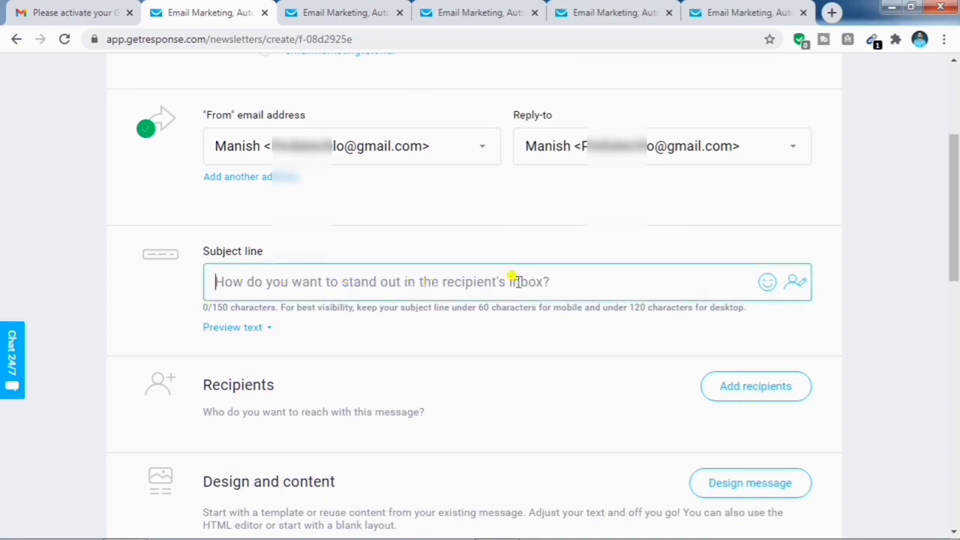
{"action": "left_click", "coordinate": [797, 287]}
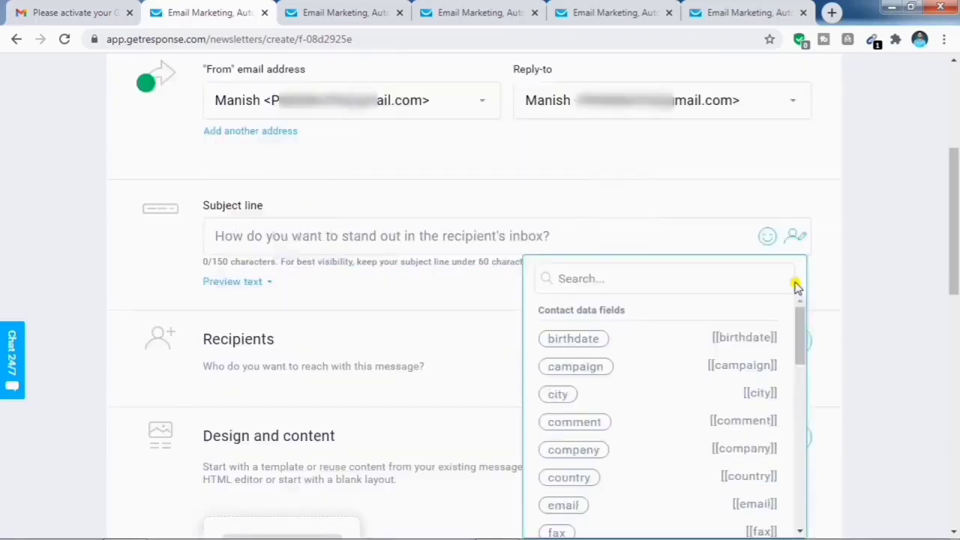
{"action": "scroll", "coordinate": [631, 470], "scroll_direction": "down", "scroll_amount": 4}
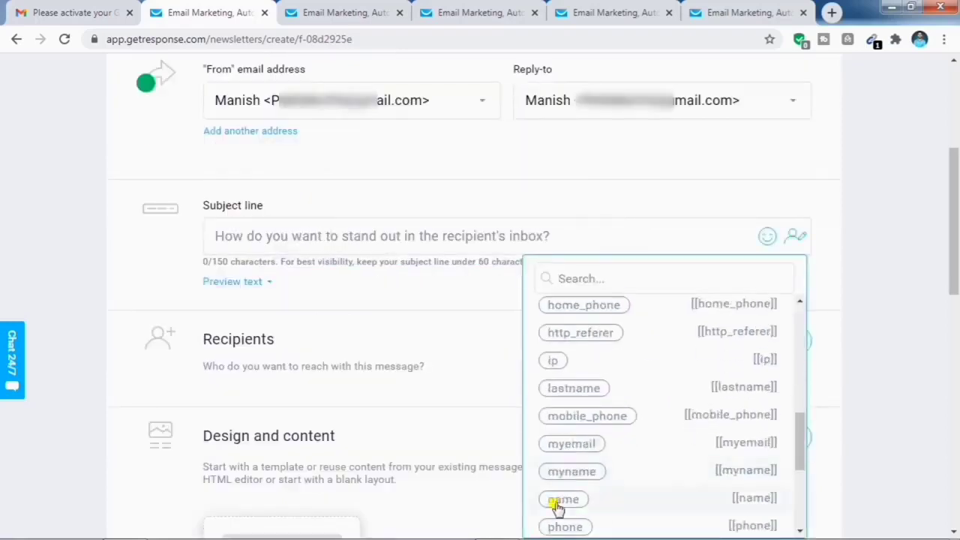
{"action": "left_click", "coordinate": [650, 508]}
{"action": "type", "text": "! "}
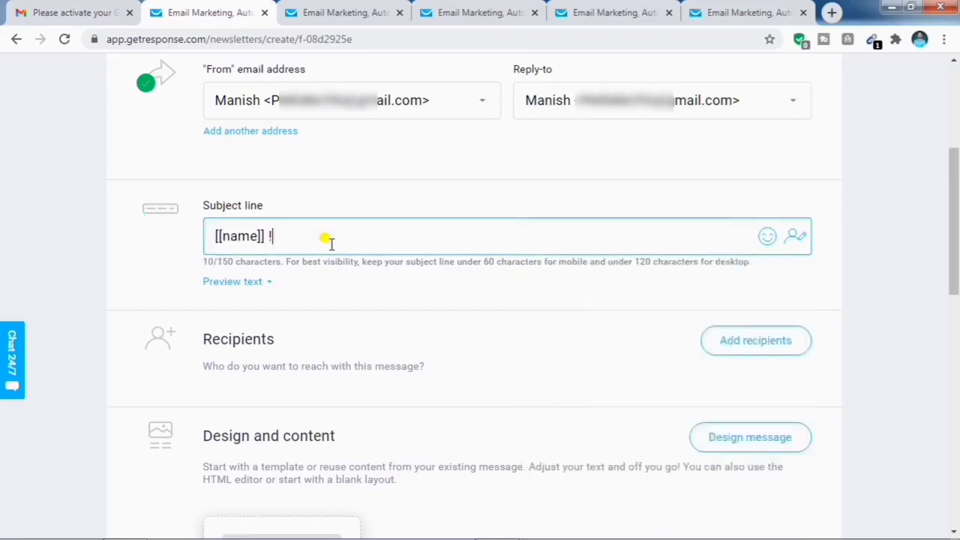
{"action": "type", "text": "Email Marketing "}
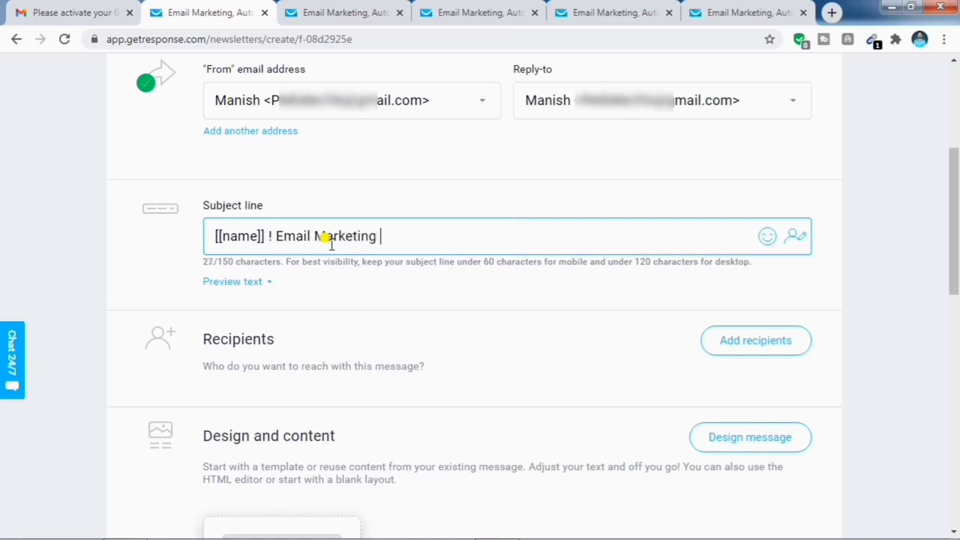
{"action": "type", "text": "Tutorial New"}
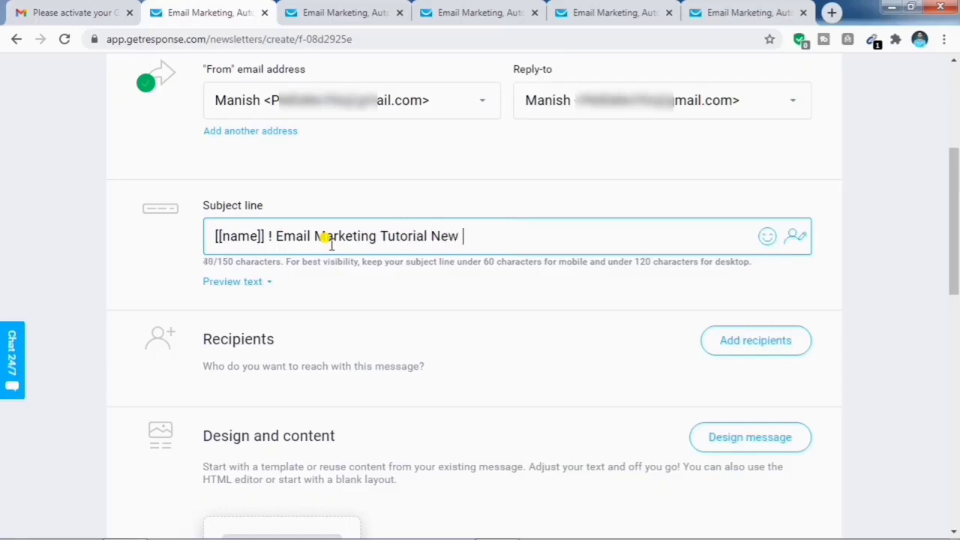
{"action": "type", "text": " Video By T"}
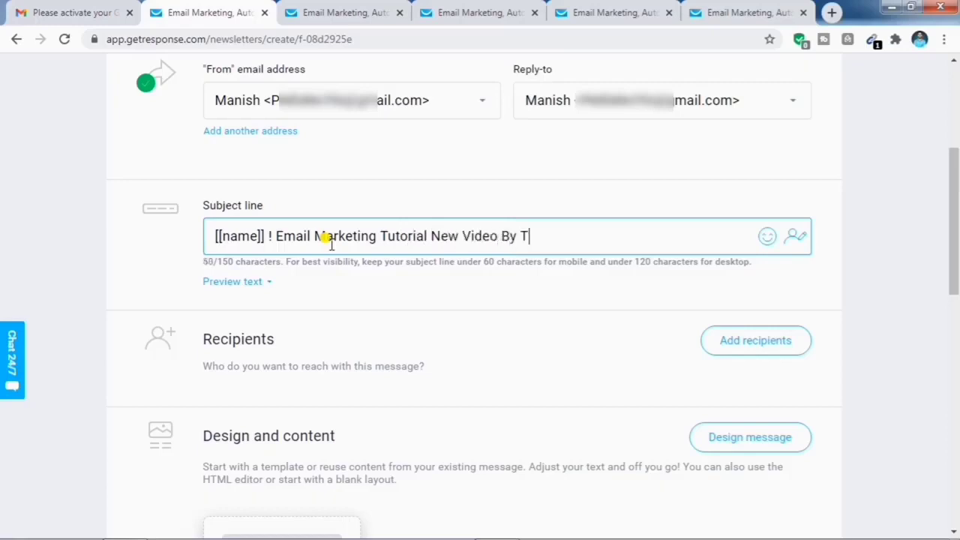
{"action": "type", "text": "echlo Tanic"}
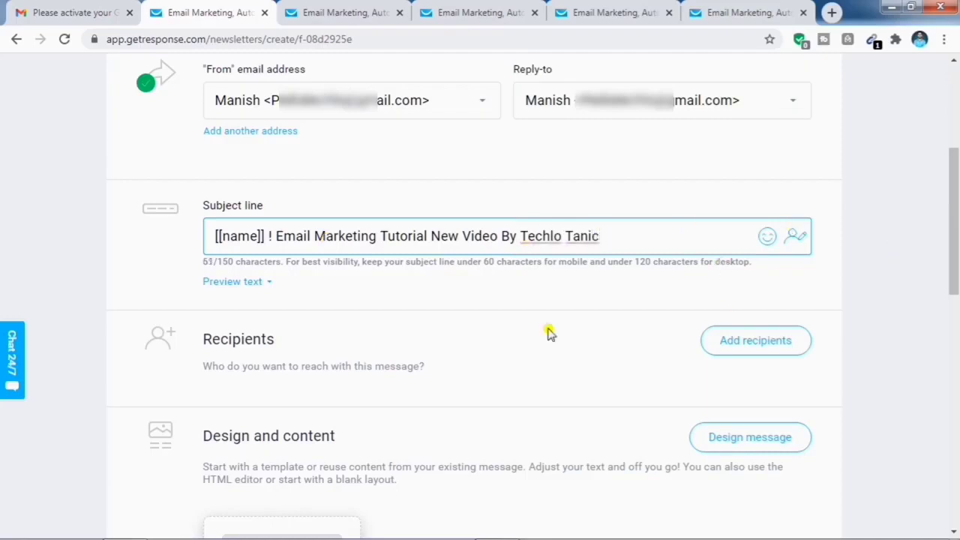
Add the emailmarketingtutorial list as the newsletter's recipients
{"action": "scroll", "coordinate": [551, 330], "scroll_direction": "down", "scroll_amount": 1}
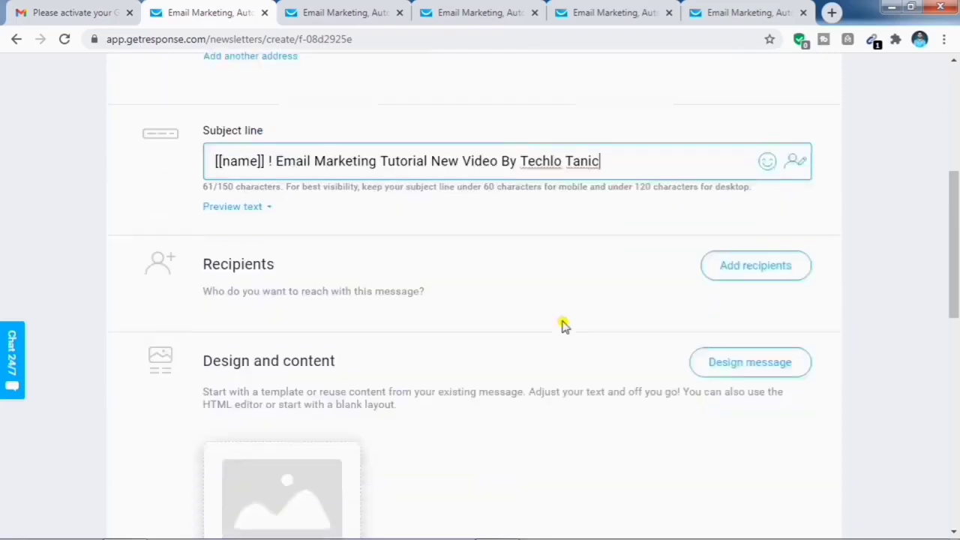
{"action": "left_click", "coordinate": [794, 278]}
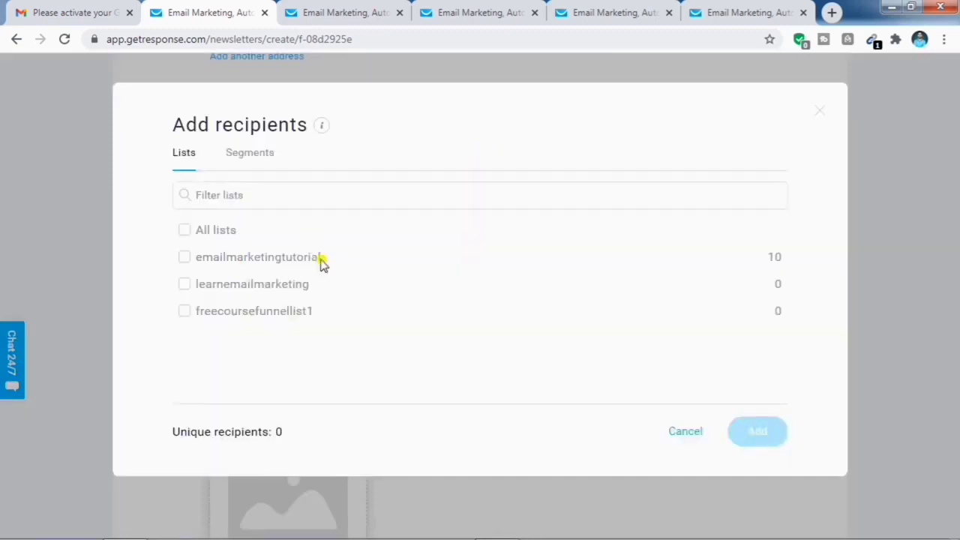
{"action": "left_click", "coordinate": [191, 259]}
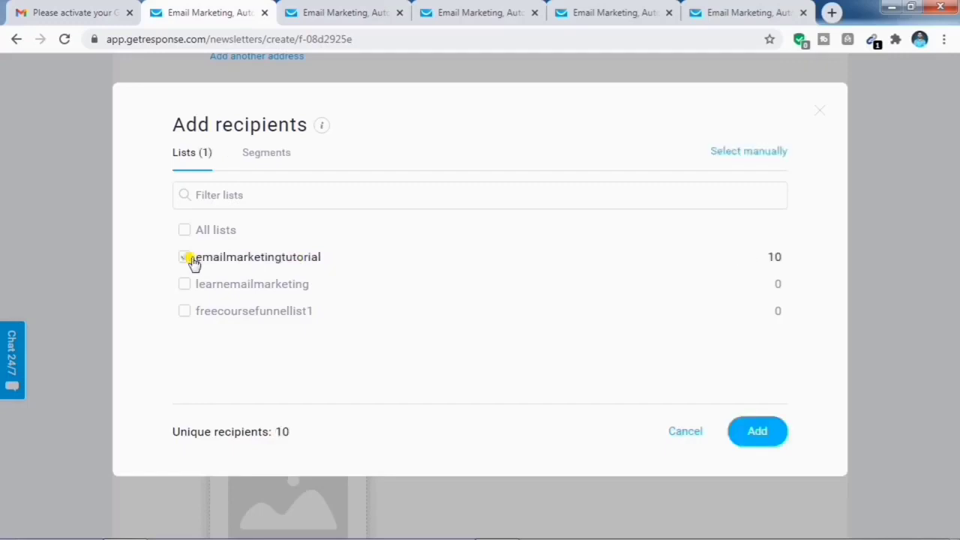
{"action": "left_click", "coordinate": [744, 437]}
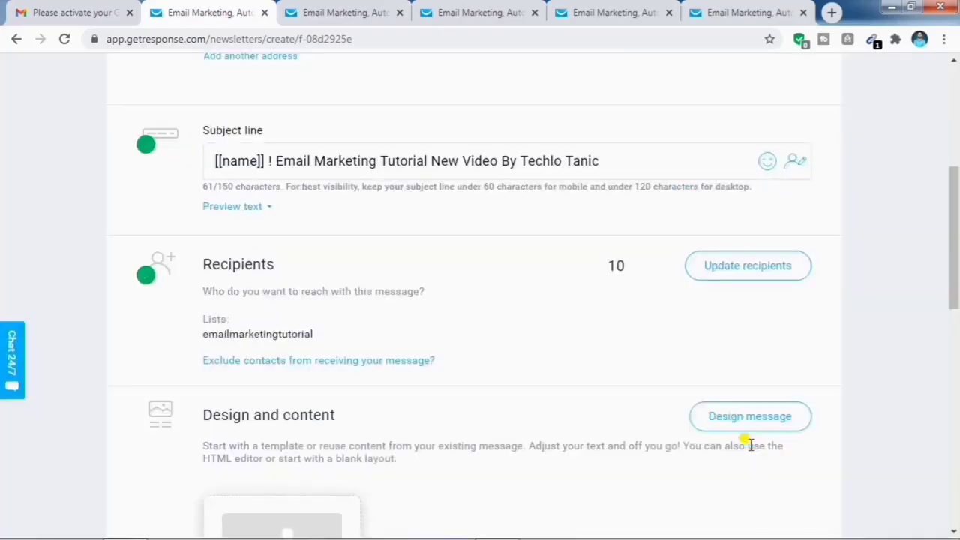
Start the message design from the predesigned Share your hard work template in the Educate category
{"action": "scroll", "coordinate": [520, 329], "scroll_direction": "down", "scroll_amount": 1}
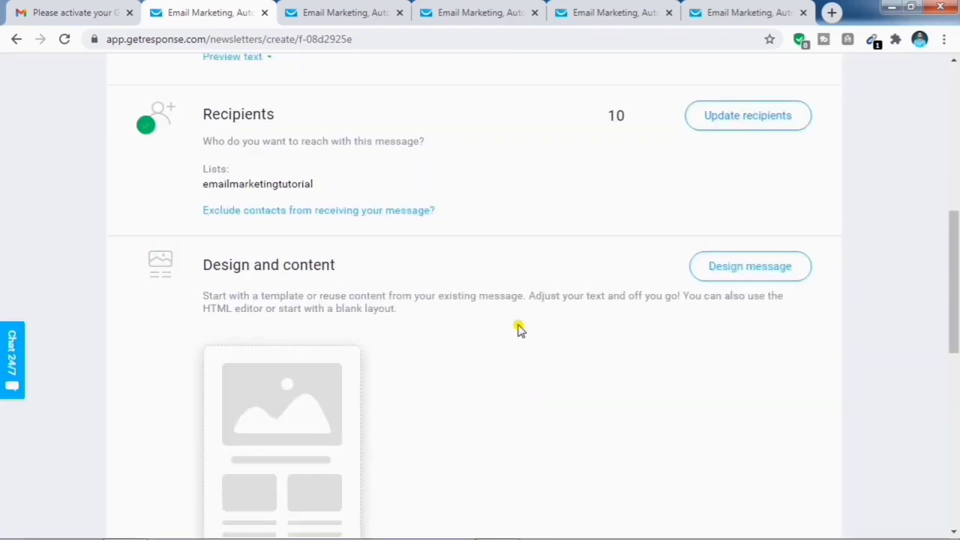
{"action": "scroll", "coordinate": [517, 330], "scroll_direction": "down", "scroll_amount": 1}
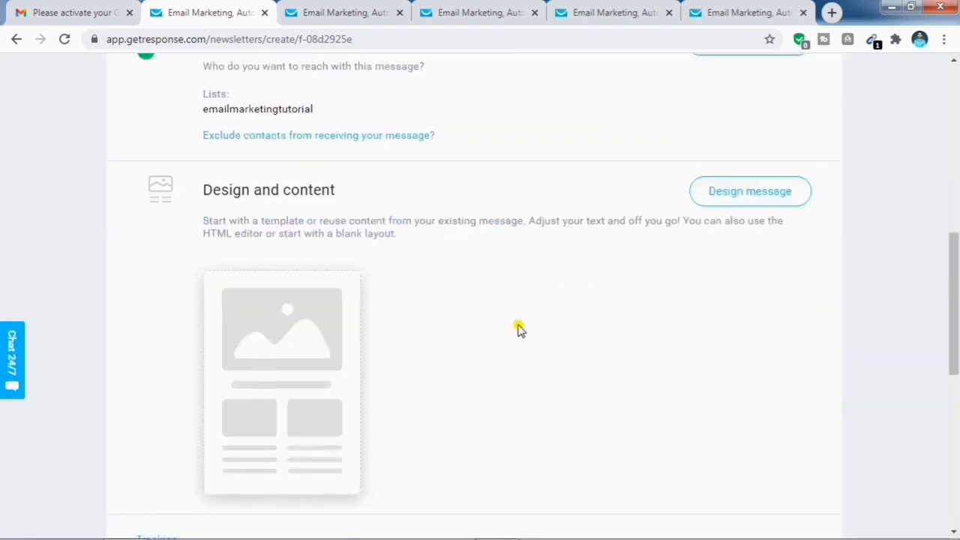
{"action": "left_click", "coordinate": [793, 207]}
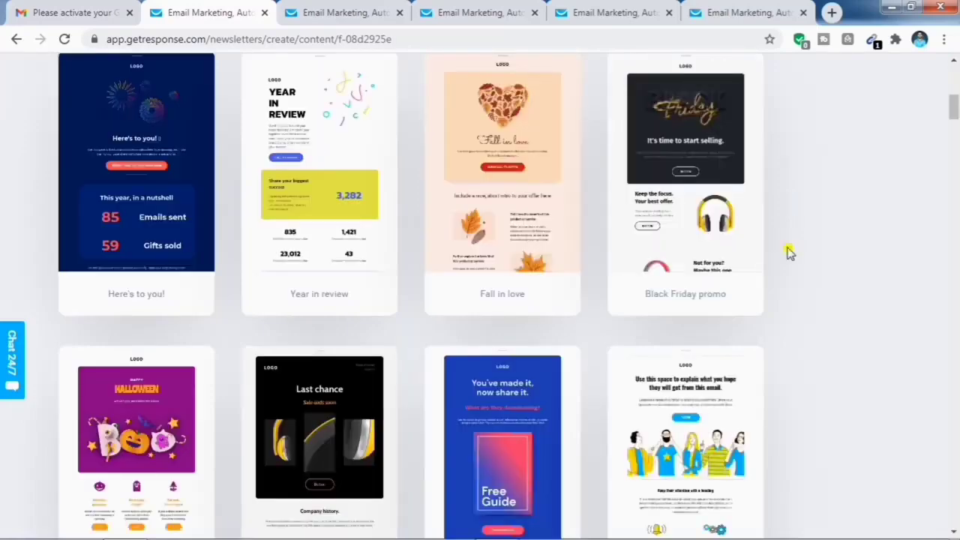
{"action": "scroll", "coordinate": [649, 253], "scroll_direction": "down", "scroll_amount": 10}
{"action": "scroll", "coordinate": [650, 255], "scroll_direction": "up", "scroll_amount": 3}
{"action": "scroll", "coordinate": [649, 255], "scroll_direction": "up", "scroll_amount": 8}
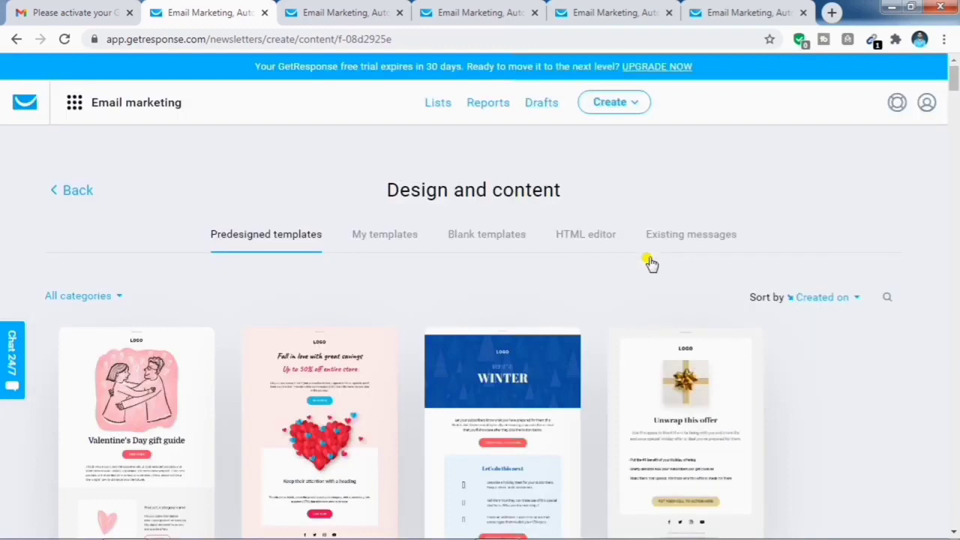
{"action": "left_click", "coordinate": [119, 300]}
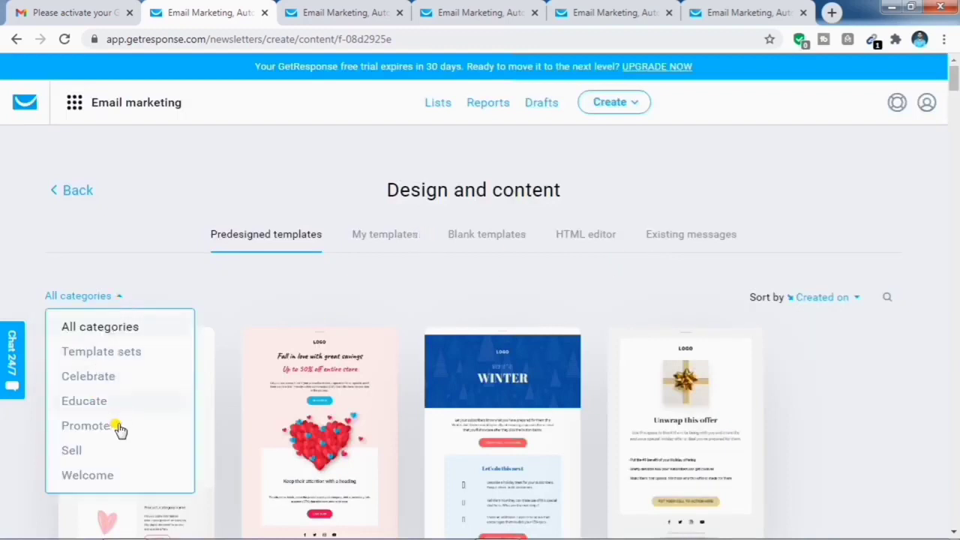
{"action": "scroll", "coordinate": [120, 423], "scroll_direction": "down", "scroll_amount": 1}
{"action": "left_click", "coordinate": [93, 329]}
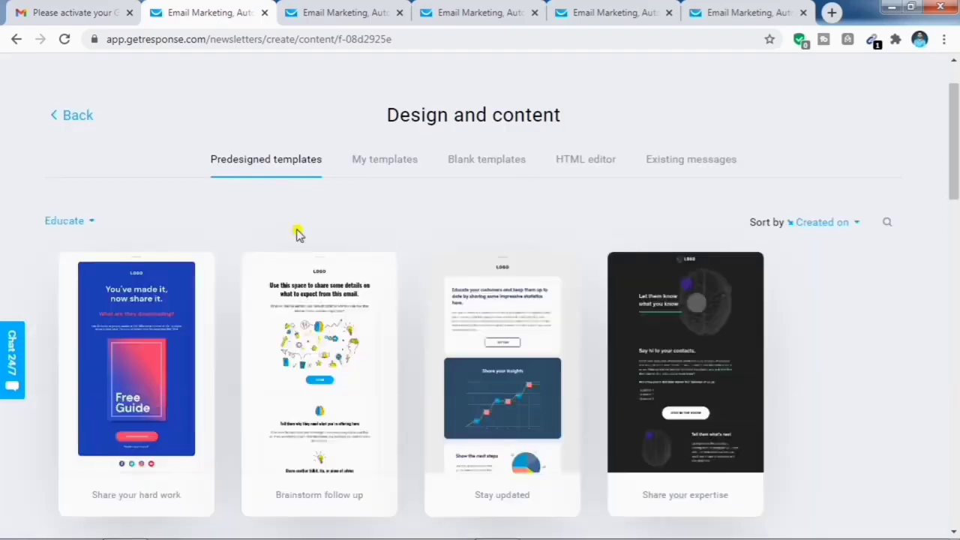
{"action": "mouse_move", "coordinate": [146, 304]}
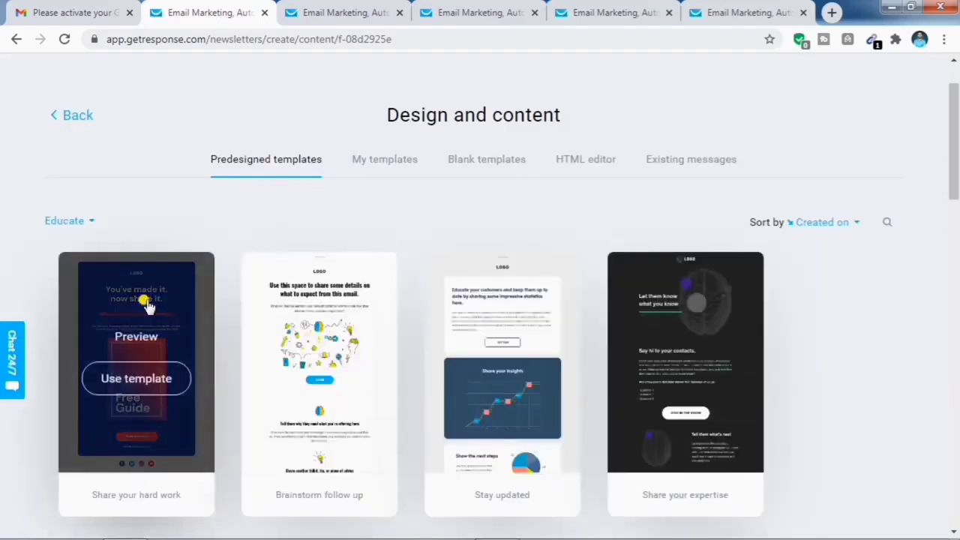
{"action": "left_click", "coordinate": [148, 381]}
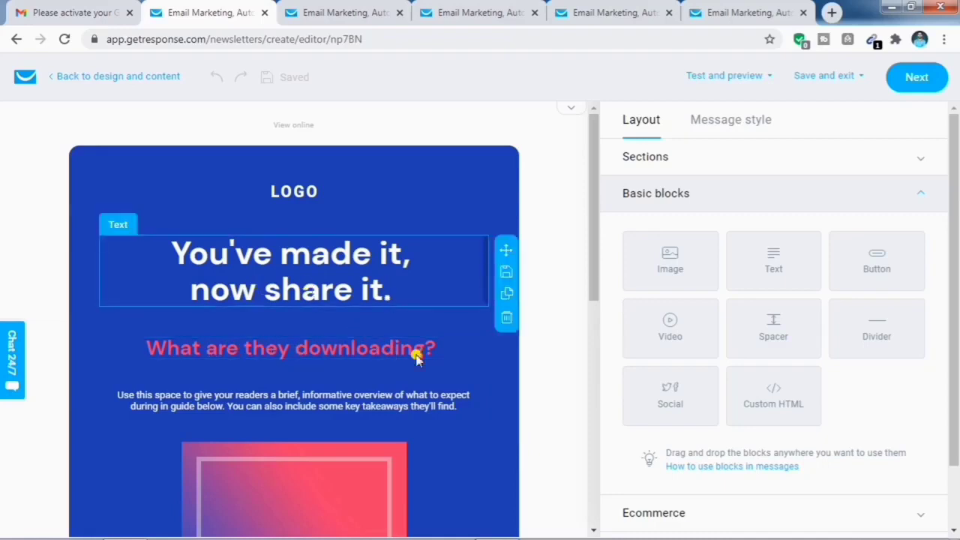
Replace the Free Guide picture with the first free email marketing course image from the stored files
{"action": "scroll", "coordinate": [381, 334], "scroll_direction": "down", "scroll_amount": 2}
{"action": "scroll", "coordinate": [382, 338], "scroll_direction": "down", "scroll_amount": 4}
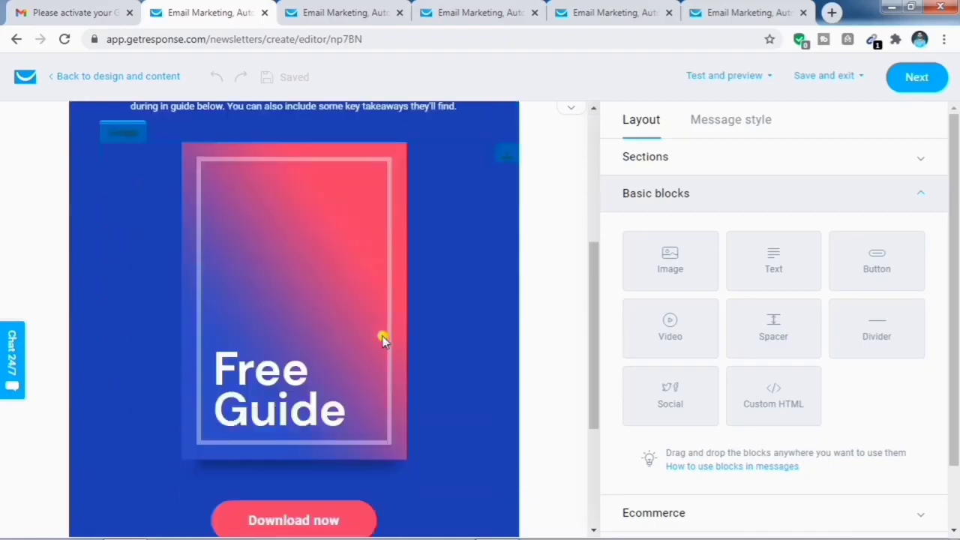
{"action": "left_click", "coordinate": [304, 248]}
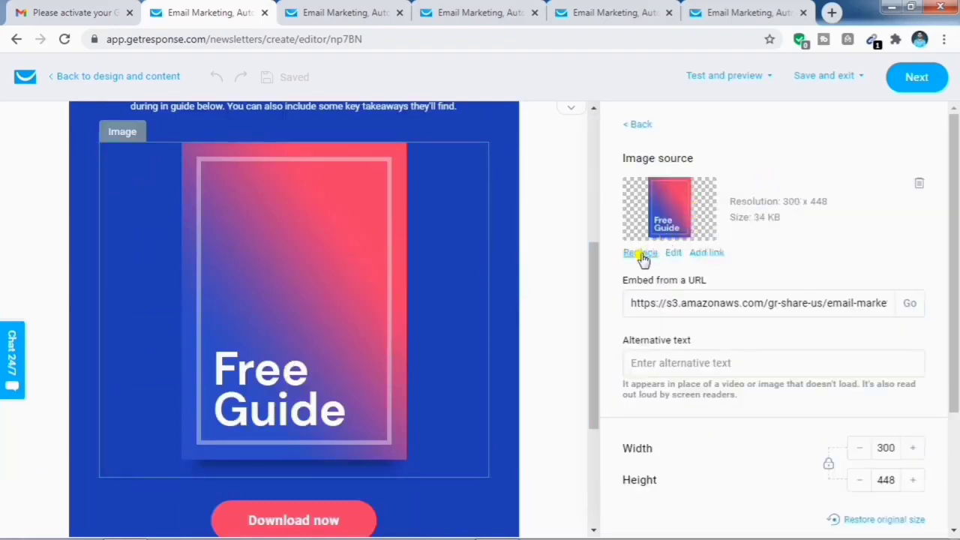
{"action": "left_click", "coordinate": [642, 257]}
{"action": "left_click", "coordinate": [642, 255]}
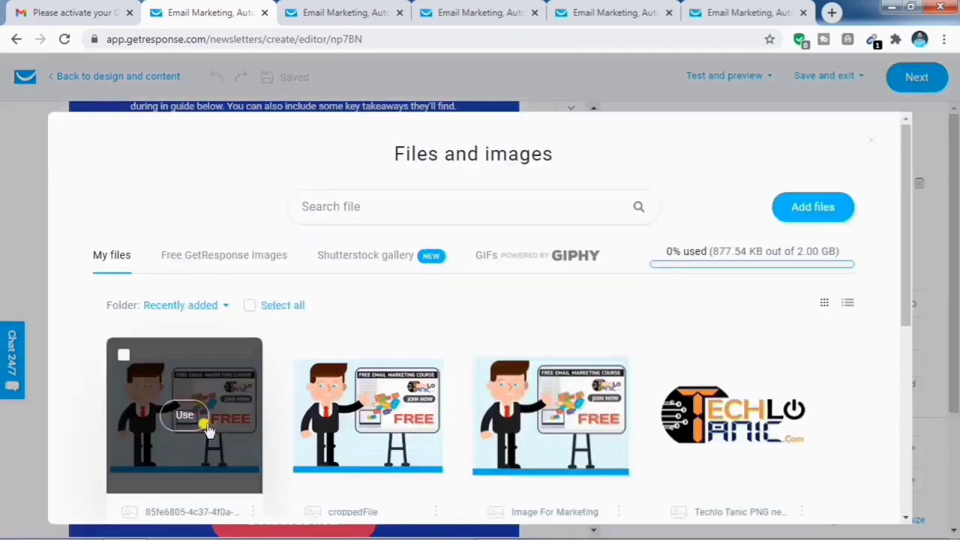
{"action": "left_click", "coordinate": [204, 422]}
Replace the LOGO placeholder at the head of the message with the stored Techlo Tanic logo
{"action": "scroll", "coordinate": [447, 266], "scroll_direction": "up", "scroll_amount": 5}
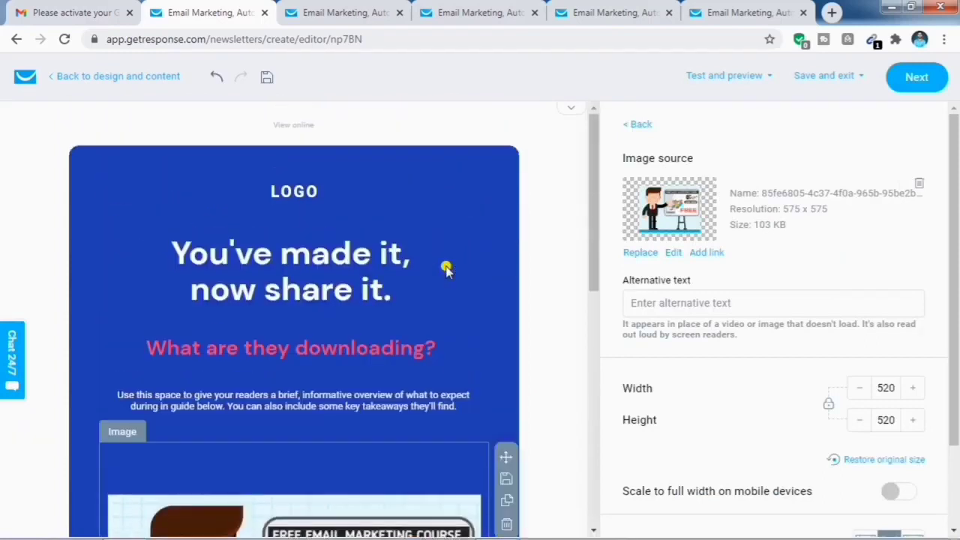
{"action": "left_click", "coordinate": [309, 192]}
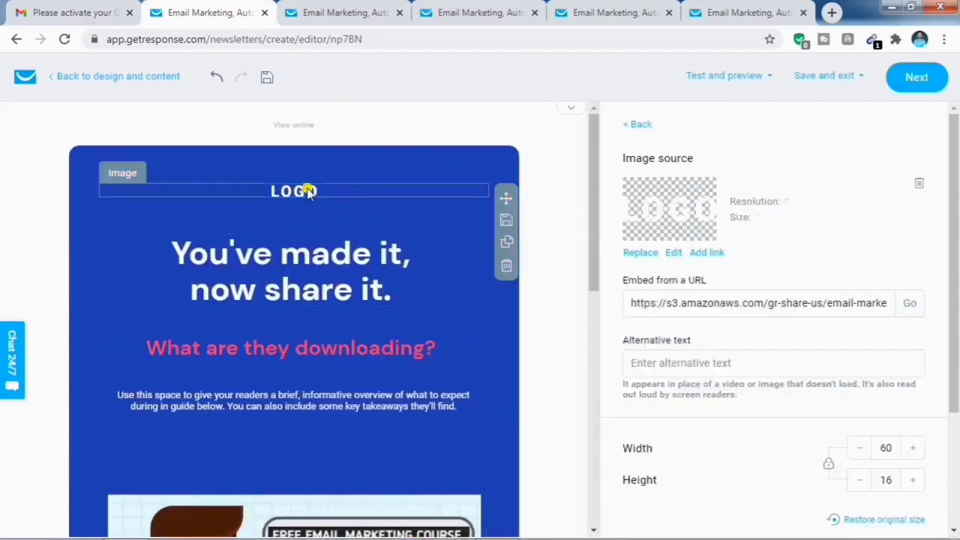
{"action": "left_click", "coordinate": [634, 255]}
{"action": "left_click", "coordinate": [734, 414]}
Change the headline to "Get Response Tutorial Video , Watch Now" and clear the red subheading beneath it
{"action": "left_click", "coordinate": [396, 328]}
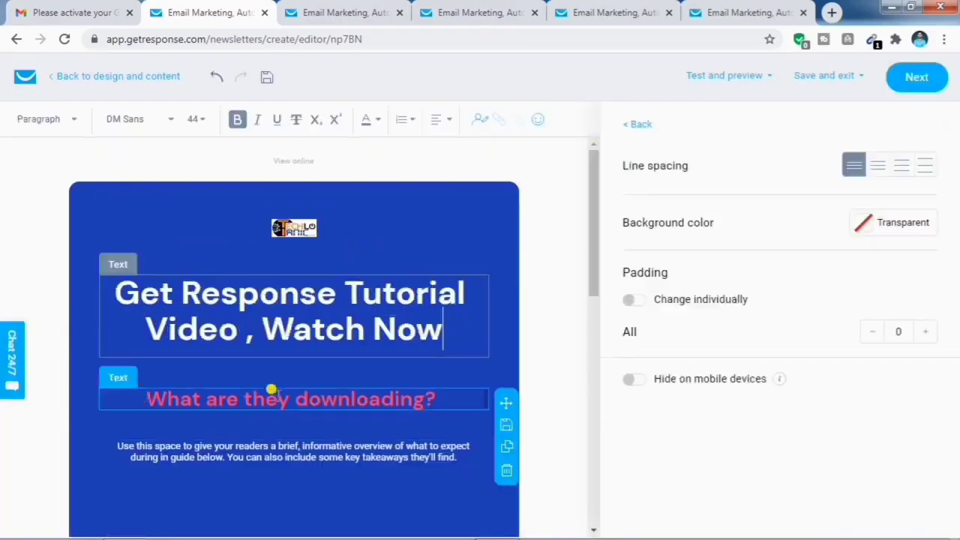
{"action": "triple_click", "coordinate": [382, 385]}
{"action": "scroll", "coordinate": [266, 237], "scroll_direction": "down", "scroll_amount": 2}
{"action": "key", "text": "BackSpace"}
{"action": "left_click", "coordinate": [337, 306]}
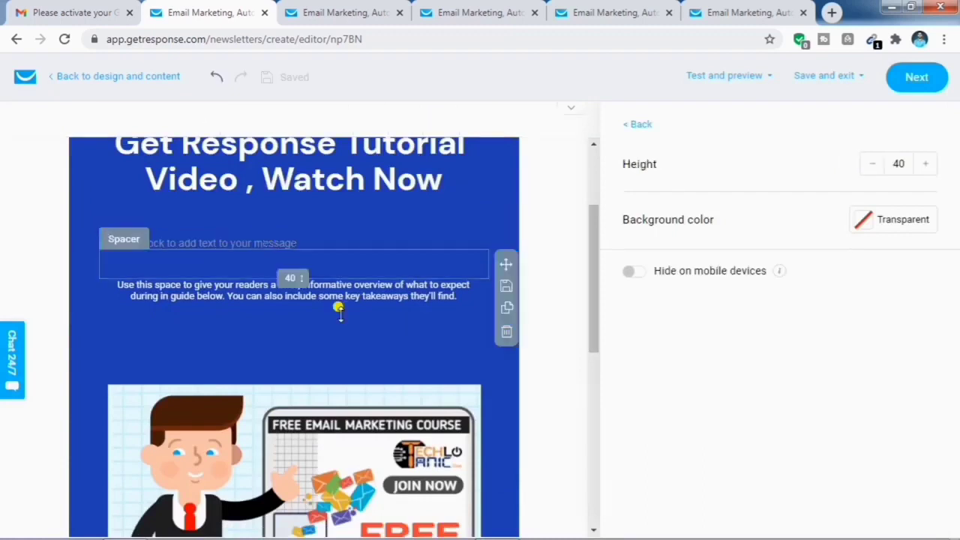
Change the Download now button's text to "Click here to watch", keeping Web address as its link type
{"action": "scroll", "coordinate": [293, 275], "scroll_direction": "down", "scroll_amount": 4}
{"action": "scroll", "coordinate": [313, 379], "scroll_direction": "down", "scroll_amount": 3}
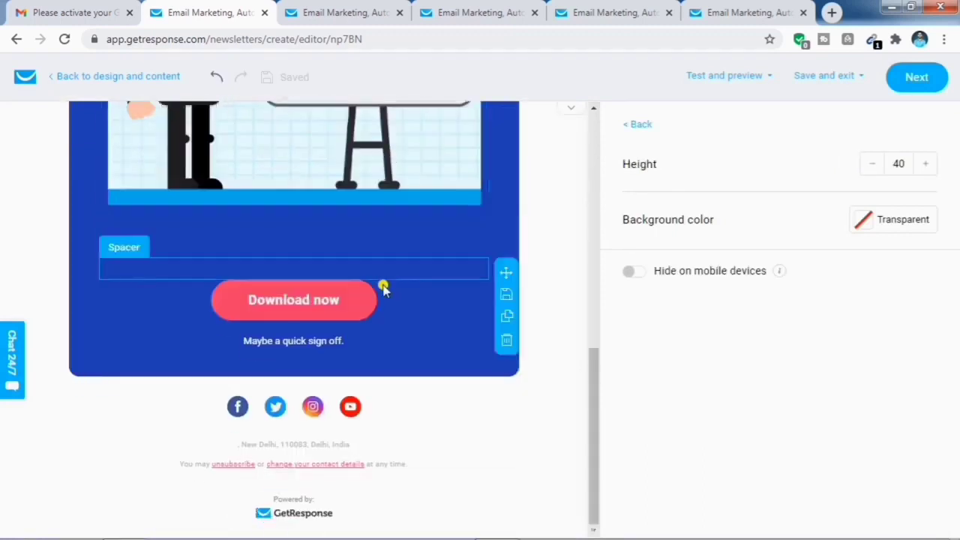
{"action": "left_click", "coordinate": [347, 306]}
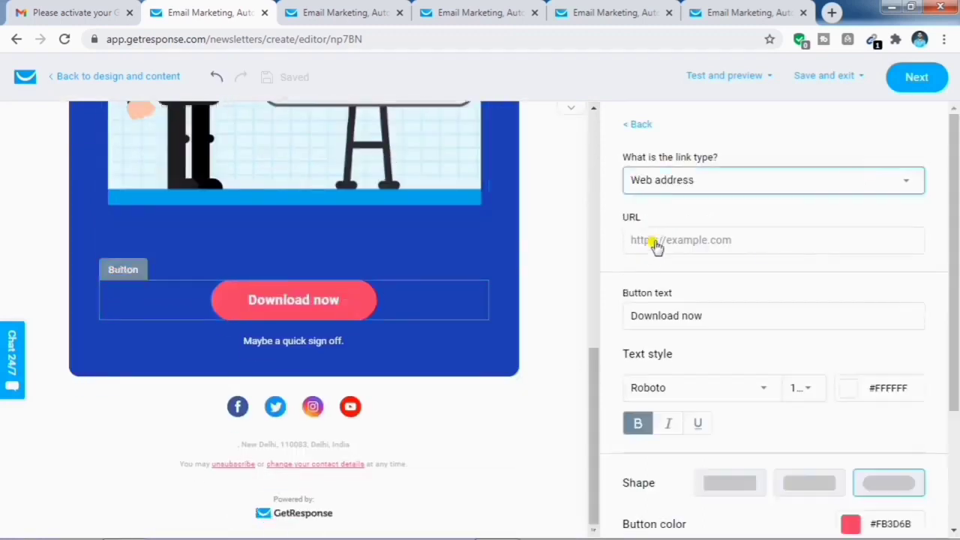
{"action": "left_click", "coordinate": [723, 240]}
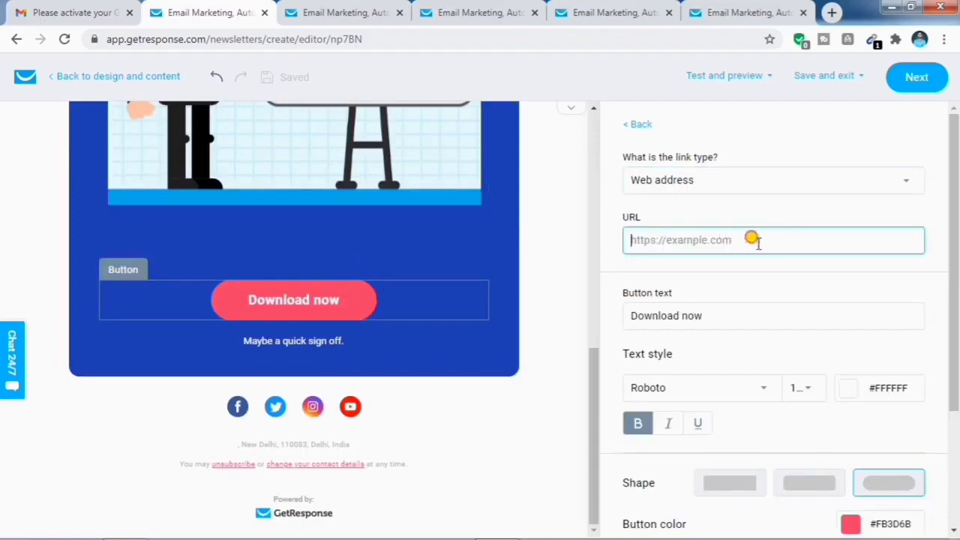
{"action": "left_click", "coordinate": [716, 321]}
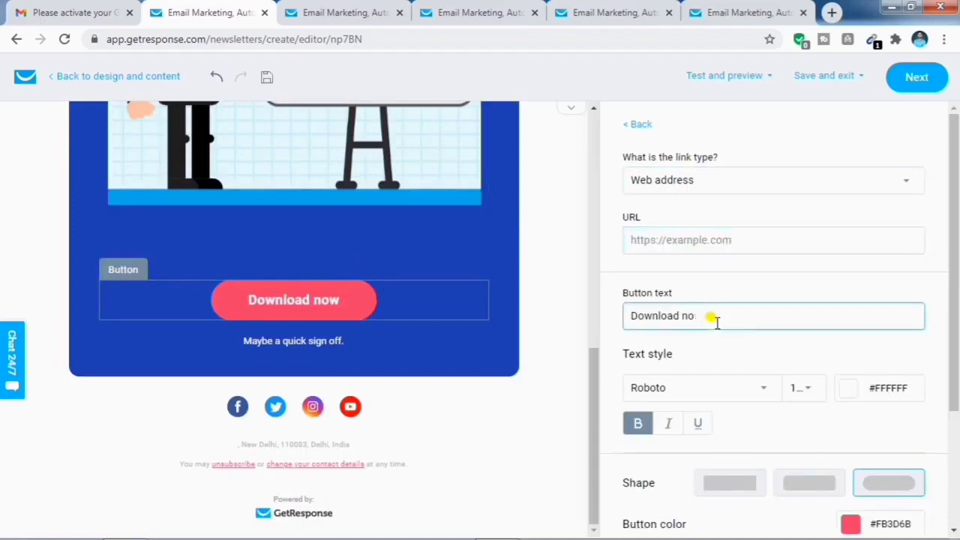
{"action": "key", "text": "BackSpace"}
{"action": "key", "text": "BackSpace"}
{"action": "key", "text": "BackSpace"}
{"action": "key", "text": "BackSpace"}
{"action": "key", "text": "BackSpace"}
{"action": "type", "text": "Click here to wq"}
{"action": "key", "text": "BackSpace"}
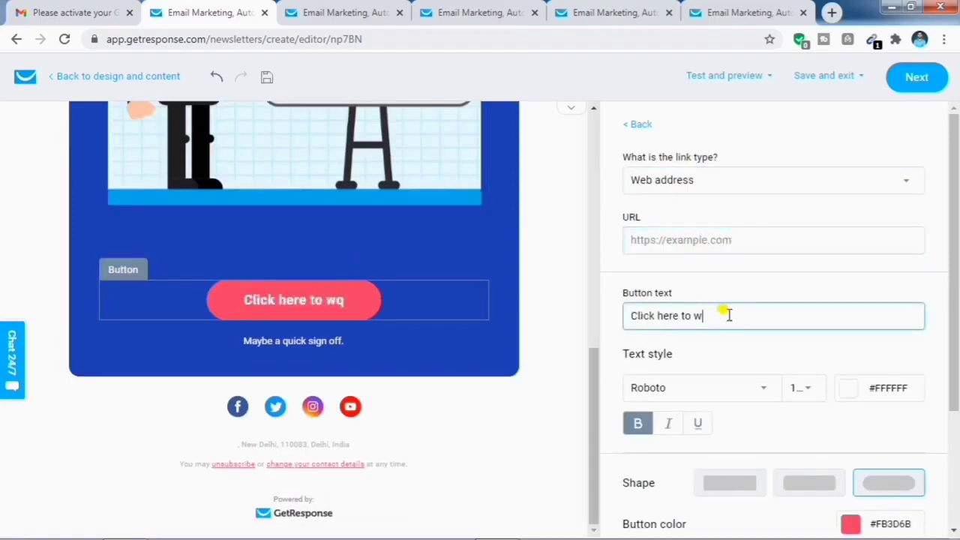
Examine the social icons block's Facebook, Twitter, Instagram and YouTube link fields, its style options and the additional platforms on offer
{"action": "left_click", "coordinate": [234, 407]}
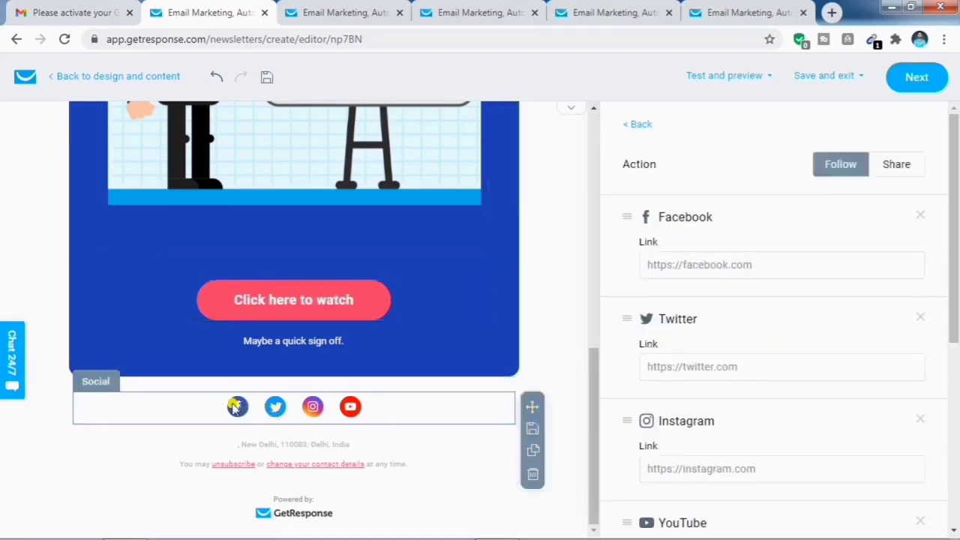
{"action": "left_click", "coordinate": [703, 264]}
{"action": "left_click", "coordinate": [727, 357]}
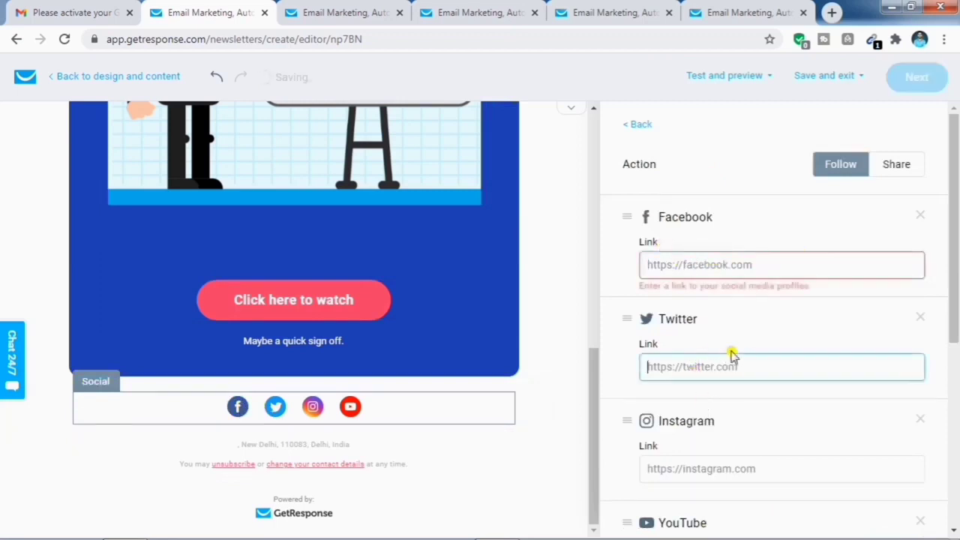
{"action": "scroll", "coordinate": [748, 320], "scroll_direction": "down", "scroll_amount": 1}
{"action": "left_click", "coordinate": [692, 399]}
{"action": "scroll", "coordinate": [750, 379], "scroll_direction": "down", "scroll_amount": 2}
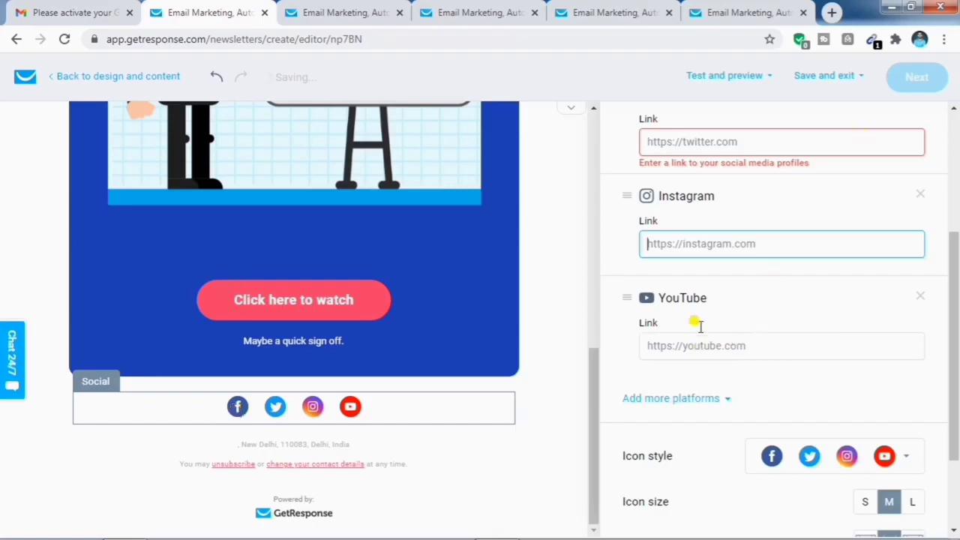
{"action": "left_click", "coordinate": [712, 354]}
{"action": "scroll", "coordinate": [796, 342], "scroll_direction": "down", "scroll_amount": 2}
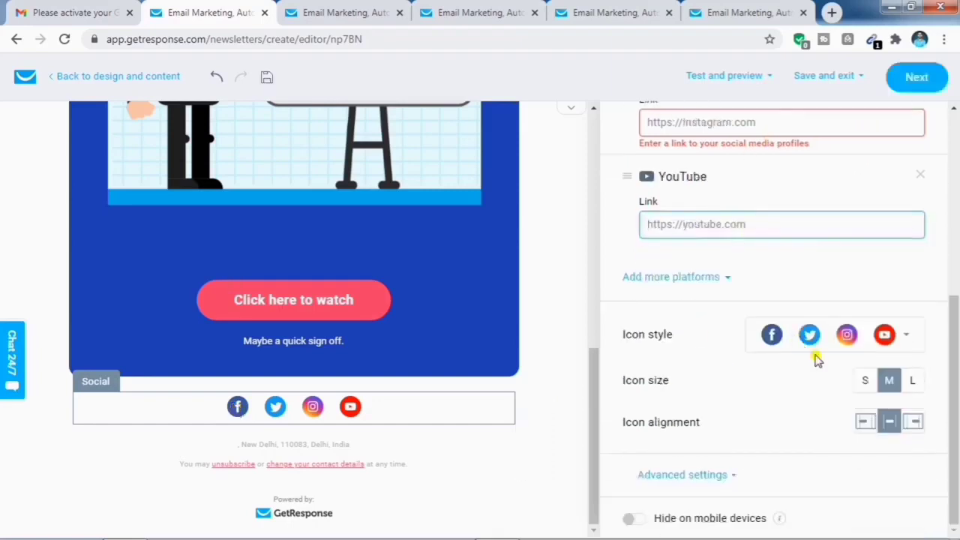
{"action": "scroll", "coordinate": [771, 185], "scroll_direction": "up", "scroll_amount": 2}
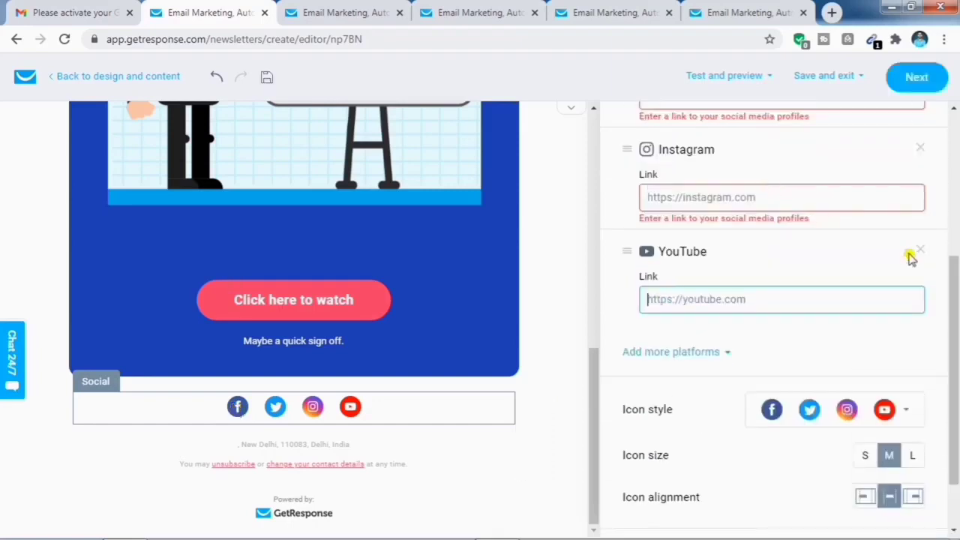
{"action": "left_click", "coordinate": [726, 355]}
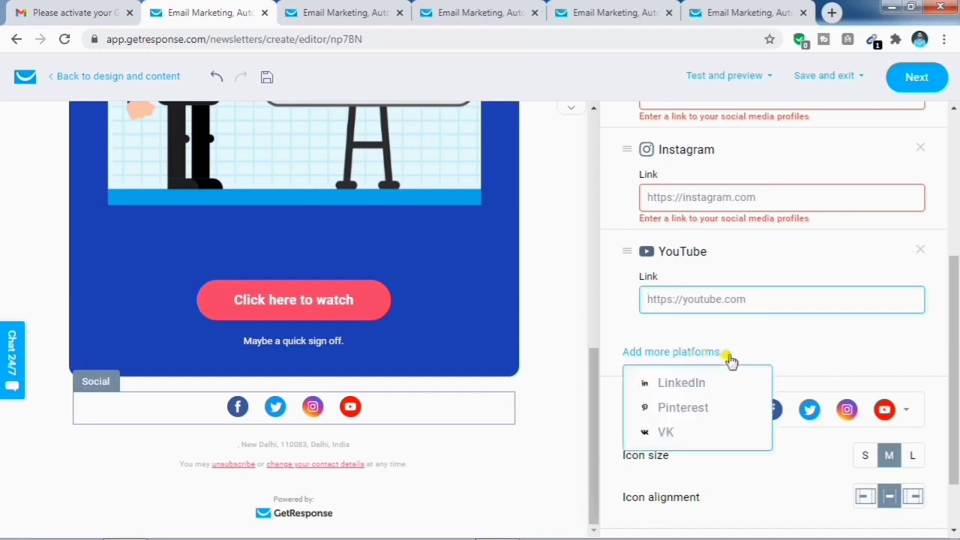
{"action": "left_click", "coordinate": [808, 360]}
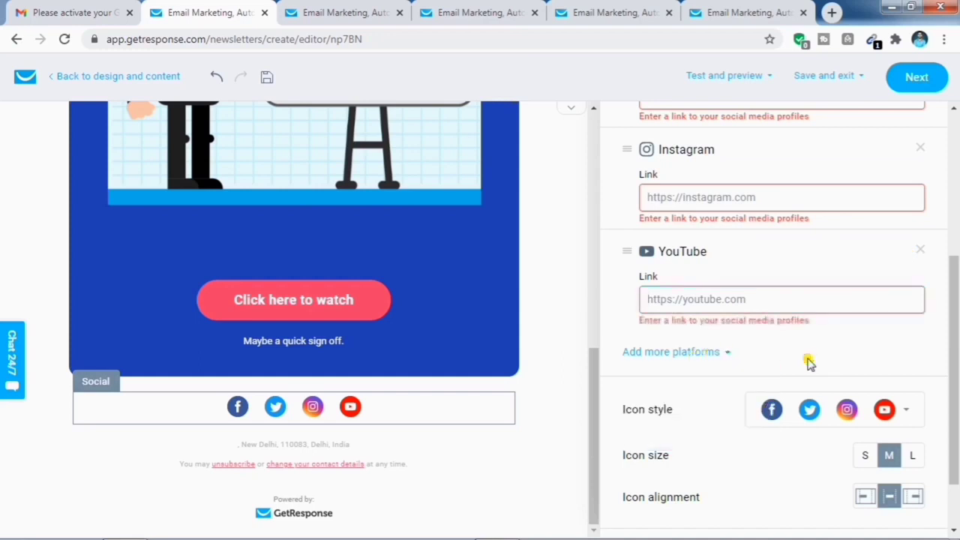
{"action": "scroll", "coordinate": [808, 362], "scroll_direction": "down", "scroll_amount": 2}
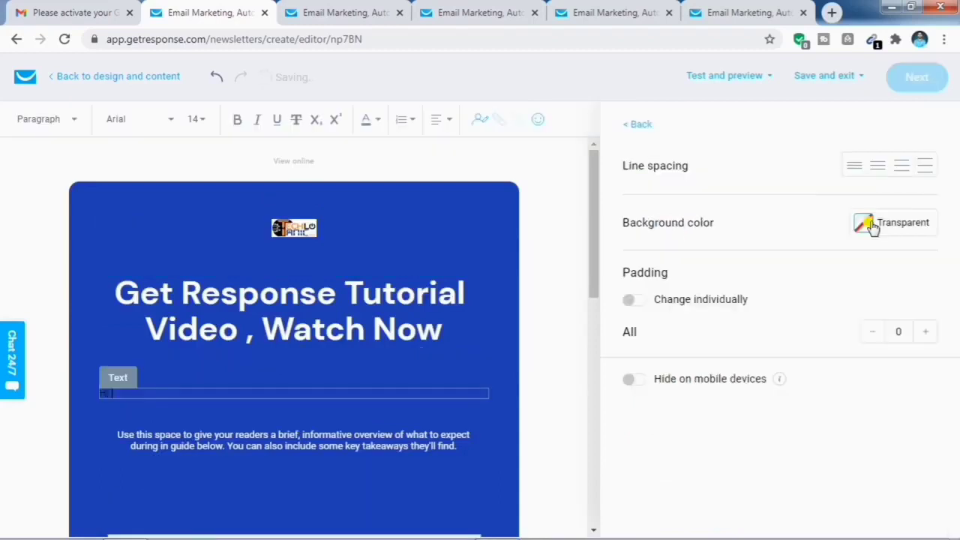
Give the "HI" text block a yellow #FBE65D background and insert the name personalization field after the greeting
{"action": "left_click", "coordinate": [870, 224]}
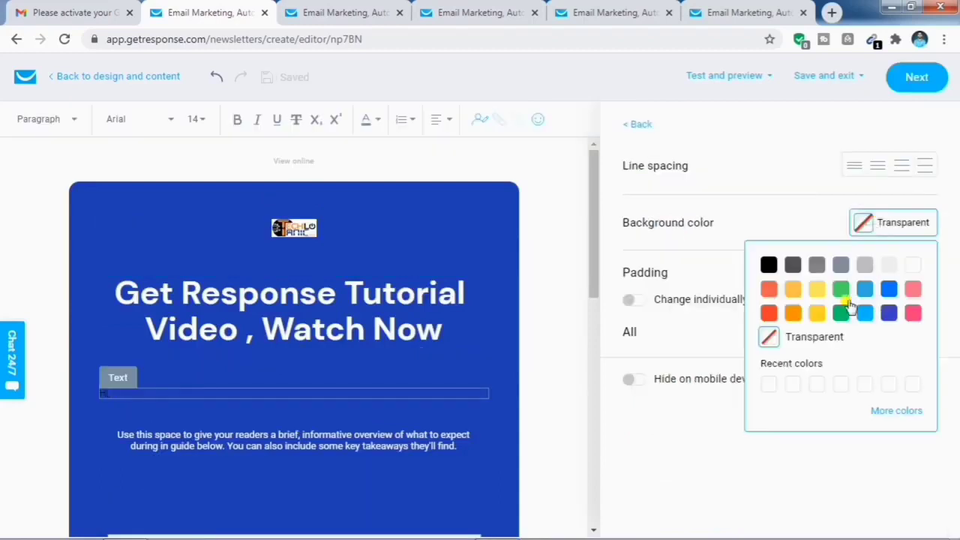
{"action": "left_click", "coordinate": [812, 288]}
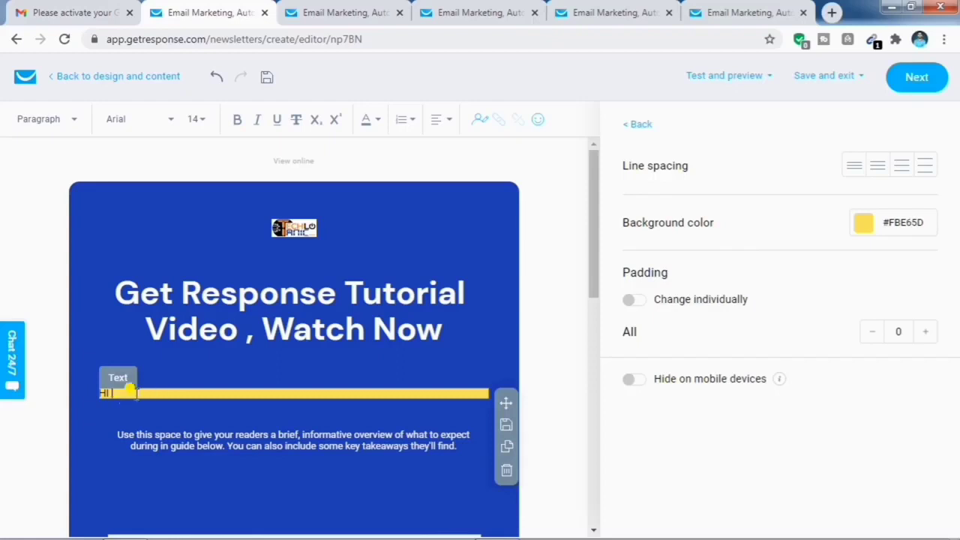
{"action": "left_click", "coordinate": [485, 125]}
{"action": "scroll", "coordinate": [517, 263], "scroll_direction": "down", "scroll_amount": 5}
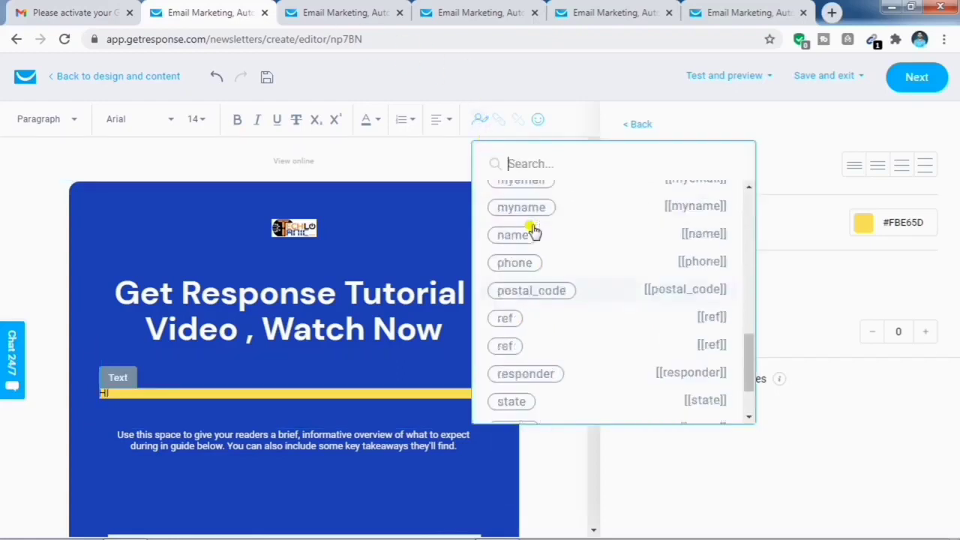
{"action": "left_click", "coordinate": [512, 235]}
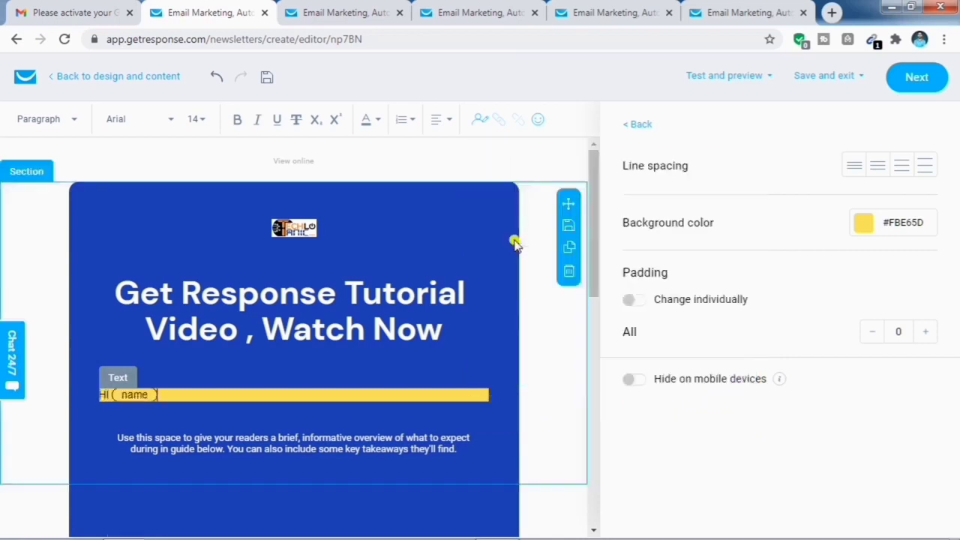
Complete the greeting line with "Please Watch Our New Video On Get Response Tutorial" and clear the sign-off text beneath the button
{"action": "scroll", "coordinate": [600, 350], "scroll_direction": "down", "scroll_amount": 3}
{"action": "type", "text": "Please"}
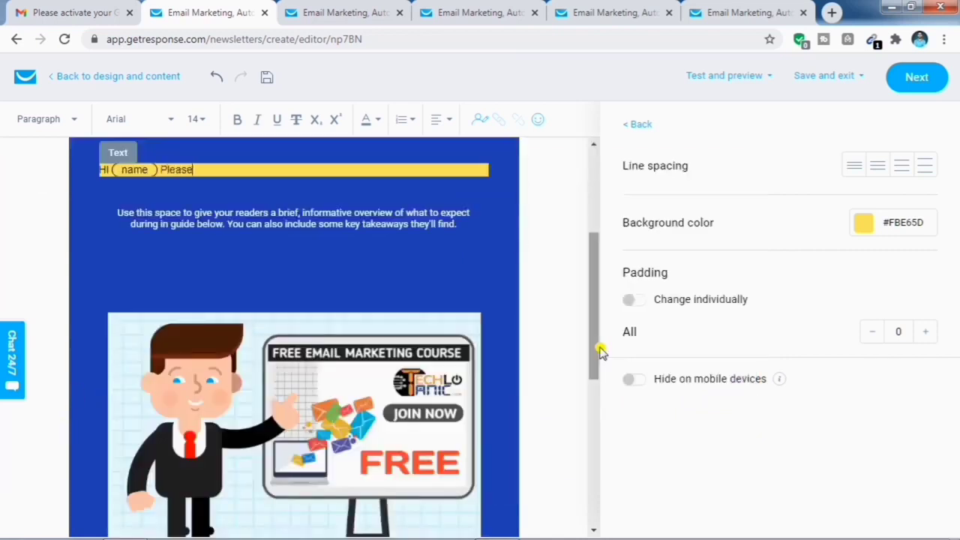
{"action": "type", "text": " Watch Our New Video On Get Responses"}
{"action": "key", "text": "BackSpace"}
{"action": "type", "text": "Tutorial"}
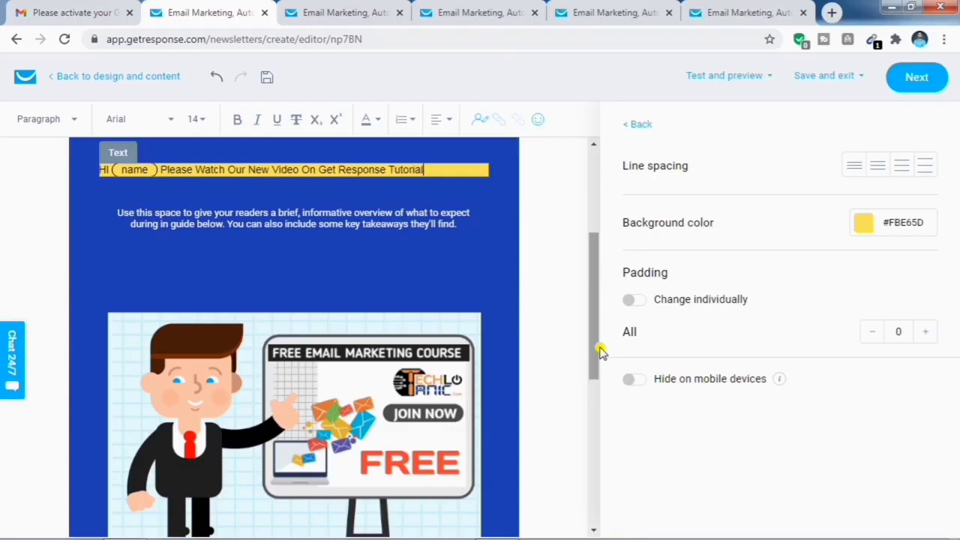
{"action": "scroll", "coordinate": [525, 273], "scroll_direction": "down", "scroll_amount": 1}
{"action": "scroll", "coordinate": [525, 272], "scroll_direction": "up", "scroll_amount": 3}
{"action": "scroll", "coordinate": [525, 273], "scroll_direction": "down", "scroll_amount": 3}
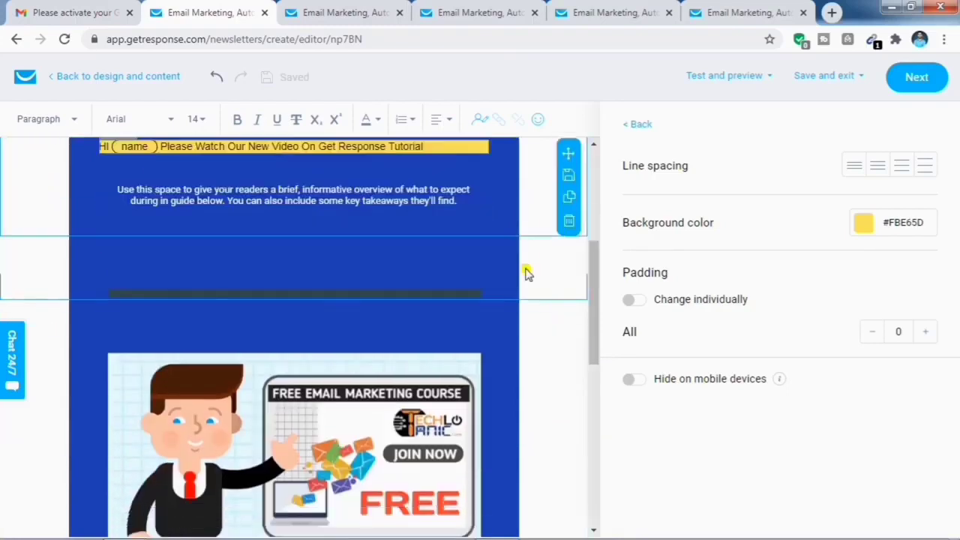
{"action": "scroll", "coordinate": [525, 272], "scroll_direction": "down", "scroll_amount": 5}
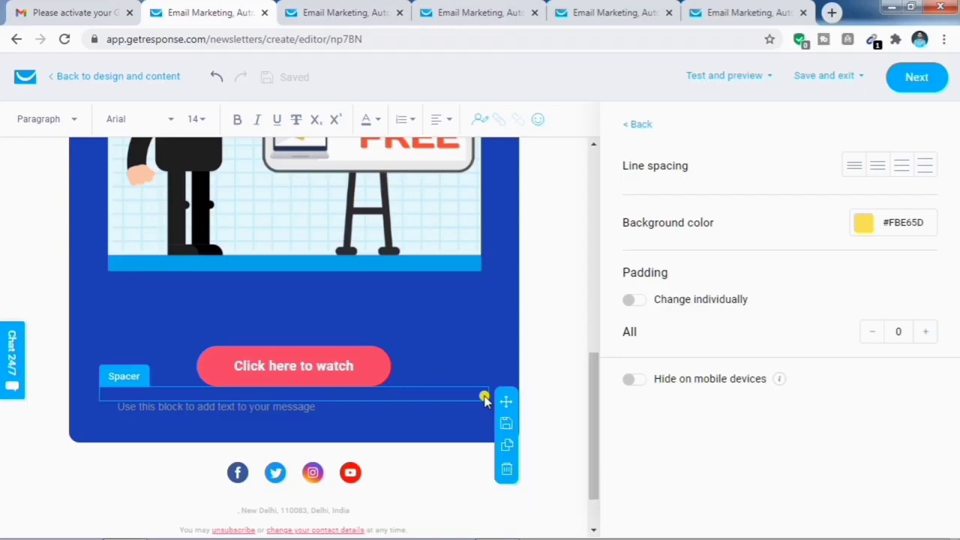
{"action": "scroll", "coordinate": [514, 285], "scroll_direction": "up", "scroll_amount": 6}
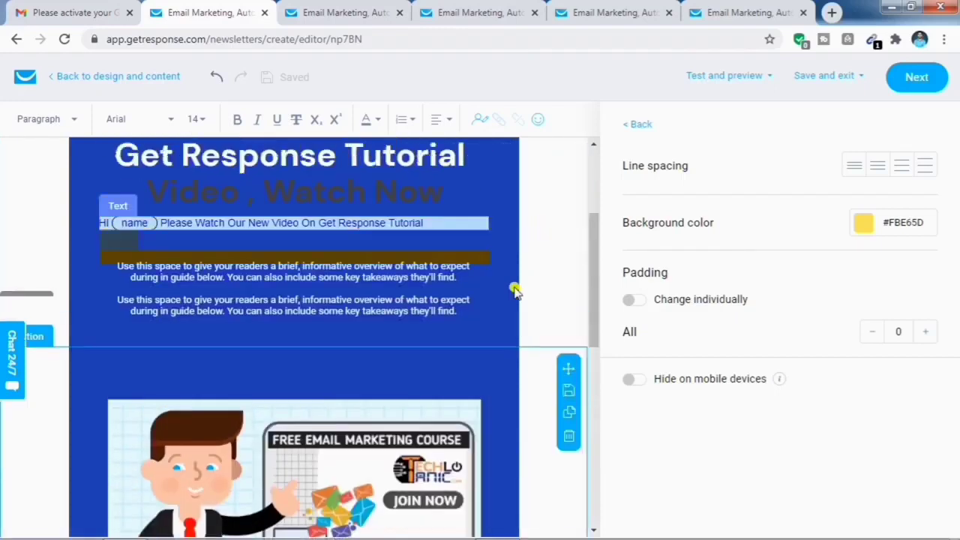
Run a spam check on the newsletter and read through its findings
{"action": "mouse_move", "coordinate": [758, 84]}
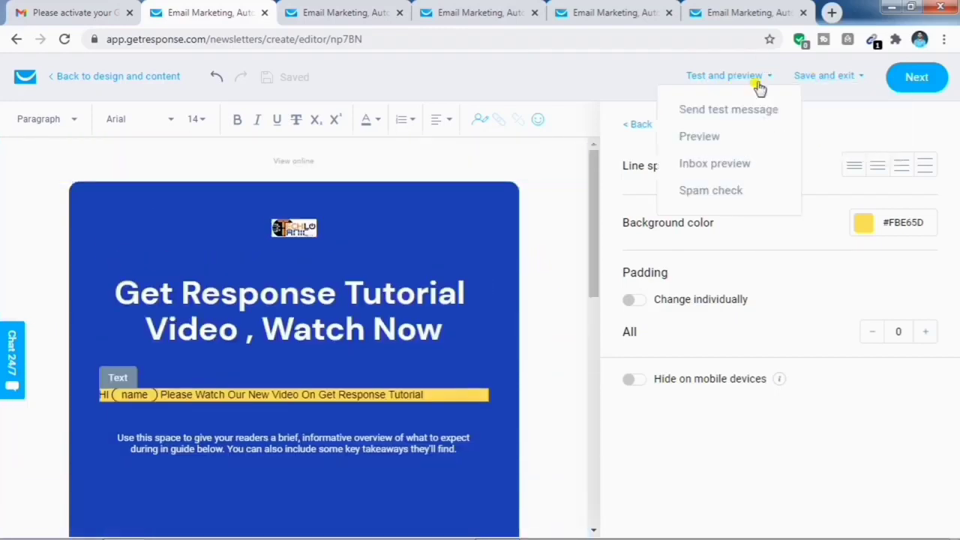
{"action": "left_click", "coordinate": [725, 196]}
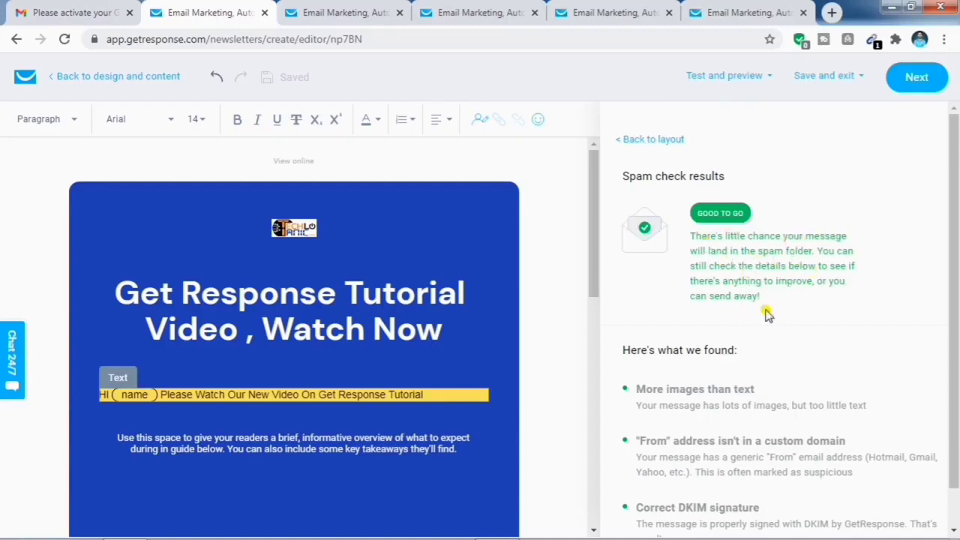
{"action": "scroll", "coordinate": [766, 314], "scroll_direction": "down", "scroll_amount": 1}
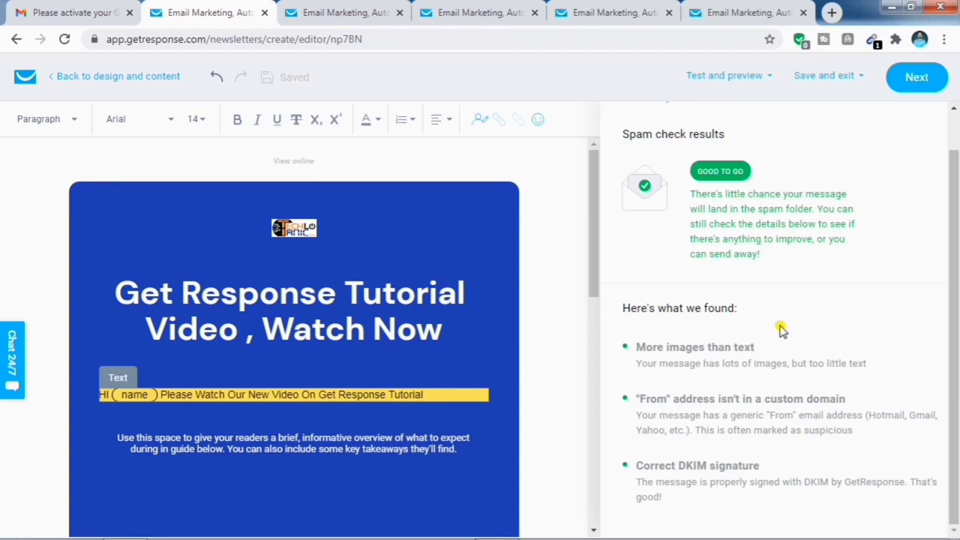
{"action": "scroll", "coordinate": [780, 330], "scroll_direction": "up", "scroll_amount": 1}
Preview the newsletter in desktop view and look it over from the header to the Click here to watch button
{"action": "left_click", "coordinate": [768, 77]}
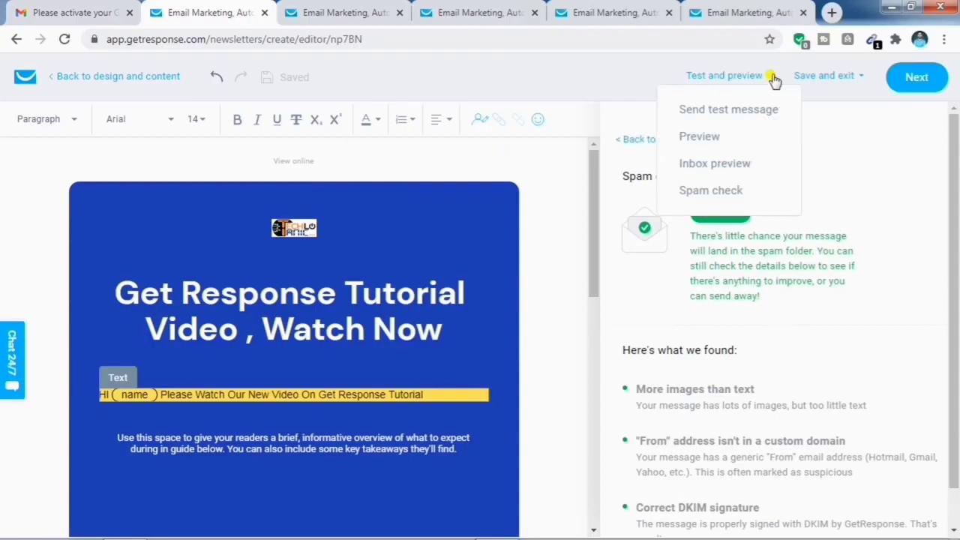
{"action": "left_click", "coordinate": [769, 81]}
{"action": "left_click", "coordinate": [770, 78]}
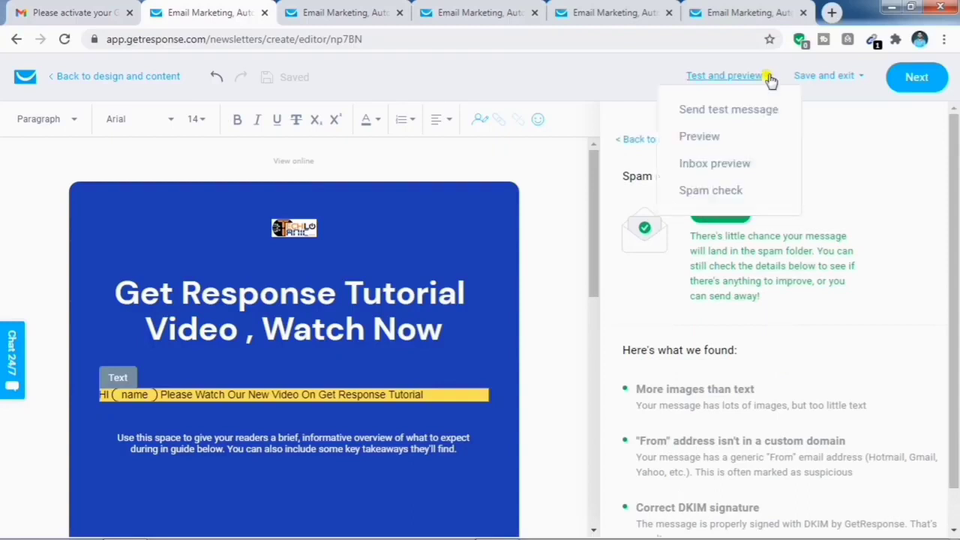
{"action": "left_click", "coordinate": [702, 138]}
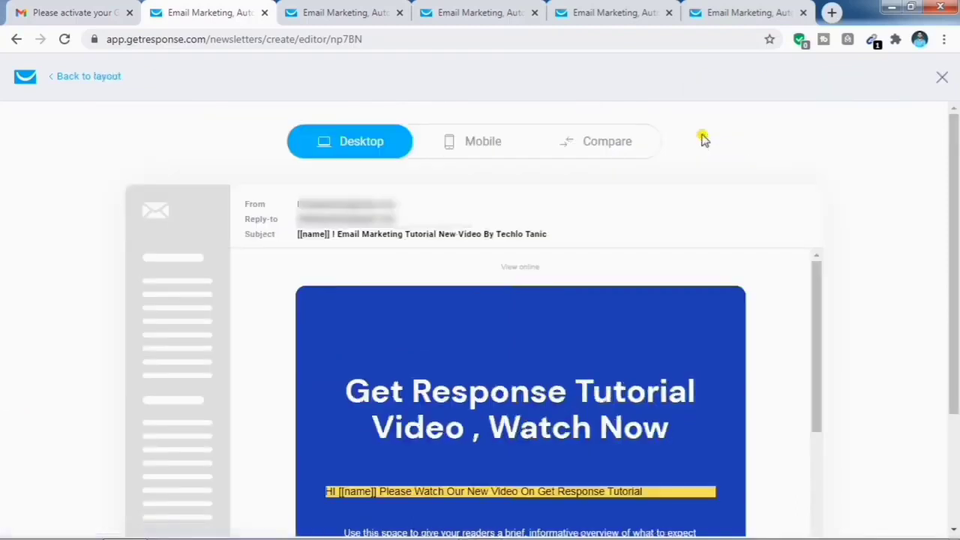
{"action": "scroll", "coordinate": [547, 371], "scroll_direction": "down", "scroll_amount": 3}
{"action": "scroll", "coordinate": [551, 373], "scroll_direction": "down", "scroll_amount": 6}
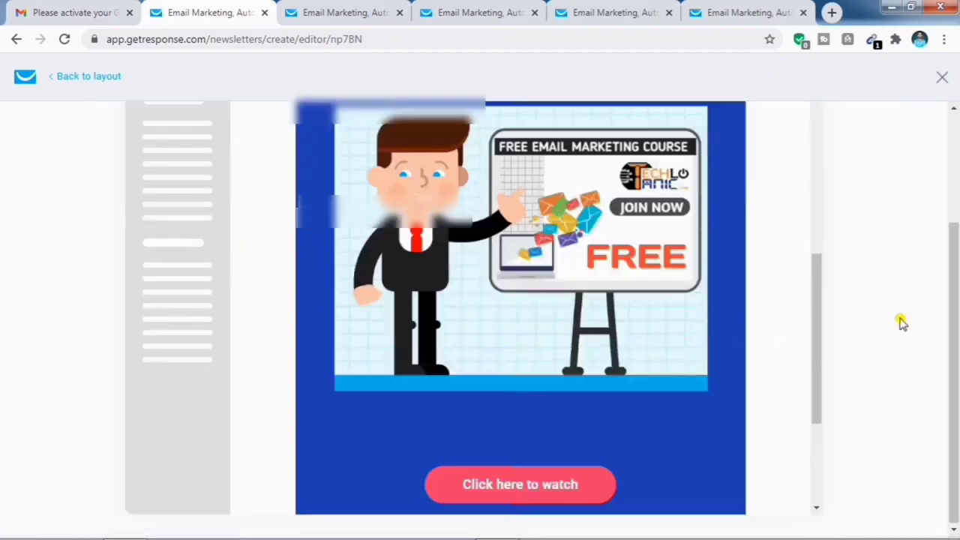
{"action": "scroll", "coordinate": [684, 306], "scroll_direction": "up", "scroll_amount": 3}
{"action": "scroll", "coordinate": [684, 307], "scroll_direction": "up", "scroll_amount": 10}
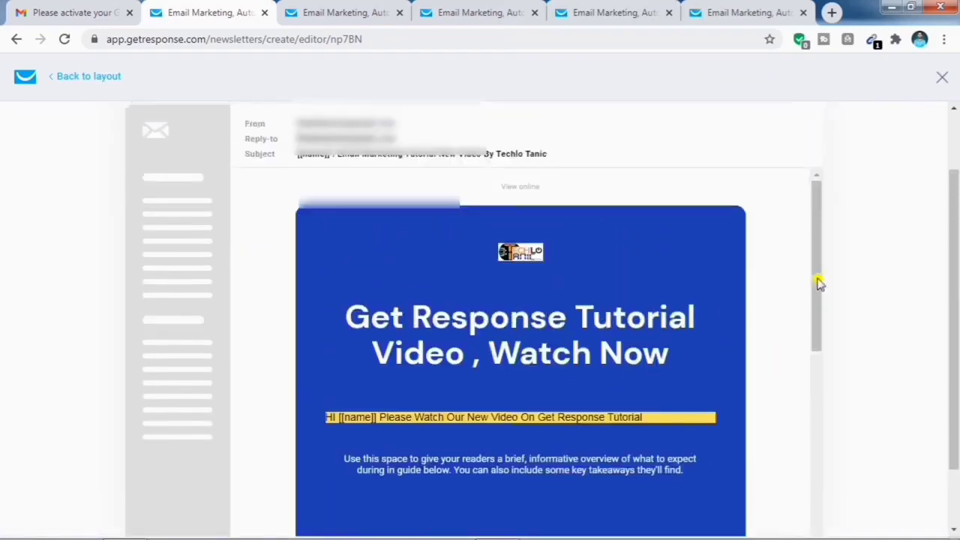
Check the whole newsletter in the mobile preview, return to the desktop view and close the preview
{"action": "left_click", "coordinate": [495, 155]}
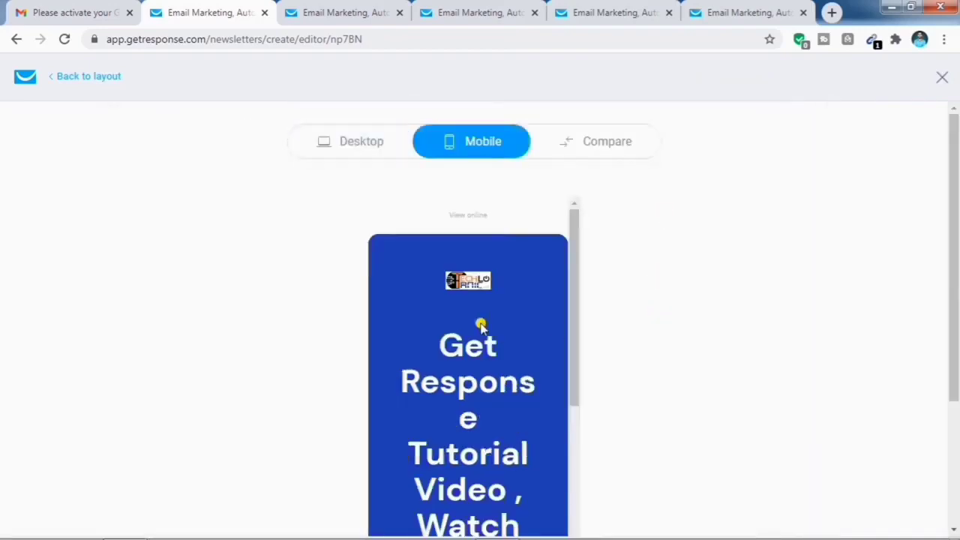
{"action": "scroll", "coordinate": [480, 323], "scroll_direction": "down", "scroll_amount": 7}
{"action": "scroll", "coordinate": [491, 319], "scroll_direction": "down", "scroll_amount": 3}
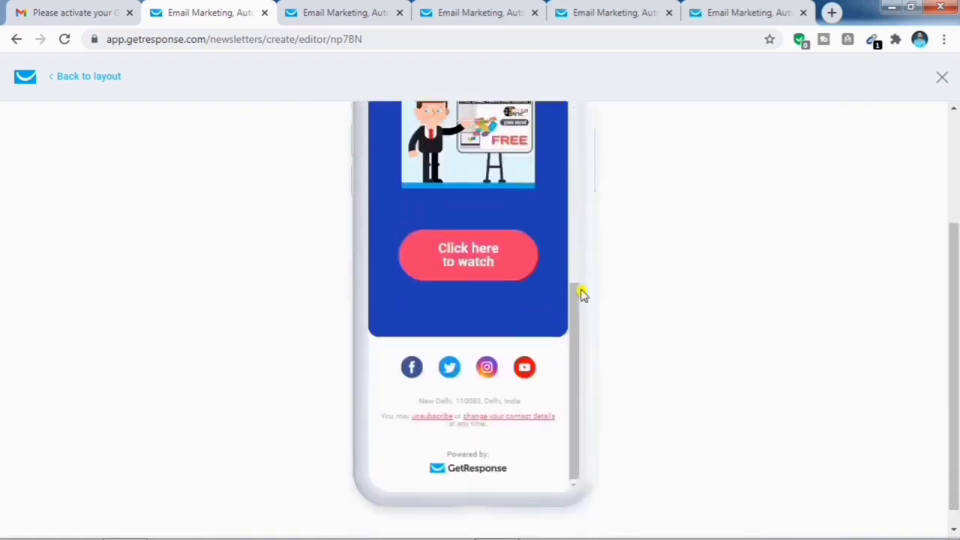
{"action": "scroll", "coordinate": [578, 293], "scroll_direction": "up", "scroll_amount": 2}
{"action": "scroll", "coordinate": [537, 289], "scroll_direction": "up", "scroll_amount": 5}
{"action": "scroll", "coordinate": [537, 289], "scroll_direction": "up", "scroll_amount": 1}
{"action": "left_click", "coordinate": [315, 157]}
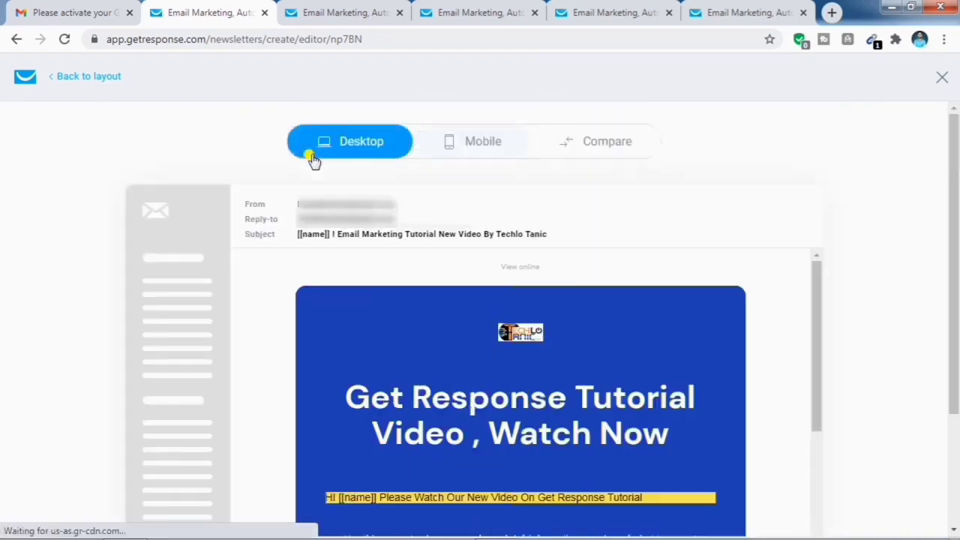
{"action": "scroll", "coordinate": [803, 327], "scroll_direction": "down", "scroll_amount": 1}
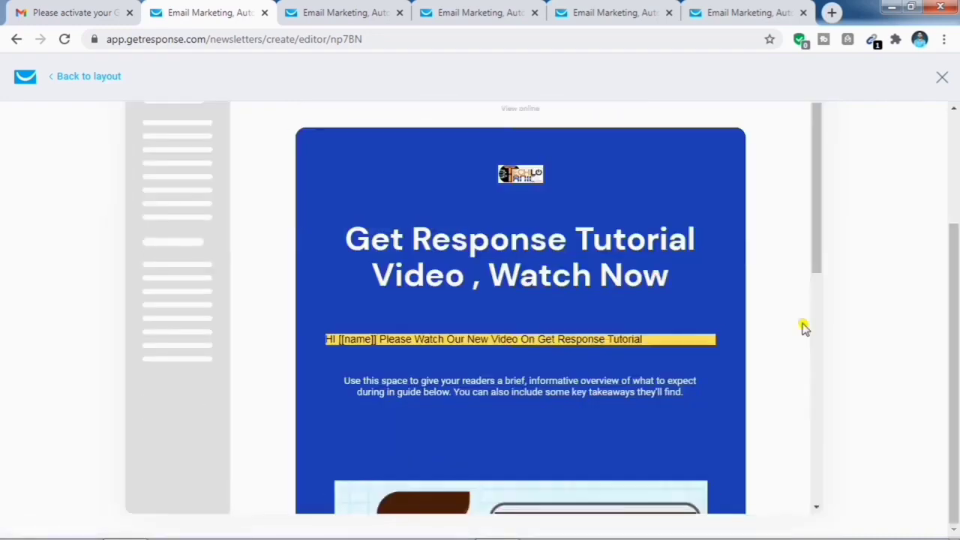
{"action": "left_click", "coordinate": [943, 78]}
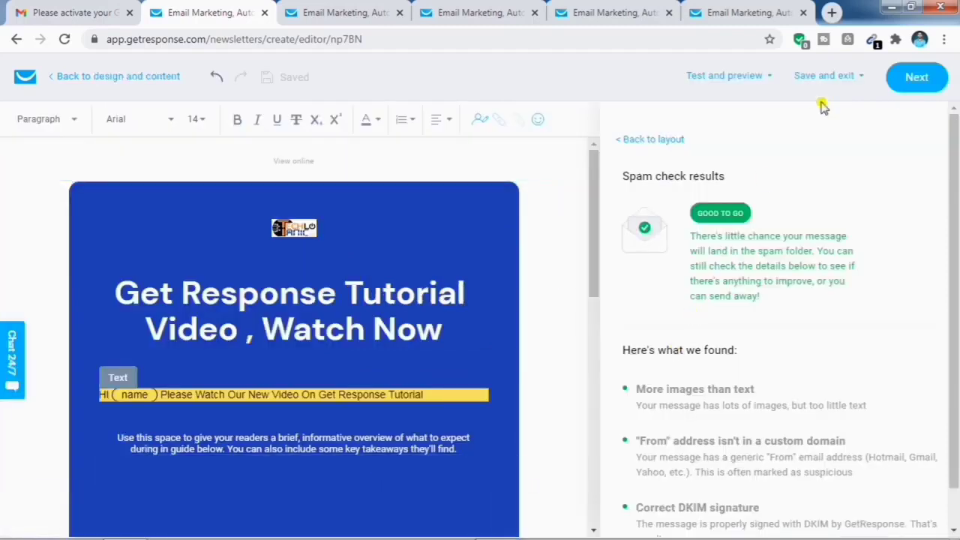
Finish the message design and review the newsletter's subject line, recipients, content and tracking settings
{"action": "left_click", "coordinate": [761, 78]}
{"action": "left_click", "coordinate": [916, 78]}
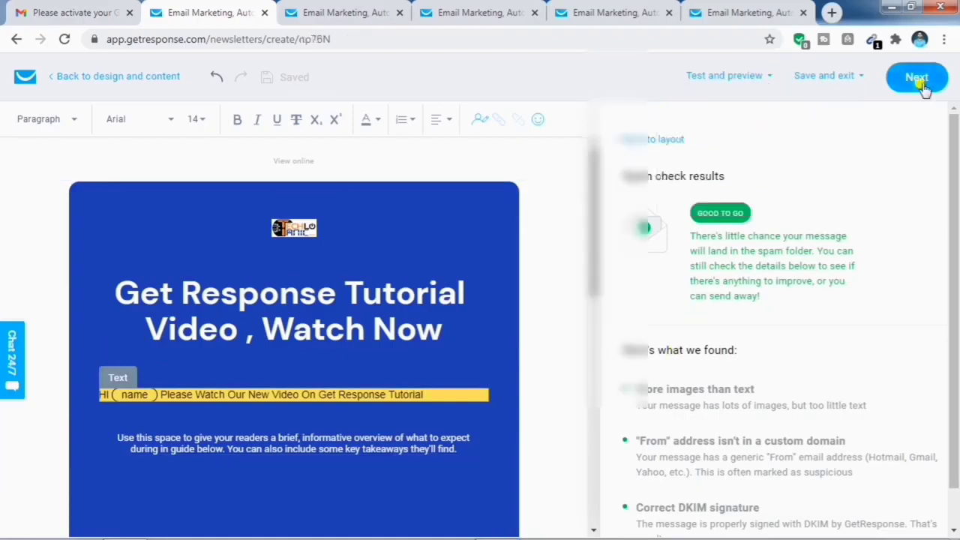
{"action": "scroll", "coordinate": [664, 293], "scroll_direction": "down", "scroll_amount": 6}
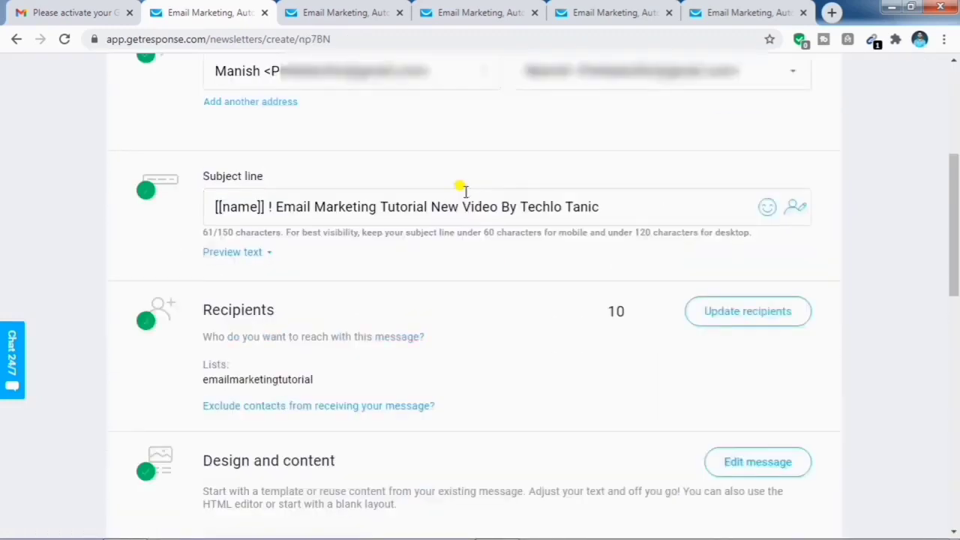
{"action": "scroll", "coordinate": [439, 223], "scroll_direction": "up", "scroll_amount": 1}
{"action": "scroll", "coordinate": [441, 225], "scroll_direction": "down", "scroll_amount": 5}
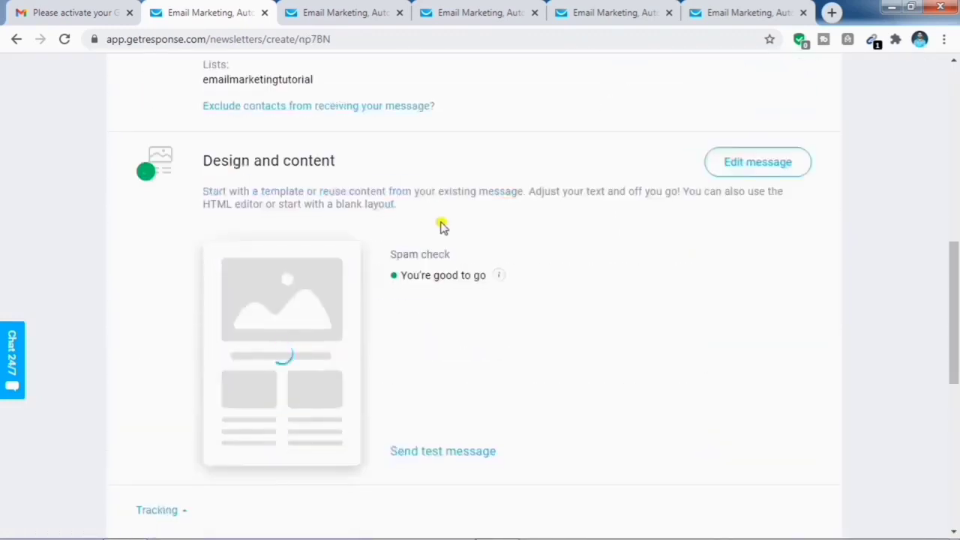
{"action": "scroll", "coordinate": [528, 225], "scroll_direction": "up", "scroll_amount": 1}
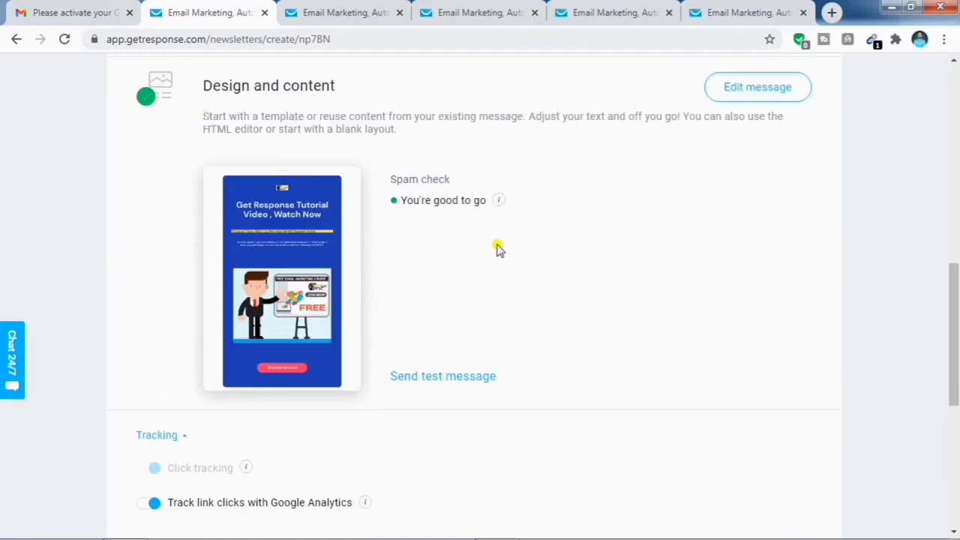
{"action": "scroll", "coordinate": [510, 255], "scroll_direction": "down", "scroll_amount": 3}
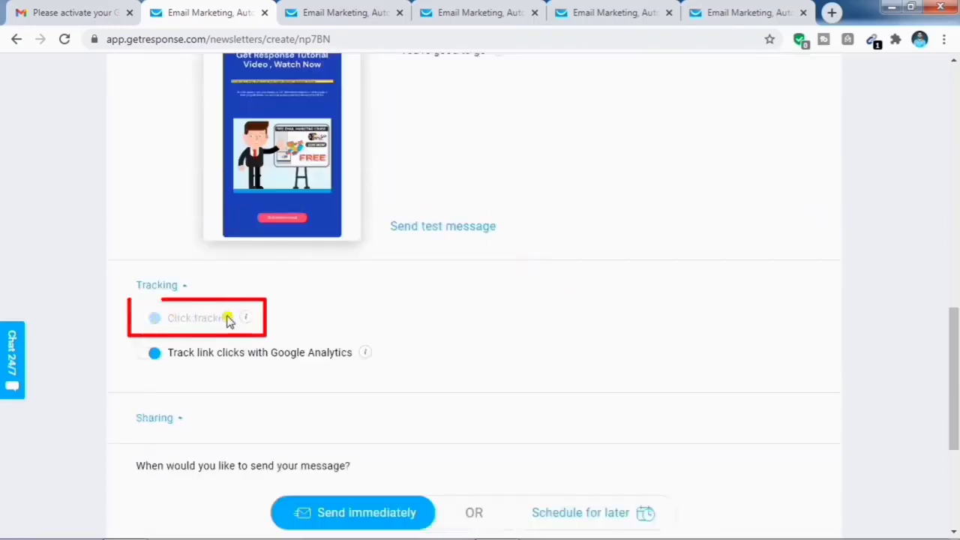
Read the explanation of click tracking and review the newsletter's sharing and sending options
{"action": "mouse_move", "coordinate": [248, 319]}
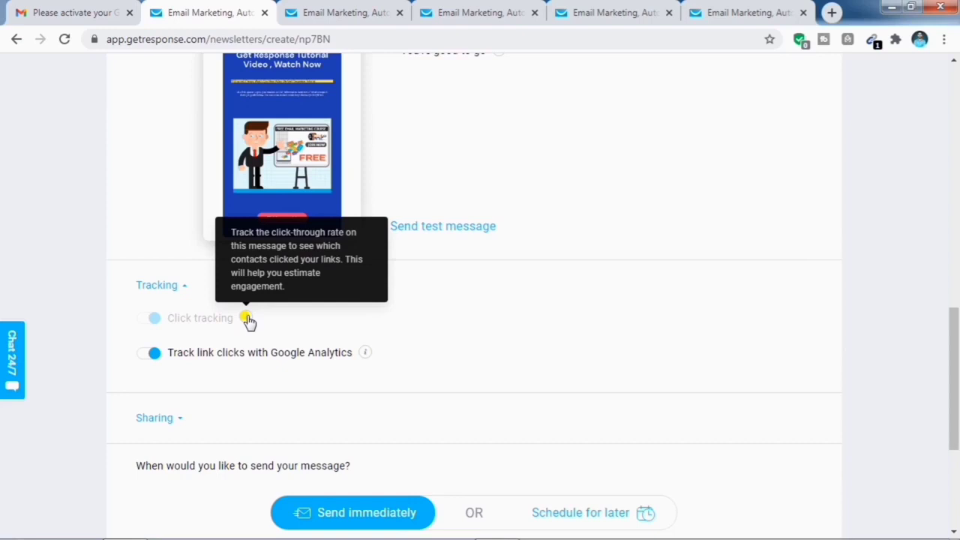
{"action": "scroll", "coordinate": [478, 337], "scroll_direction": "down", "scroll_amount": 1}
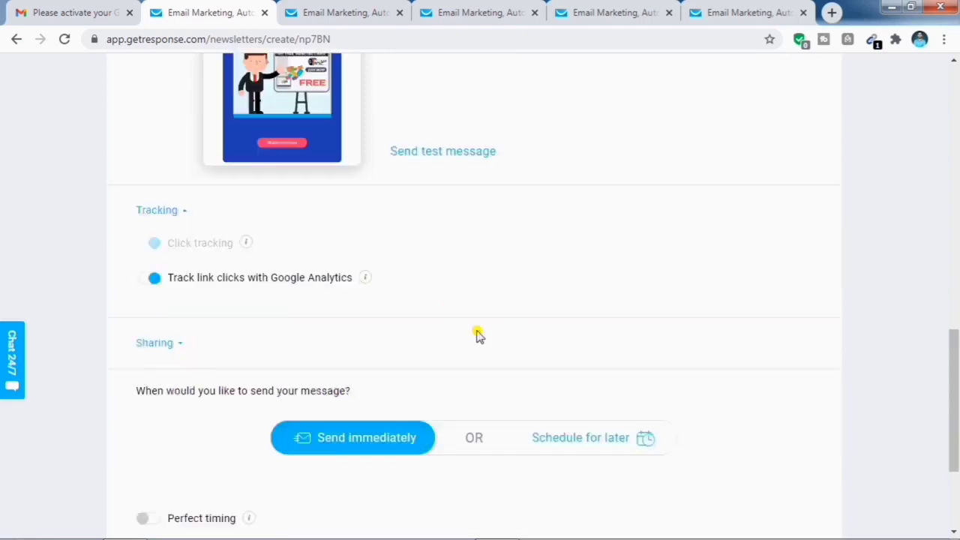
{"action": "scroll", "coordinate": [469, 347], "scroll_direction": "down", "scroll_amount": 1}
{"action": "scroll", "coordinate": [468, 347], "scroll_direction": "down", "scroll_amount": 2}
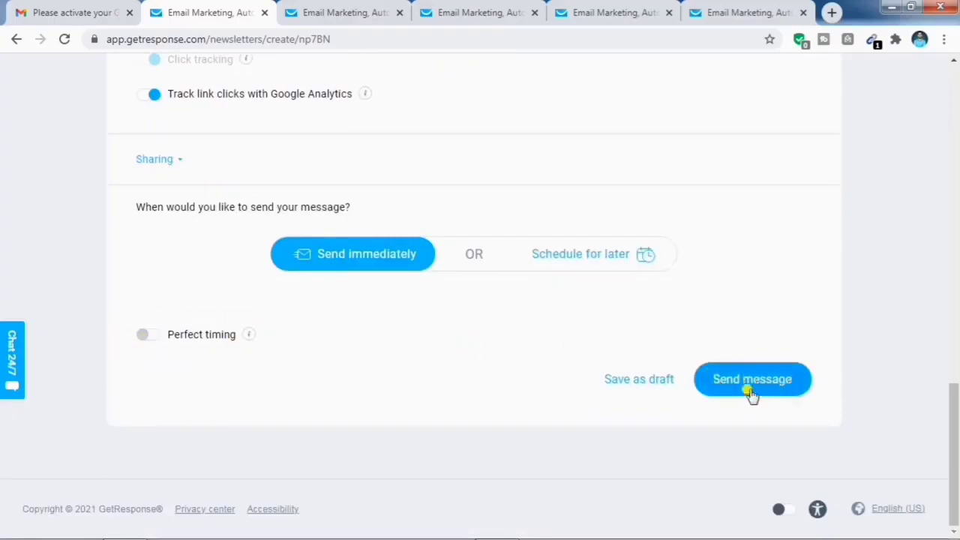
Try the Perfect timing option for the newsletter, switch it off again and return to the message name
{"action": "left_click", "coordinate": [150, 338]}
{"action": "left_click", "coordinate": [154, 341]}
{"action": "left_click", "coordinate": [153, 336]}
{"action": "left_click", "coordinate": [152, 336]}
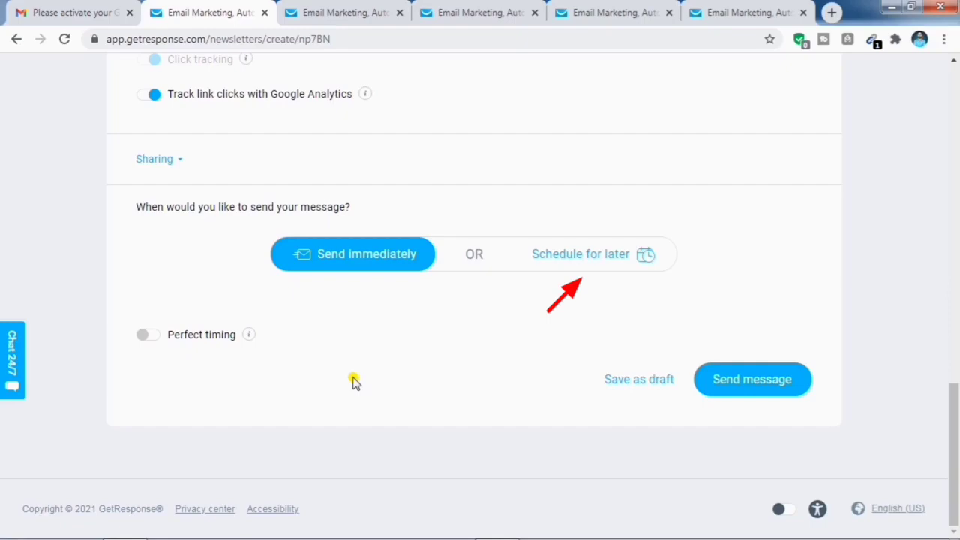
{"action": "scroll", "coordinate": [448, 317], "scroll_direction": "up", "scroll_amount": 10}
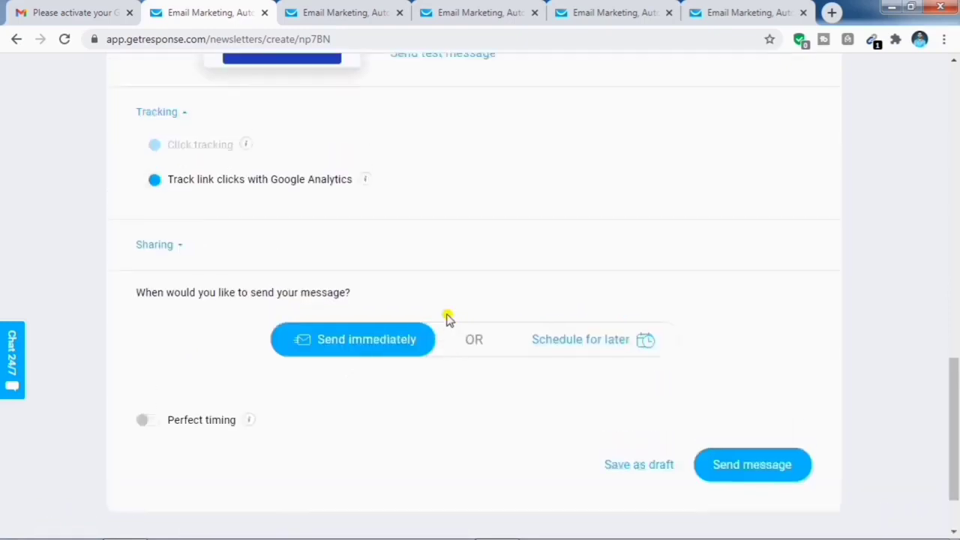
{"action": "scroll", "coordinate": [448, 317], "scroll_direction": "up", "scroll_amount": 5}
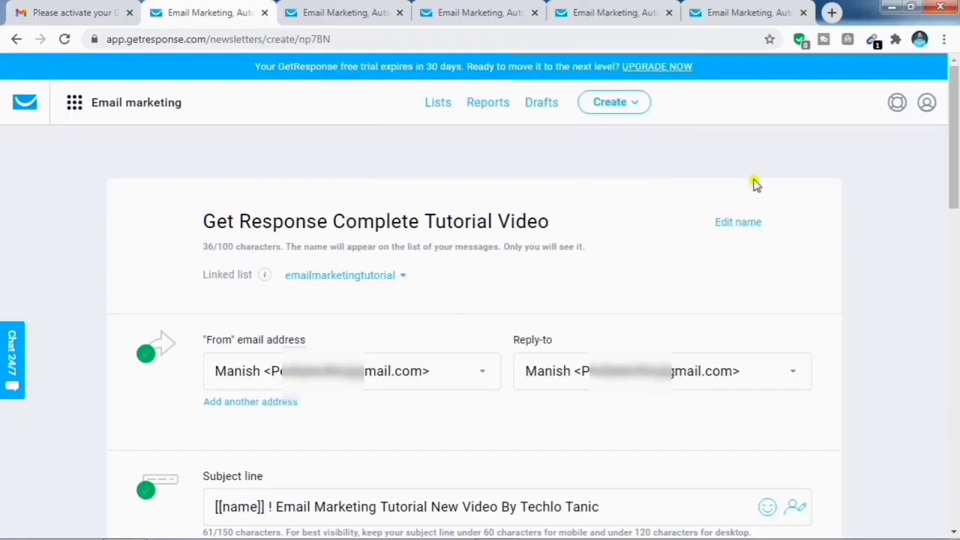
Leave the newsletter for the dashboard and create an autoresponder named "Welcome Email Series"
{"action": "left_click", "coordinate": [24, 108]}
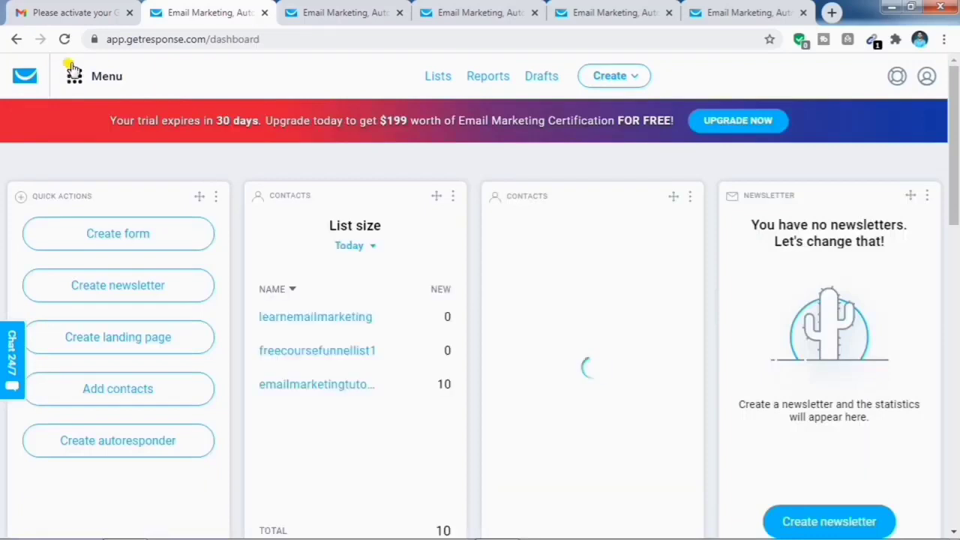
{"action": "left_click", "coordinate": [72, 78]}
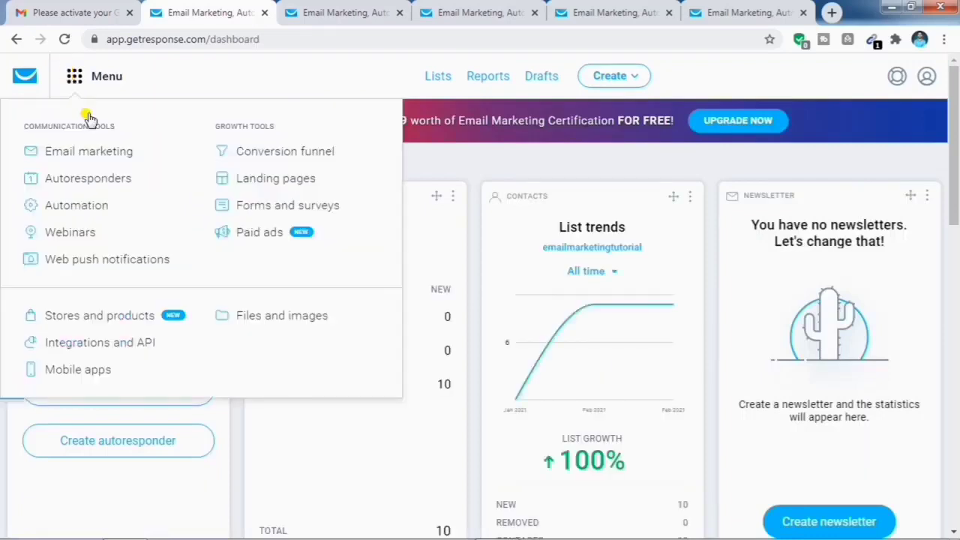
{"action": "left_click", "coordinate": [106, 189]}
{"action": "scroll", "coordinate": [469, 315], "scroll_direction": "down", "scroll_amount": 2}
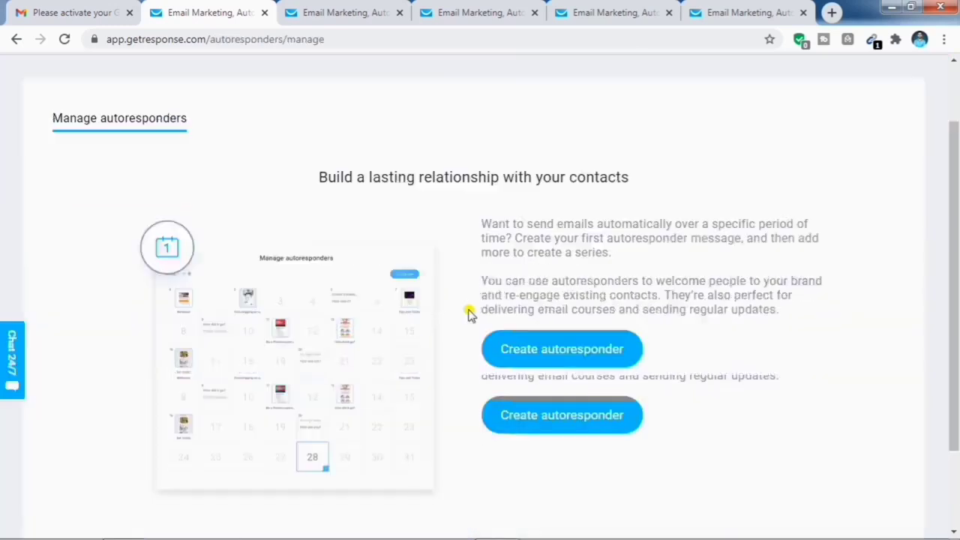
{"action": "left_click", "coordinate": [577, 358]}
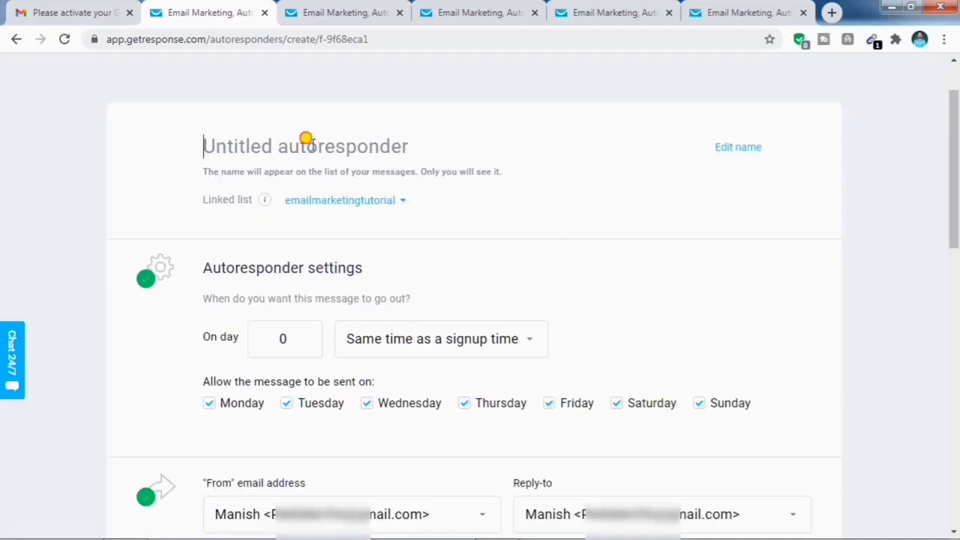
{"action": "type", "text": "Welcome Email Series"}
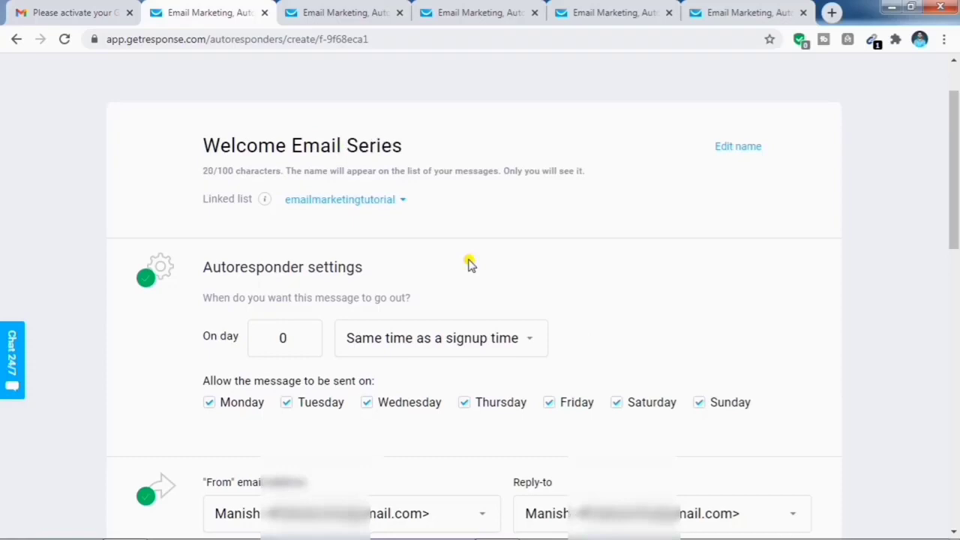
Exclude Saturday and Sunday from the autoresponder's sending days, then allow both days again
{"action": "scroll", "coordinate": [450, 270], "scroll_direction": "down", "scroll_amount": 1}
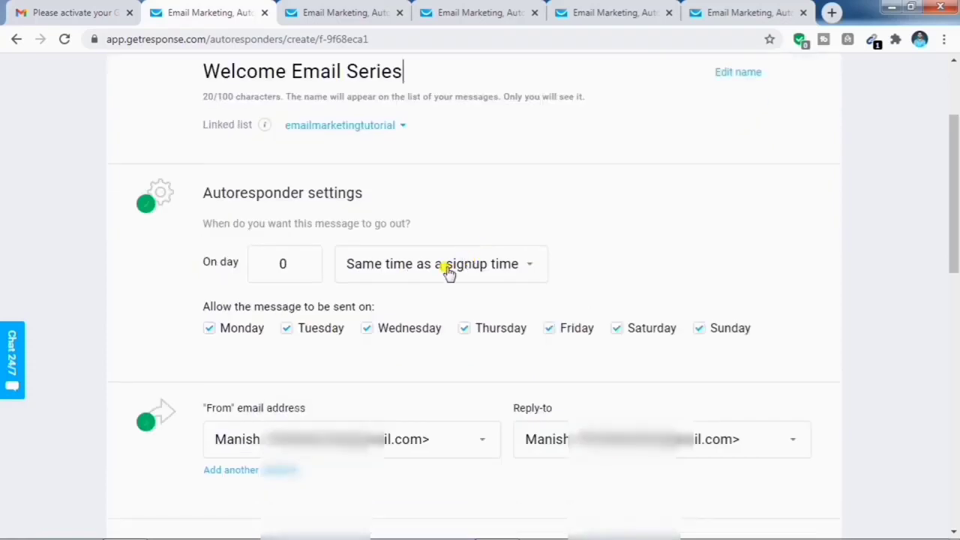
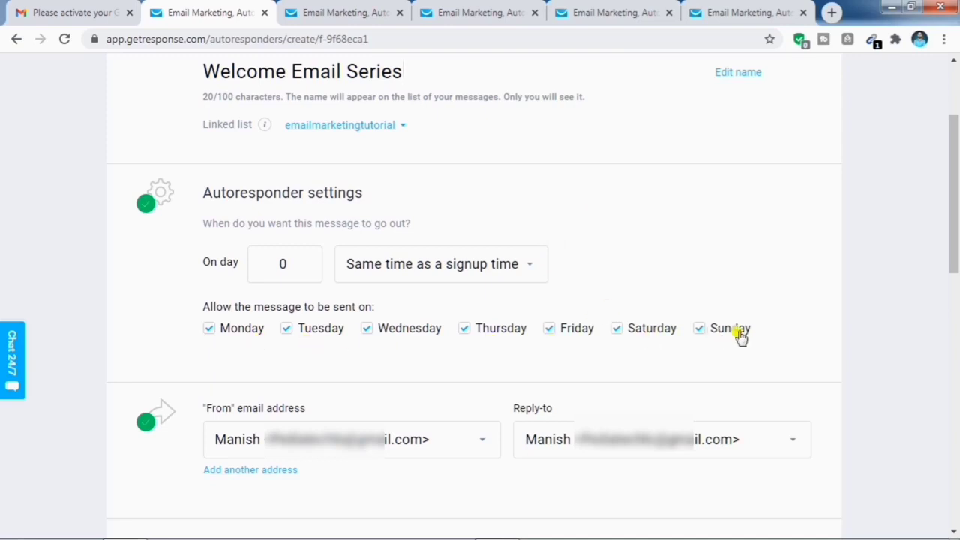
{"action": "left_click", "coordinate": [698, 330]}
{"action": "left_click", "coordinate": [638, 333]}
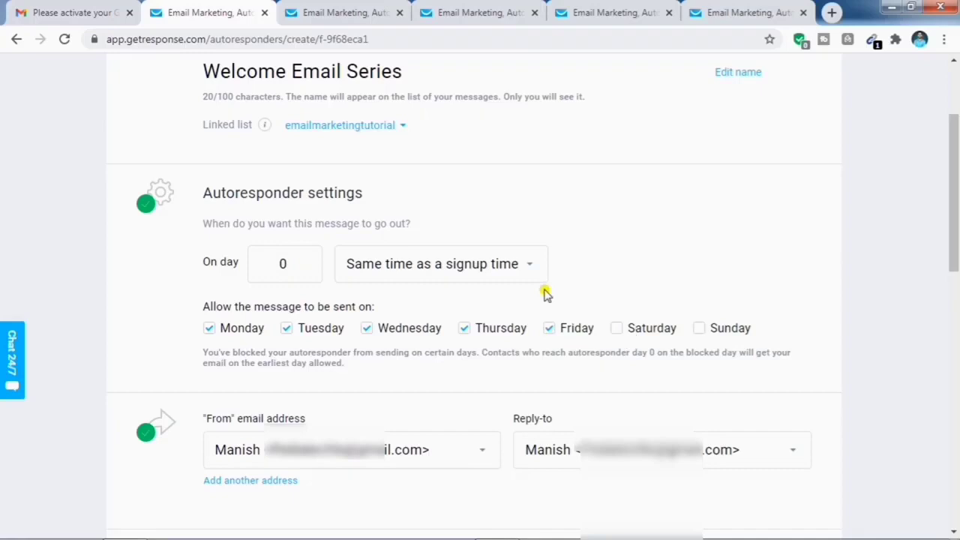
{"action": "left_click", "coordinate": [616, 330]}
{"action": "left_click", "coordinate": [698, 331]}
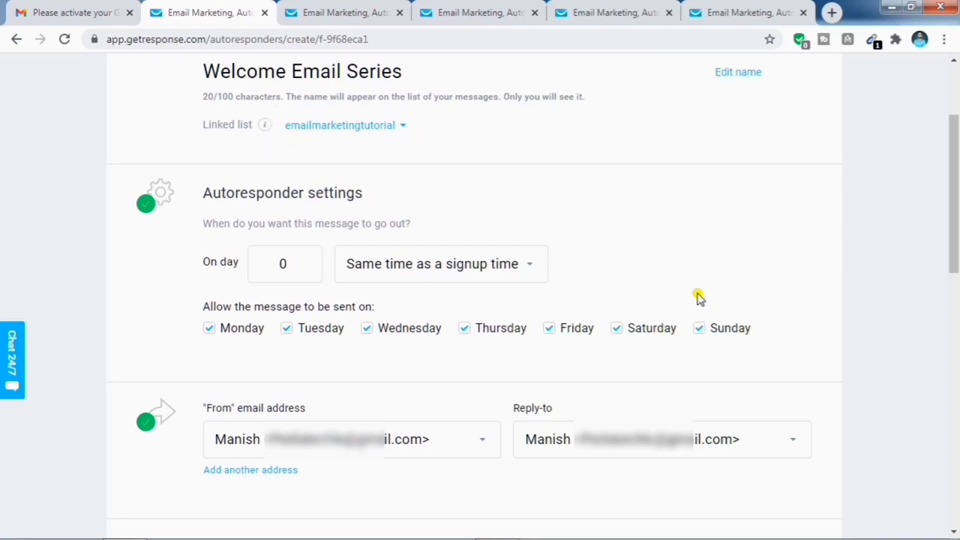
Enter "Hey Welcome To Techlo Tanic" as the autoresponder's subject line
{"action": "scroll", "coordinate": [503, 285], "scroll_direction": "down", "scroll_amount": 3}
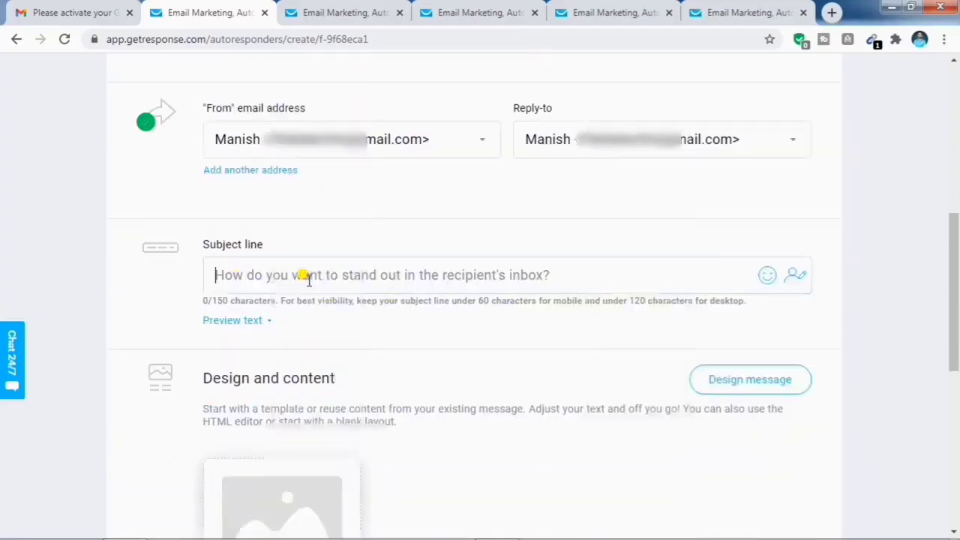
{"action": "left_click", "coordinate": [307, 276]}
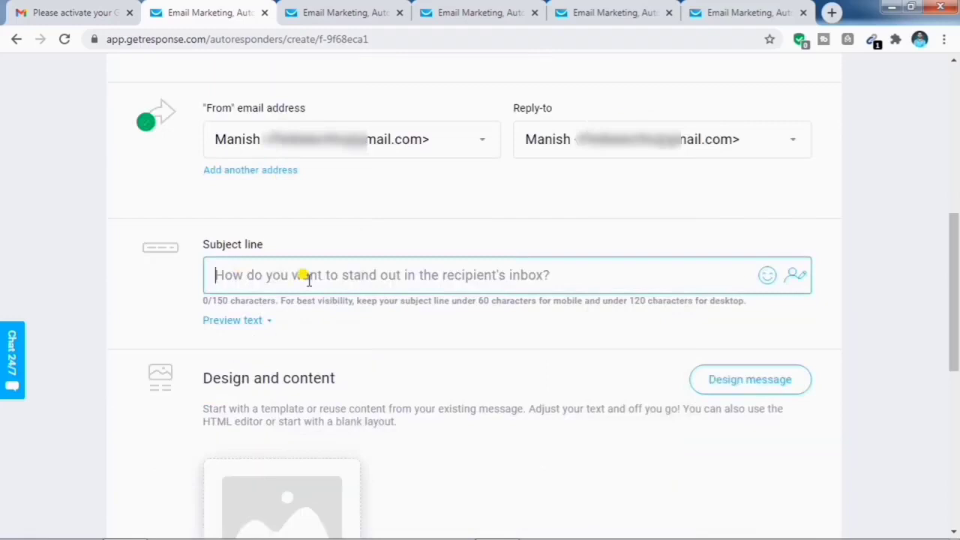
{"action": "type", "text": "Welcome To Techlo Tanic"}
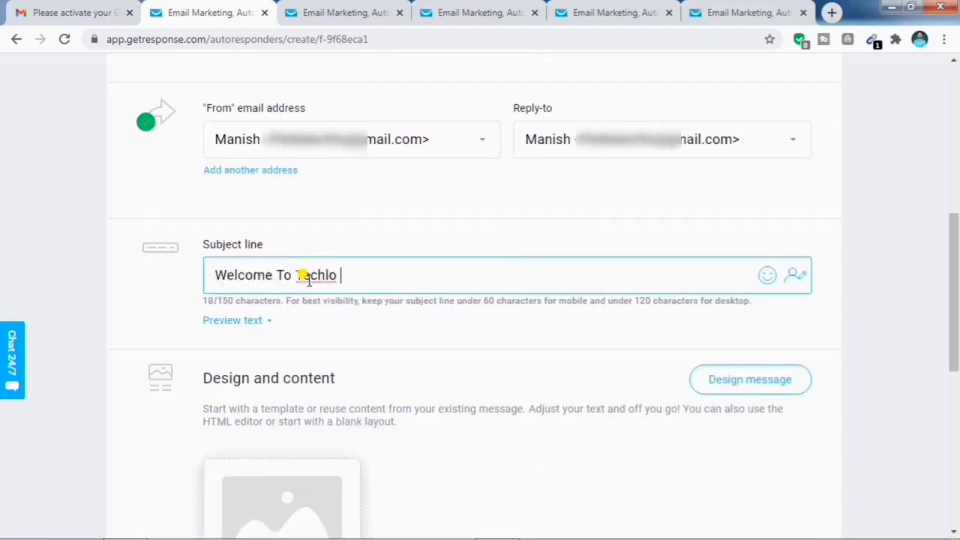
{"action": "key", "text": "Left"}
{"action": "key", "text": "Left"}
{"action": "key", "text": "Left"}
{"action": "key", "text": "Left"}
{"action": "key", "text": "Left"}
{"action": "key", "text": "Left"}
{"action": "key", "text": "Left"}
{"action": "key", "text": "Left"}
{"action": "key", "text": "Left"}
{"action": "key", "text": "Left"}
{"action": "key", "text": "Left"}
{"action": "key", "text": "Left"}
{"action": "key", "text": "Left"}
{"action": "key", "text": "Left"}
{"action": "key", "text": "Left"}
{"action": "key", "text": "Left"}
{"action": "key", "text": "Left"}
{"action": "key", "text": "Left"}
{"action": "key", "text": "Left"}
{"action": "key", "text": "Left"}
{"action": "type", "text": "Hey"}
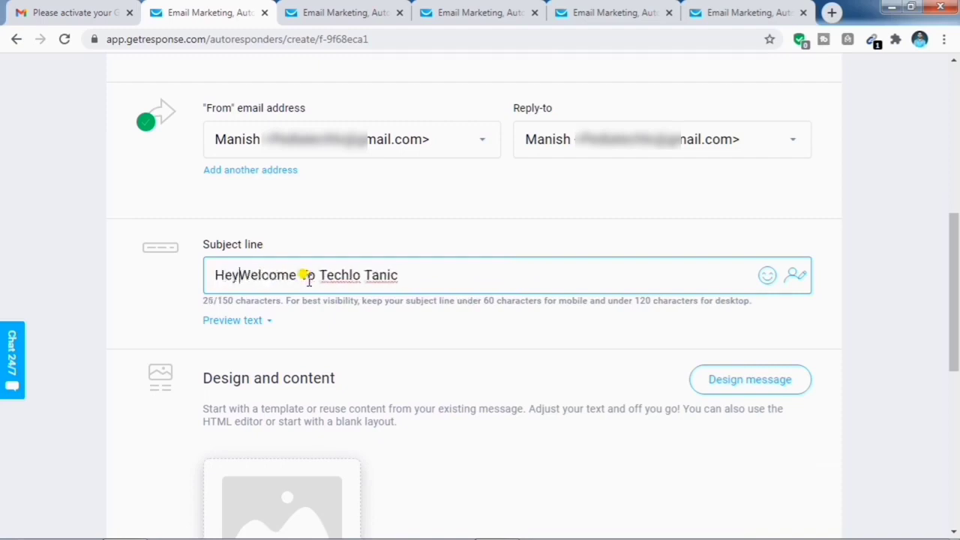
Personalize the subject line by inserting the firstname contact field and an exclamation mark between "Hey" and "Welcome"
{"action": "left_click", "coordinate": [793, 276]}
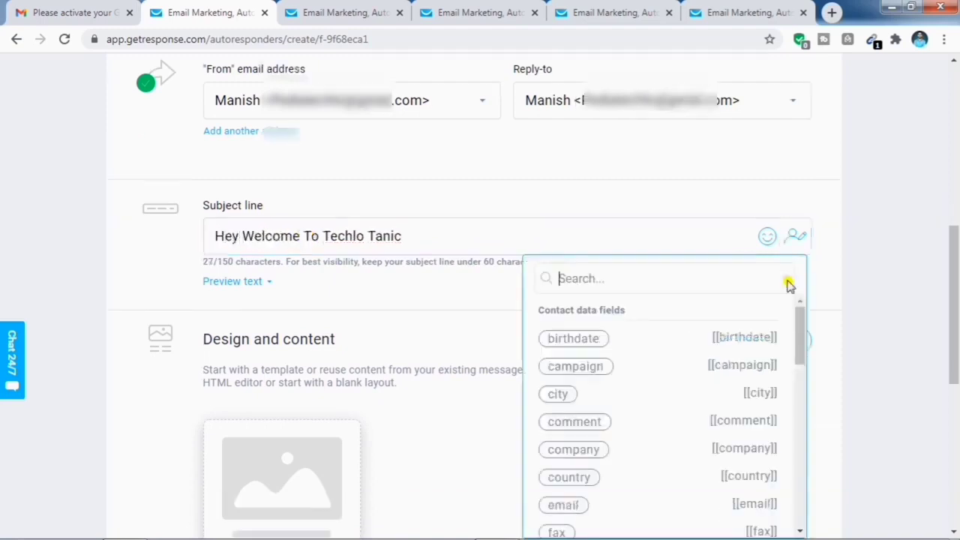
{"action": "scroll", "coordinate": [589, 397], "scroll_direction": "down", "scroll_amount": 3}
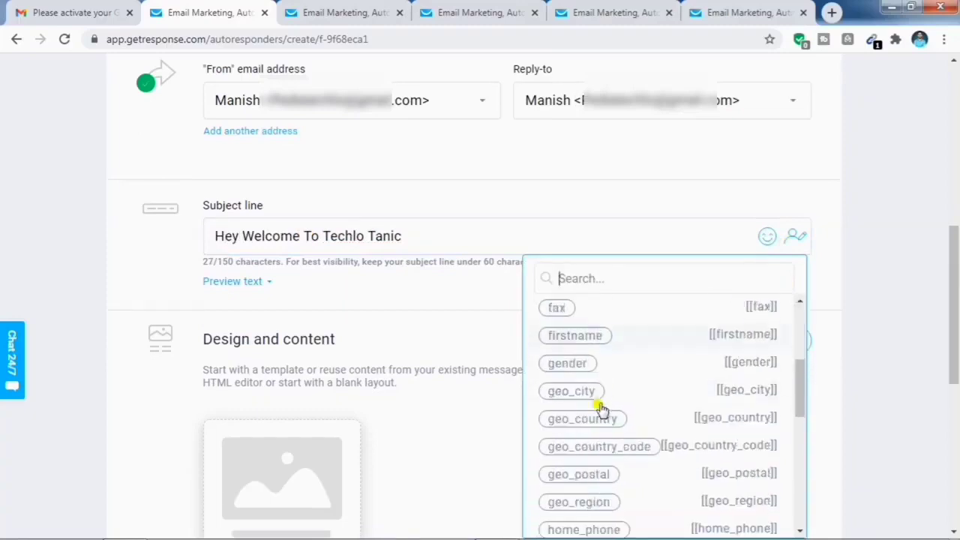
{"action": "left_click", "coordinate": [595, 336]}
{"action": "left_click", "coordinate": [345, 238]}
{"action": "type", "text": "!"}
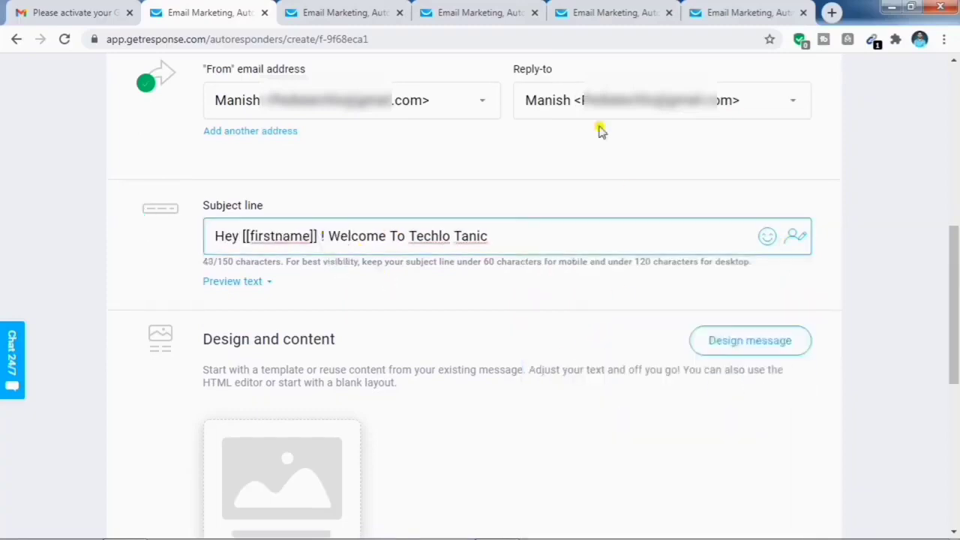
Start designing the autoresponder message from the predesigned Star GIF welcome template in the Welcome category
{"action": "scroll", "coordinate": [405, 371], "scroll_direction": "down", "scroll_amount": 2}
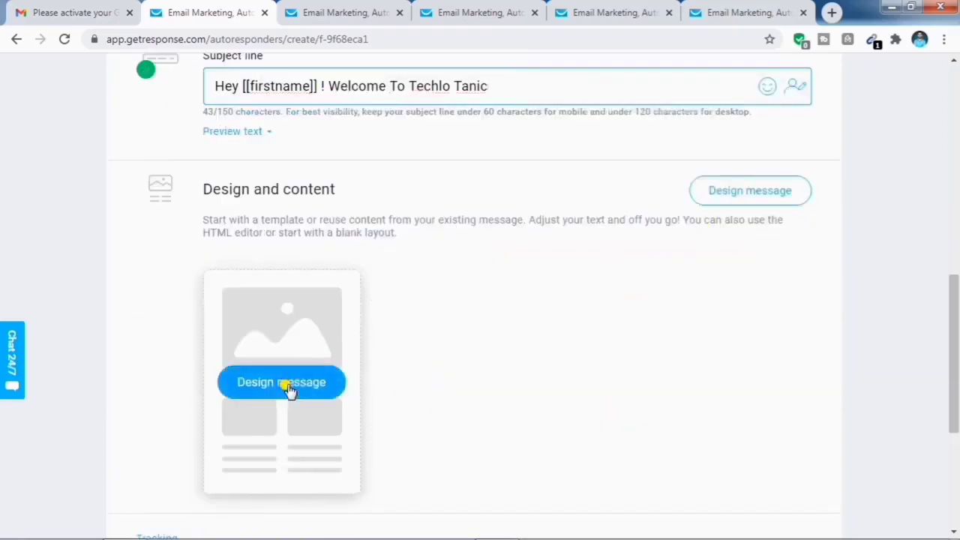
{"action": "left_click", "coordinate": [288, 384]}
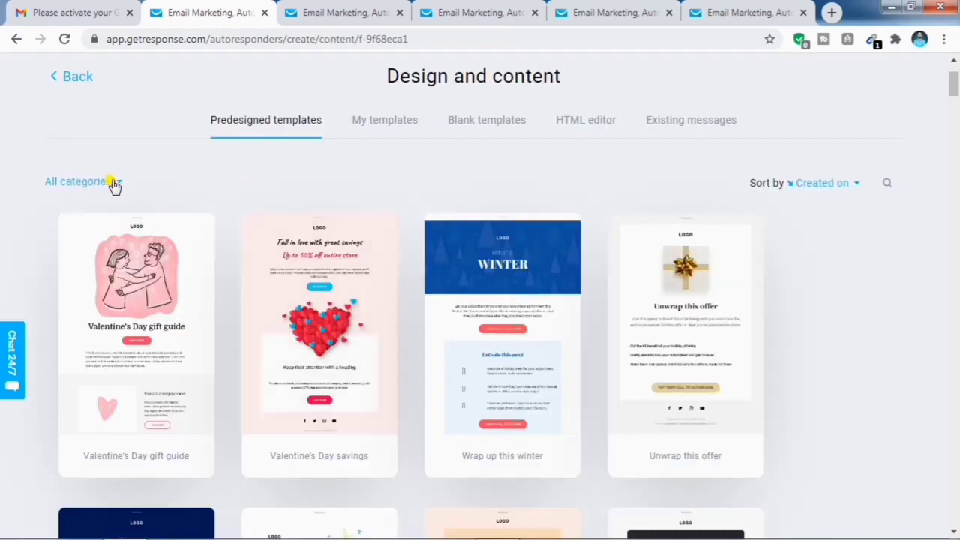
{"action": "left_click", "coordinate": [112, 184]}
{"action": "left_click", "coordinate": [95, 361]}
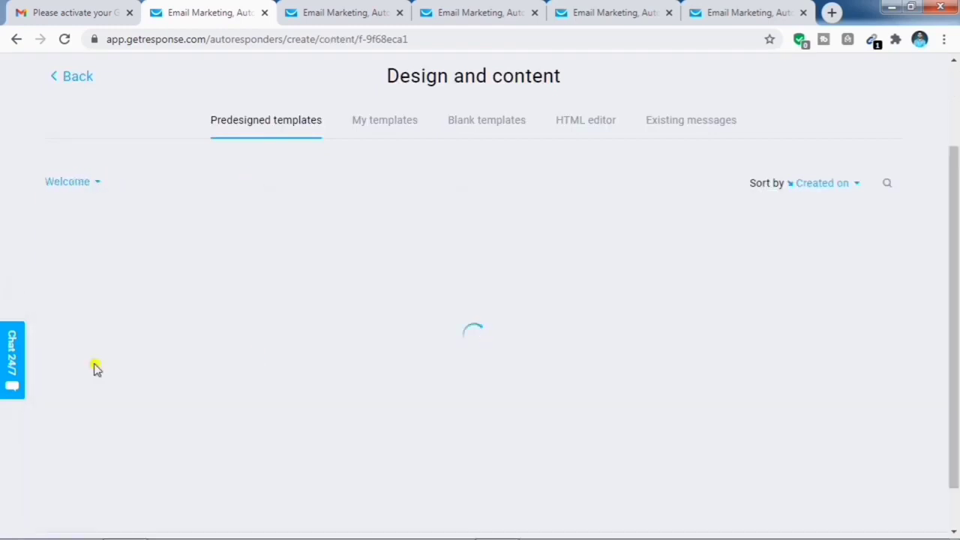
{"action": "scroll", "coordinate": [860, 212], "scroll_direction": "down", "scroll_amount": 1}
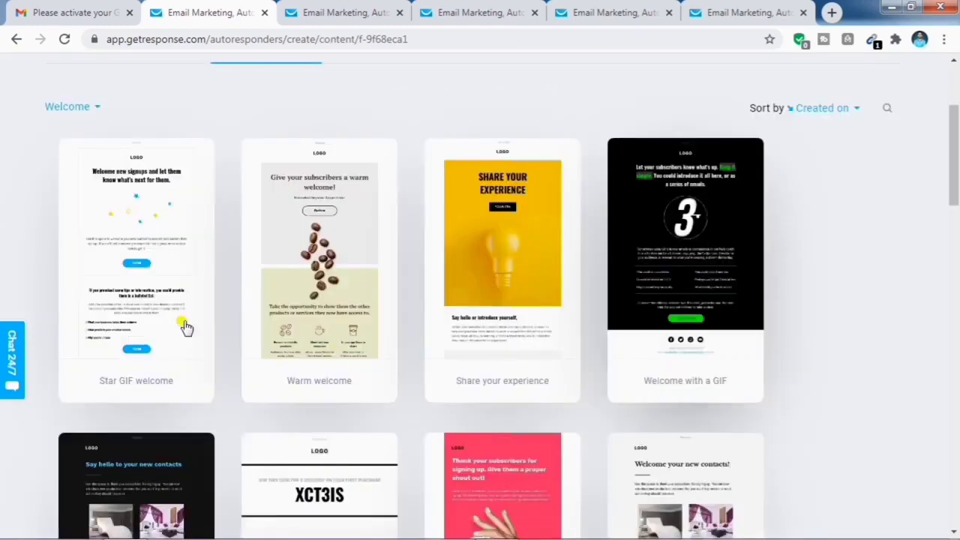
{"action": "left_click", "coordinate": [132, 261]}
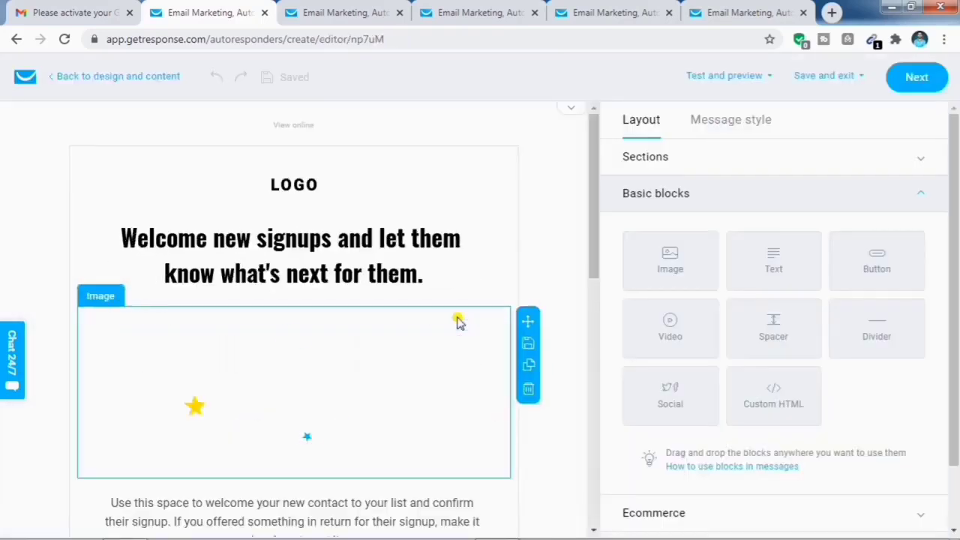
Look over the welcome template from the header to the social links and check the available test and preview options
{"action": "scroll", "coordinate": [470, 284], "scroll_direction": "down", "scroll_amount": 2}
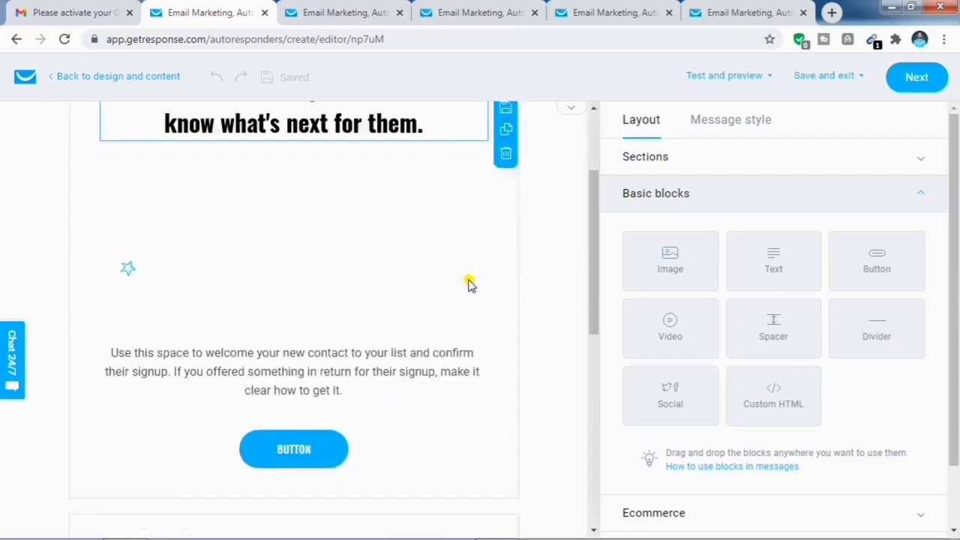
{"action": "scroll", "coordinate": [518, 276], "scroll_direction": "up", "scroll_amount": 1}
{"action": "scroll", "coordinate": [517, 276], "scroll_direction": "down", "scroll_amount": 8}
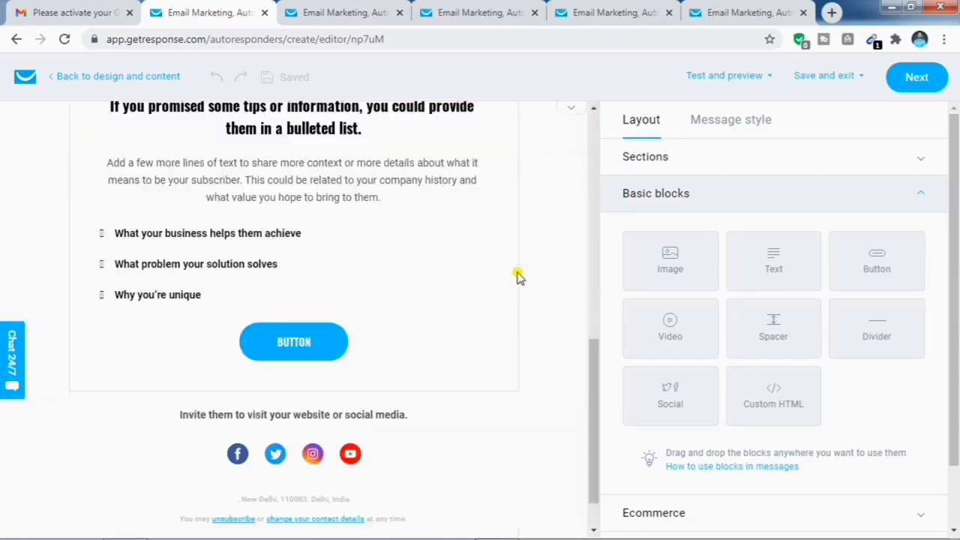
{"action": "scroll", "coordinate": [409, 260], "scroll_direction": "up", "scroll_amount": 3}
{"action": "scroll", "coordinate": [409, 259], "scroll_direction": "up", "scroll_amount": 6}
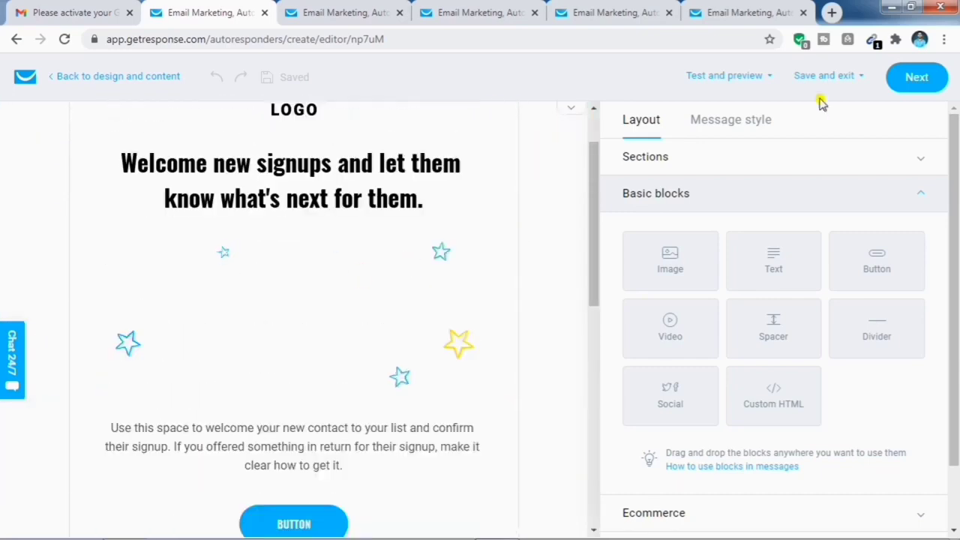
{"action": "left_click", "coordinate": [696, 75]}
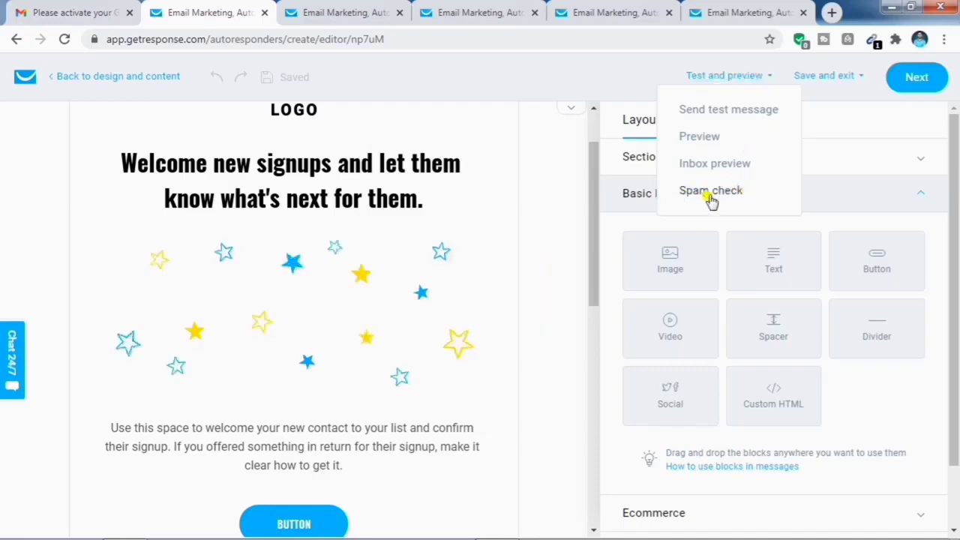
Finish the welcome message design and review the autoresponder's tracking, publishing and linked list settings
{"action": "left_click", "coordinate": [917, 78]}
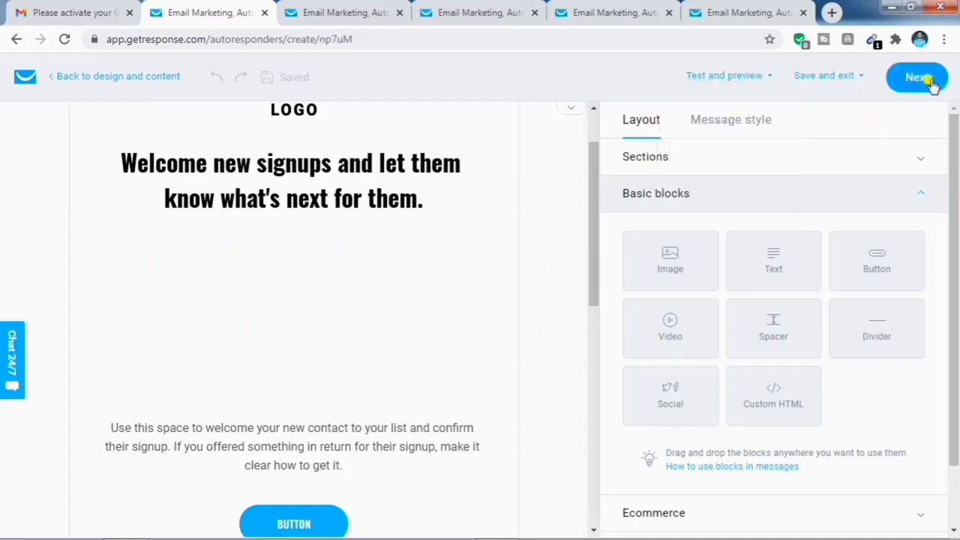
{"action": "scroll", "coordinate": [590, 354], "scroll_direction": "down", "scroll_amount": 3}
{"action": "scroll", "coordinate": [591, 351], "scroll_direction": "down", "scroll_amount": 6}
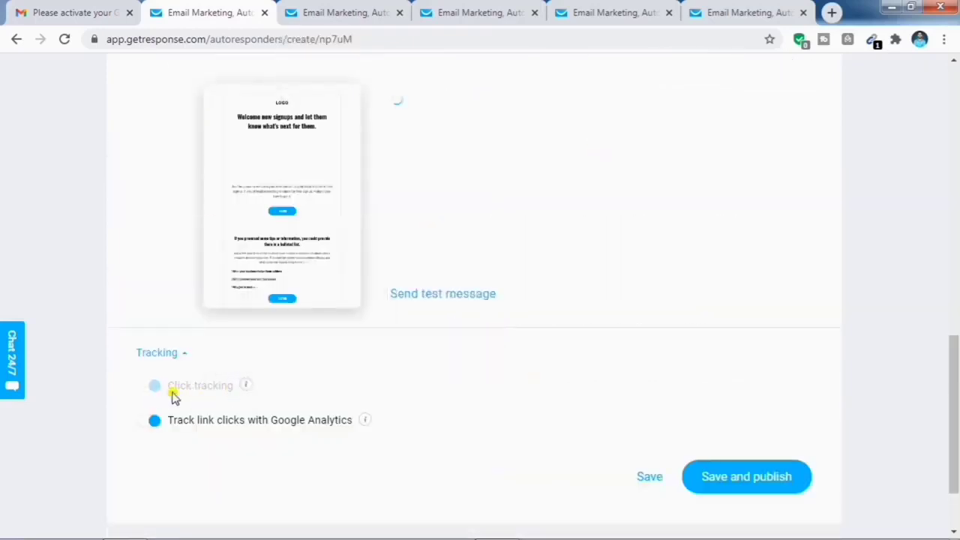
{"action": "scroll", "coordinate": [692, 423], "scroll_direction": "down", "scroll_amount": 2}
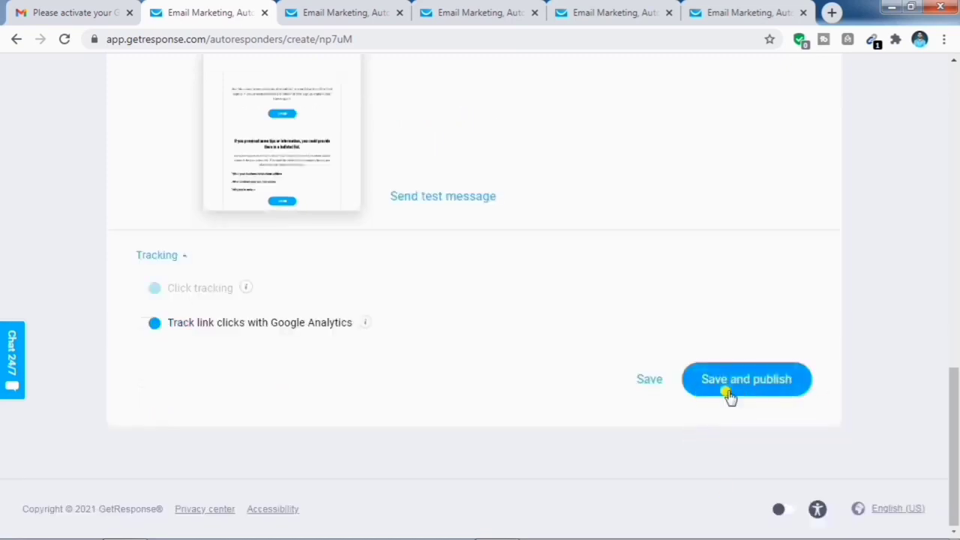
{"action": "scroll", "coordinate": [713, 215], "scroll_direction": "up", "scroll_amount": 20}
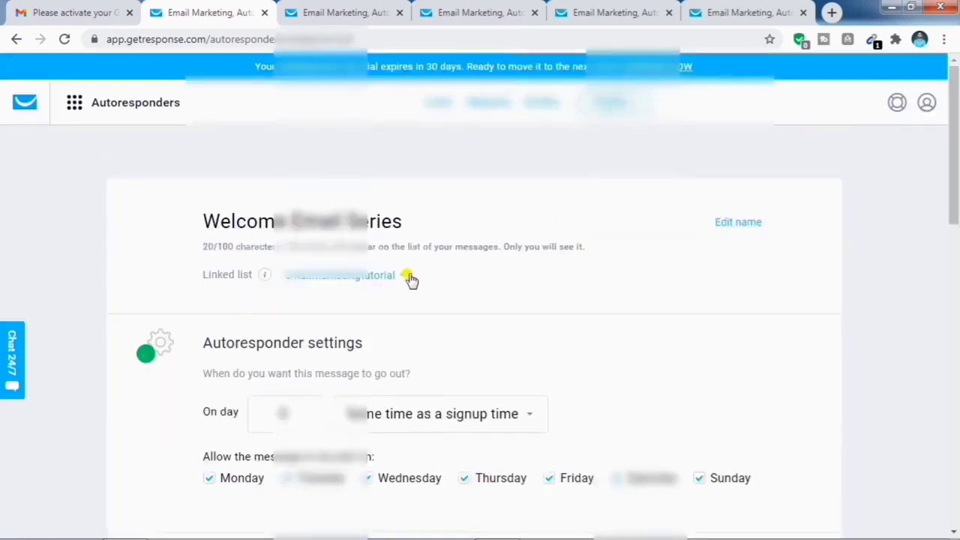
Link the Welcome Email Series autoresponder to the learnemailmarketing list and return to the dashboard
{"action": "left_click", "coordinate": [405, 276]}
{"action": "left_click", "coordinate": [360, 355]}
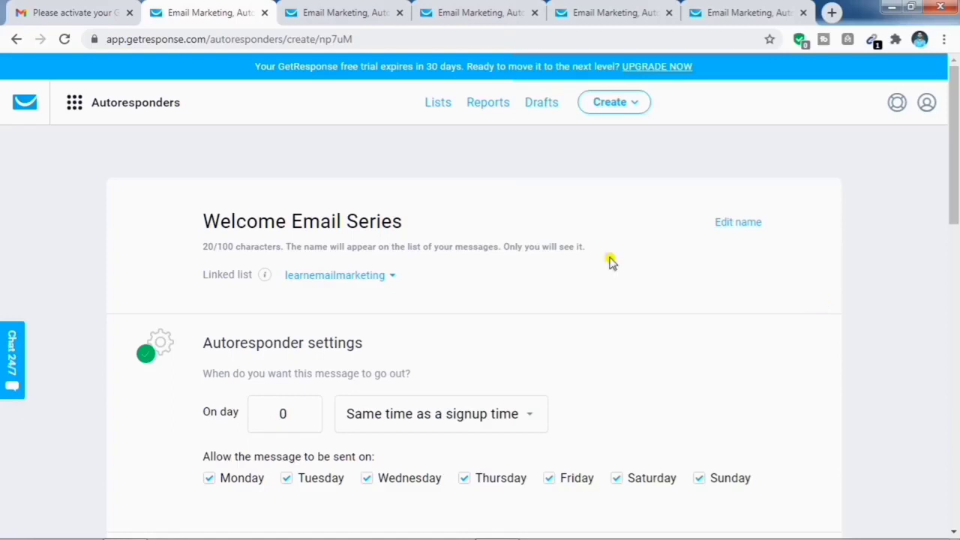
{"action": "left_click", "coordinate": [23, 101]}
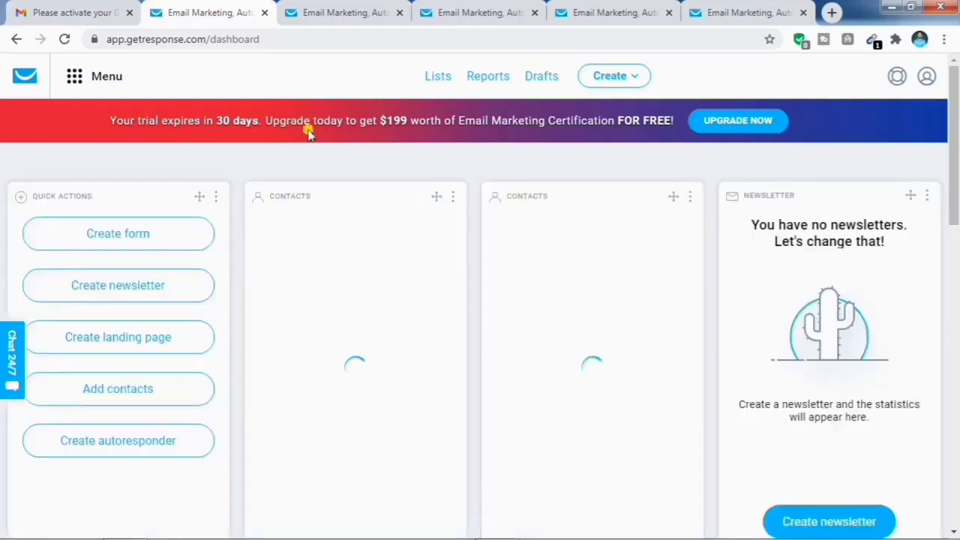
Go to the Automation workflows and start creating a new workflow
{"action": "left_click", "coordinate": [77, 78]}
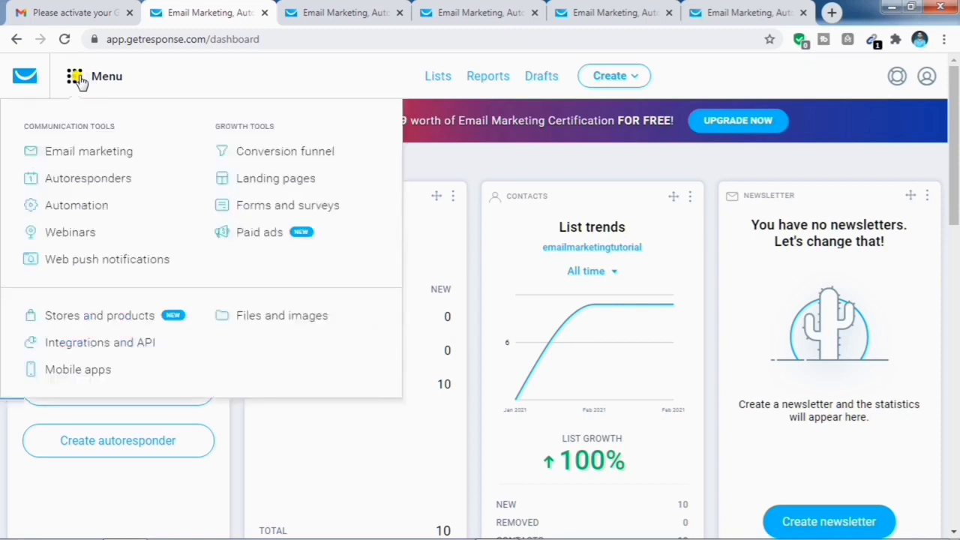
{"action": "left_click", "coordinate": [83, 215]}
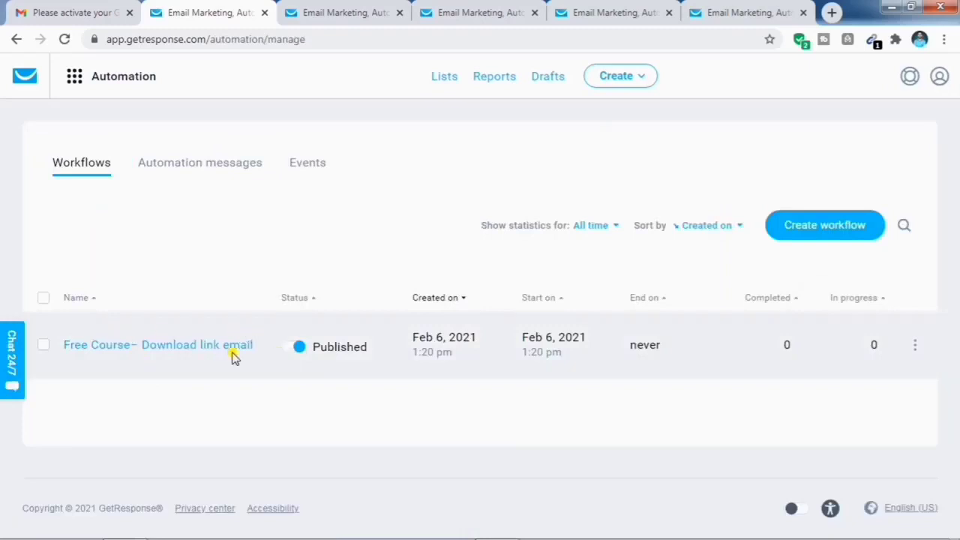
{"action": "left_click", "coordinate": [848, 235]}
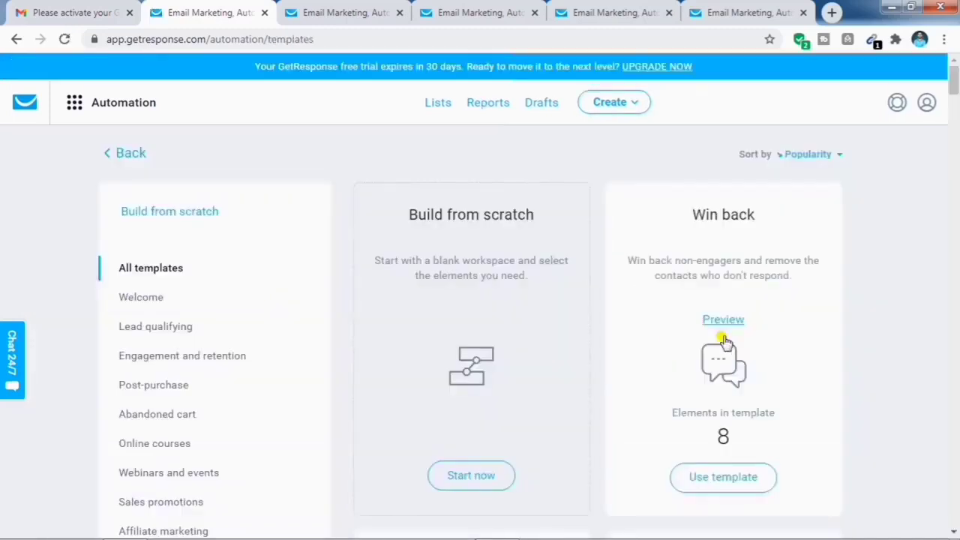
Look over the workflow templates, then choose to build the workflow from scratch and get through the introduction slides
{"action": "scroll", "coordinate": [725, 339], "scroll_direction": "down", "scroll_amount": 2}
{"action": "scroll", "coordinate": [759, 331], "scroll_direction": "down", "scroll_amount": 3}
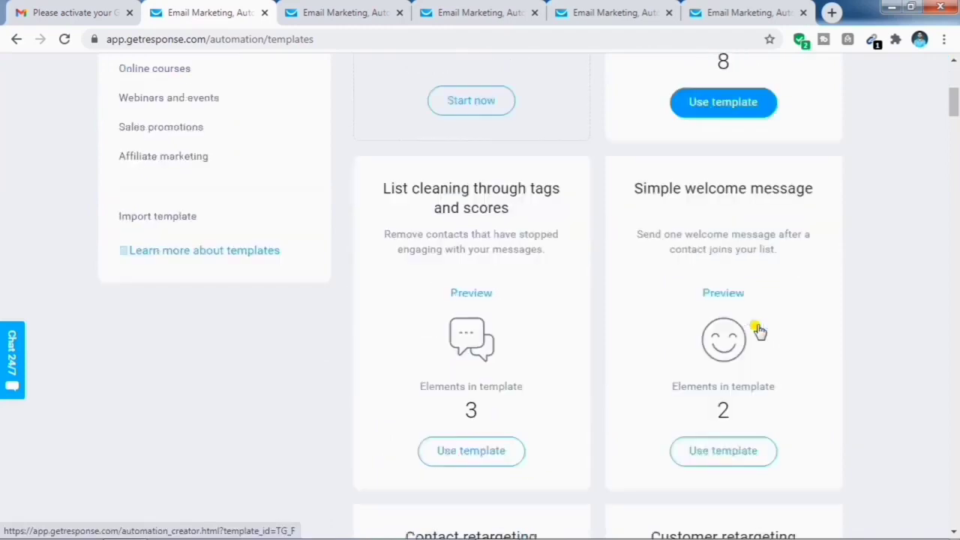
{"action": "scroll", "coordinate": [759, 332], "scroll_direction": "down", "scroll_amount": 2}
{"action": "scroll", "coordinate": [759, 331], "scroll_direction": "up", "scroll_amount": 7}
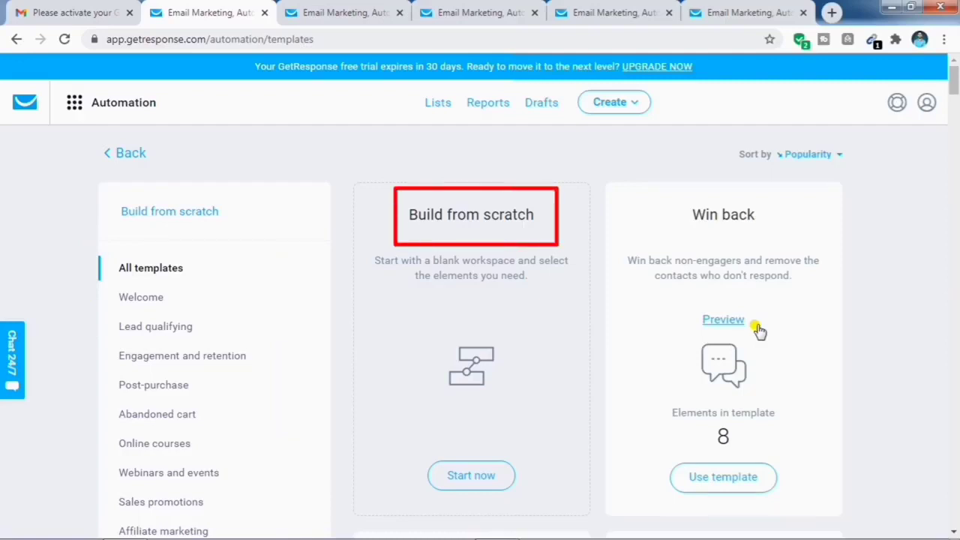
{"action": "scroll", "coordinate": [495, 364], "scroll_direction": "down", "scroll_amount": 2}
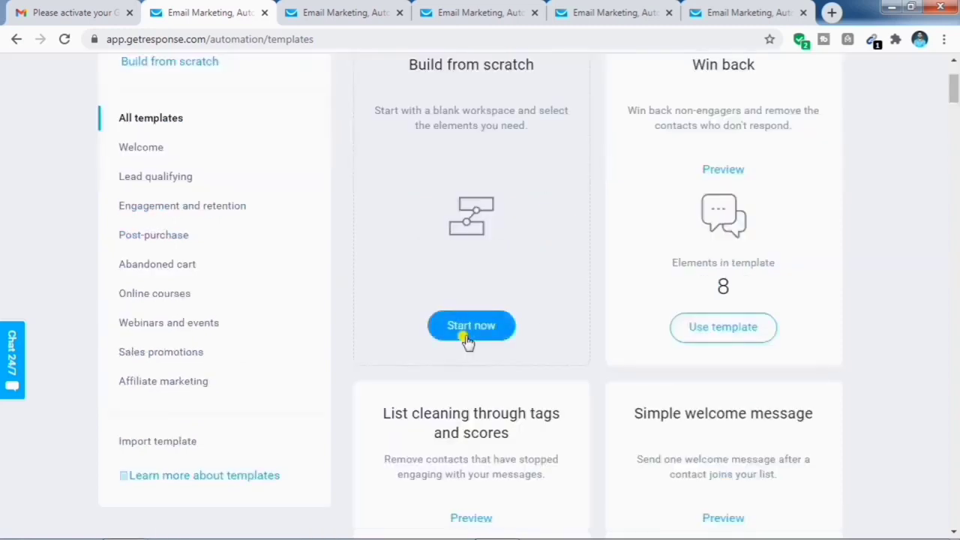
{"action": "left_click", "coordinate": [466, 337]}
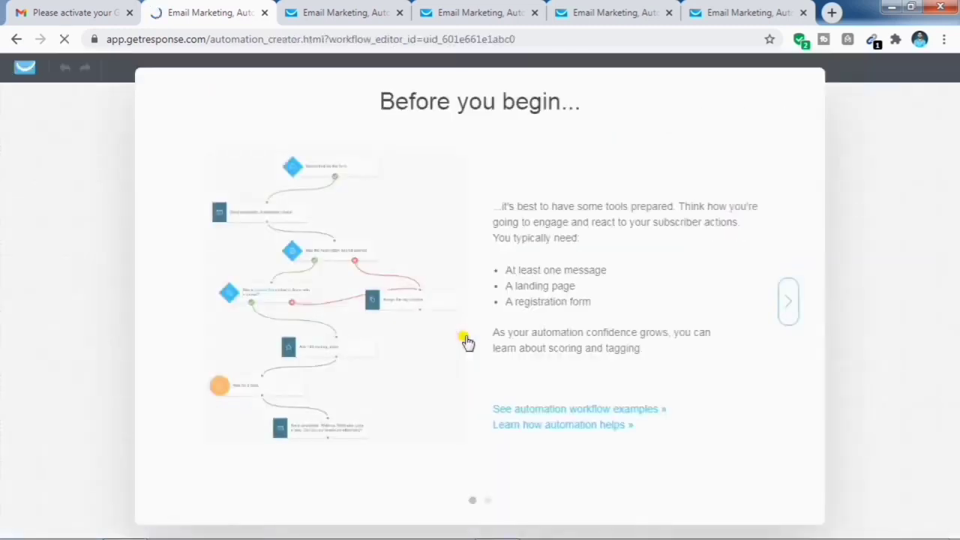
{"action": "left_click", "coordinate": [786, 309]}
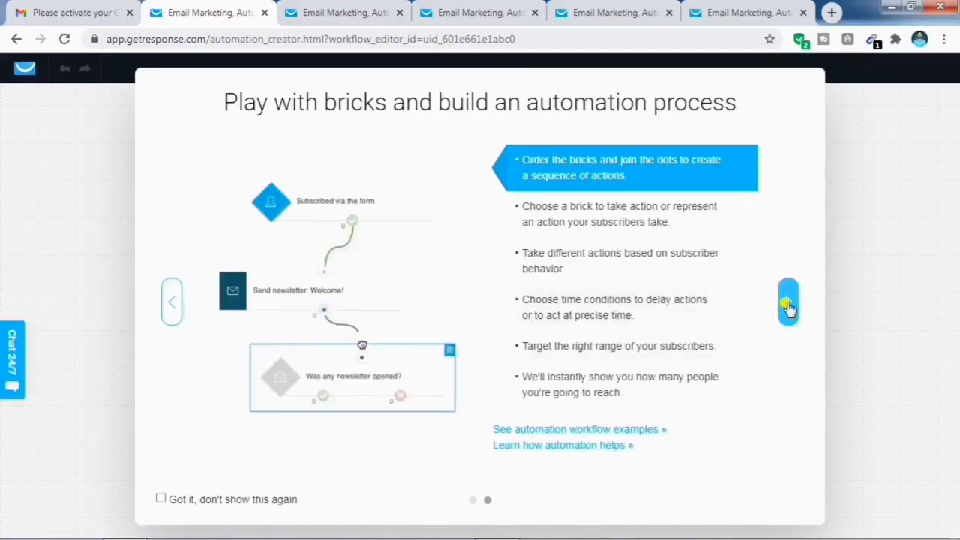
{"action": "left_click", "coordinate": [786, 309]}
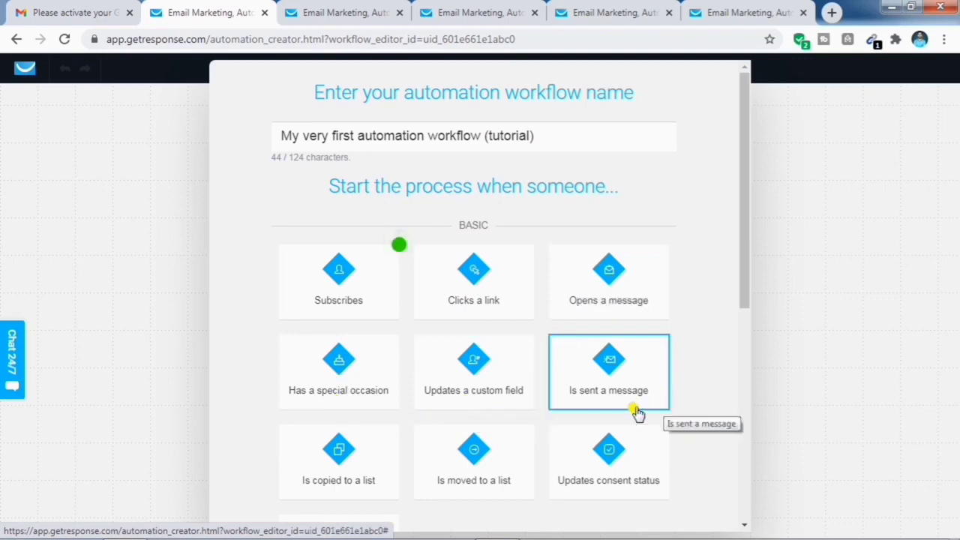
Review the available starting conditions and make the tutorial workflow start when someone subscribes
{"action": "scroll", "coordinate": [677, 354], "scroll_direction": "down", "scroll_amount": 2}
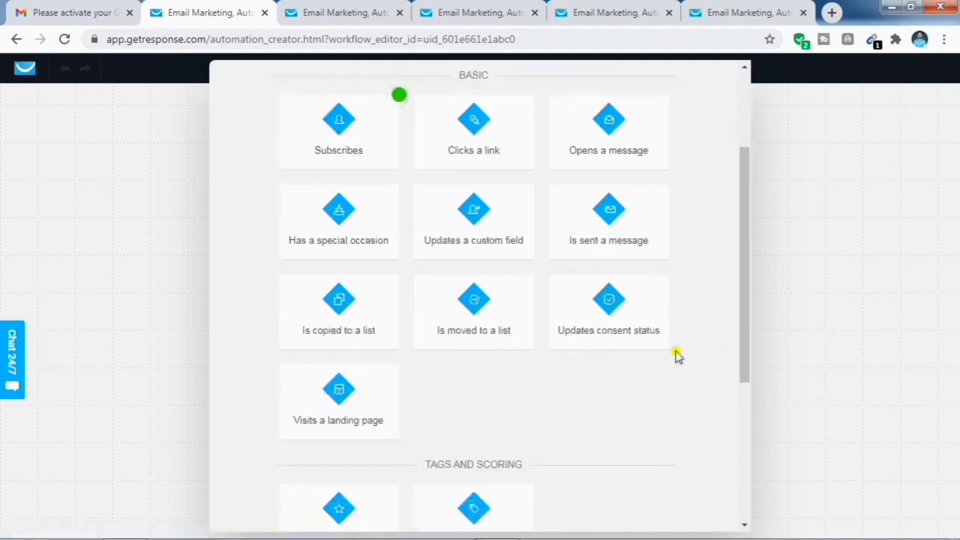
{"action": "scroll", "coordinate": [677, 354], "scroll_direction": "down", "scroll_amount": 4}
{"action": "scroll", "coordinate": [622, 417], "scroll_direction": "up", "scroll_amount": 5}
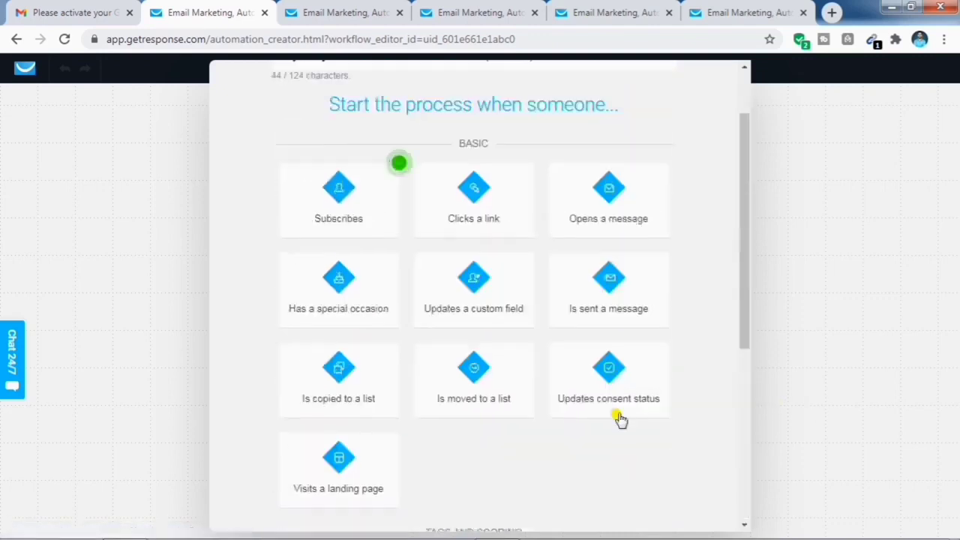
{"action": "scroll", "coordinate": [620, 419], "scroll_direction": "up", "scroll_amount": 1}
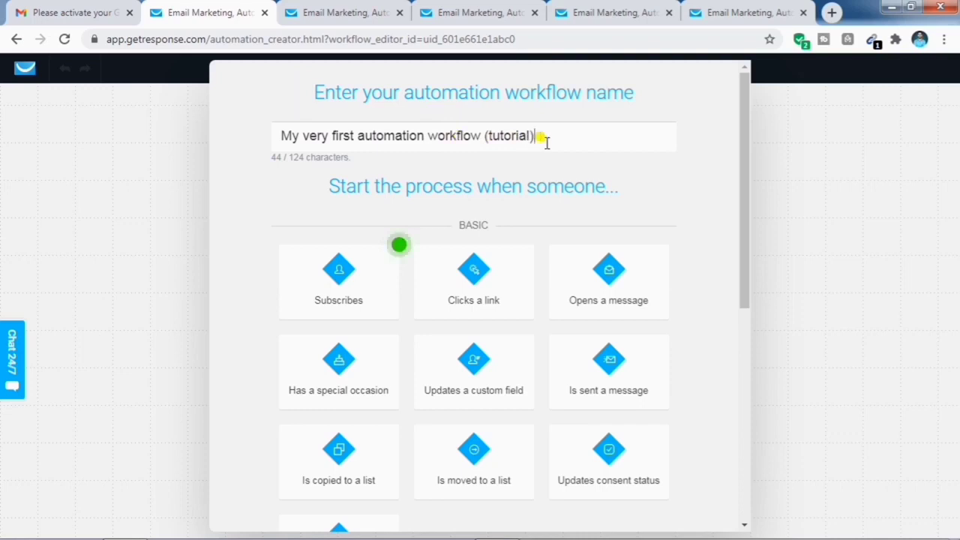
{"action": "left_click", "coordinate": [375, 289]}
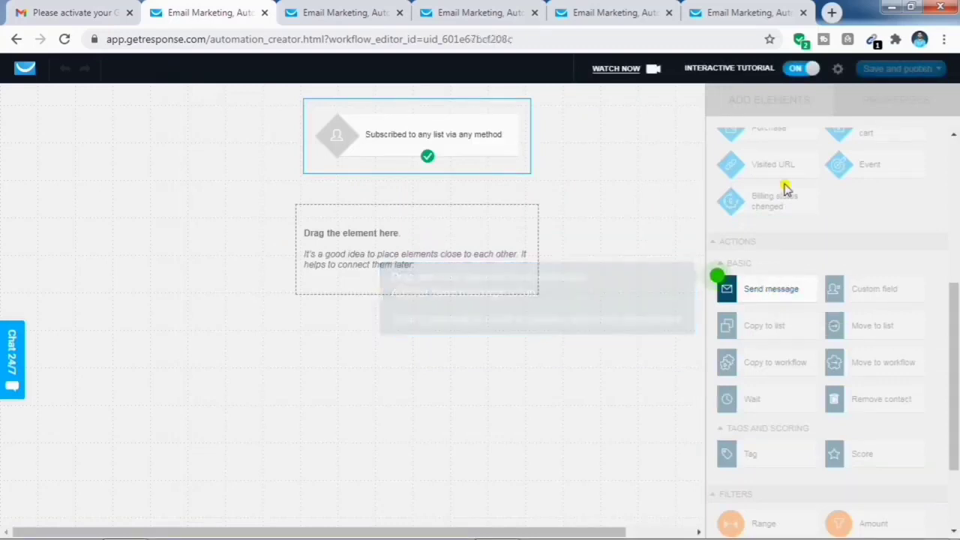
Add a Send message action below the subscription condition and review its message and sending options
{"action": "scroll", "coordinate": [810, 375], "scroll_direction": "down", "scroll_amount": 1}
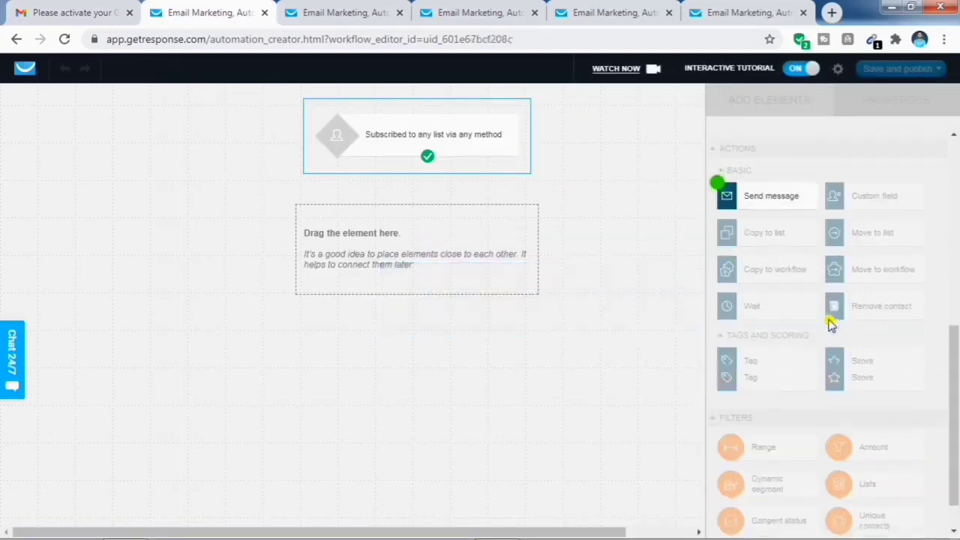
{"action": "scroll", "coordinate": [835, 233], "scroll_direction": "up", "scroll_amount": 5}
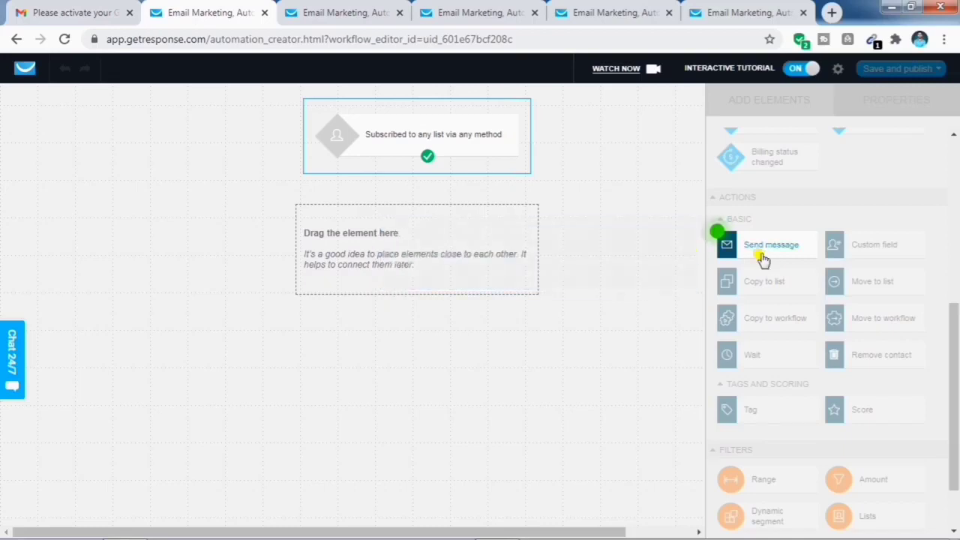
{"action": "left_click_drag", "start_coordinate": [741, 252], "coordinate": [420, 233]}
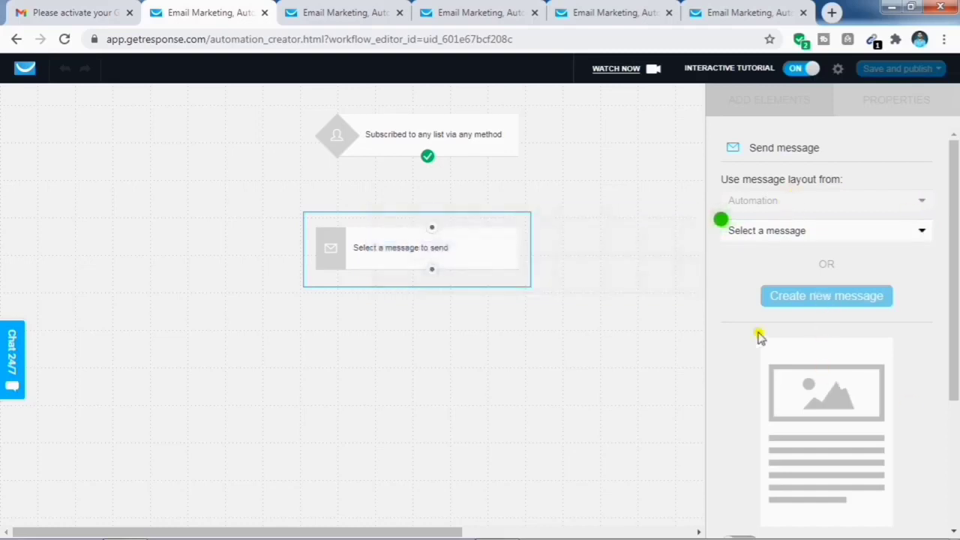
{"action": "scroll", "coordinate": [756, 336], "scroll_direction": "down", "scroll_amount": 2}
{"action": "scroll", "coordinate": [757, 337], "scroll_direction": "down", "scroll_amount": 1}
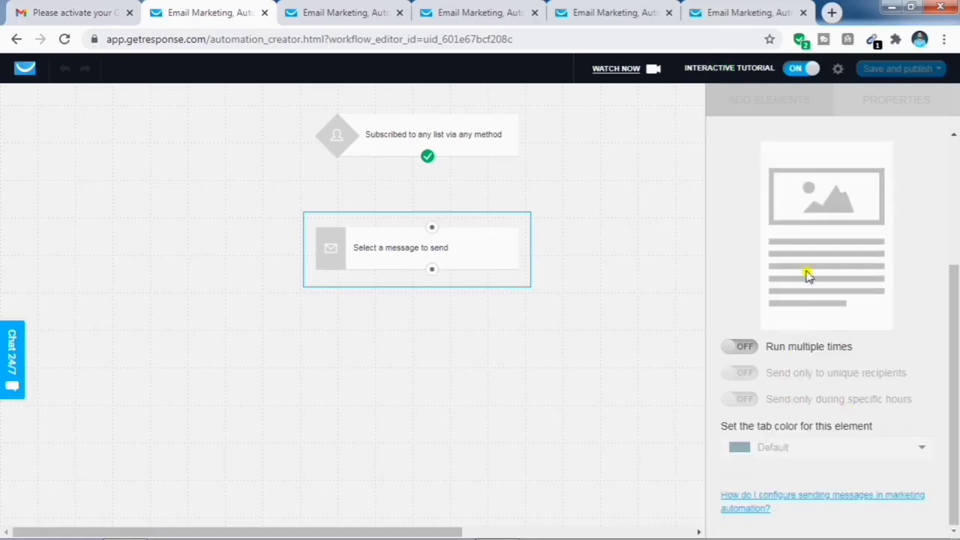
{"action": "scroll", "coordinate": [807, 274], "scroll_direction": "up", "scroll_amount": 1}
{"action": "scroll", "coordinate": [758, 216], "scroll_direction": "up", "scroll_amount": 2}
{"action": "scroll", "coordinate": [806, 217], "scroll_direction": "down", "scroll_amount": 1}
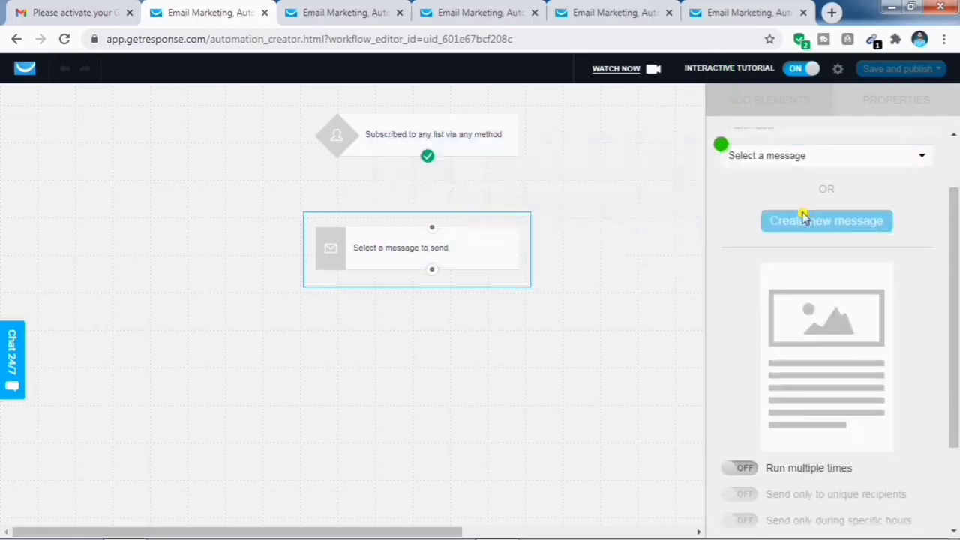
{"action": "scroll", "coordinate": [803, 217], "scroll_direction": "up", "scroll_amount": 2}
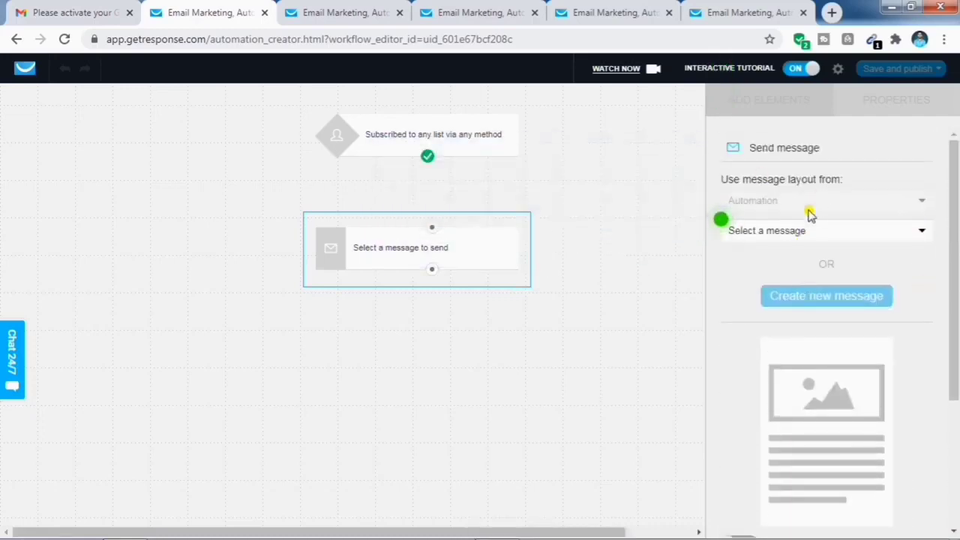